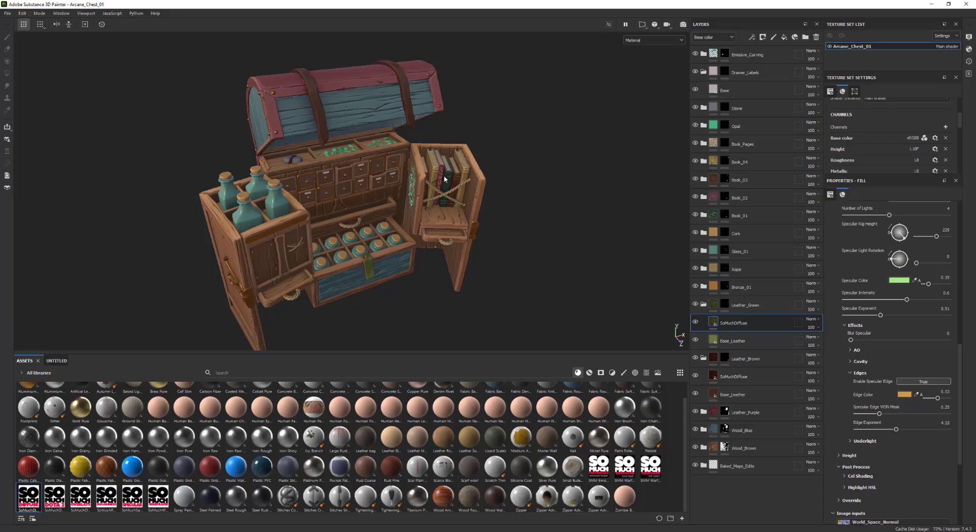
# Examine the textured chest, bottles, drawers and side compartments from several angles
pyautogui.scroll(3, 453, 219)
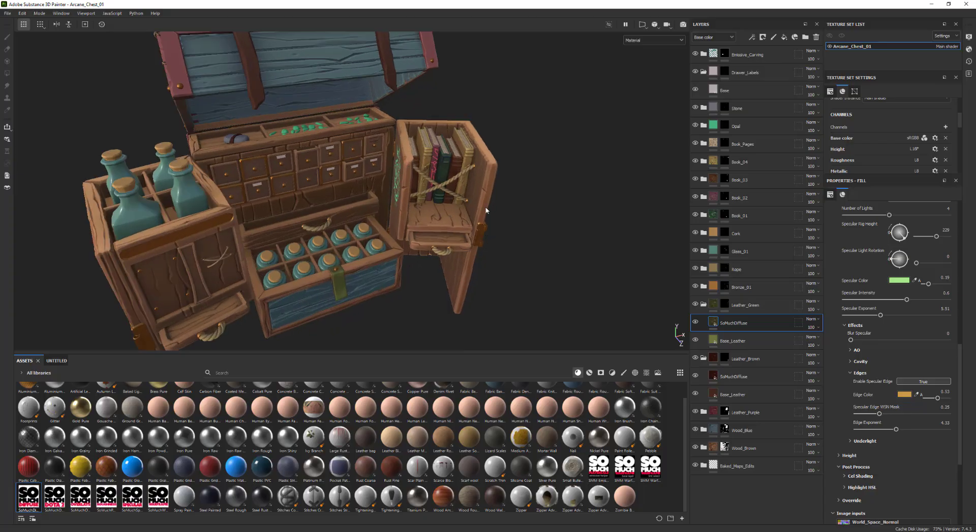
pyautogui.keyDown('alt'); pyautogui.moveTo(214, 147); pyautogui.dragTo(309, 101); pyautogui.keyUp('alt')
pyautogui.keyDown('alt'); pyautogui.moveTo(432, 221); pyautogui.dragTo(252, 191); pyautogui.keyUp('alt')
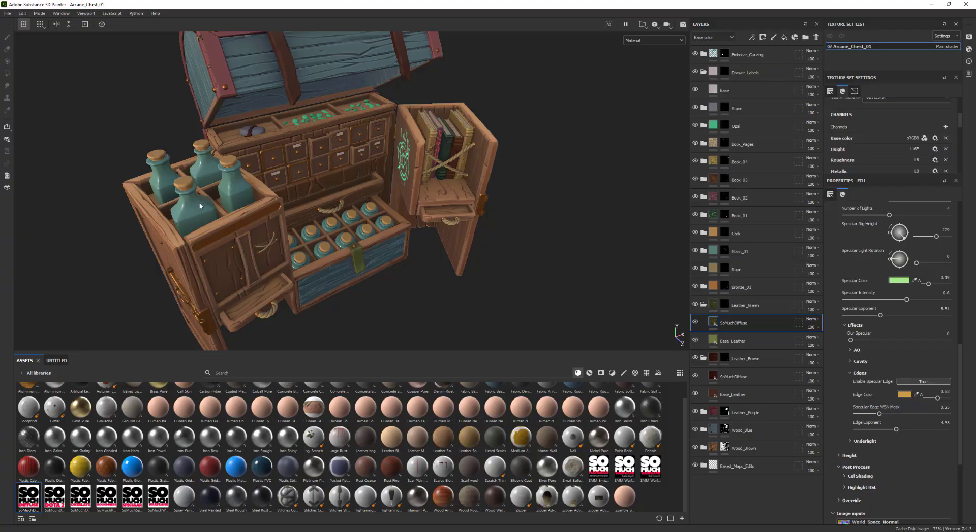
pyautogui.keyDown('alt'); pyautogui.moveTo(260, 133); pyautogui.dragTo(276, 152); pyautogui.keyUp('alt')
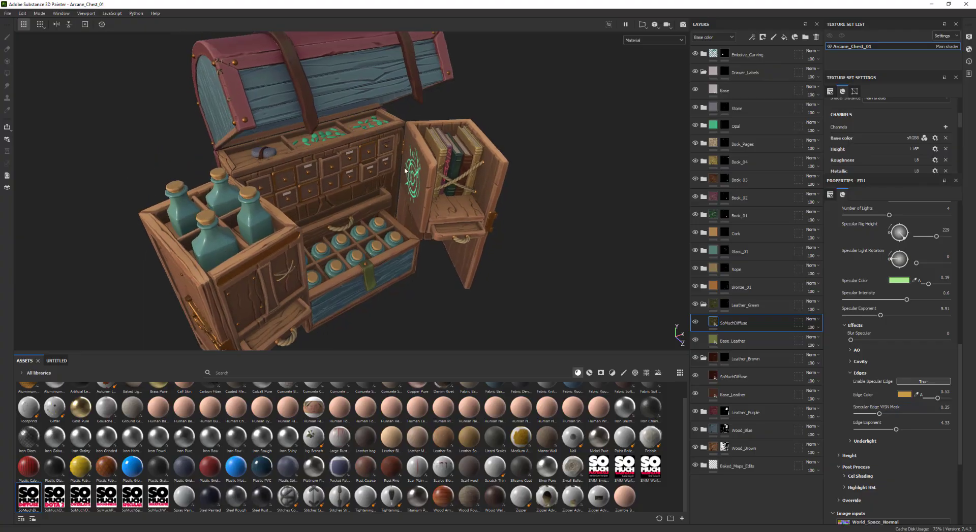
pyautogui.scroll(-5, 346, 198)
pyautogui.keyDown('alt'); pyautogui.moveTo(339, 198); pyautogui.dragTo(373, 180); pyautogui.keyUp('alt')
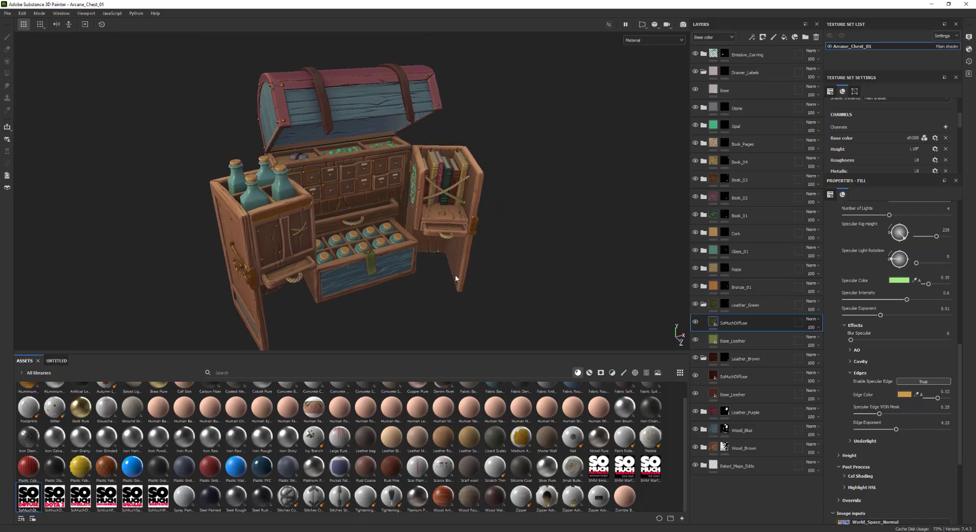
pyautogui.keyDown('alt'); pyautogui.moveTo(243, 261); pyautogui.dragTo(292, 224); pyautogui.keyUp('alt')
pyautogui.scroll(4, 291, 224)
# Collapse the Leather_Green and Leather_Brown layer folders, inspecting the bronze hinge on the chest door
pyautogui.click(695, 309)
pyautogui.click(694, 311)
pyautogui.click(704, 305)
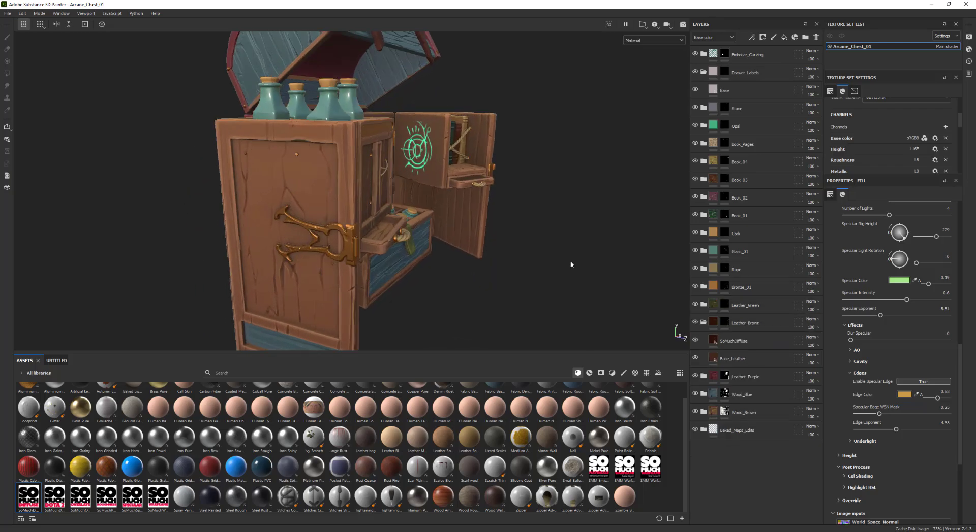
pyautogui.scroll(5, 331, 237)
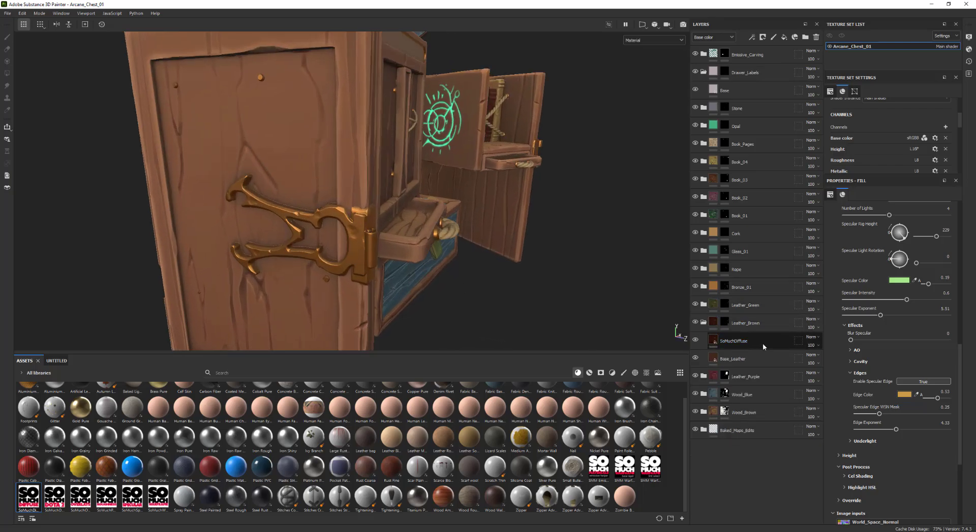
pyautogui.keyDown('alt'); pyautogui.moveTo(432, 197); pyautogui.dragTo(360, 192); pyautogui.keyUp('alt')
pyautogui.keyDown('alt'); pyautogui.moveTo(436, 217); pyautogui.dragTo(408, 203); pyautogui.keyUp('alt')
pyautogui.keyDown('shift'); pyautogui.moveTo(408, 203); pyautogui.dragTo(372, 203, button='right'); pyautogui.keyUp('shift')
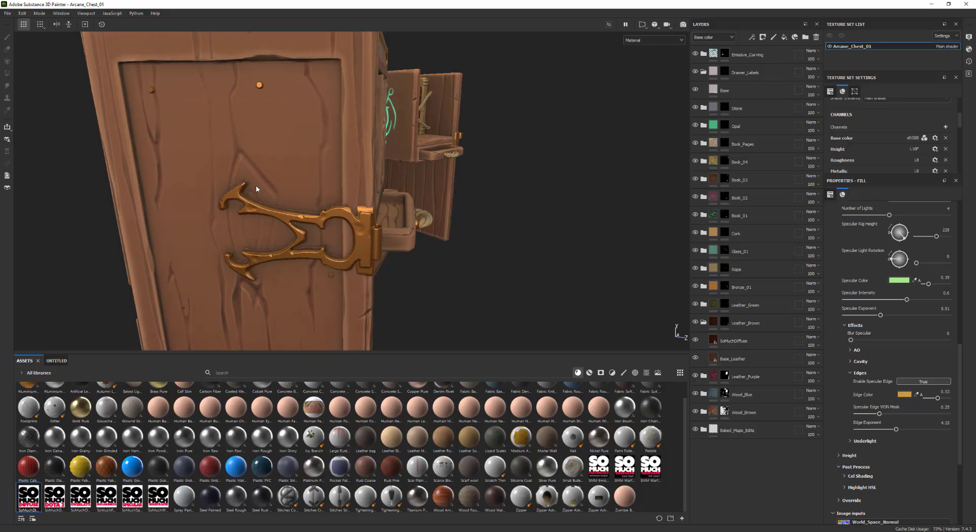
pyautogui.keyDown('alt'); pyautogui.moveTo(322, 197); pyautogui.dragTo(307, 192); pyautogui.keyUp('alt')
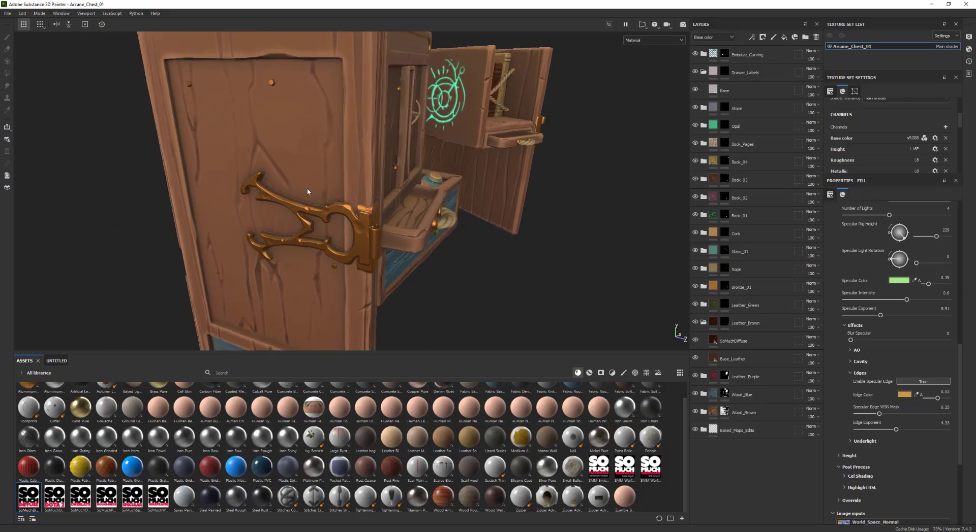
pyautogui.keyDown('alt'); pyautogui.moveTo(307, 191); pyautogui.dragTo(306, 81, button='right'); pyautogui.keyUp('alt')
pyautogui.click(714, 323)
pyautogui.click(704, 323)
# Expand the Bronze_01 folder and select its Base_Metal fill layer
pyautogui.keyDown('alt'); pyautogui.moveTo(490, 256); pyautogui.dragTo(625, 223, button='right'); pyautogui.keyUp('alt')
pyautogui.keyDown('alt'); pyautogui.moveTo(421, 240); pyautogui.dragTo(400, 240); pyautogui.keyUp('alt')
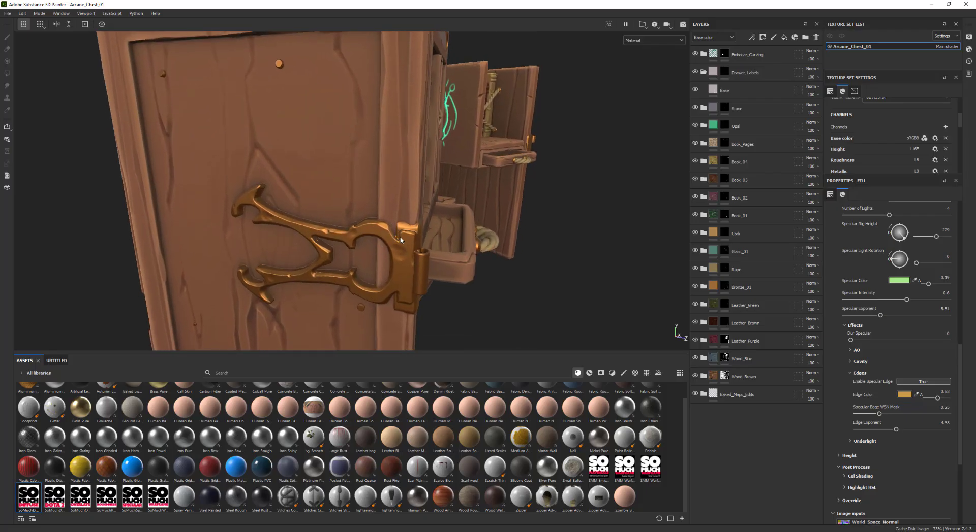
pyautogui.click(703, 286)
pyautogui.keyDown('alt'); pyautogui.moveTo(559, 267); pyautogui.dragTo(584, 217, button='middle'); pyautogui.keyUp('alt')
pyautogui.keyDown('alt'); pyautogui.moveTo(583, 217); pyautogui.dragTo(573, 210); pyautogui.keyUp('alt')
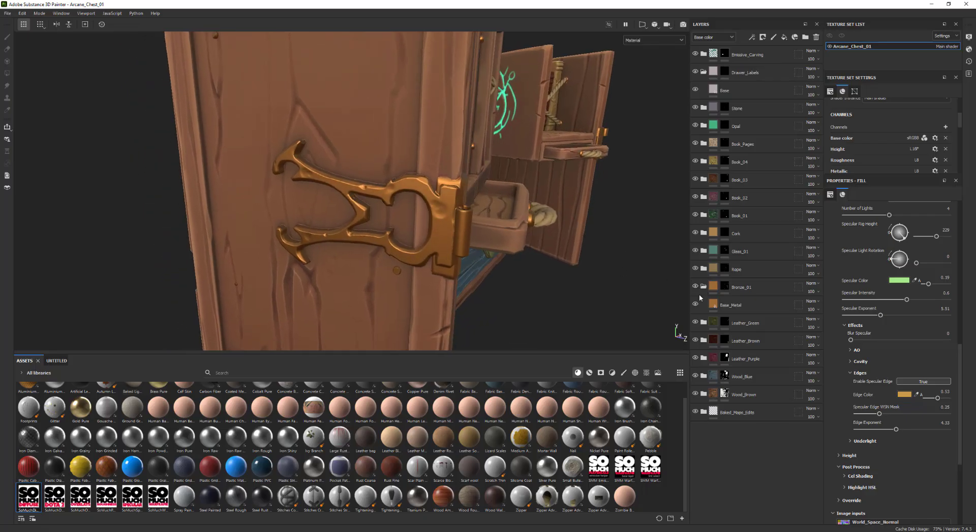
pyautogui.click(711, 304)
pyautogui.keyDown('alt'); pyautogui.moveTo(589, 253); pyautogui.dragTo(587, 249); pyautogui.keyUp('alt')
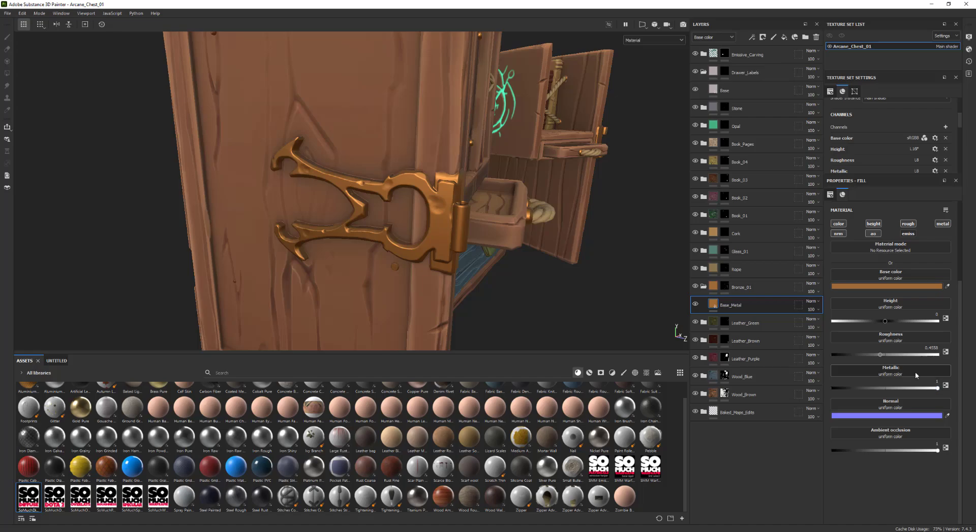
# Examine how glossy the bronze hinges look, both close up and across the whole chest
pyautogui.keyDown('alt'); pyautogui.moveTo(592, 241); pyautogui.dragTo(407, 241); pyautogui.keyUp('alt')
pyautogui.keyDown('alt'); pyautogui.moveTo(406, 241); pyautogui.dragTo(562, 269, button='right'); pyautogui.keyUp('alt')
pyautogui.keyDown('alt'); pyautogui.moveTo(561, 269); pyautogui.dragTo(516, 236); pyautogui.keyUp('alt')
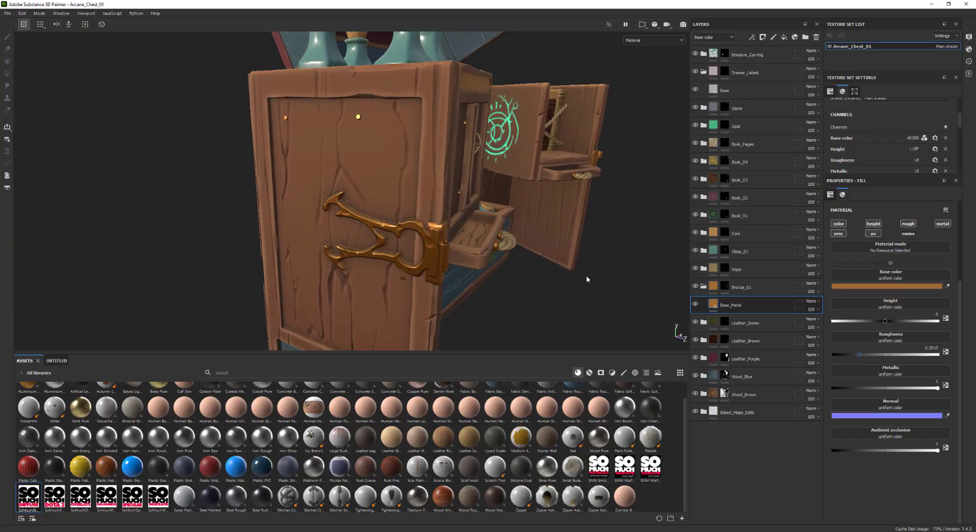
pyautogui.keyDown('alt'); pyautogui.moveTo(586, 279); pyautogui.dragTo(475, 257); pyautogui.keyUp('alt')
pyautogui.keyDown('alt'); pyautogui.moveTo(475, 257); pyautogui.dragTo(356, 251, button='right'); pyautogui.keyUp('alt')
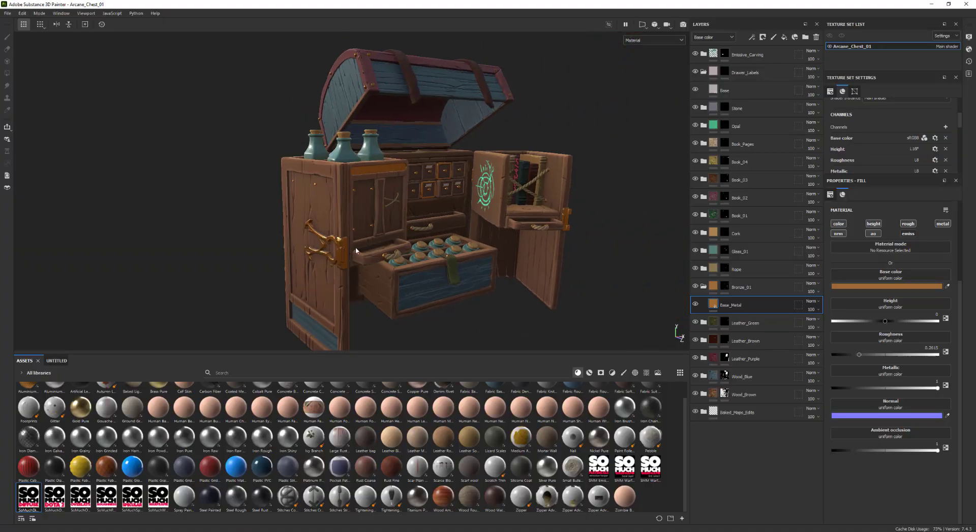
pyautogui.keyDown('shift'); pyautogui.moveTo(461, 260); pyautogui.dragTo(427, 257, button='right'); pyautogui.keyUp('shift')
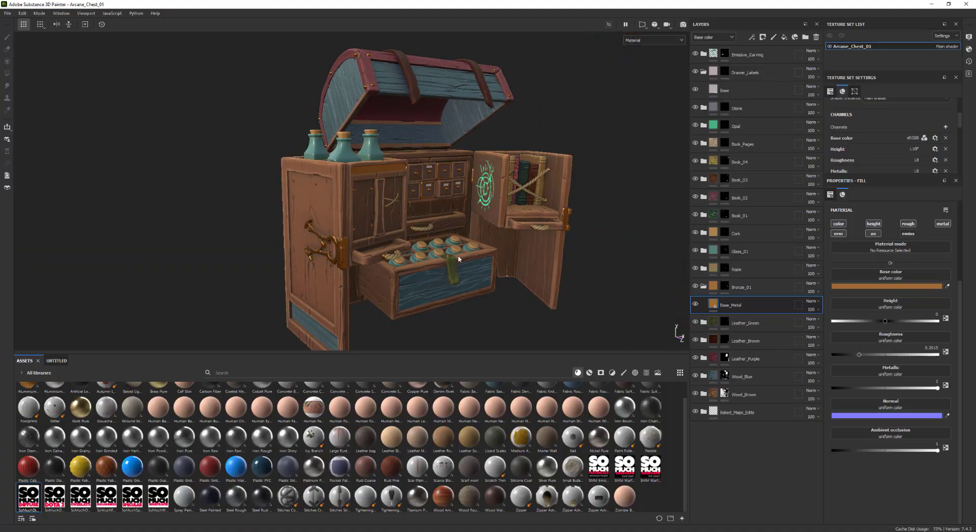
pyautogui.keyDown('alt'); pyautogui.moveTo(428, 257); pyautogui.dragTo(403, 76); pyautogui.keyUp('alt')
pyautogui.keyDown('alt'); pyautogui.moveTo(353, 273); pyautogui.dragTo(372, 240); pyautogui.keyUp('alt')
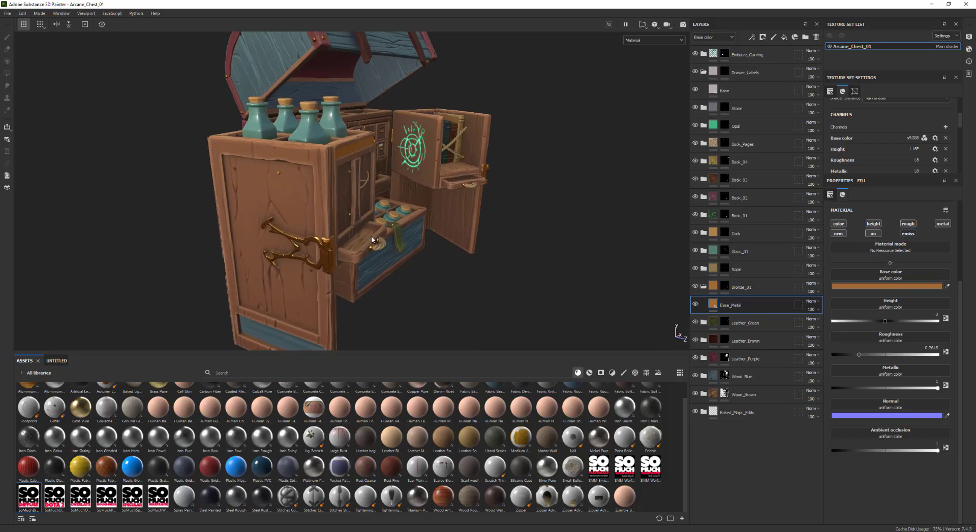
pyautogui.keyDown('alt'); pyautogui.moveTo(311, 223); pyautogui.dragTo(347, 218); pyautogui.keyUp('alt')
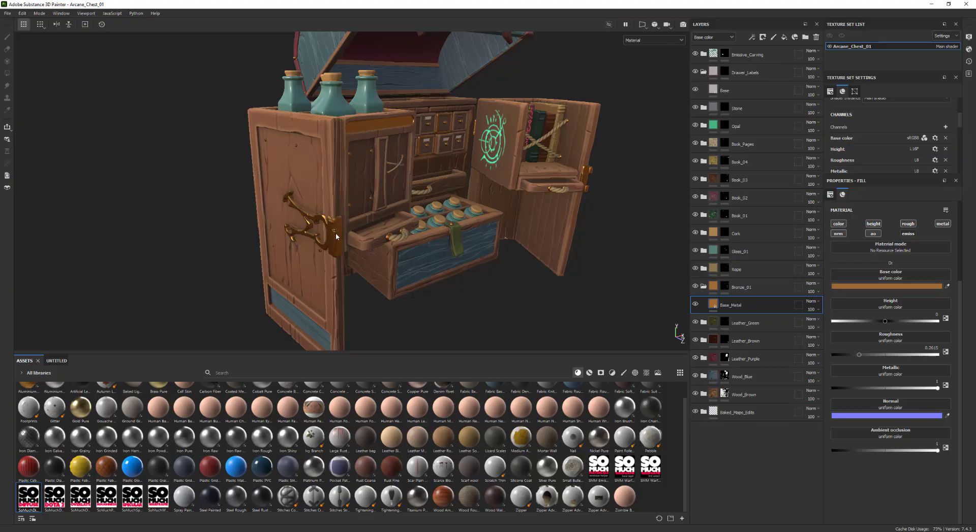
pyautogui.keyDown('alt'); pyautogui.moveTo(336, 237); pyautogui.dragTo(322, 264, button='right'); pyautogui.keyUp('alt')
pyautogui.keyDown('alt'); pyautogui.moveTo(316, 248); pyautogui.dragTo(599, 300); pyautogui.keyUp('alt')
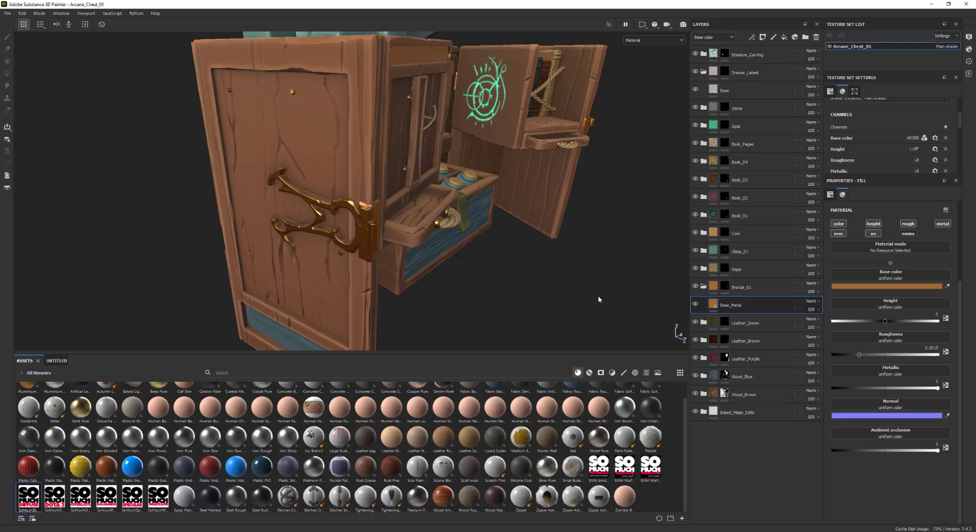
# Set the Base_Metal layer's roughness to about 0.57 and check the hinge from near and far
pyautogui.click(882, 355)
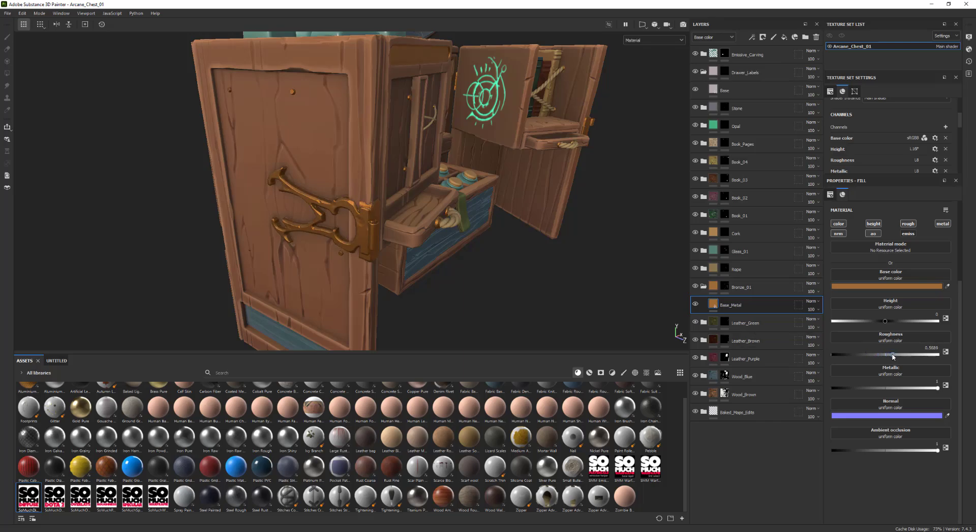
pyautogui.keyDown('alt'); pyautogui.moveTo(539, 203); pyautogui.dragTo(458, 216); pyautogui.keyUp('alt')
pyautogui.keyDown('alt'); pyautogui.moveTo(457, 216); pyautogui.dragTo(445, 217, button='right'); pyautogui.keyUp('alt')
pyautogui.keyDown('alt'); pyautogui.moveTo(445, 217); pyautogui.dragTo(421, 239, button='middle'); pyautogui.keyUp('alt')
pyautogui.keyDown('shift'); pyautogui.moveTo(422, 239); pyautogui.dragTo(414, 237, button='right'); pyautogui.keyUp('shift')
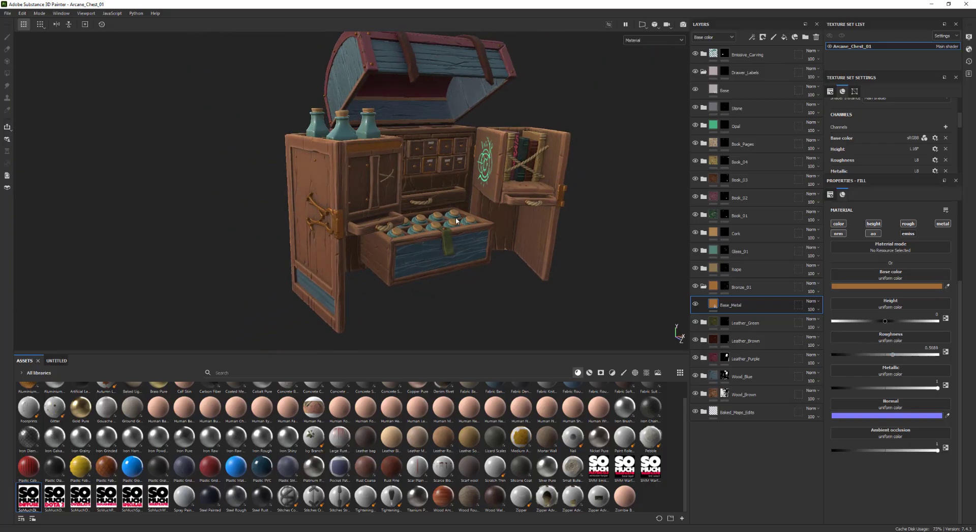
pyautogui.keyDown('alt'); pyautogui.moveTo(414, 237); pyautogui.dragTo(371, 219); pyautogui.keyUp('alt')
pyautogui.keyDown('alt'); pyautogui.moveTo(371, 219); pyautogui.dragTo(395, 238, button='right'); pyautogui.keyUp('alt')
pyautogui.keyDown('alt'); pyautogui.moveTo(396, 239); pyautogui.dragTo(395, 191); pyautogui.keyUp('alt')
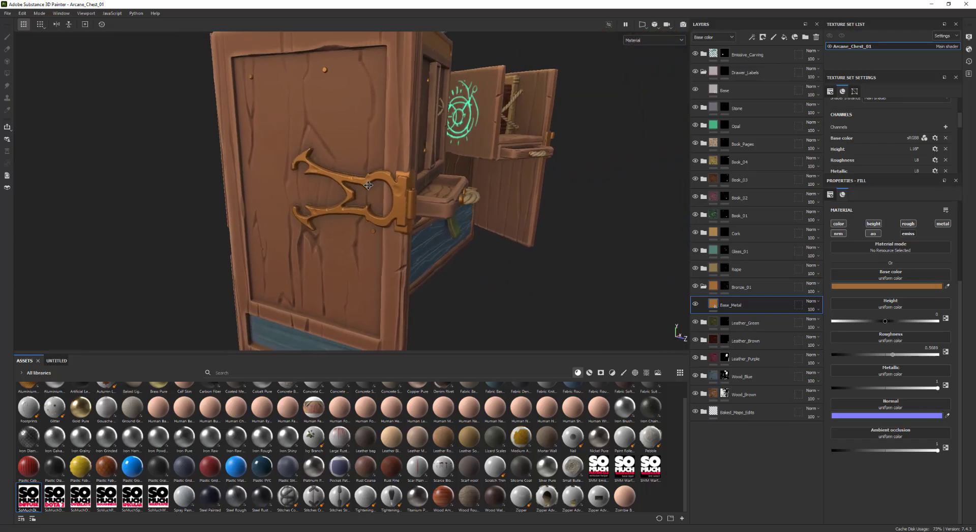
pyautogui.keyDown('alt'); pyautogui.moveTo(395, 191); pyautogui.dragTo(406, 202, button='right'); pyautogui.keyUp('alt')
pyautogui.keyDown('alt'); pyautogui.moveTo(386, 201); pyautogui.dragTo(405, 202); pyautogui.keyUp('alt')
pyautogui.keyDown('alt'); pyautogui.moveTo(405, 202); pyautogui.dragTo(413, 208, button='right'); pyautogui.keyUp('alt')
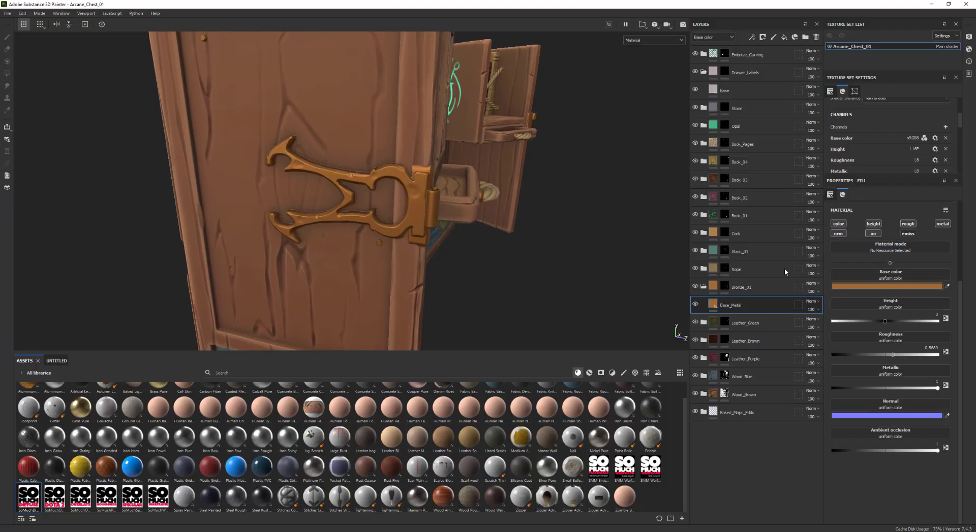
# Darken the Base_Metal layer's base color to brown 7E5228 and check it on the whole chest
pyautogui.click(884, 287)
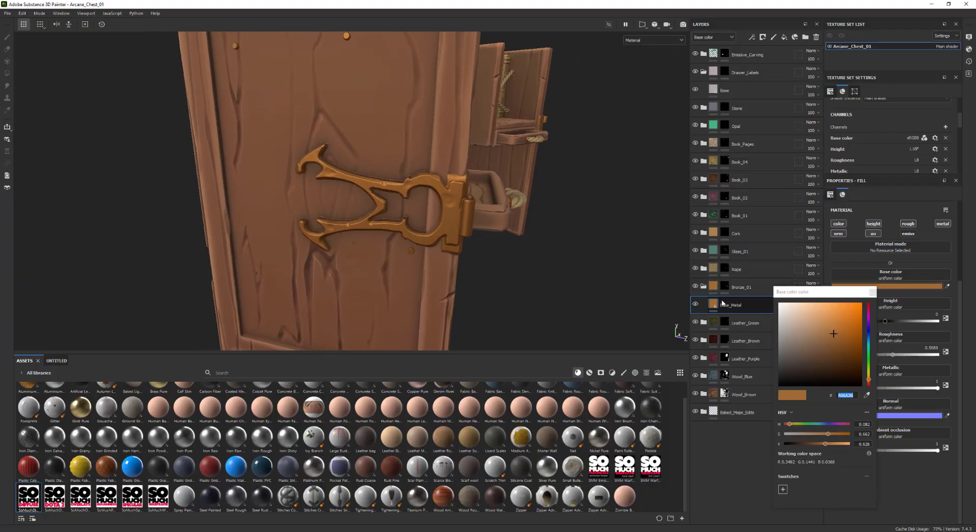
pyautogui.click(834, 346)
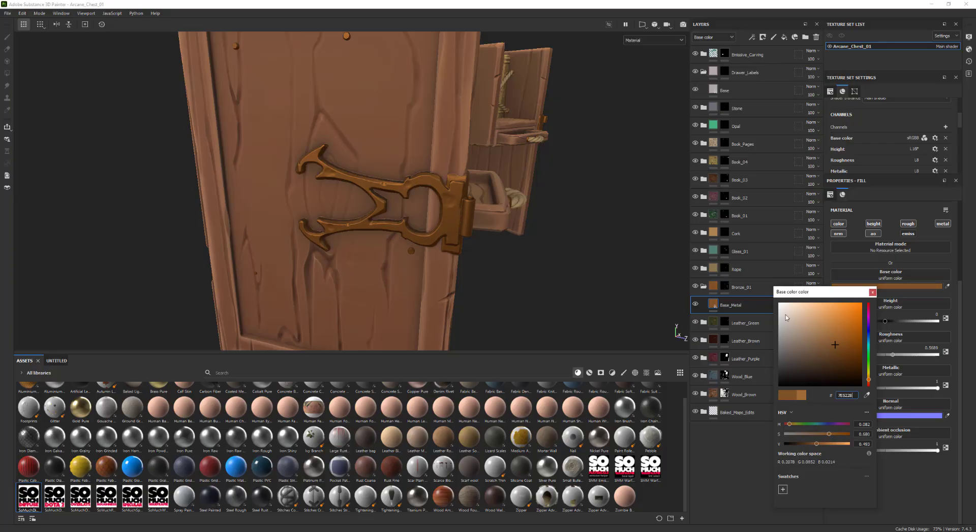
pyautogui.keyDown('alt'); pyautogui.moveTo(625, 224); pyautogui.dragTo(559, 233); pyautogui.keyUp('alt')
pyautogui.keyDown('alt'); pyautogui.moveTo(559, 233); pyautogui.dragTo(529, 244, button='right'); pyautogui.keyUp('alt')
pyautogui.keyDown('alt'); pyautogui.moveTo(529, 244); pyautogui.dragTo(407, 256); pyautogui.keyUp('alt')
pyautogui.keyDown('shift'); pyautogui.moveTo(475, 251); pyautogui.dragTo(487, 246, button='right'); pyautogui.keyUp('shift')
pyautogui.keyDown('alt'); pyautogui.moveTo(487, 246); pyautogui.dragTo(446, 253, button='middle'); pyautogui.keyUp('alt')
pyautogui.keyDown('alt'); pyautogui.moveTo(435, 247); pyautogui.dragTo(639, 275); pyautogui.keyUp('alt')
pyautogui.click(874, 294)
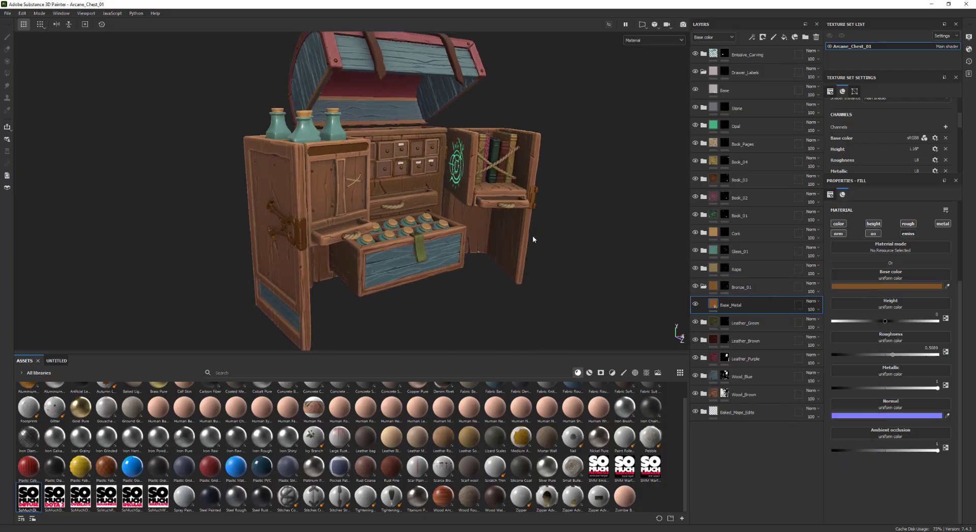
# Duplicate the Base_Metal layer in the Bronze_01 folder and rename the copy Edges
pyautogui.keyDown('alt'); pyautogui.moveTo(498, 242); pyautogui.dragTo(523, 239, button='right'); pyautogui.keyUp('alt')
pyautogui.keyDown('alt'); pyautogui.moveTo(523, 239); pyautogui.dragTo(630, 267); pyautogui.keyUp('alt')
pyautogui.keyDown('alt'); pyautogui.moveTo(544, 251); pyautogui.dragTo(554, 247, button='middle'); pyautogui.keyUp('alt')
pyautogui.scroll(1, 554, 247)
pyautogui.hotkey('ctrl', 'd')
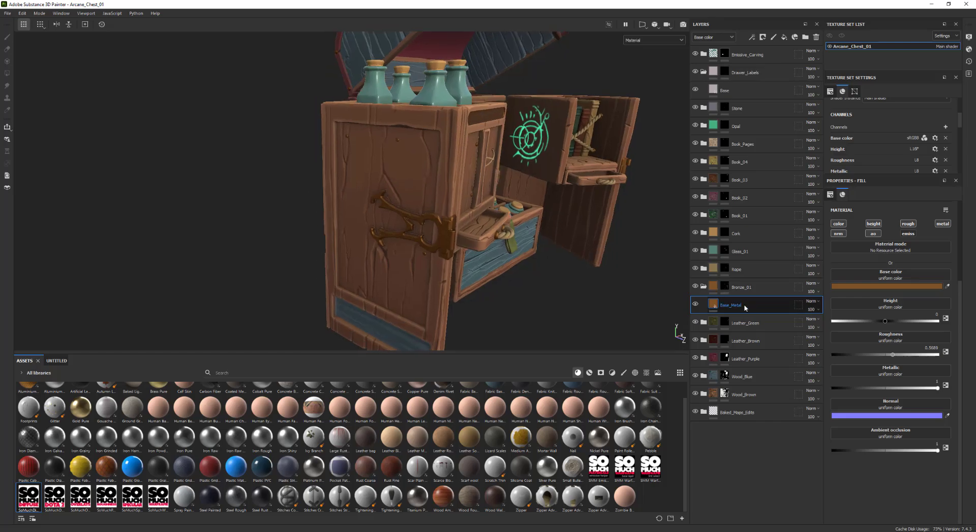
pyautogui.doubleClick(742, 306)
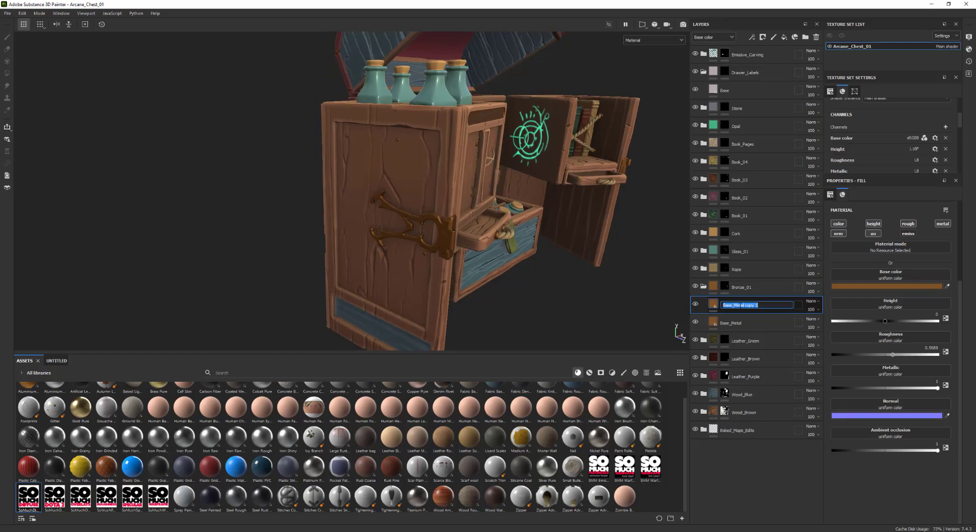
pyautogui.write('Edges')
pyautogui.press('Return')
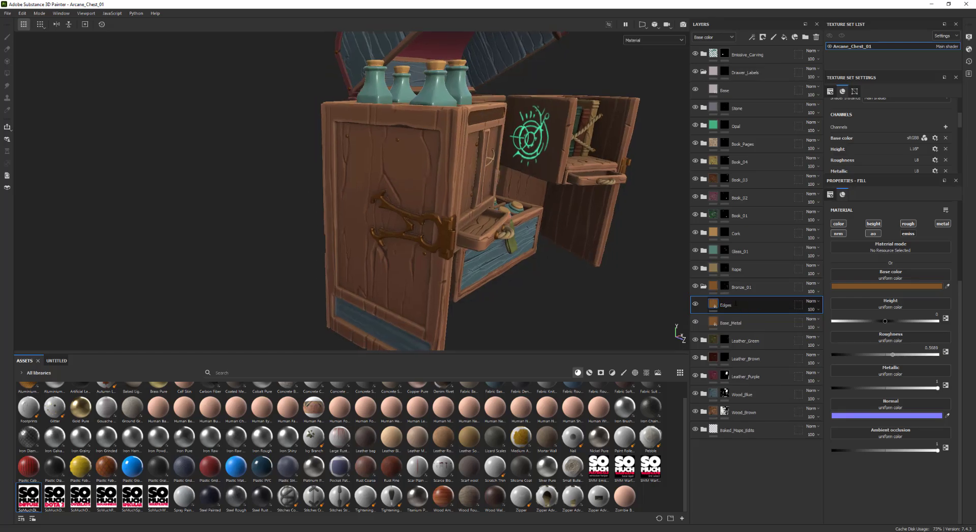
# Give the Edges layer a black mask driven by a Metal Edge Wear generator
pyautogui.keyDown('alt'); pyautogui.moveTo(458, 242); pyautogui.dragTo(458, 222, button='middle'); pyautogui.keyUp('alt')
pyautogui.keyDown('alt'); pyautogui.moveTo(458, 221); pyautogui.dragTo(584, 254, button='right'); pyautogui.keyUp('alt')
pyautogui.keyDown('alt'); pyautogui.moveTo(584, 253); pyautogui.dragTo(615, 261); pyautogui.keyUp('alt')
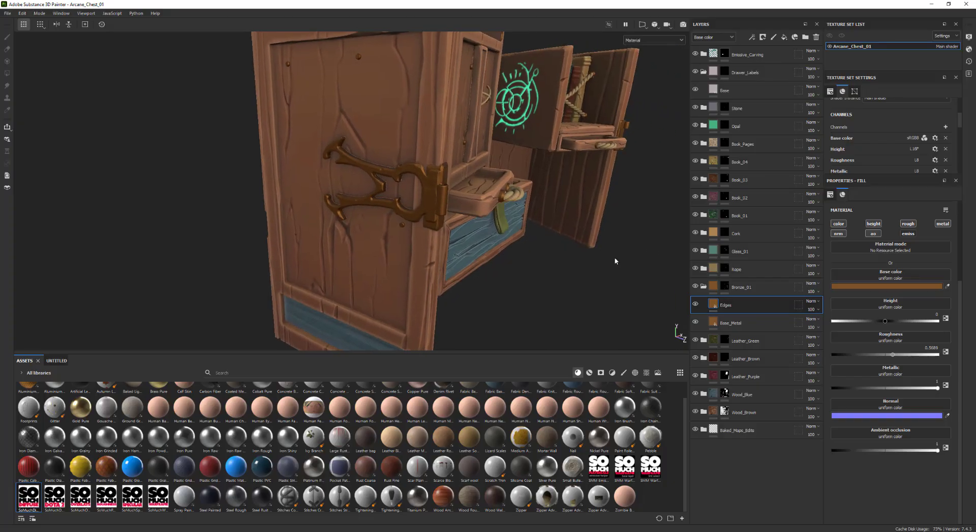
pyautogui.rightClick(728, 307)
pyautogui.click(759, 15)
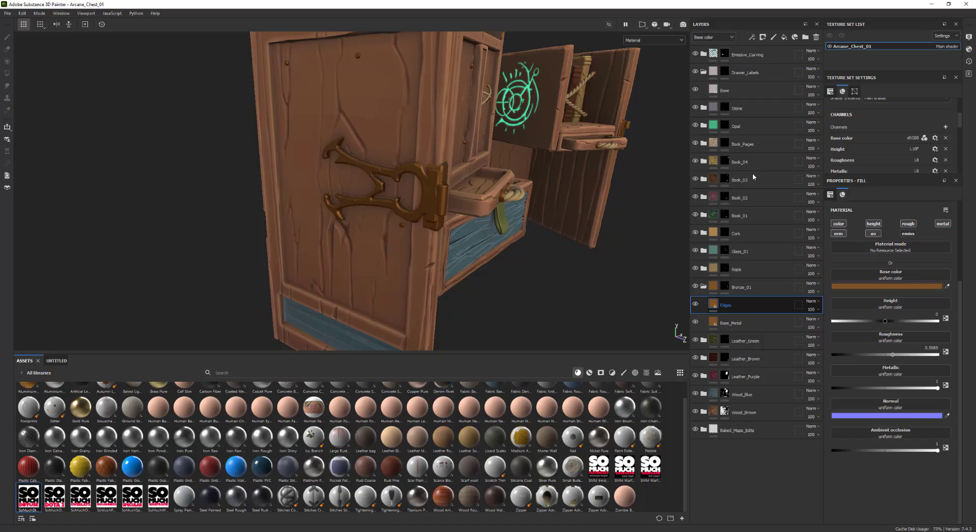
pyautogui.rightClick(728, 305)
pyautogui.click(752, 246)
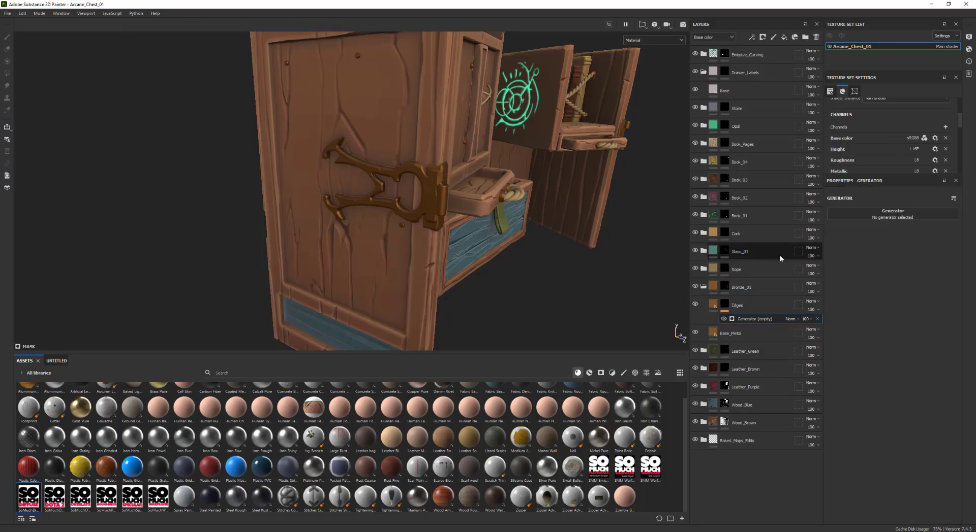
pyautogui.click(883, 219)
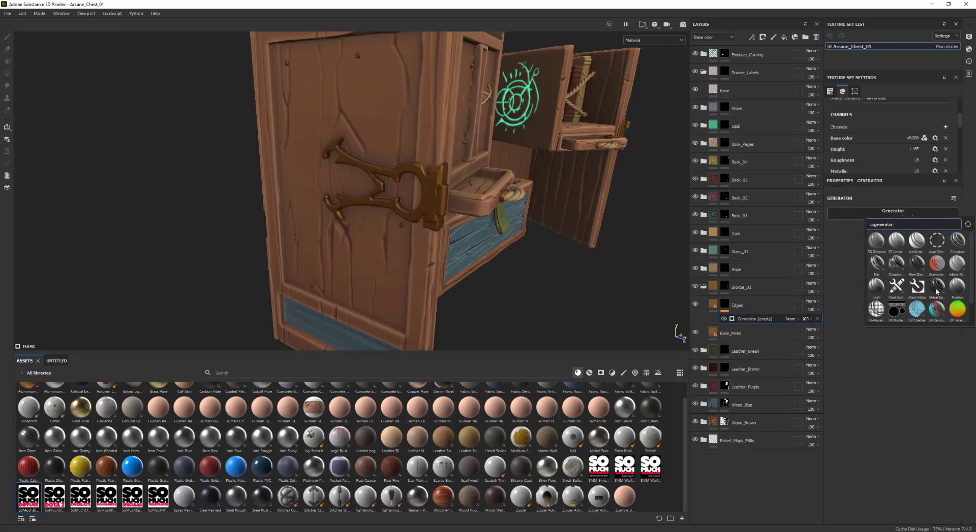
pyautogui.click(937, 286)
# Brighten the Edges layer's base color to an HSV value of 0.645 and check the hinge's edges
pyautogui.keyDown('alt'); pyautogui.moveTo(507, 212); pyautogui.dragTo(555, 244); pyautogui.keyUp('alt')
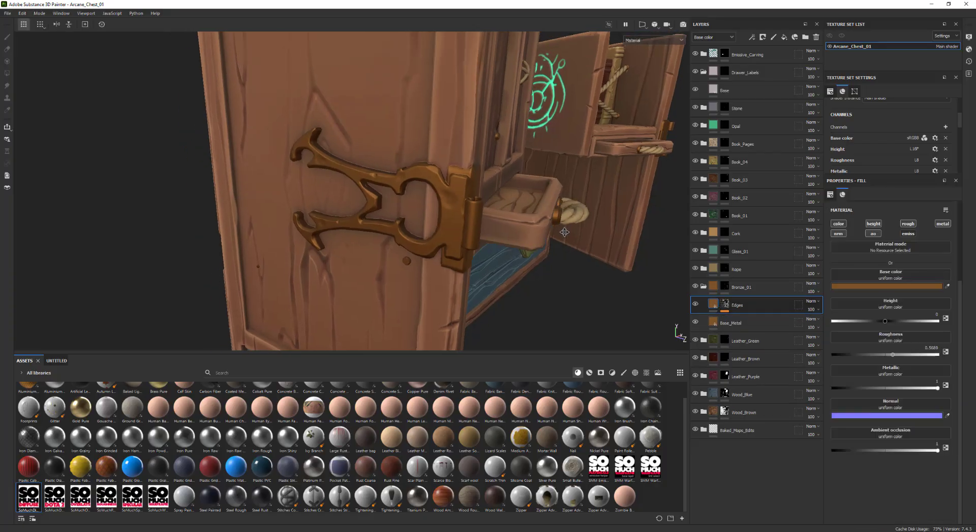
pyautogui.keyDown('alt'); pyautogui.moveTo(564, 232); pyautogui.dragTo(621, 276, button='middle'); pyautogui.keyUp('alt')
pyautogui.keyDown('alt'); pyautogui.moveTo(635, 250); pyautogui.dragTo(619, 247); pyautogui.keyUp('alt')
pyautogui.click(880, 286)
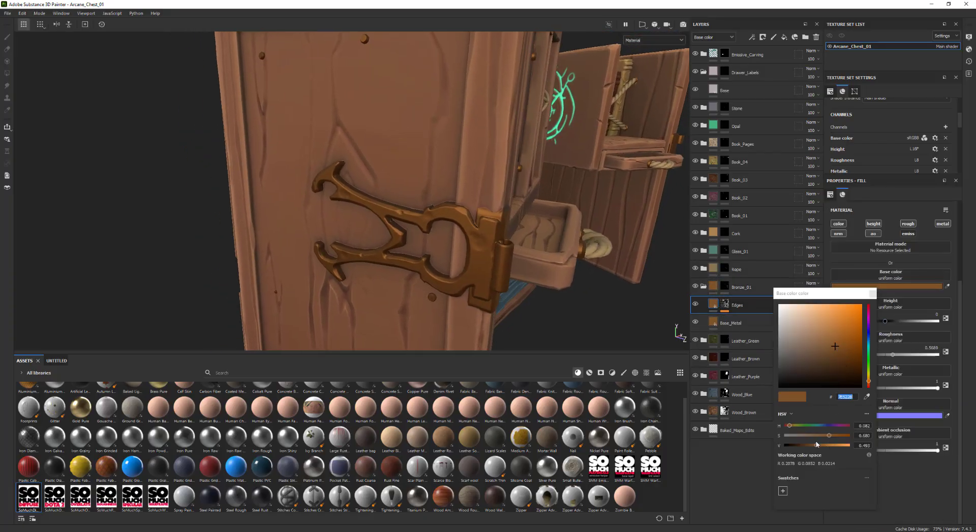
pyautogui.moveTo(817, 448); pyautogui.dragTo(820, 448)
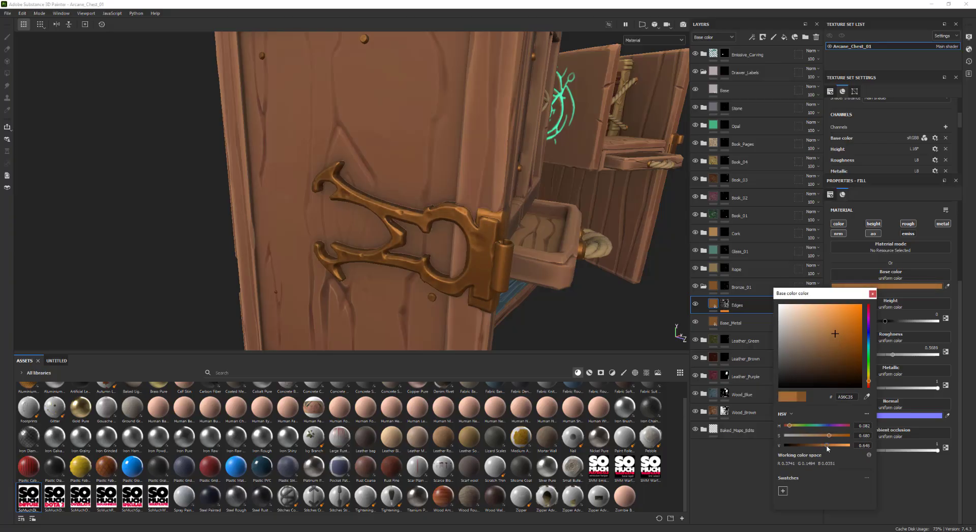
pyautogui.keyDown('alt'); pyautogui.moveTo(500, 223); pyautogui.dragTo(313, 186); pyautogui.keyUp('alt')
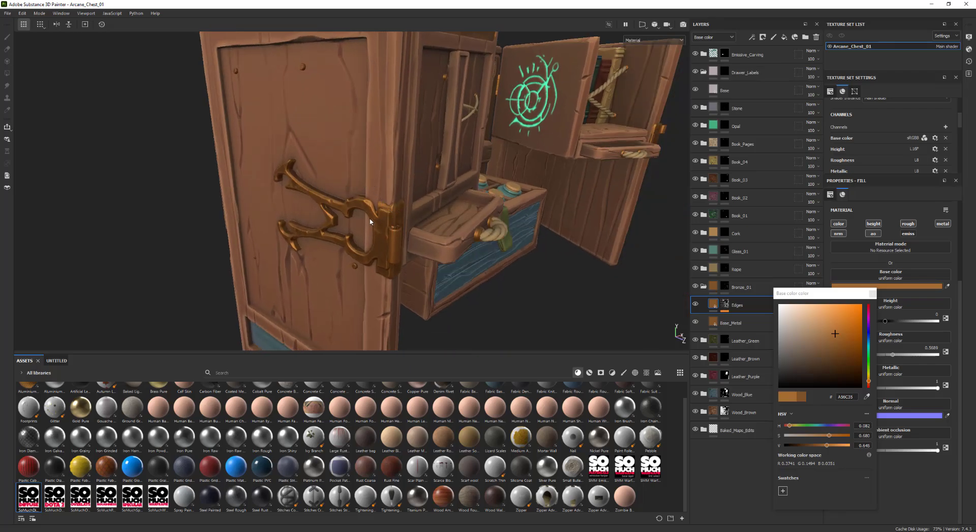
# Inspect the Edges layer's brightened color on the door hinge from several angles
pyautogui.keyDown('alt'); pyautogui.moveTo(388, 215); pyautogui.dragTo(360, 218); pyautogui.keyUp('alt')
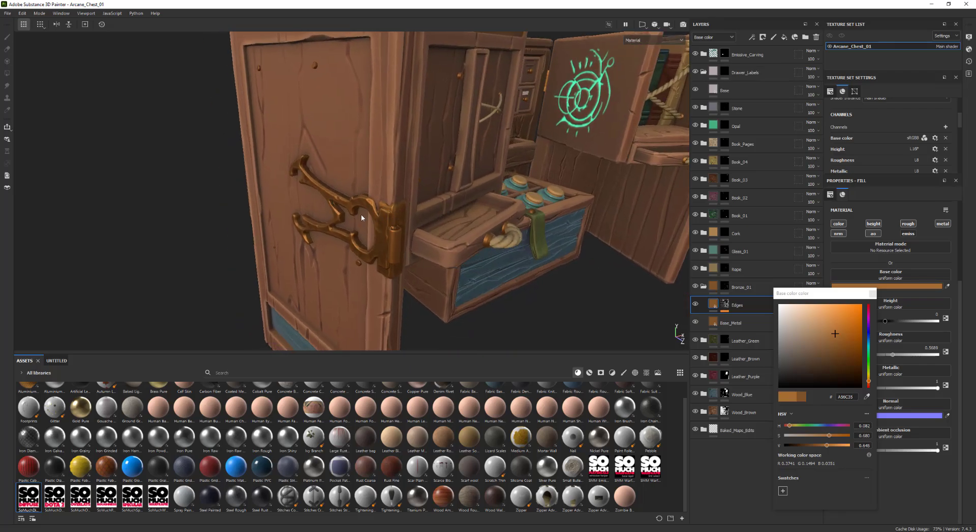
pyautogui.click(872, 295)
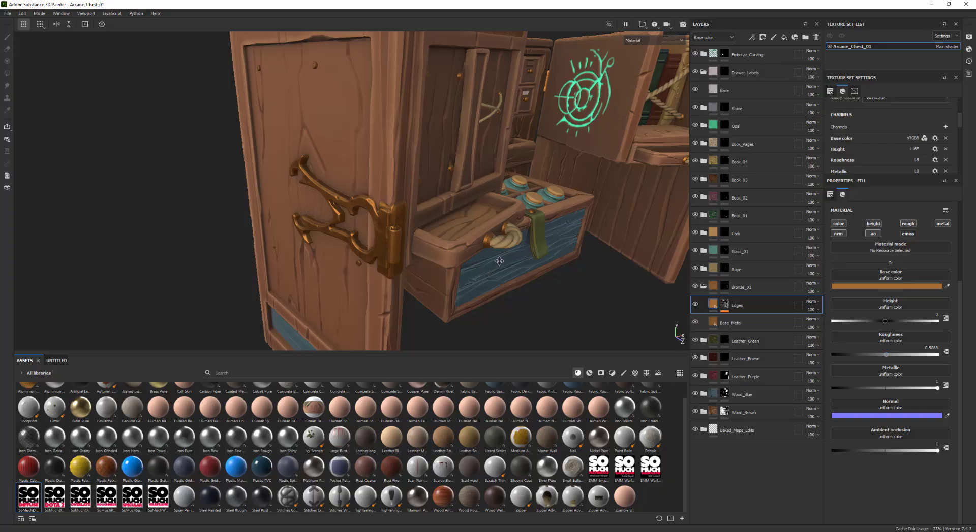
pyautogui.keyDown('alt'); pyautogui.moveTo(499, 262); pyautogui.dragTo(516, 277); pyautogui.keyUp('alt')
pyautogui.keyDown('alt'); pyautogui.moveTo(516, 277); pyautogui.dragTo(358, 254, button='right'); pyautogui.keyUp('alt')
pyautogui.keyDown('alt'); pyautogui.moveTo(359, 254); pyautogui.dragTo(388, 258); pyautogui.keyUp('alt')
pyautogui.keyDown('alt'); pyautogui.moveTo(388, 257); pyautogui.dragTo(399, 242, button='right'); pyautogui.keyUp('alt')
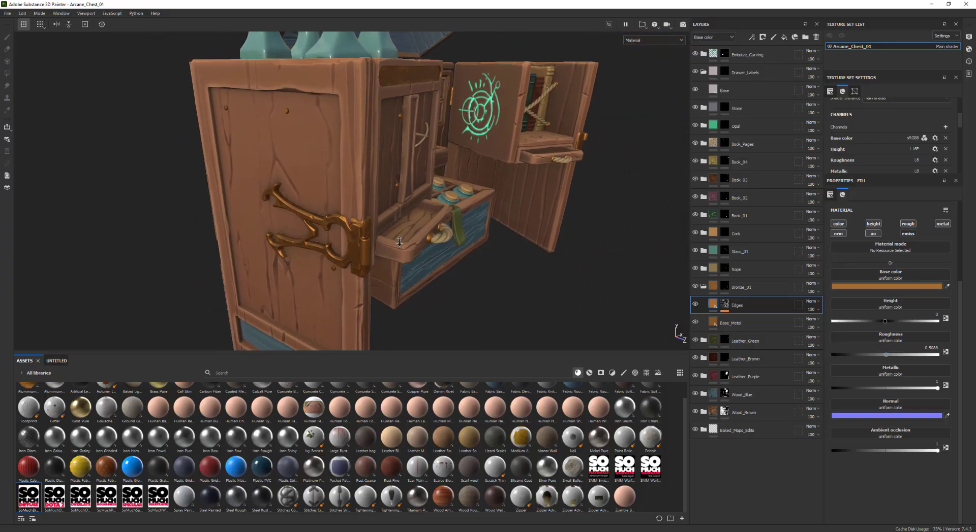
pyautogui.keyDown('alt'); pyautogui.moveTo(399, 242); pyautogui.dragTo(432, 238); pyautogui.keyUp('alt')
pyautogui.keyDown('alt'); pyautogui.moveTo(352, 213); pyautogui.dragTo(410, 206); pyautogui.keyUp('alt')
# Set the grunge amount of the Edges layer's Metal Edge Wear generator to 0
pyautogui.click(724, 304)
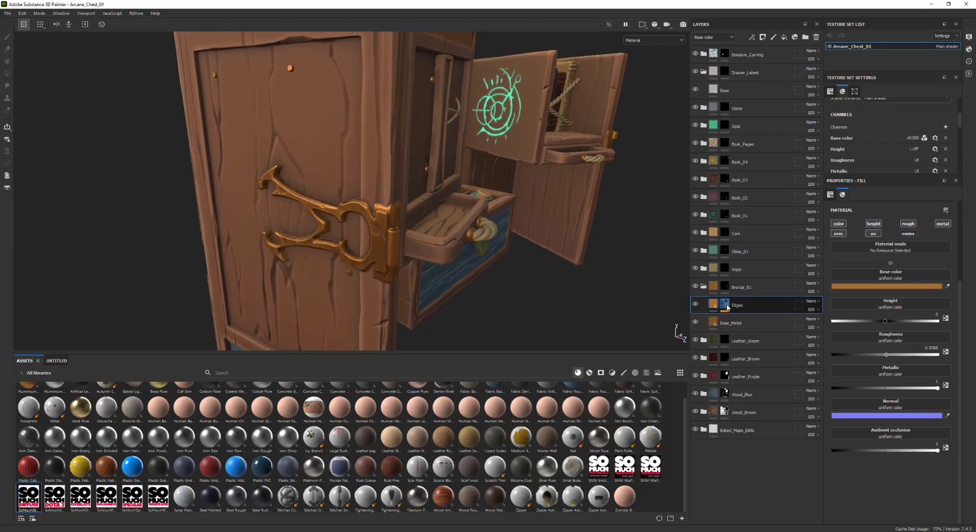
pyautogui.click(750, 319)
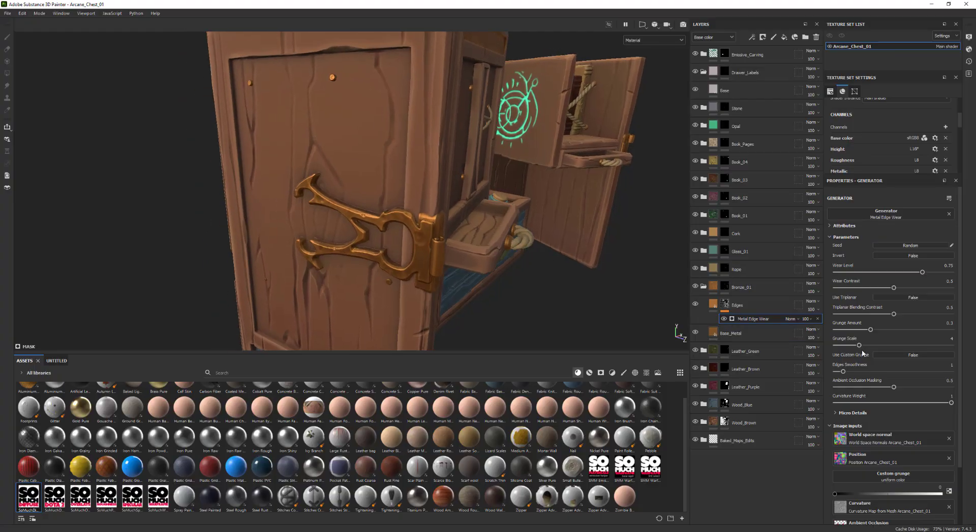
pyautogui.moveTo(862, 331); pyautogui.dragTo(845, 332)
pyautogui.keyDown('alt'); pyautogui.moveTo(584, 284); pyautogui.dragTo(581, 263); pyautogui.keyUp('alt')
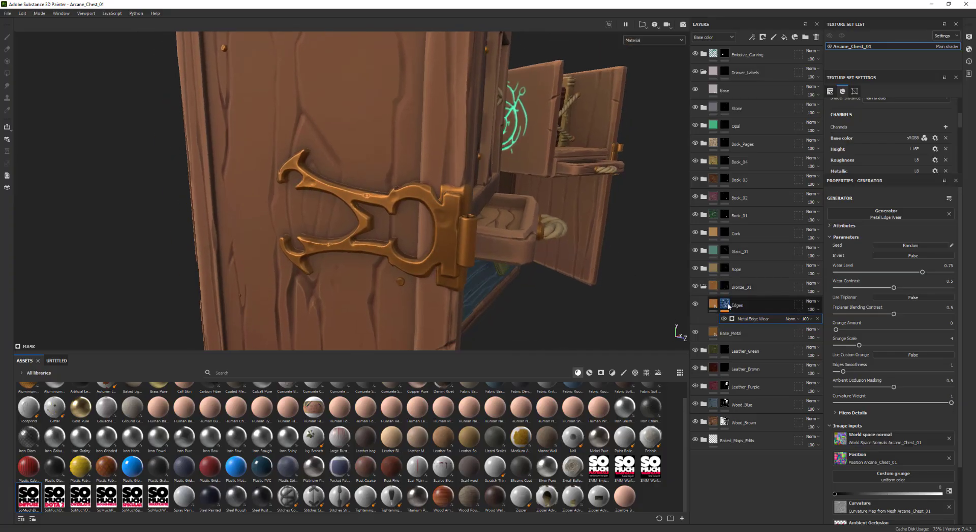
# Lower the Metal Edge Wear generator's wear level to 0.67 while previewing the Edges mask, and restore the material view
pyautogui.keyDown('alt'); pyautogui.click(725, 307); pyautogui.keyUp('alt')
pyautogui.scroll(3, 413, 235)
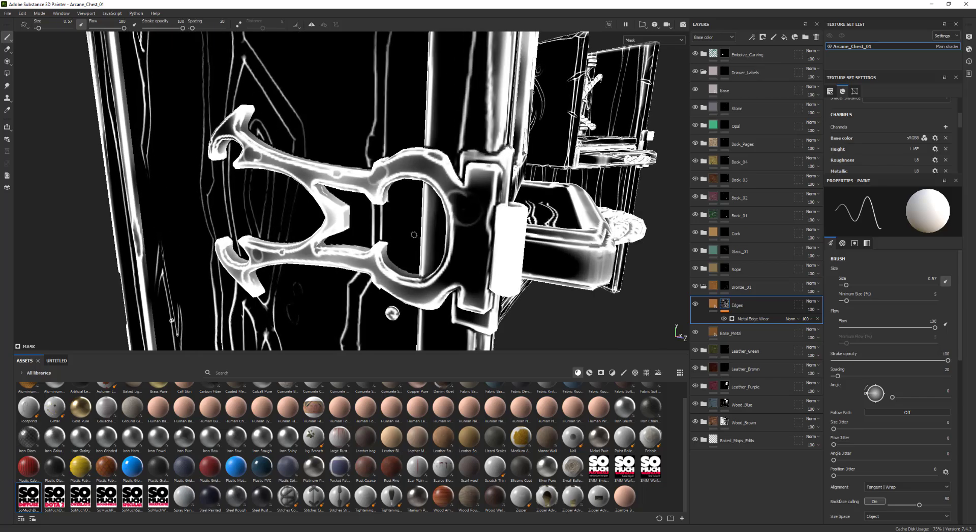
pyautogui.scroll(3, 388, 177)
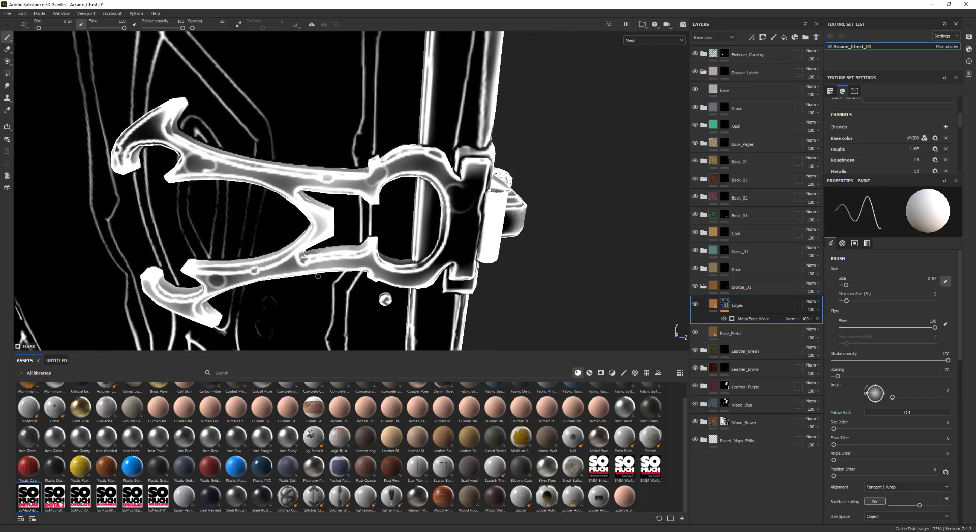
pyautogui.keyDown('alt'); pyautogui.moveTo(437, 202); pyautogui.dragTo(407, 193); pyautogui.keyUp('alt')
pyautogui.click(754, 319)
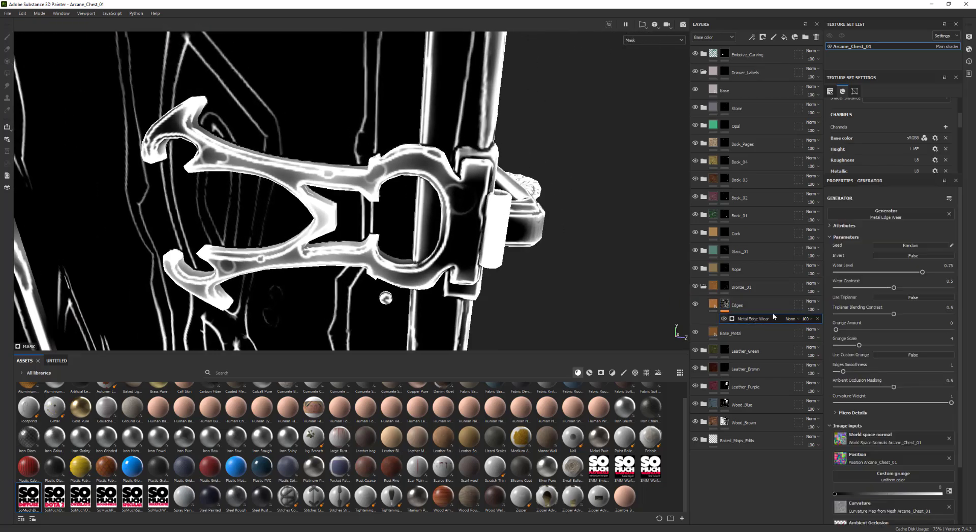
pyautogui.moveTo(921, 273); pyautogui.dragTo(913, 277)
pyautogui.keyDown('alt'); pyautogui.moveTo(558, 276); pyautogui.dragTo(523, 264, button='right'); pyautogui.keyUp('alt')
pyautogui.moveTo(524, 265)
pyautogui.keyDown('alt'); pyautogui.mouseDown()
pyautogui.moveTo(477, 253)
pyautogui.moveTo(513, 249)
pyautogui.mouseUp(); pyautogui.keyUp('alt')
pyautogui.press('m')
pyautogui.keyDown('alt'); pyautogui.moveTo(514, 249); pyautogui.dragTo(392, 224, button='right'); pyautogui.keyUp('alt')
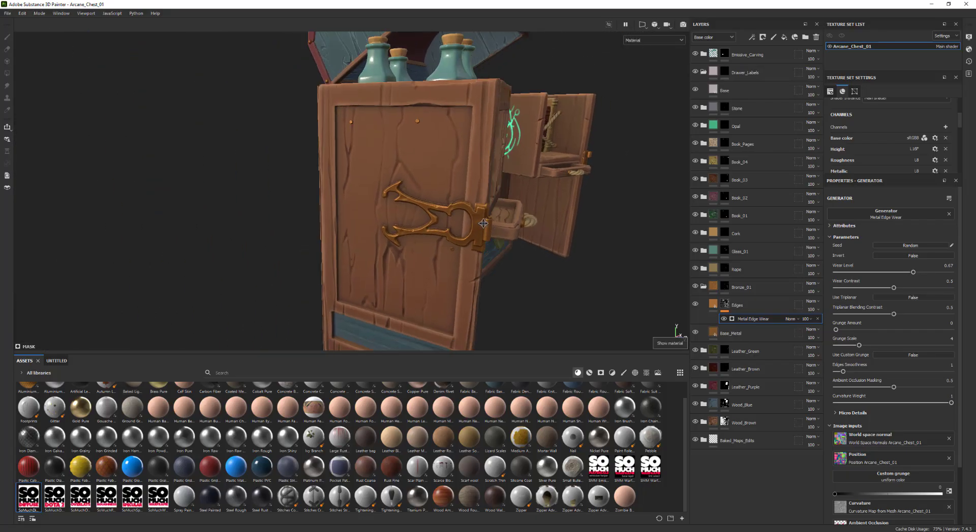
# Compare the bronze hardware with and without the Edges layer from the door side and the chest's front
pyautogui.keyDown('alt'); pyautogui.moveTo(391, 224); pyautogui.dragTo(421, 231); pyautogui.keyUp('alt')
pyautogui.click(695, 305)
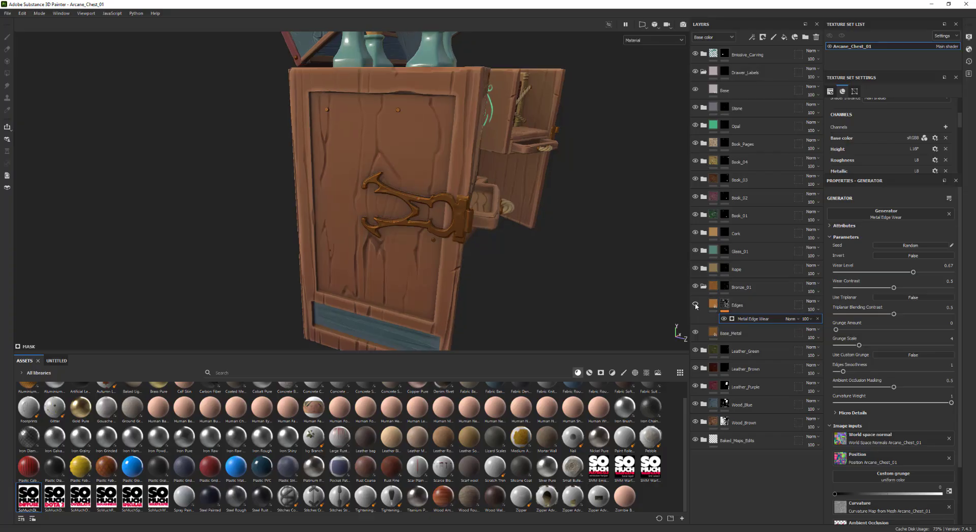
pyautogui.click(695, 305)
pyautogui.click(696, 306)
pyautogui.click(695, 306)
pyautogui.keyDown('alt'); pyautogui.moveTo(508, 244); pyautogui.dragTo(391, 235); pyautogui.keyUp('alt')
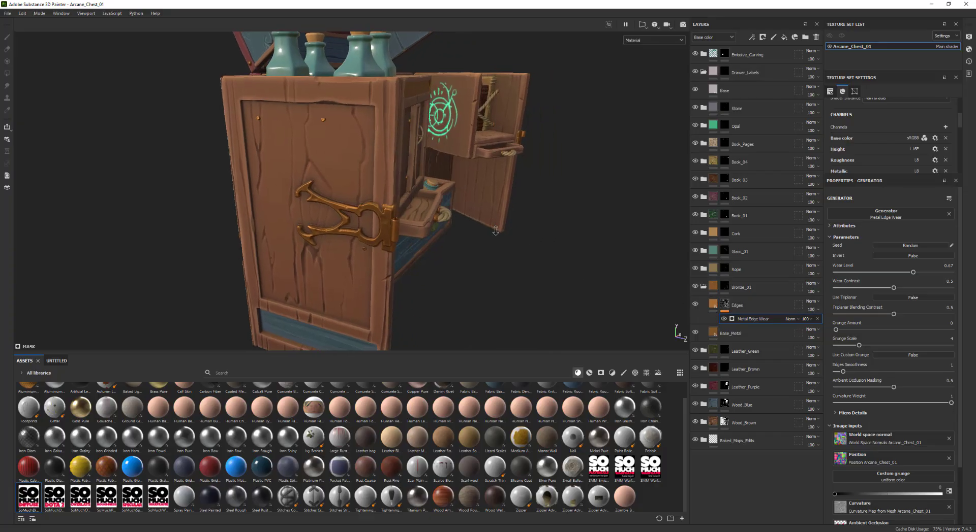
pyautogui.keyDown('alt'); pyautogui.moveTo(391, 235); pyautogui.dragTo(435, 241, button='right'); pyautogui.keyUp('alt')
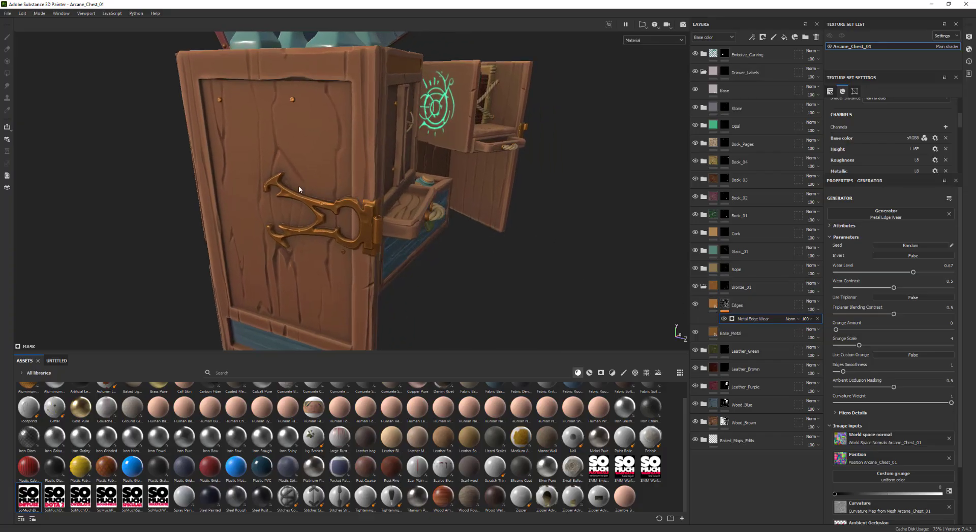
pyautogui.click(696, 305)
pyautogui.click(695, 305)
pyautogui.keyDown('alt'); pyautogui.moveTo(405, 264); pyautogui.dragTo(440, 214); pyautogui.keyUp('alt')
pyautogui.click(696, 304)
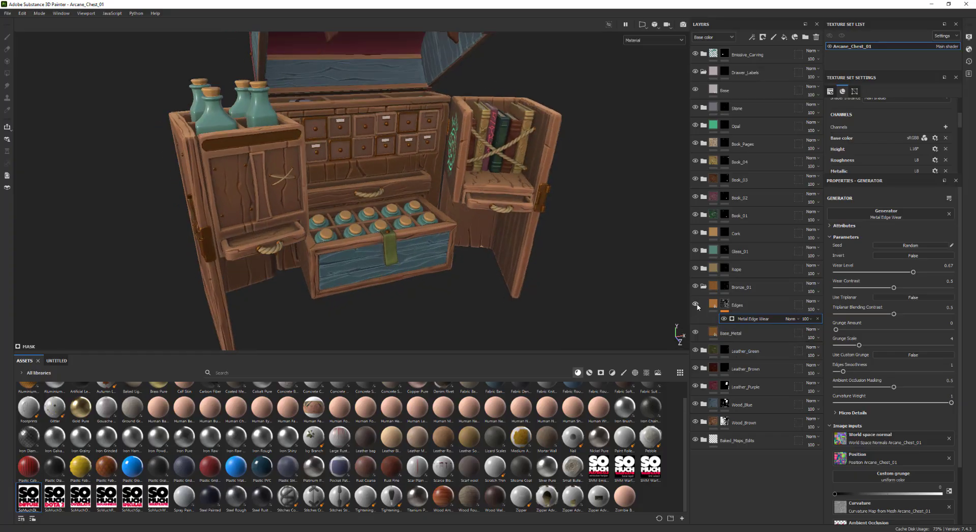
pyautogui.click(695, 305)
pyautogui.click(695, 305)
# Examine the bronze edge wear on the back ornament, lid hinges and door hinges all around the chest
pyautogui.keyDown('alt'); pyautogui.moveTo(423, 200); pyautogui.dragTo(359, 215); pyautogui.keyUp('alt')
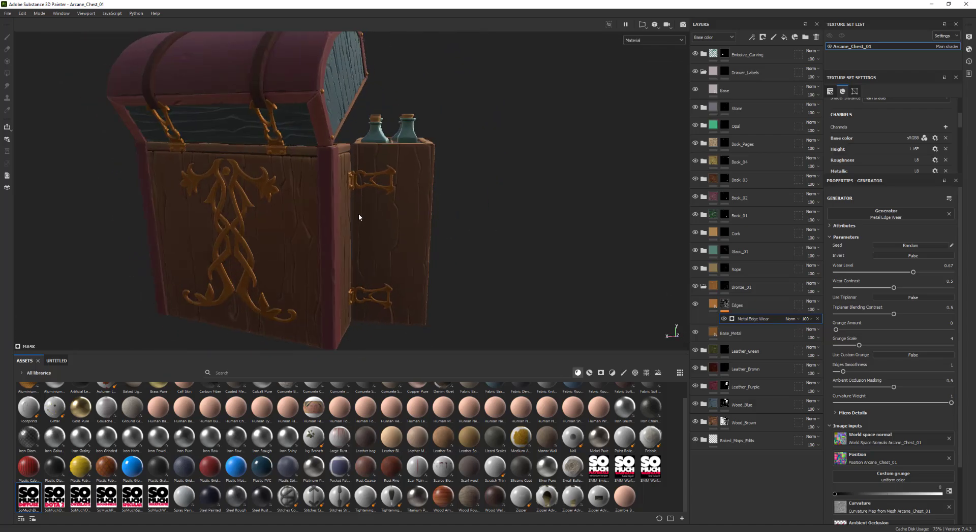
pyautogui.scroll(3, 357, 211)
pyautogui.keyDown('alt'); pyautogui.moveTo(260, 226); pyautogui.dragTo(416, 264); pyautogui.keyUp('alt')
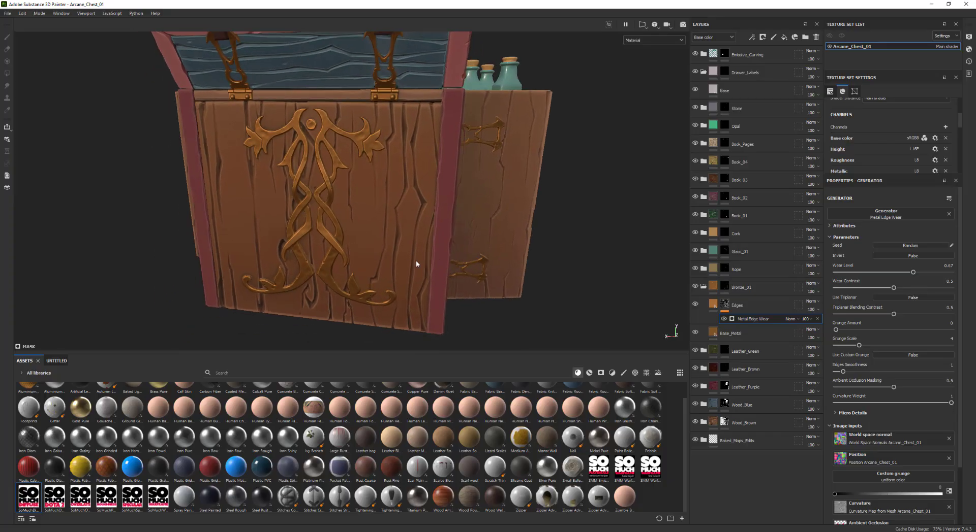
pyautogui.keyDown('alt'); pyautogui.moveTo(323, 242); pyautogui.dragTo(340, 281); pyautogui.keyUp('alt')
pyautogui.keyDown('alt'); pyautogui.moveTo(352, 196); pyautogui.dragTo(455, 172); pyautogui.keyUp('alt')
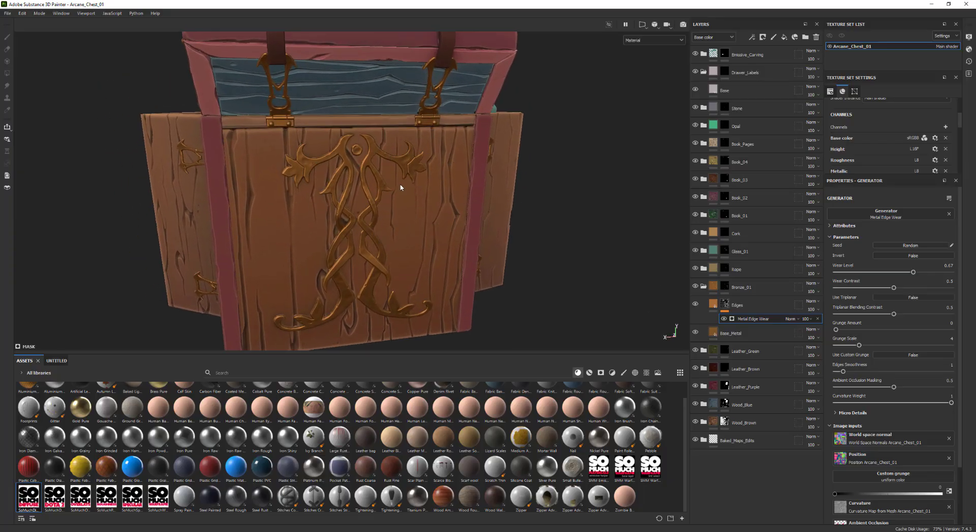
pyautogui.keyDown('alt'); pyautogui.moveTo(401, 188); pyautogui.dragTo(429, 238); pyautogui.keyUp('alt')
pyautogui.keyDown('alt'); pyautogui.moveTo(318, 249); pyautogui.dragTo(364, 250, button='middle'); pyautogui.keyUp('alt')
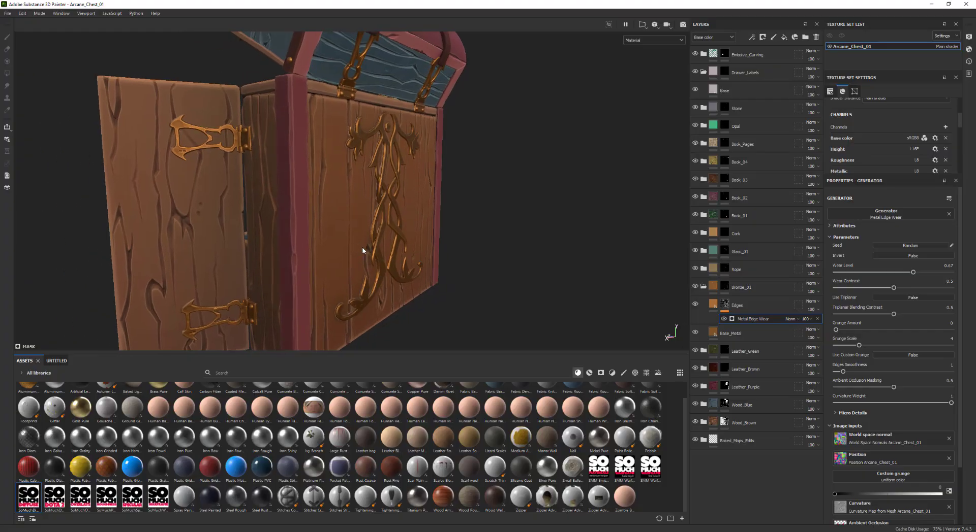
pyautogui.keyDown('alt'); pyautogui.moveTo(364, 250); pyautogui.dragTo(370, 258, button='right'); pyautogui.keyUp('alt')
pyautogui.keyDown('alt'); pyautogui.moveTo(370, 258); pyautogui.dragTo(424, 244); pyautogui.keyUp('alt')
pyautogui.keyDown('alt'); pyautogui.moveTo(269, 233); pyautogui.dragTo(417, 237); pyautogui.keyUp('alt')
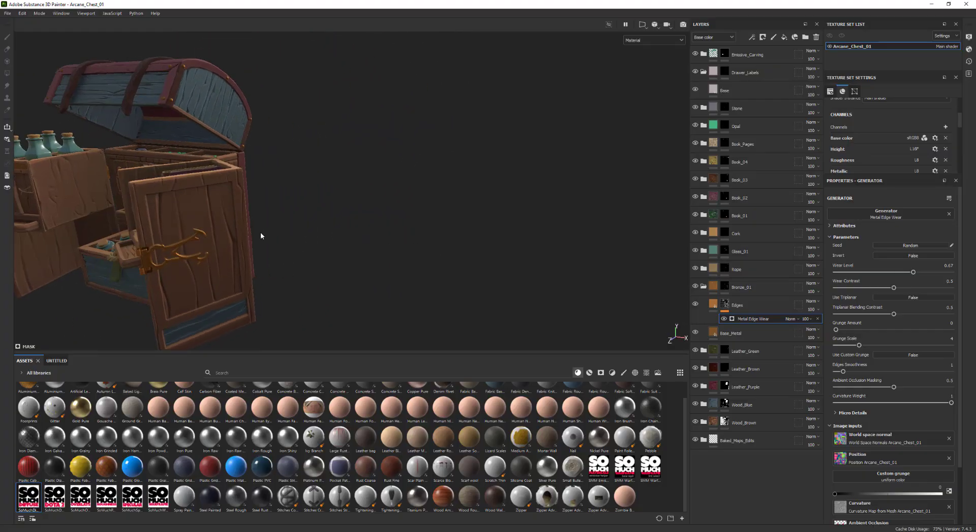
pyautogui.keyDown('alt'); pyautogui.moveTo(219, 238); pyautogui.dragTo(303, 244, button='middle'); pyautogui.keyUp('alt')
pyautogui.keyDown('alt'); pyautogui.moveTo(302, 244); pyautogui.dragTo(350, 220); pyautogui.keyUp('alt')
pyautogui.keyDown('alt'); pyautogui.moveTo(338, 219); pyautogui.dragTo(433, 216, button='middle'); pyautogui.keyUp('alt')
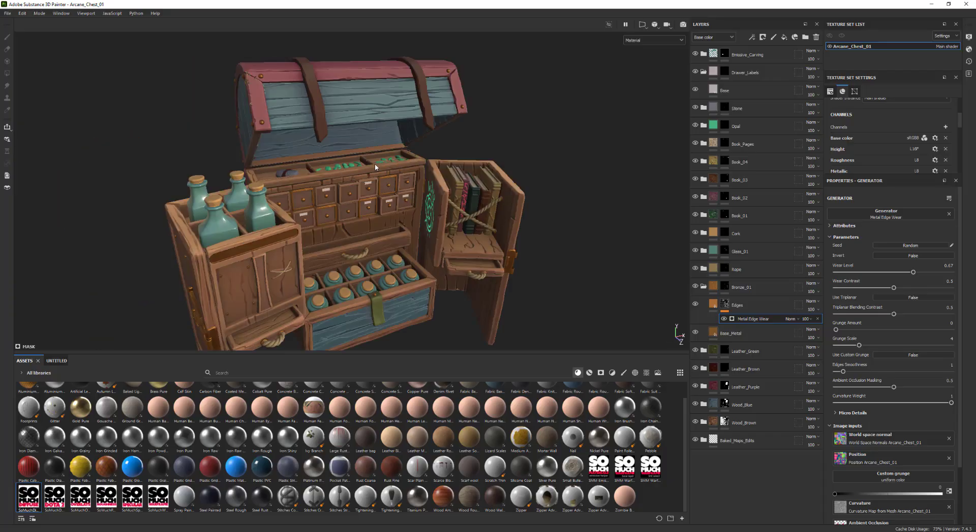
# Examine the drawer hardware and the opal pieces in the chest's upper tray up close
pyautogui.keyDown('alt'); pyautogui.moveTo(375, 168); pyautogui.dragTo(377, 184); pyautogui.keyUp('alt')
pyautogui.keyDown('alt'); pyautogui.moveTo(377, 184); pyautogui.dragTo(371, 237, button='middle'); pyautogui.keyUp('alt')
pyautogui.keyDown('alt'); pyautogui.moveTo(370, 237); pyautogui.dragTo(378, 258, button='right'); pyautogui.keyUp('alt')
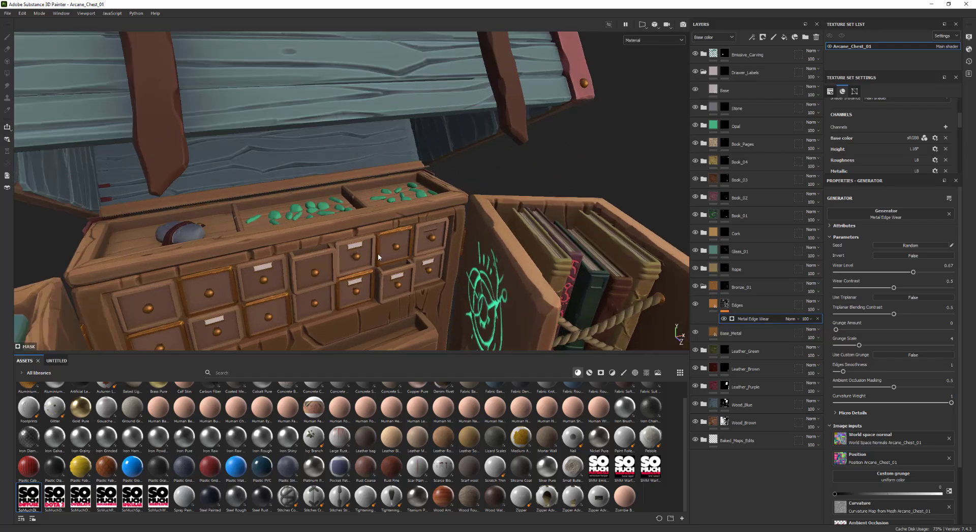
pyautogui.keyDown('alt'); pyautogui.moveTo(378, 257); pyautogui.dragTo(380, 282); pyautogui.keyUp('alt')
pyautogui.keyDown('alt'); pyautogui.moveTo(380, 282); pyautogui.dragTo(390, 286, button='right'); pyautogui.keyUp('alt')
pyautogui.keyDown('alt'); pyautogui.moveTo(390, 287); pyautogui.dragTo(416, 269); pyautogui.keyUp('alt')
pyautogui.keyDown('alt'); pyautogui.moveTo(417, 269); pyautogui.dragTo(409, 277, button='right'); pyautogui.keyUp('alt')
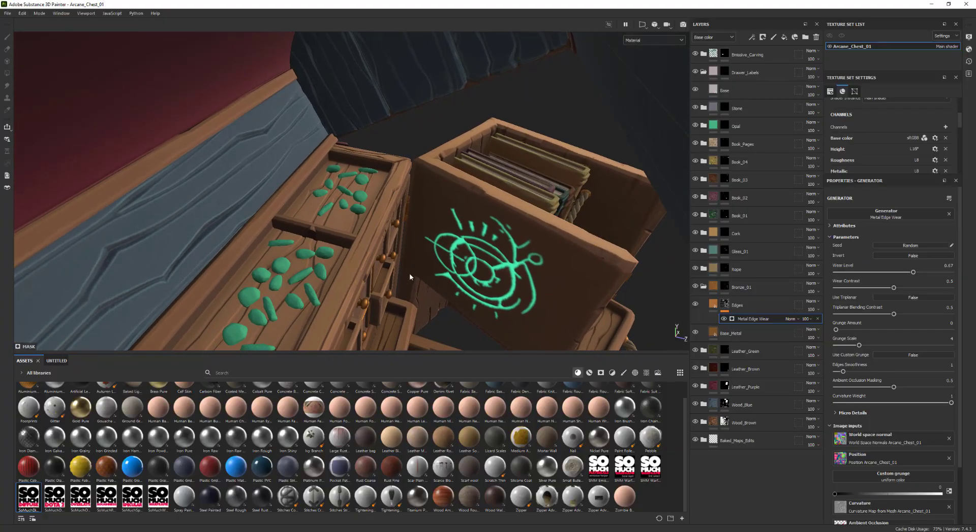
pyautogui.keyDown('alt'); pyautogui.moveTo(409, 278); pyautogui.dragTo(431, 256, button='middle'); pyautogui.keyUp('alt')
pyautogui.keyDown('alt'); pyautogui.moveTo(432, 257); pyautogui.dragTo(387, 251); pyautogui.keyUp('alt')
pyautogui.keyDown('alt'); pyautogui.moveTo(387, 250); pyautogui.dragTo(337, 294, button='right'); pyautogui.keyUp('alt')
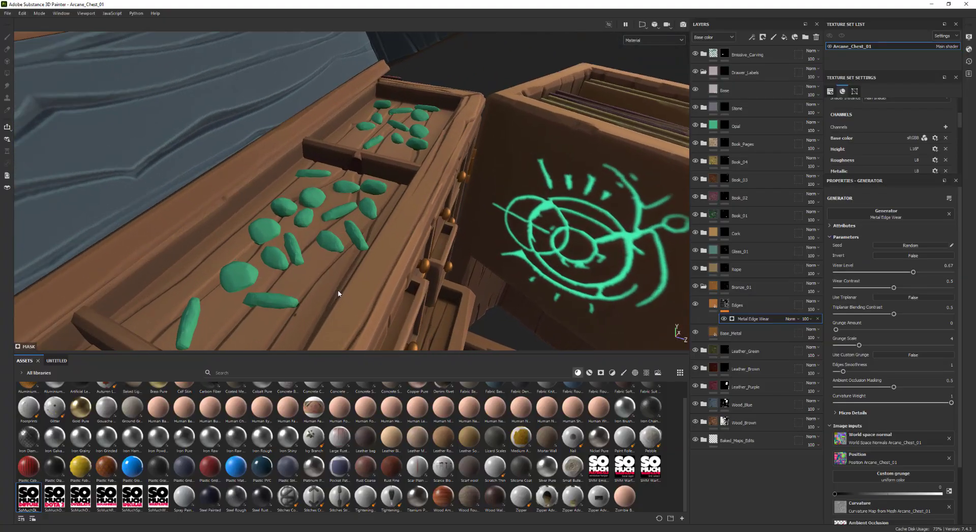
pyautogui.keyDown('alt'); pyautogui.moveTo(338, 294); pyautogui.dragTo(398, 225); pyautogui.keyUp('alt')
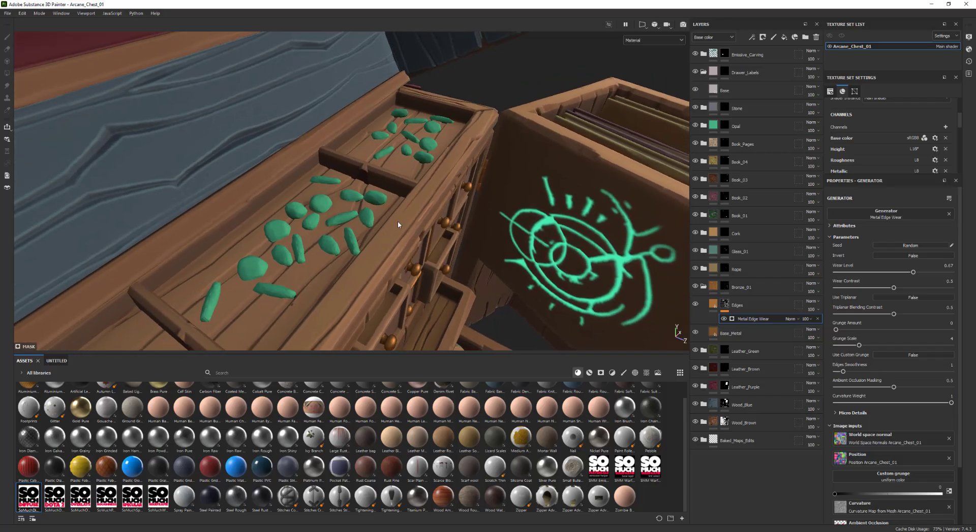
# Collapse the Bronze_01 and Drawer_Labels folders and expand the Opal folder
pyautogui.click(703, 286)
pyautogui.keyDown('alt'); pyautogui.moveTo(558, 224); pyautogui.dragTo(589, 179); pyautogui.keyUp('alt')
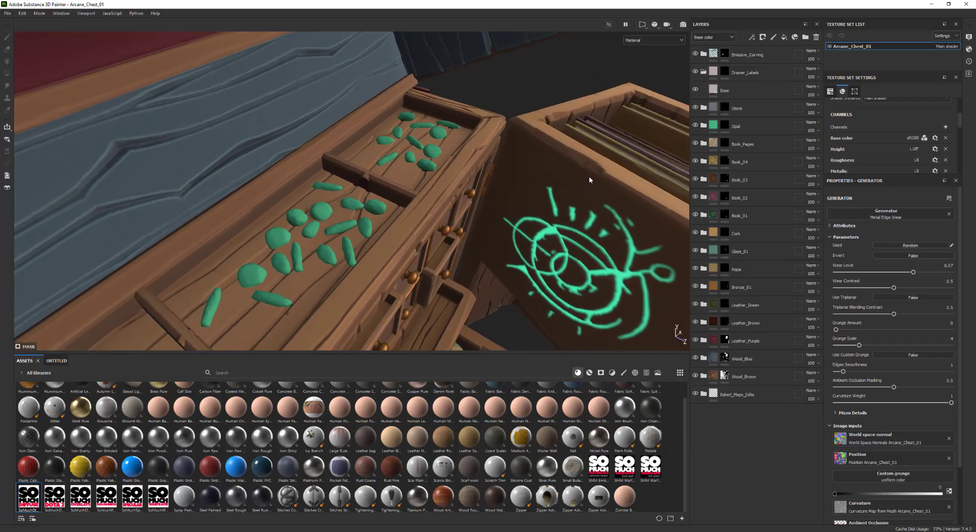
pyautogui.keyDown('alt'); pyautogui.moveTo(533, 145); pyautogui.dragTo(636, 130, button='right'); pyautogui.keyUp('alt')
pyautogui.click(703, 72)
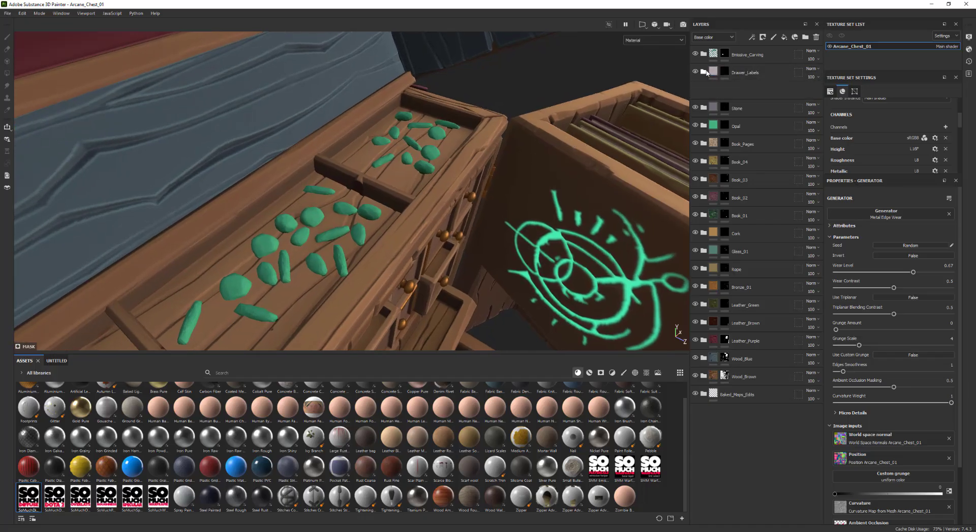
pyautogui.click(703, 108)
# Duplicate the Opal_Base layer in the Opal folder and rename the copy Opal_Base_02
pyautogui.keyDown('alt'); pyautogui.moveTo(556, 164); pyautogui.dragTo(532, 169); pyautogui.keyUp('alt')
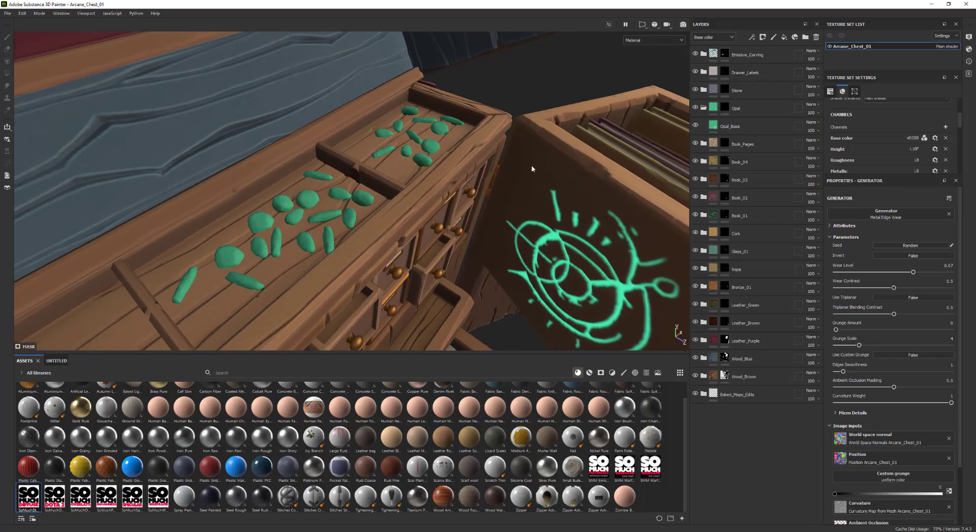
pyautogui.keyDown('alt'); pyautogui.moveTo(462, 171); pyautogui.dragTo(509, 161, button='middle'); pyautogui.keyUp('alt')
pyautogui.keyDown('alt'); pyautogui.moveTo(522, 166); pyautogui.dragTo(524, 189); pyautogui.keyUp('alt')
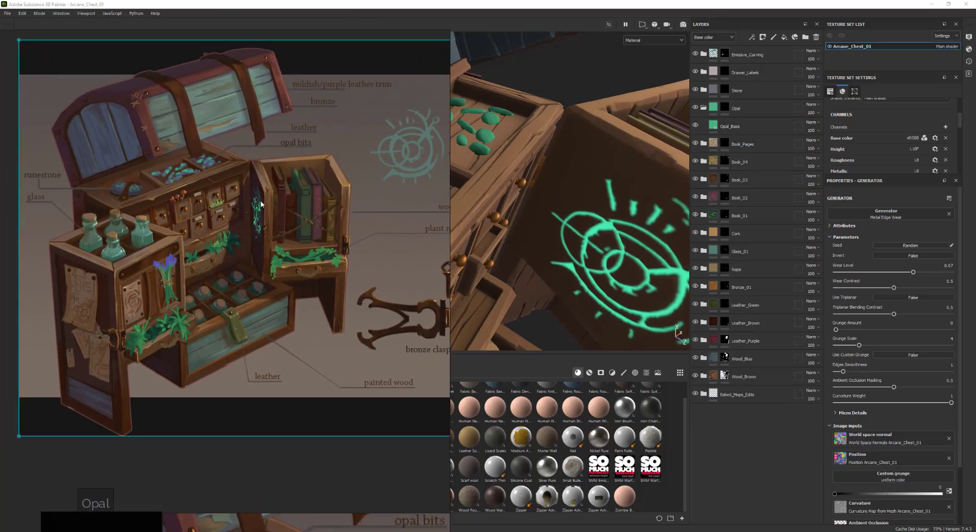
pyautogui.scroll(2, 183, 180)
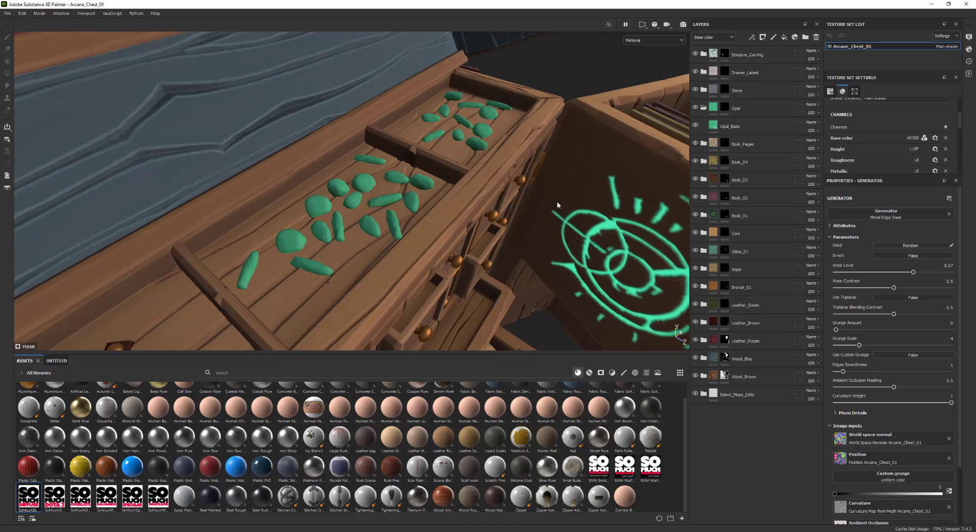
pyautogui.click(741, 127)
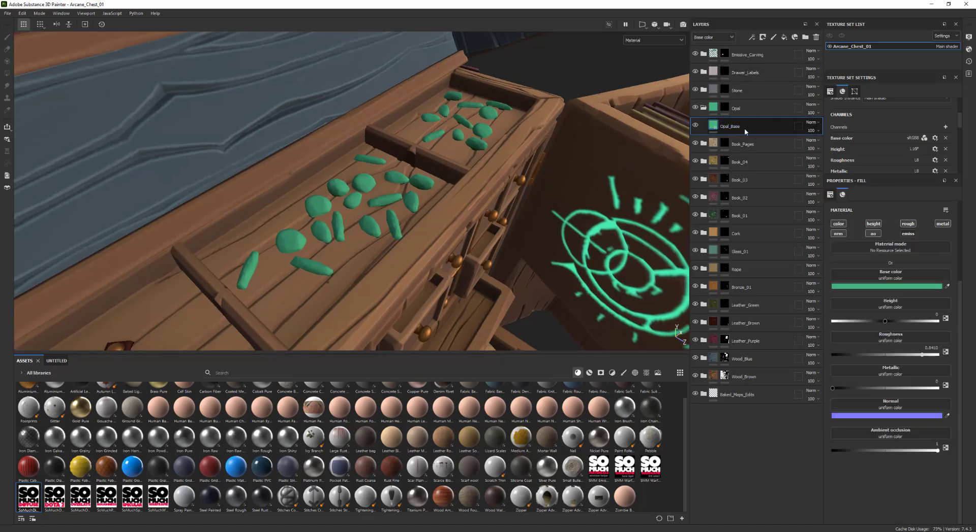
pyautogui.hotkey('ctrl', 'd')
pyautogui.doubleClick(739, 127)
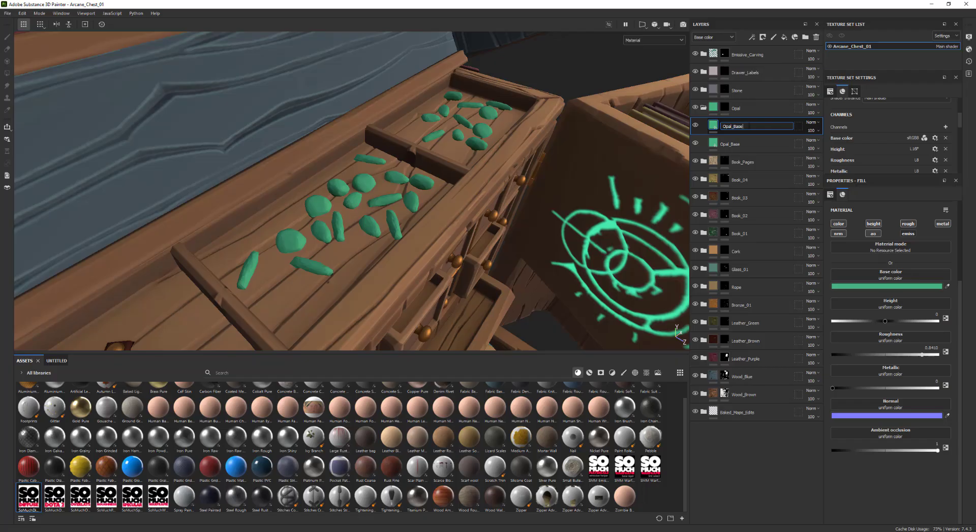
pyautogui.press('Return')
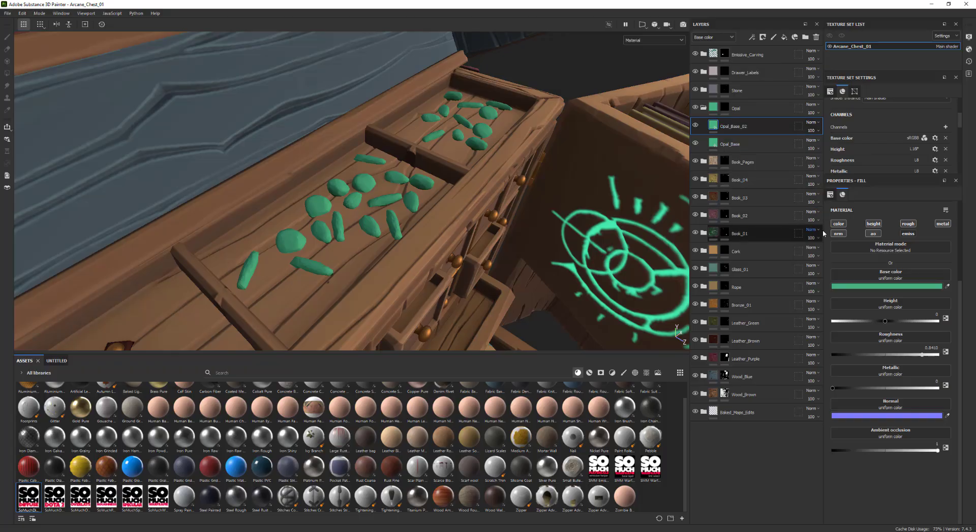
# Set the Opal_Base_02 layer's base color to purple 534670 and check it on the opal pieces
pyautogui.click(874, 286)
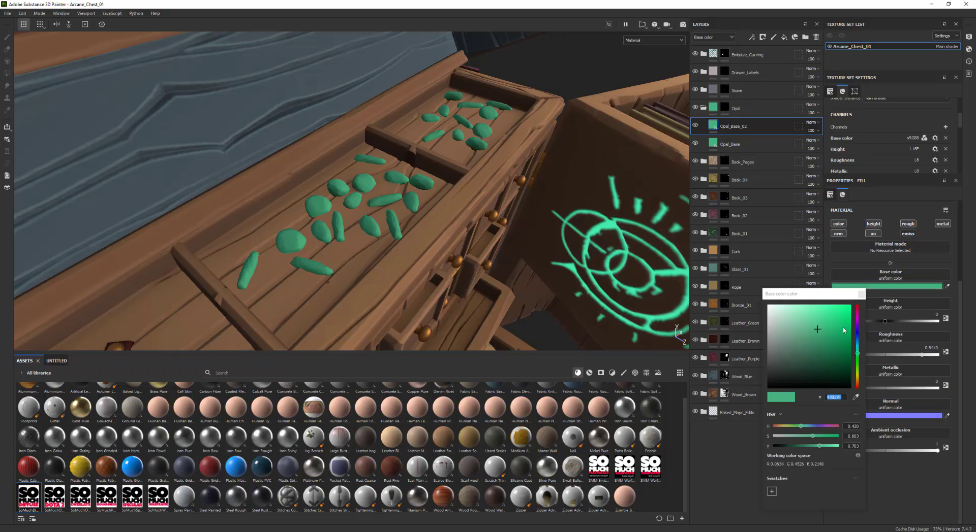
pyautogui.write('534670')
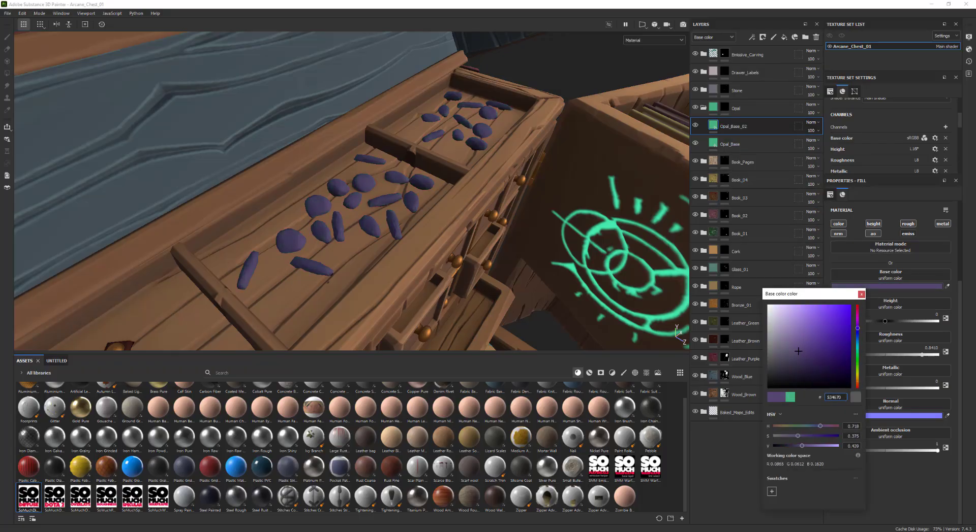
pyautogui.keyDown('alt'); pyautogui.moveTo(487, 224); pyautogui.dragTo(464, 215); pyautogui.keyUp('alt')
pyautogui.click(861, 295)
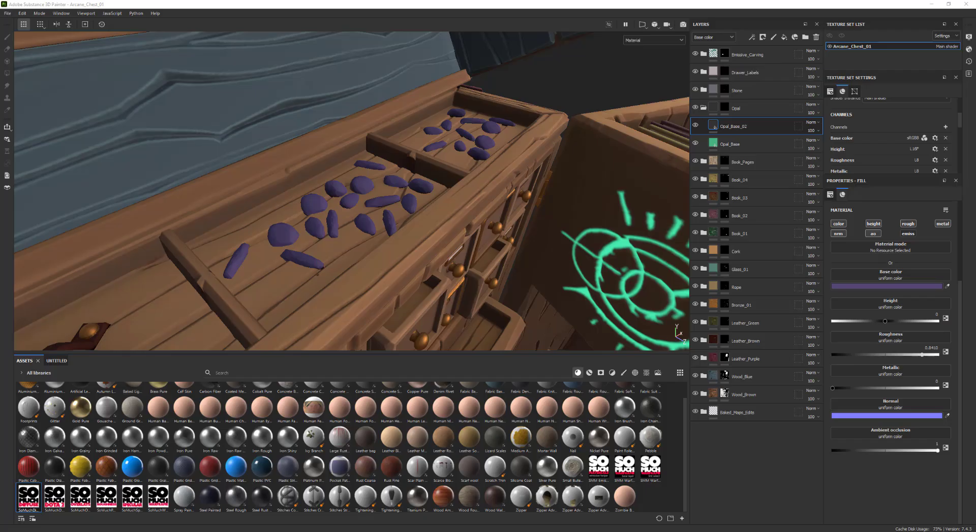
# Lower the roughness to about 0.40 on the Opal_Base layer and about 0.36 on the Opal_Base_02 layer
pyautogui.click(737, 145)
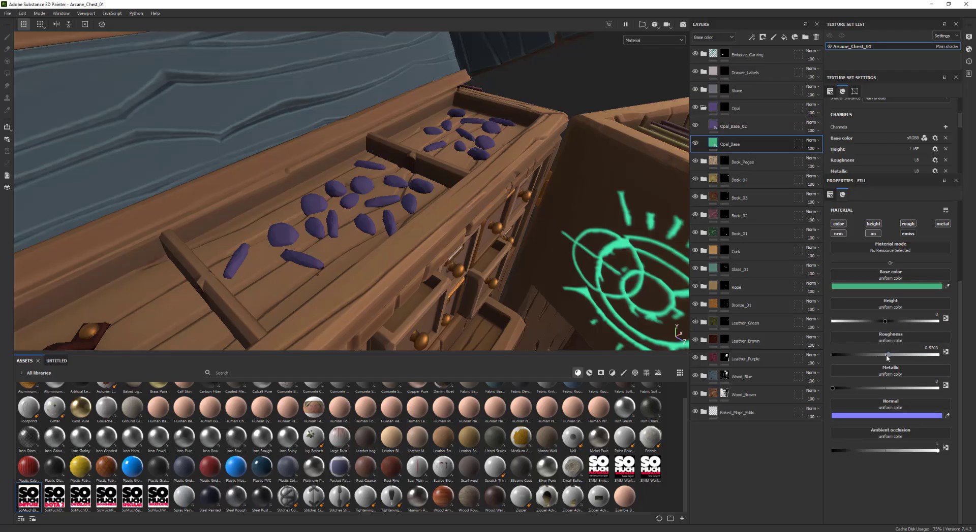
pyautogui.hotkey('ctrl', 'z')
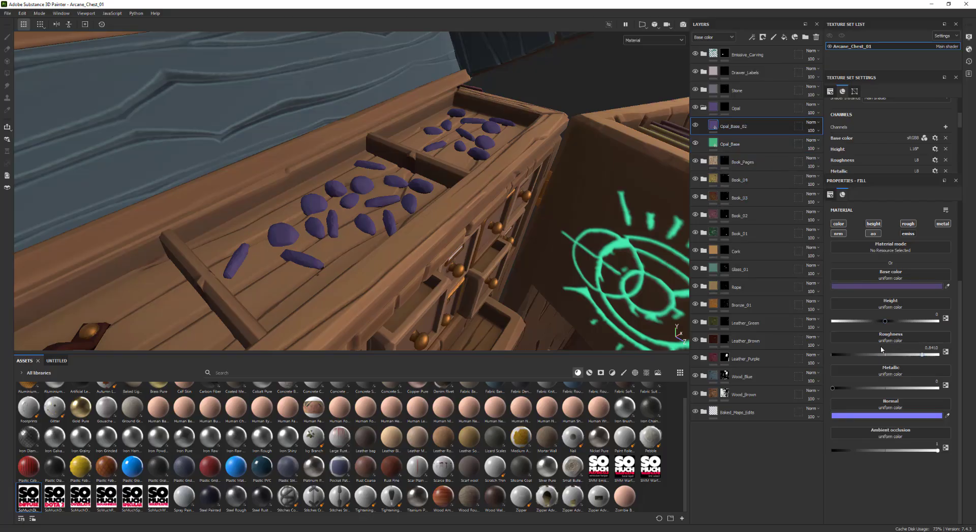
pyautogui.click(882, 355)
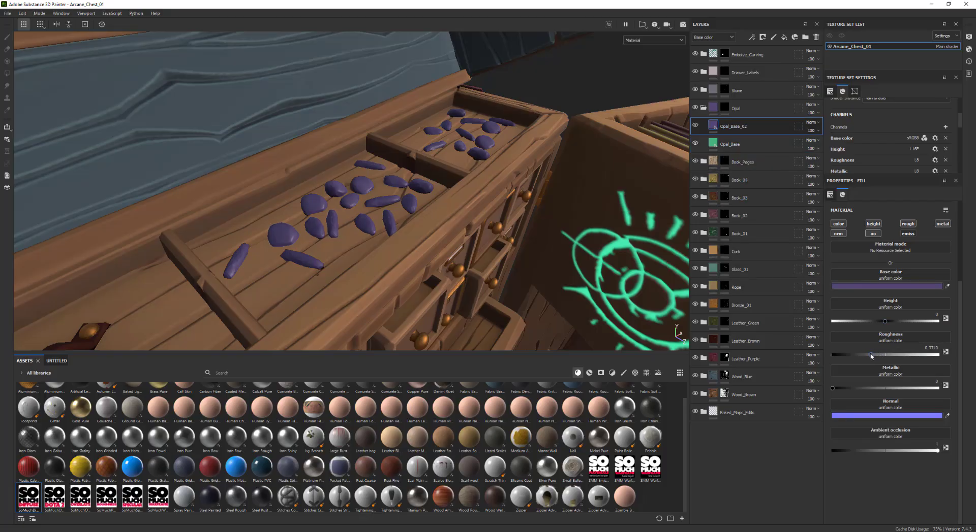
pyautogui.keyDown('alt'); pyautogui.moveTo(581, 222); pyautogui.dragTo(550, 247); pyautogui.keyUp('alt')
pyautogui.keyDown('alt'); pyautogui.moveTo(649, 169); pyautogui.dragTo(623, 174); pyautogui.keyUp('alt')
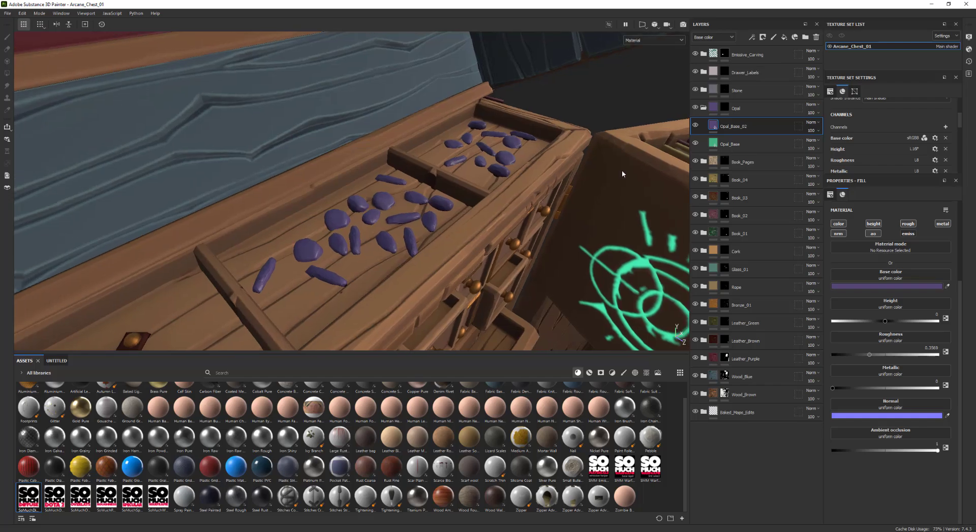
pyautogui.keyDown('alt'); pyautogui.moveTo(549, 176); pyautogui.dragTo(507, 199); pyautogui.keyUp('alt')
# Add a black mask to the Opal_Base_02 layer
pyautogui.rightClick(747, 128)
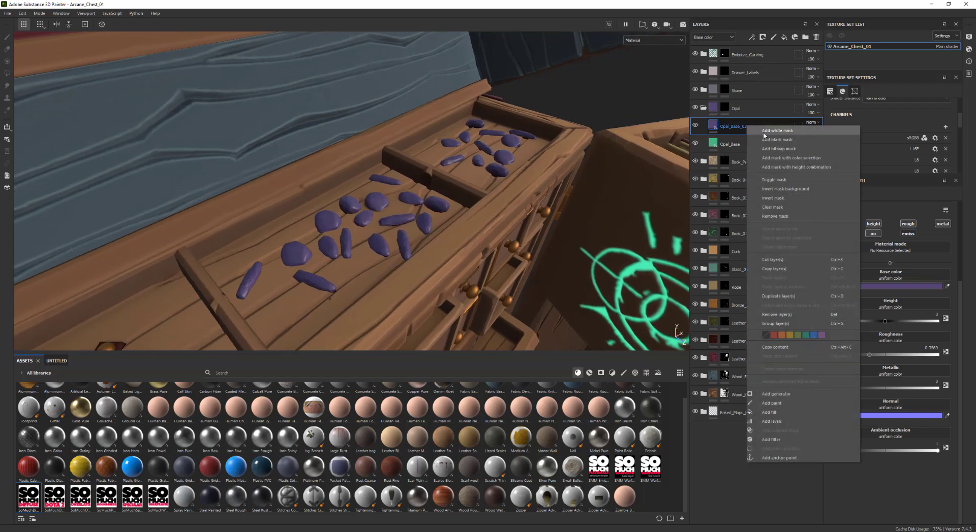
pyautogui.click(767, 138)
pyautogui.keyDown('alt'); pyautogui.moveTo(473, 196); pyautogui.dragTo(480, 193); pyautogui.keyUp('alt')
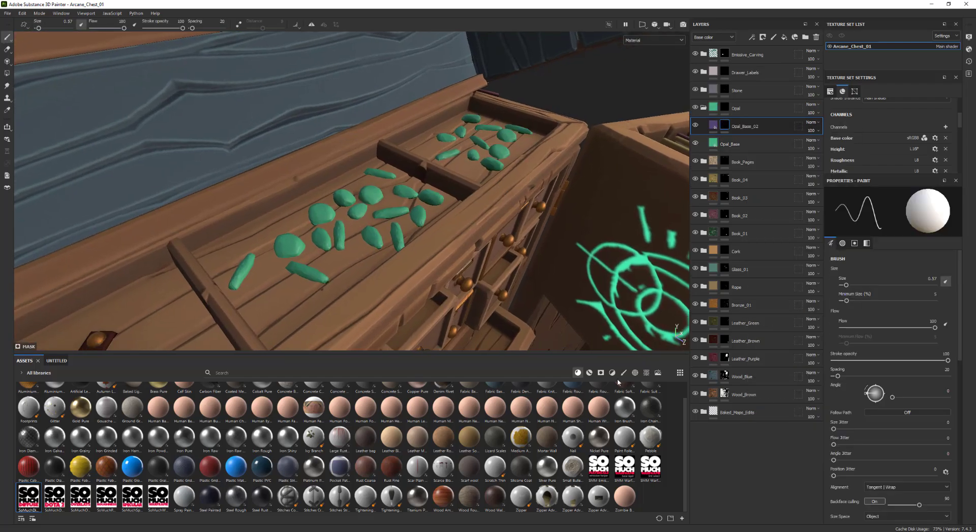
# Add a fill to the Opal_Base_02 mask and assign the Cells 4 texture as its grayscale source
pyautogui.click(645, 373)
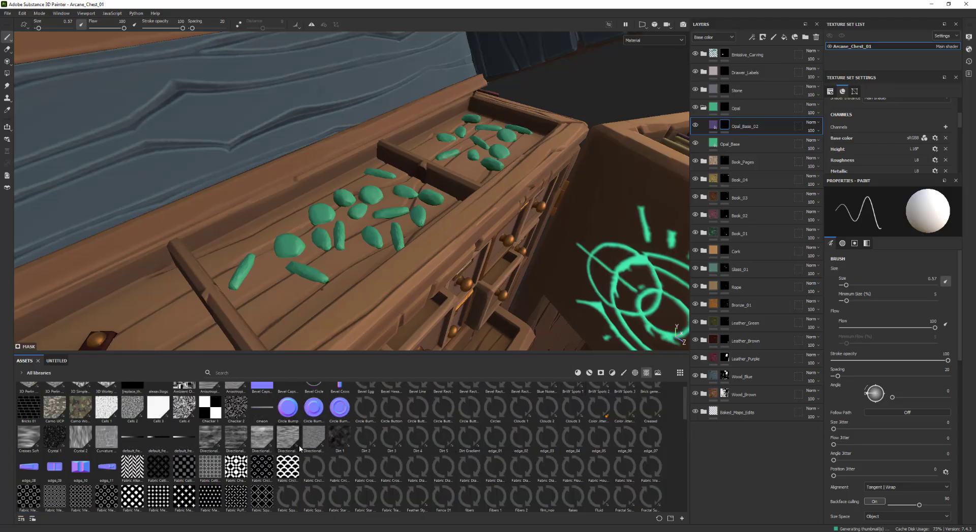
pyautogui.scroll(1, 239, 452)
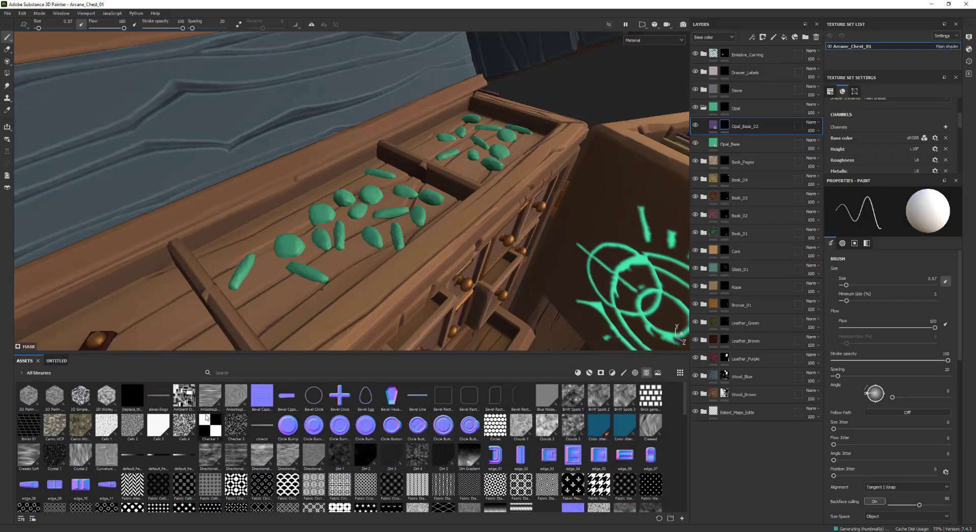
pyautogui.moveTo(206, 417)
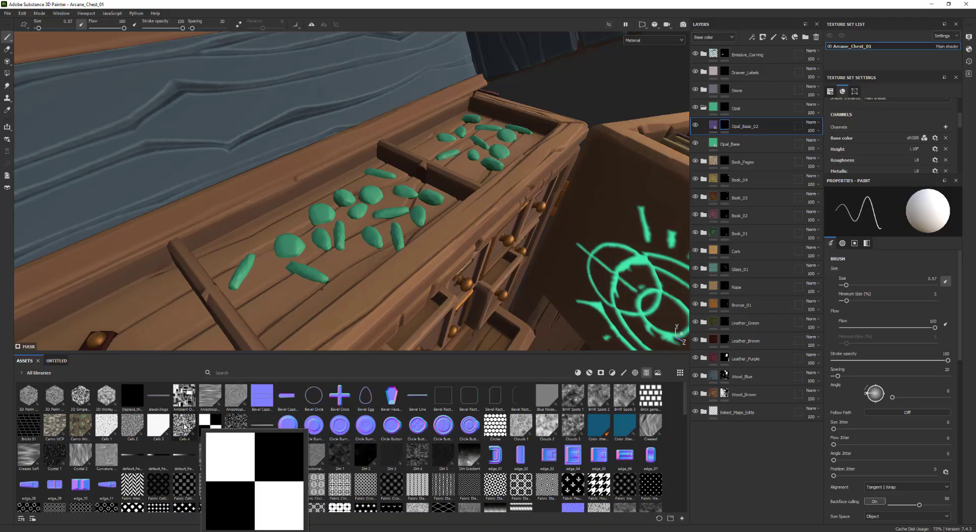
pyautogui.moveTo(182, 431)
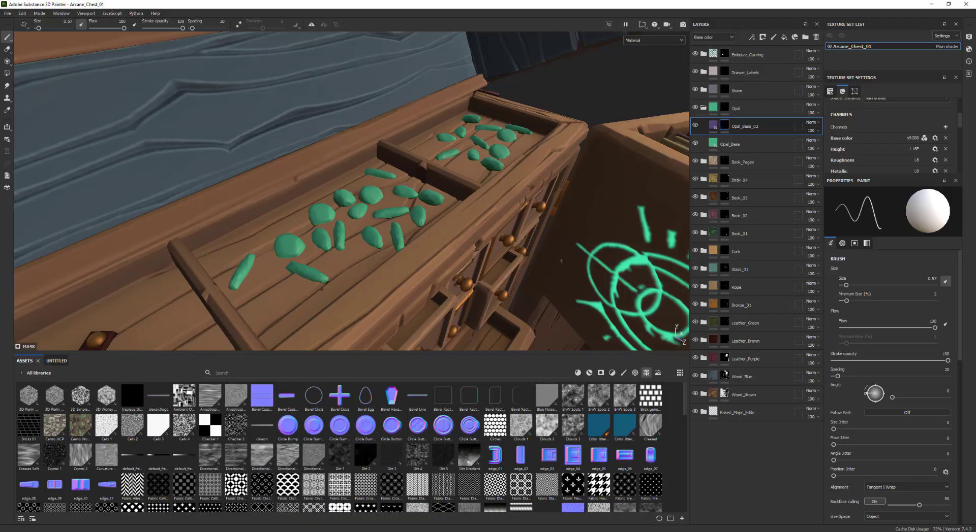
pyautogui.keyDown('alt'); pyautogui.moveTo(417, 244); pyautogui.dragTo(423, 234); pyautogui.keyUp('alt')
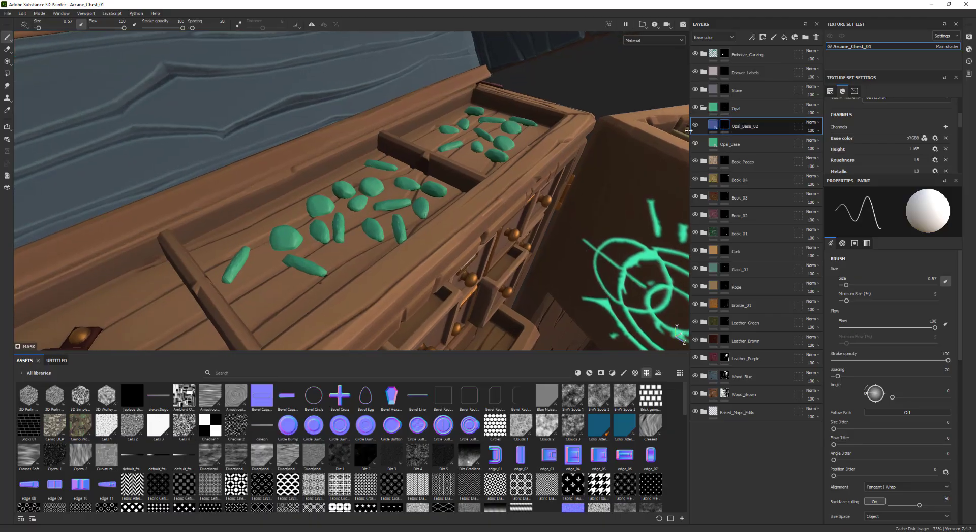
pyautogui.rightClick(727, 127)
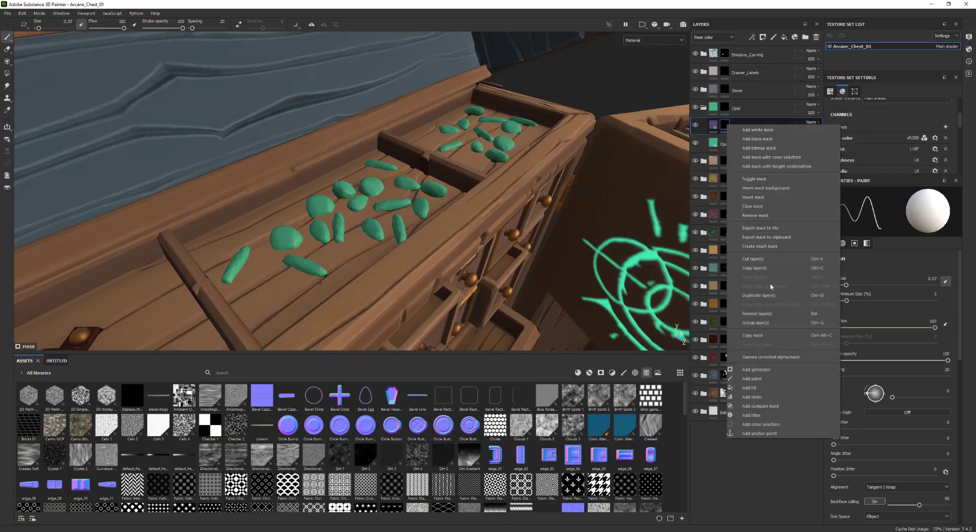
pyautogui.click(750, 388)
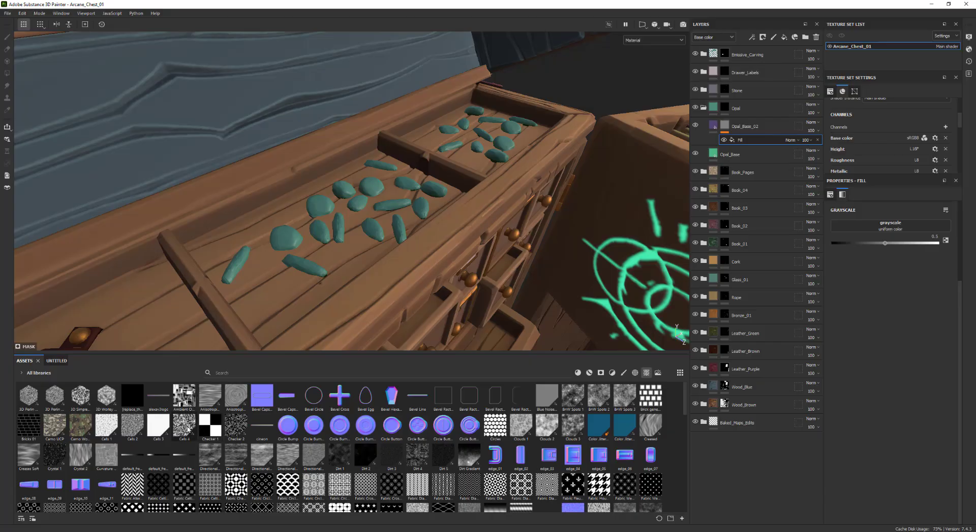
pyautogui.moveTo(186, 431); pyautogui.dragTo(875, 228)
pyautogui.keyDown('alt'); pyautogui.moveTo(429, 211); pyautogui.dragTo(451, 281); pyautogui.keyUp('alt')
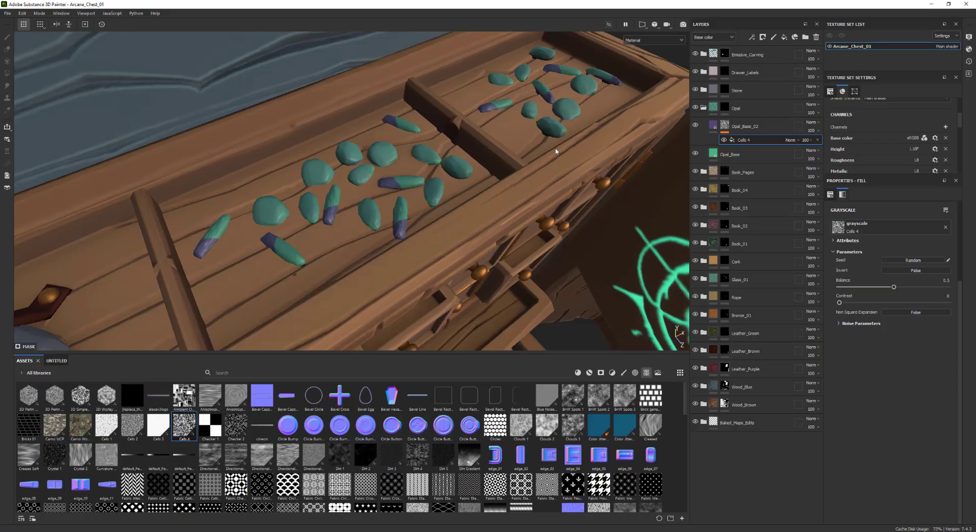
pyautogui.keyDown('alt'); pyautogui.moveTo(410, 198); pyautogui.dragTo(421, 198); pyautogui.keyUp('alt')
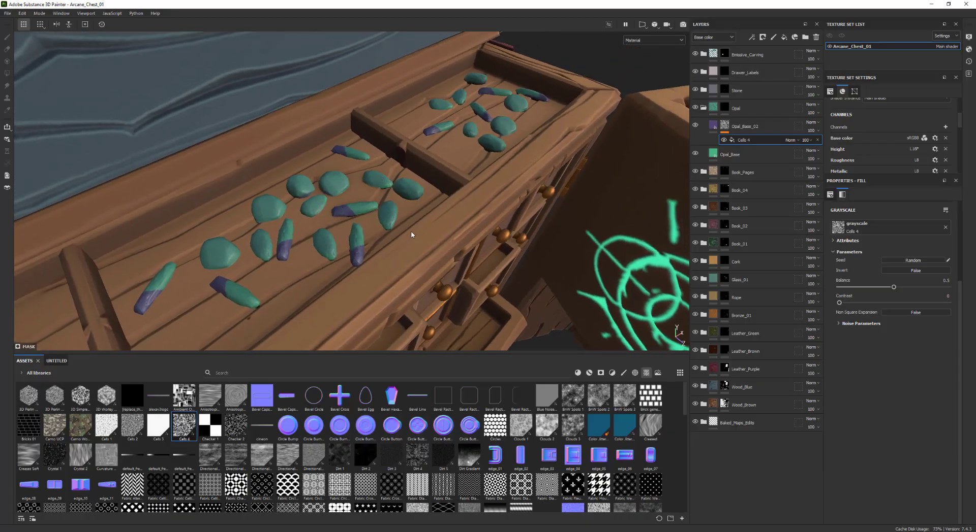
pyautogui.keyDown('alt'); pyautogui.moveTo(411, 235); pyautogui.dragTo(391, 196); pyautogui.keyUp('alt')
pyautogui.keyDown('alt'); pyautogui.moveTo(455, 193); pyautogui.dragTo(549, 189); pyautogui.keyUp('alt')
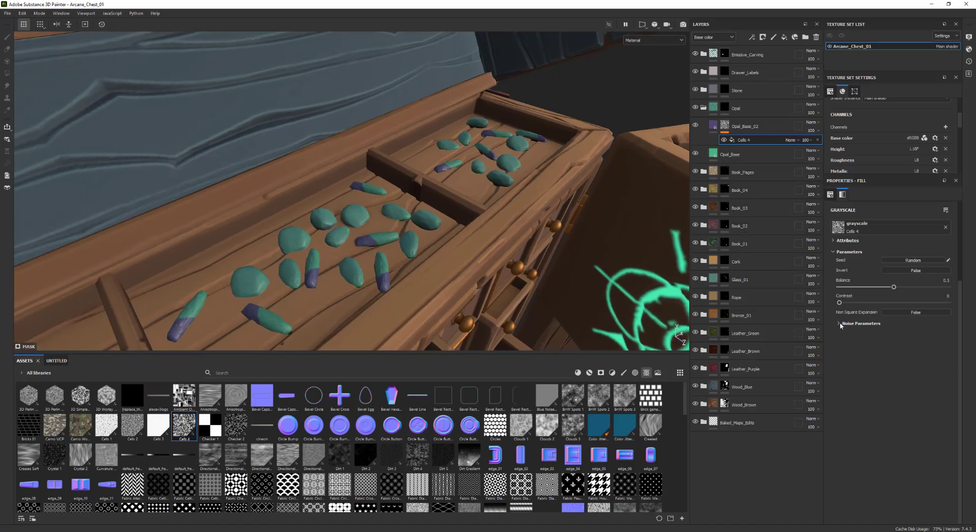
# Set the Cells 4 fill's contrast to 0.36, noise scale to 44 and disorder to about 0.13
pyautogui.click(840, 324)
pyautogui.keyDown('alt'); pyautogui.moveTo(564, 235); pyautogui.dragTo(600, 248); pyautogui.keyUp('alt')
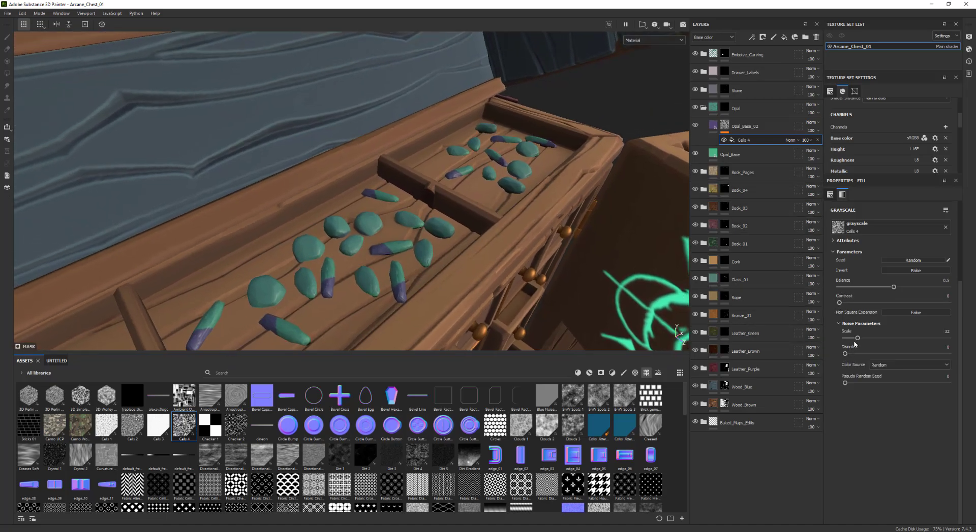
pyautogui.moveTo(858, 340); pyautogui.dragTo(864, 342)
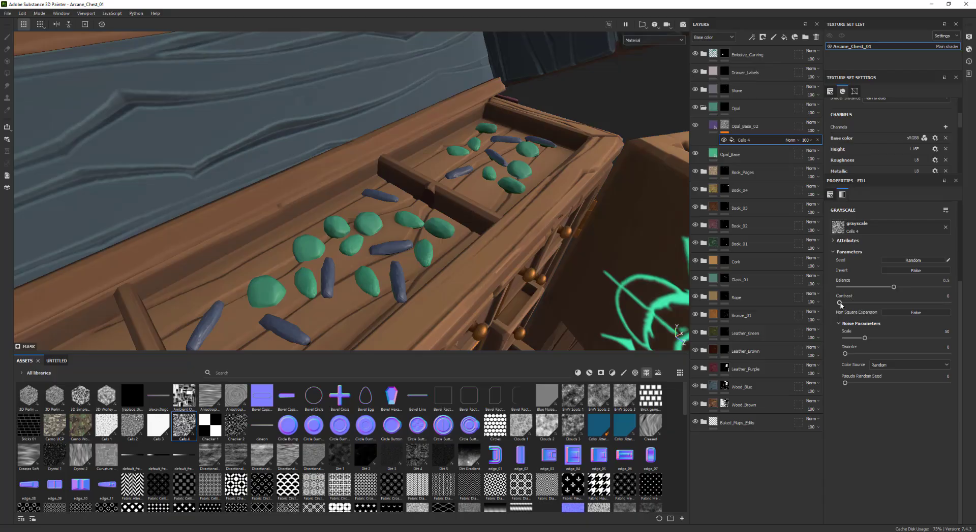
pyautogui.moveTo(871, 307); pyautogui.dragTo(889, 304)
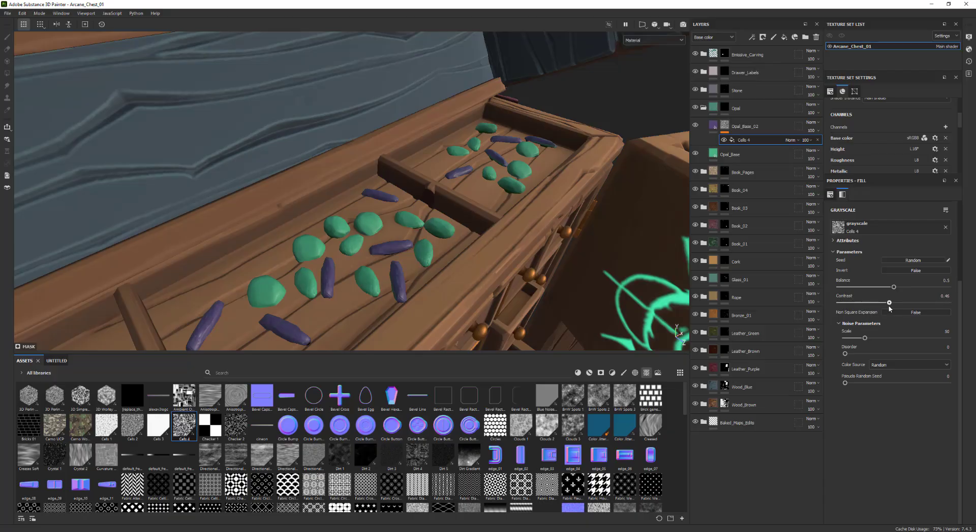
pyautogui.moveTo(865, 340); pyautogui.dragTo(862, 339)
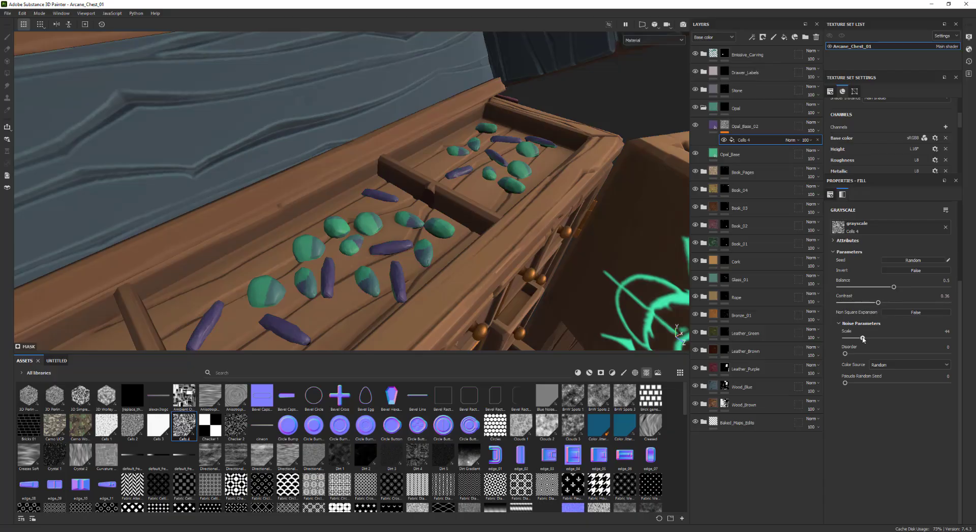
pyautogui.click(857, 354)
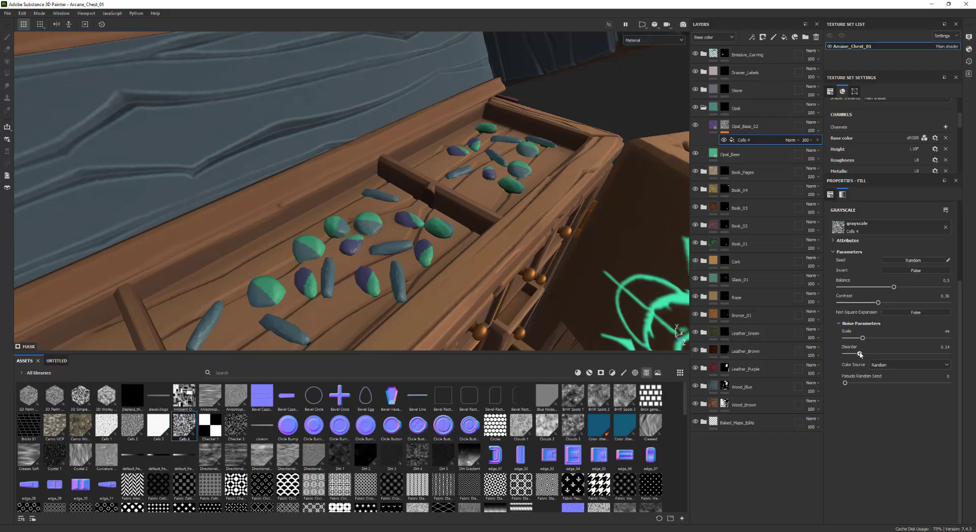
pyautogui.keyDown('alt'); pyautogui.moveTo(549, 275); pyautogui.dragTo(434, 116); pyautogui.keyUp('alt')
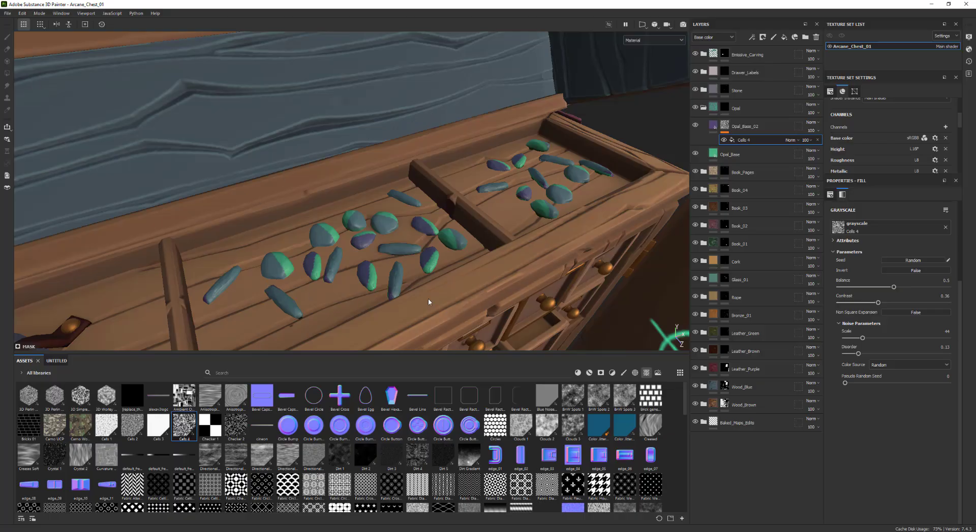
pyautogui.keyDown('alt'); pyautogui.moveTo(400, 306); pyautogui.dragTo(531, 200); pyautogui.keyUp('alt')
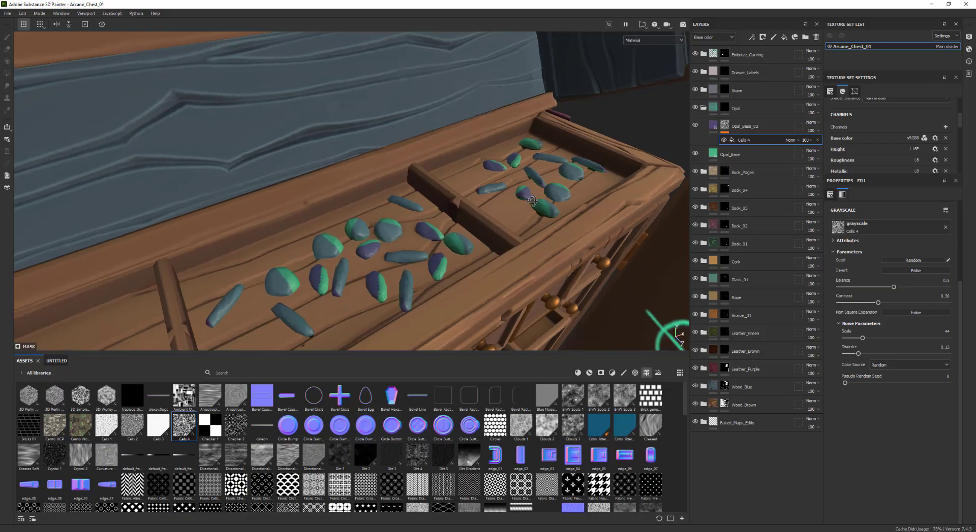
pyautogui.keyDown('alt'); pyautogui.moveTo(509, 235); pyautogui.dragTo(635, 300); pyautogui.keyUp('alt')
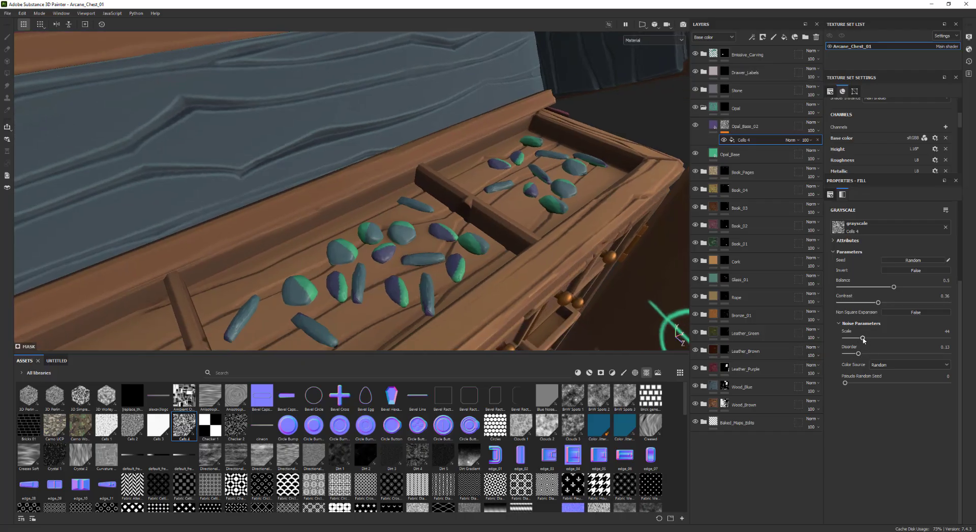
# Raise the Cells 4 noise scale to 246 and check the opal pieces from afar and up close
pyautogui.moveTo(862, 341); pyautogui.dragTo(945, 342)
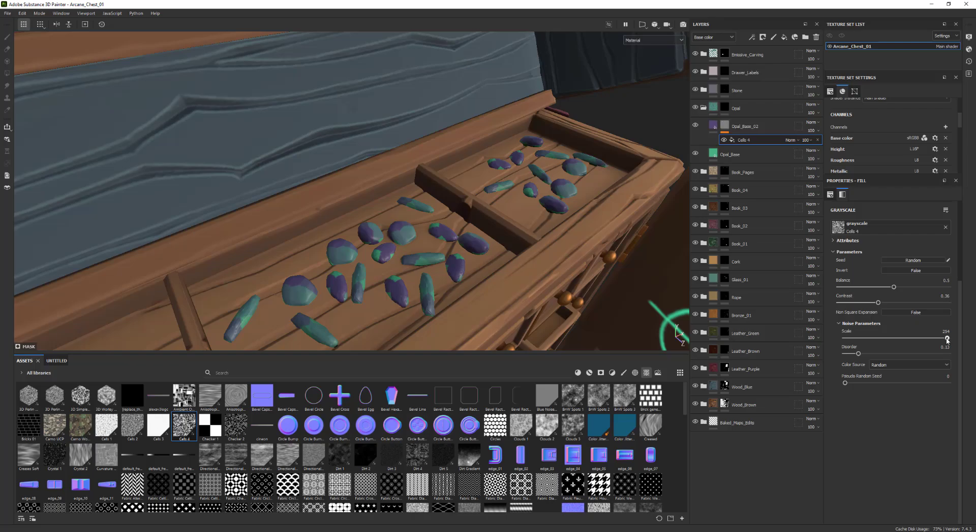
pyautogui.keyDown('alt'); pyautogui.moveTo(513, 283); pyautogui.dragTo(388, 244); pyautogui.keyUp('alt')
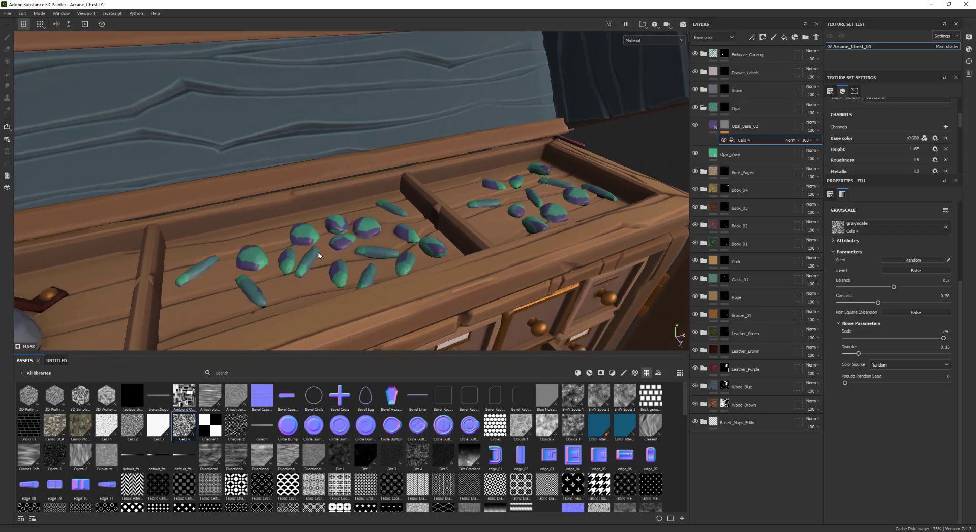
pyautogui.keyDown('alt'); pyautogui.moveTo(319, 255); pyautogui.dragTo(420, 246); pyautogui.keyUp('alt')
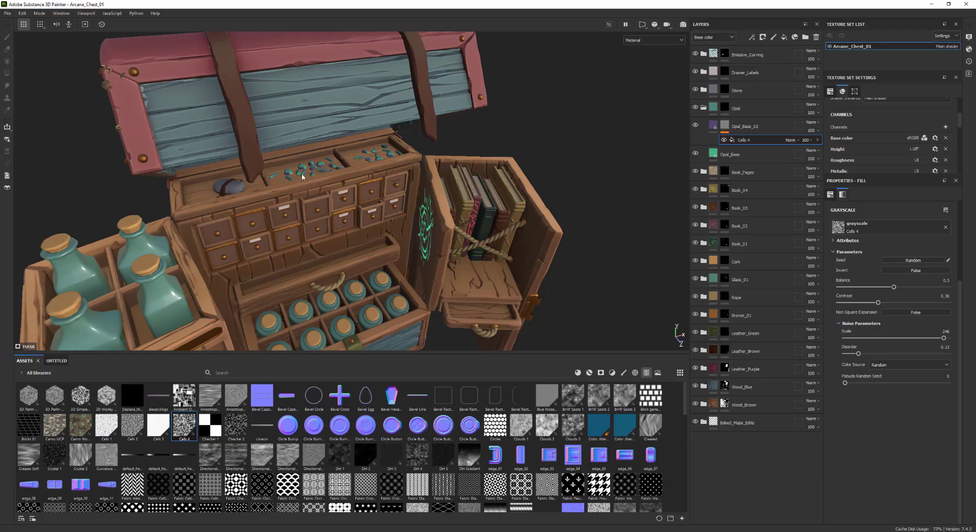
pyautogui.keyDown('alt'); pyautogui.moveTo(322, 172); pyautogui.dragTo(355, 145); pyautogui.keyUp('alt')
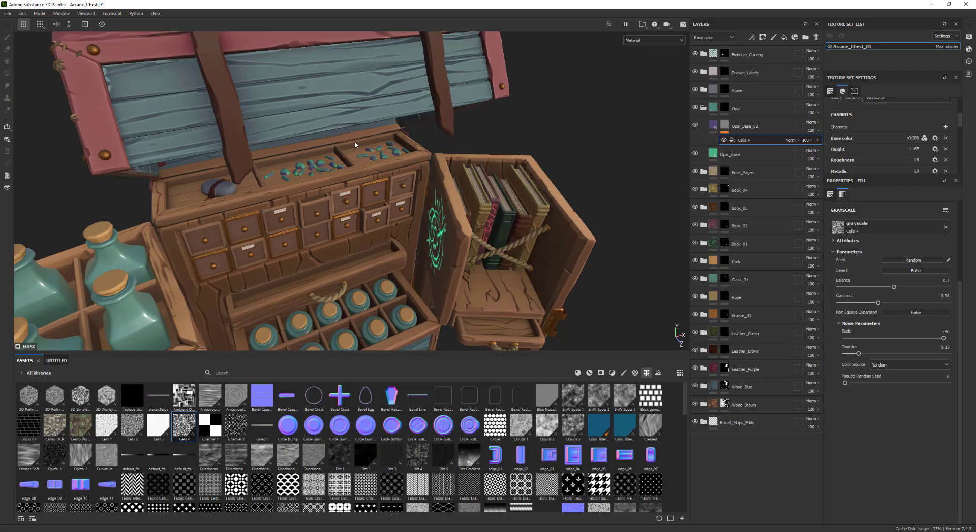
pyautogui.moveTo(359, 184)
pyautogui.keyDown('alt'); pyautogui.mouseDown(button='right')
pyautogui.moveTo(333, 172)
pyautogui.moveTo(376, 193)
pyautogui.mouseUp(button='right'); pyautogui.keyUp('alt')
pyautogui.keyDown('alt'); pyautogui.moveTo(376, 193); pyautogui.dragTo(457, 249); pyautogui.keyUp('alt')
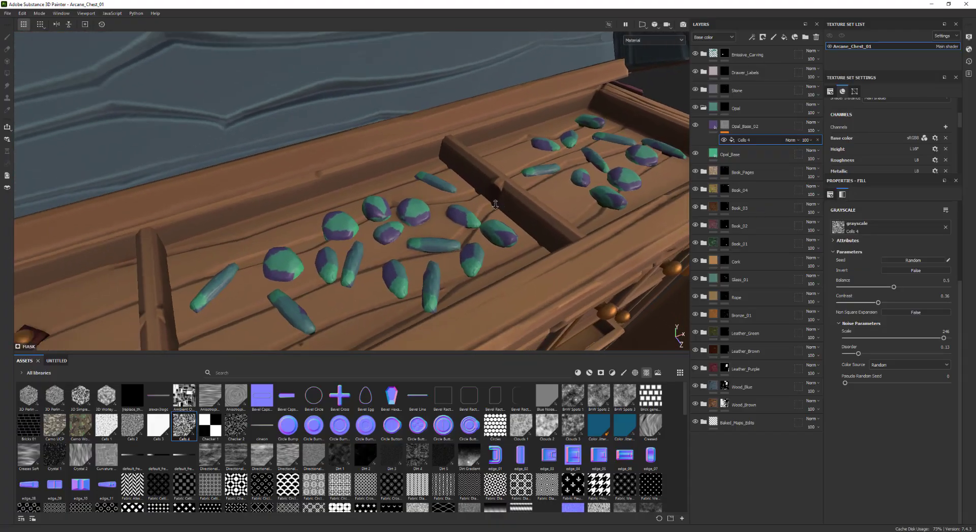
# Brighten the Opal_Base layer's base color to green 50CA8F, with an HSV value of 0.791
pyautogui.click(737, 154)
pyautogui.click(849, 288)
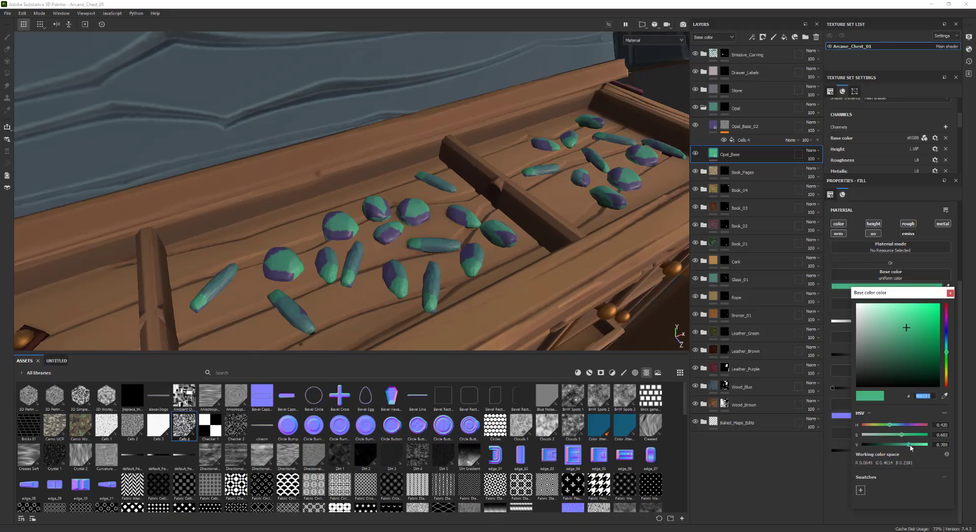
pyautogui.moveTo(909, 445); pyautogui.dragTo(915, 445)
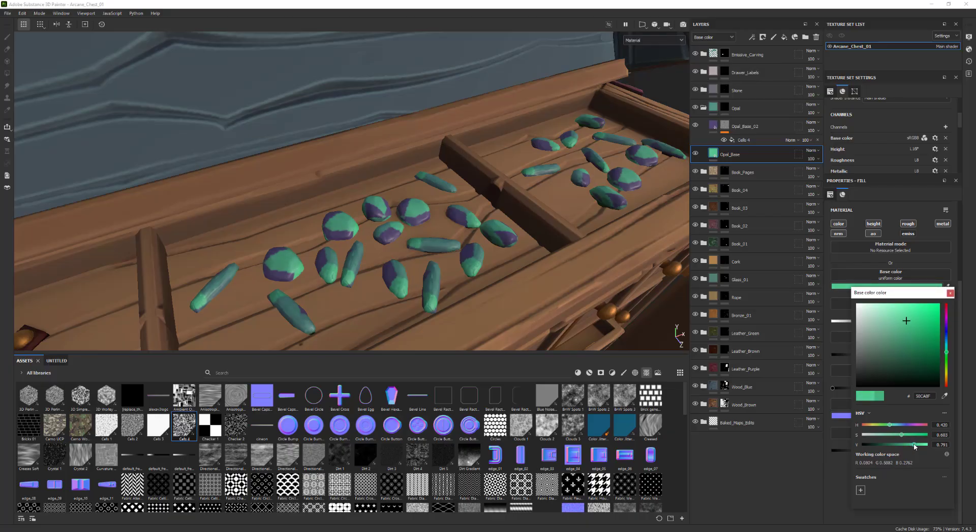
pyautogui.click(950, 293)
# Examine the two-color pattern and shine of the opal pieces in the upper tray from several angles
pyautogui.keyDown('alt'); pyautogui.moveTo(558, 248); pyautogui.dragTo(527, 225); pyautogui.keyUp('alt')
pyautogui.moveTo(305, 223)
pyautogui.keyDown('alt'); pyautogui.mouseDown(button='middle')
pyautogui.moveTo(278, 228)
pyautogui.moveTo(315, 220)
pyautogui.mouseUp(button='middle'); pyautogui.keyUp('alt')
pyautogui.scroll(1, 315, 220)
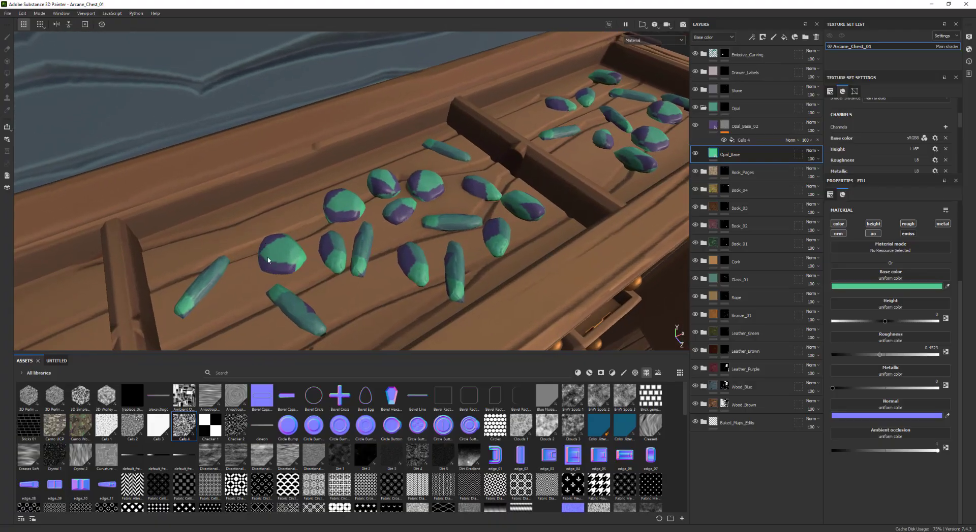
pyautogui.keyDown('alt'); pyautogui.moveTo(308, 270); pyautogui.dragTo(454, 234); pyautogui.keyUp('alt')
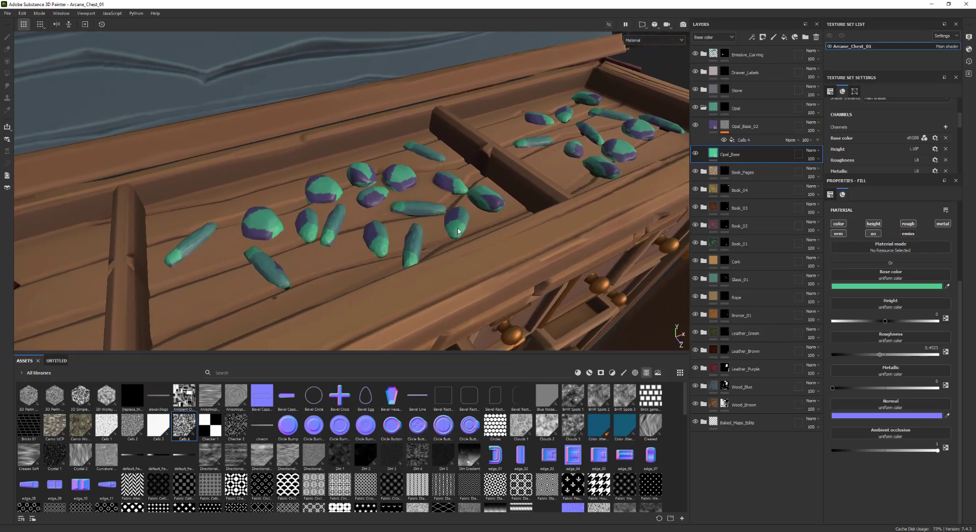
pyautogui.keyDown('alt'); pyautogui.moveTo(346, 266); pyautogui.dragTo(487, 274); pyautogui.keyUp('alt')
pyautogui.keyDown('alt'); pyautogui.moveTo(423, 245); pyautogui.dragTo(422, 270); pyautogui.keyUp('alt')
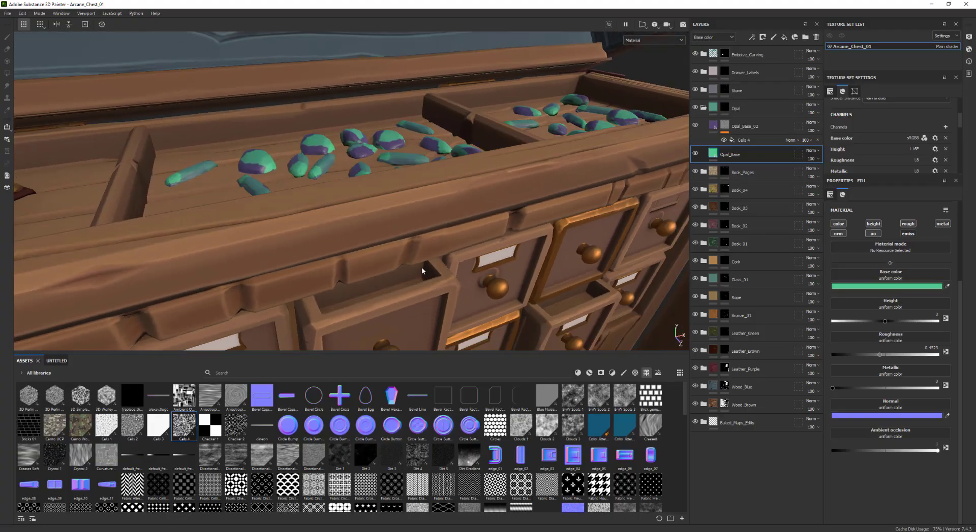
pyautogui.keyDown('alt'); pyautogui.moveTo(425, 208); pyautogui.dragTo(476, 262); pyautogui.keyUp('alt')
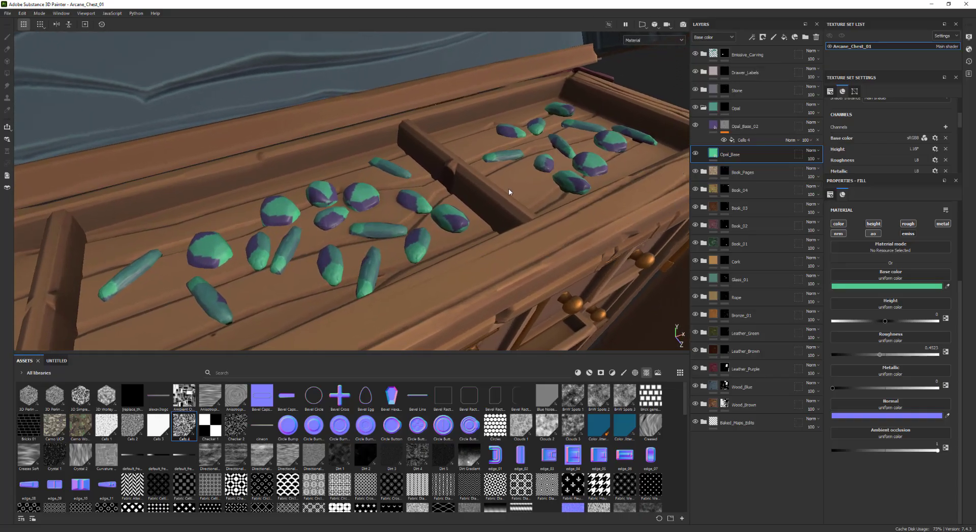
# Add a Blur Slope filter to the Opal_Base_02 layer's mask, above the Cells 4 fill
pyautogui.keyDown('alt'); pyautogui.moveTo(509, 192); pyautogui.dragTo(542, 249); pyautogui.keyUp('alt')
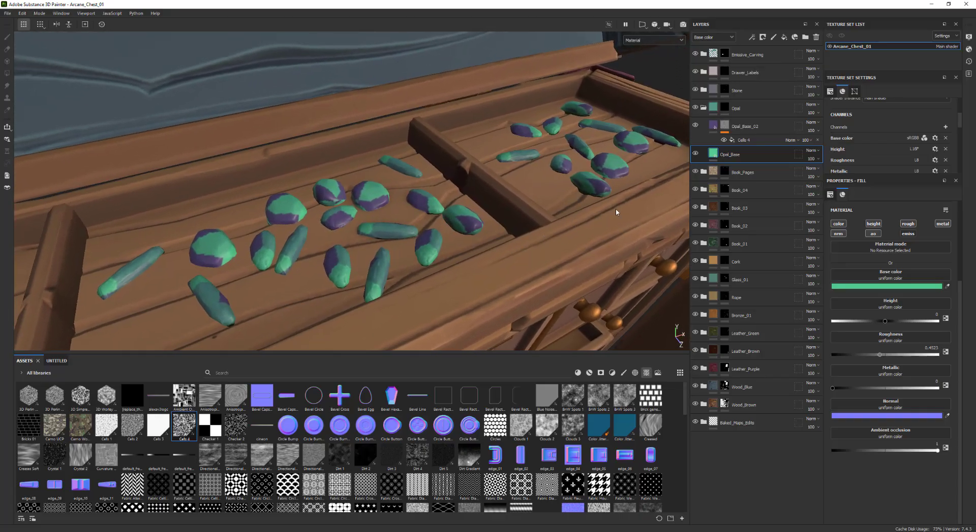
pyautogui.click(720, 124)
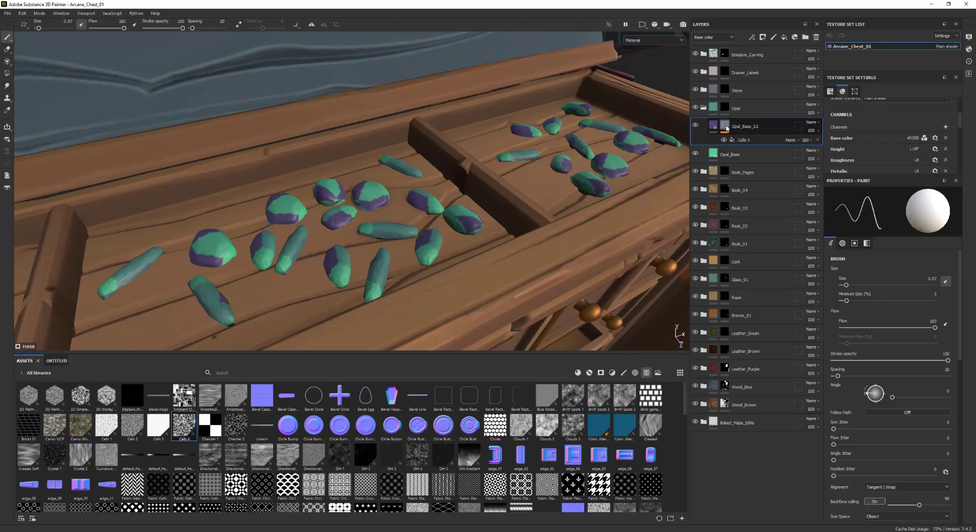
pyautogui.rightClick(724, 127)
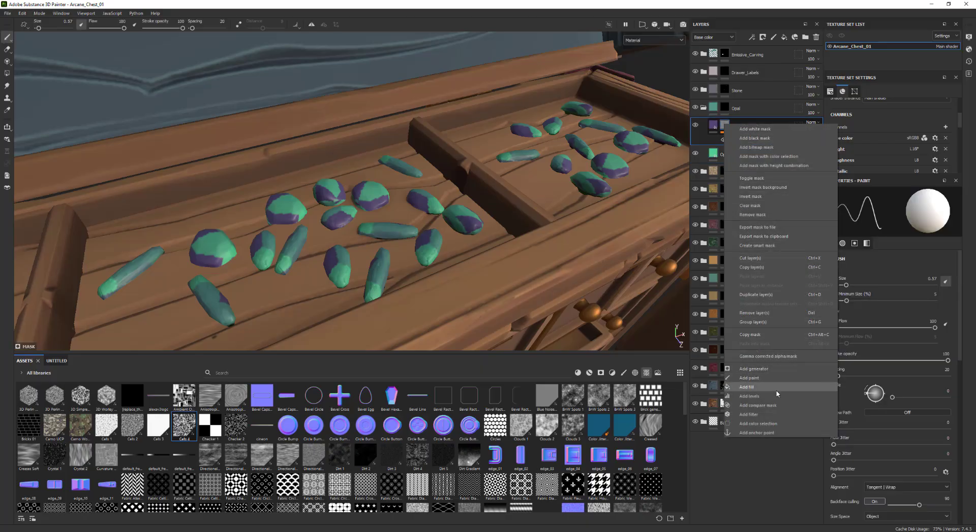
pyautogui.click(765, 414)
pyautogui.click(869, 212)
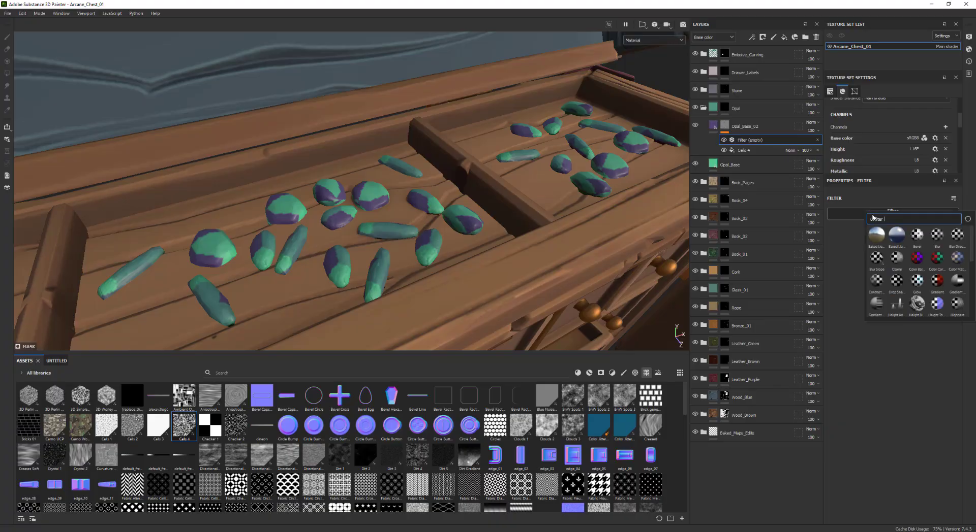
pyautogui.click(879, 263)
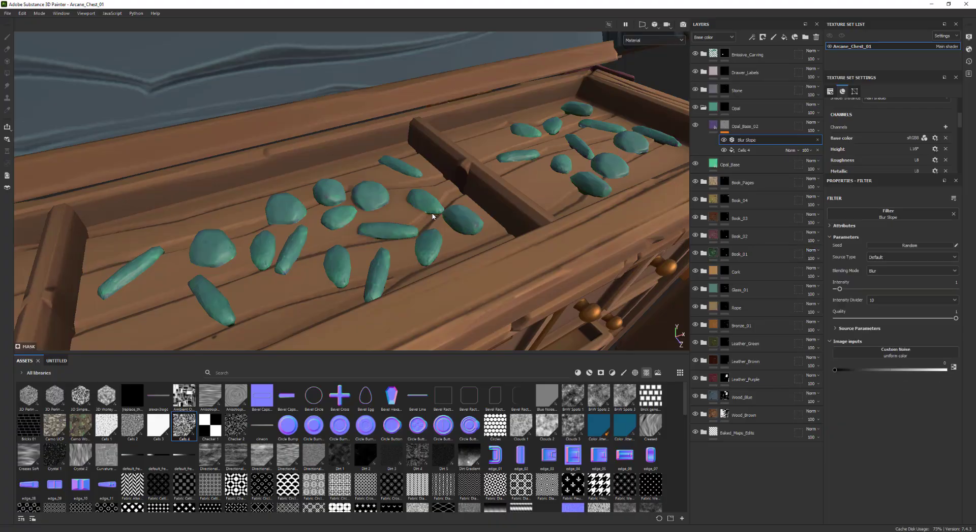
# Reduce the Blur Slope filter's intensity to 0.1
pyautogui.scroll(3, 449, 229)
pyautogui.scroll(2, 450, 230)
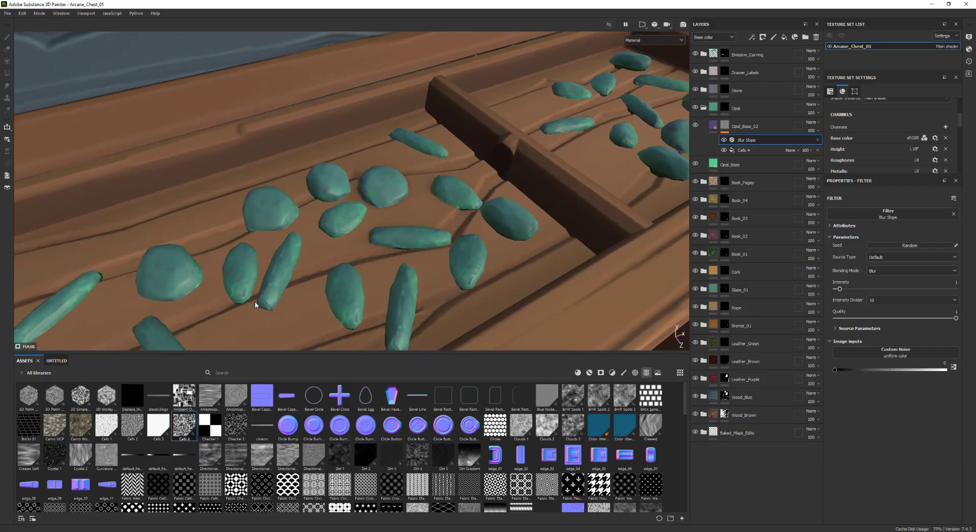
pyautogui.keyDown('alt'); pyautogui.moveTo(330, 260); pyautogui.dragTo(449, 228, button='middle'); pyautogui.keyUp('alt')
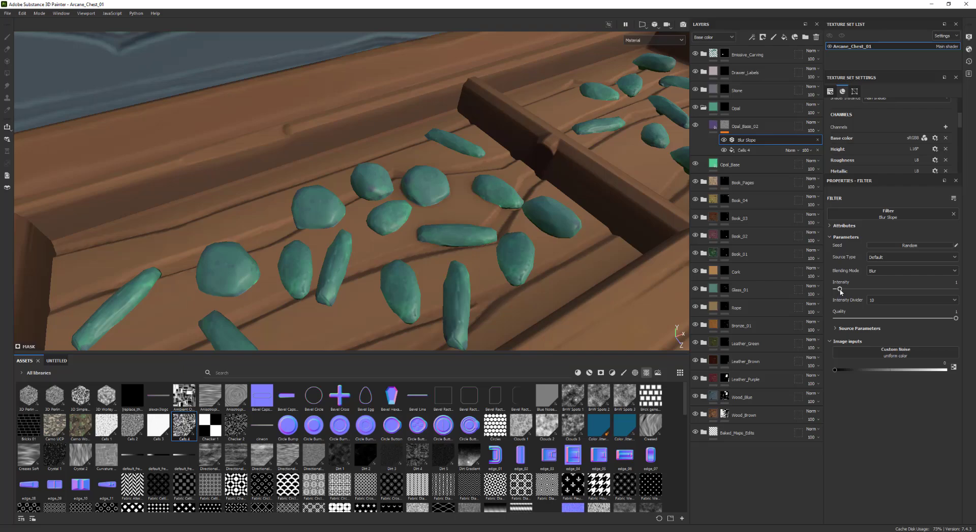
pyautogui.moveTo(839, 290); pyautogui.dragTo(837, 290)
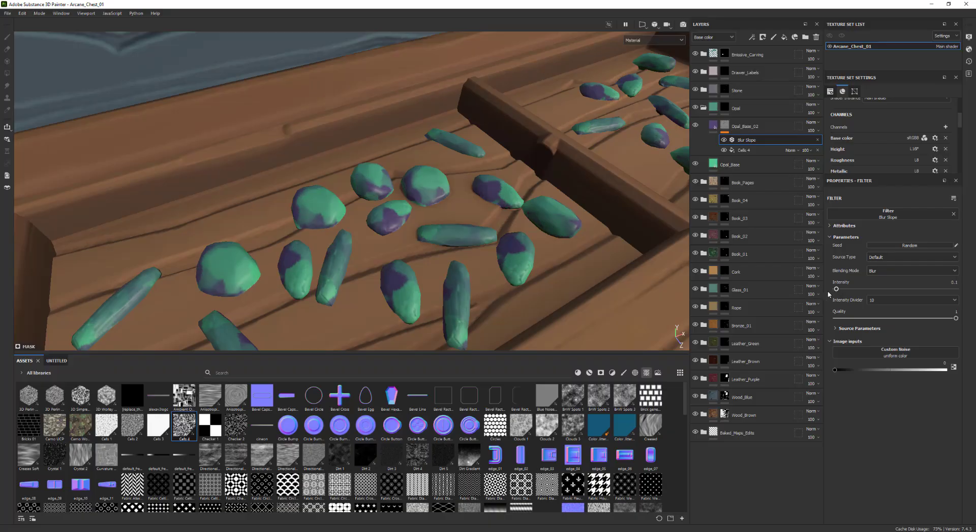
pyautogui.keyDown('alt'); pyautogui.moveTo(592, 293); pyautogui.dragTo(562, 292, button='middle'); pyautogui.keyUp('alt')
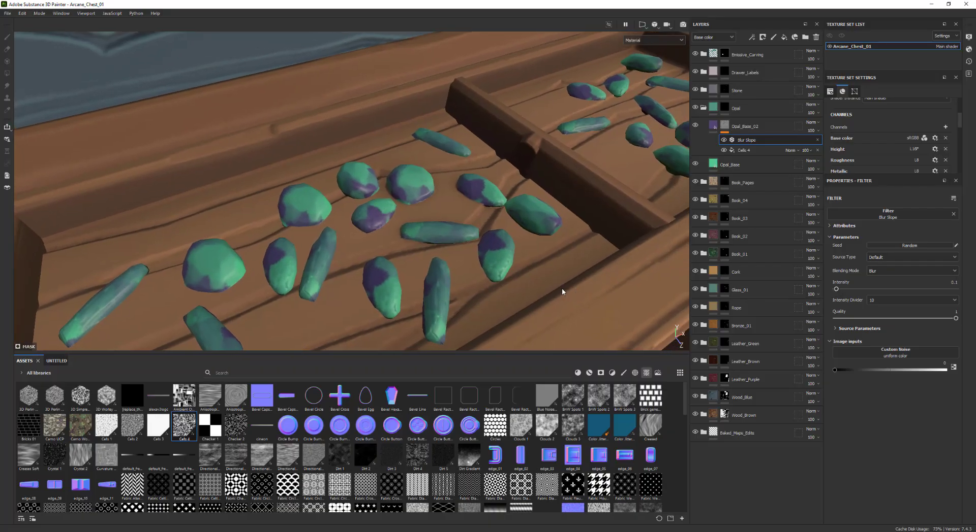
# Set the Blur Slope filter's source blur to 0.27 and its position to about 0.32, checking the opal pieces
pyautogui.click(835, 329)
pyautogui.scroll(1, 584, 246)
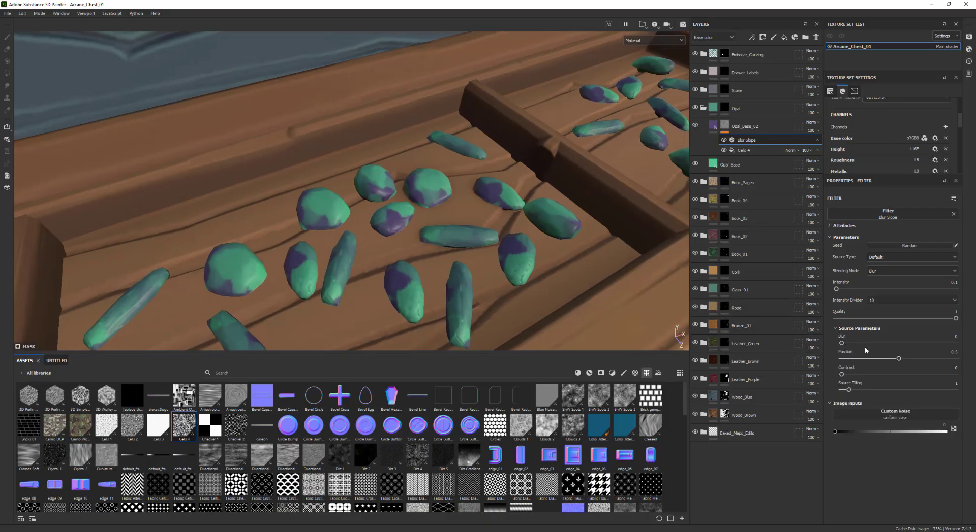
pyautogui.moveTo(911, 359); pyautogui.dragTo(843, 344)
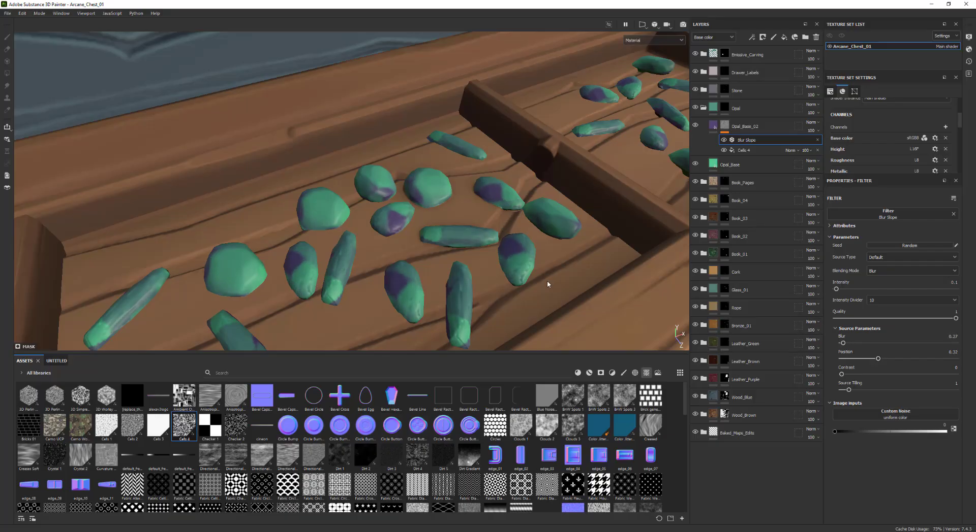
pyautogui.keyDown('alt'); pyautogui.moveTo(548, 284); pyautogui.dragTo(477, 136); pyautogui.keyUp('alt')
pyautogui.keyDown('alt'); pyautogui.moveTo(491, 256); pyautogui.dragTo(427, 249); pyautogui.keyUp('alt')
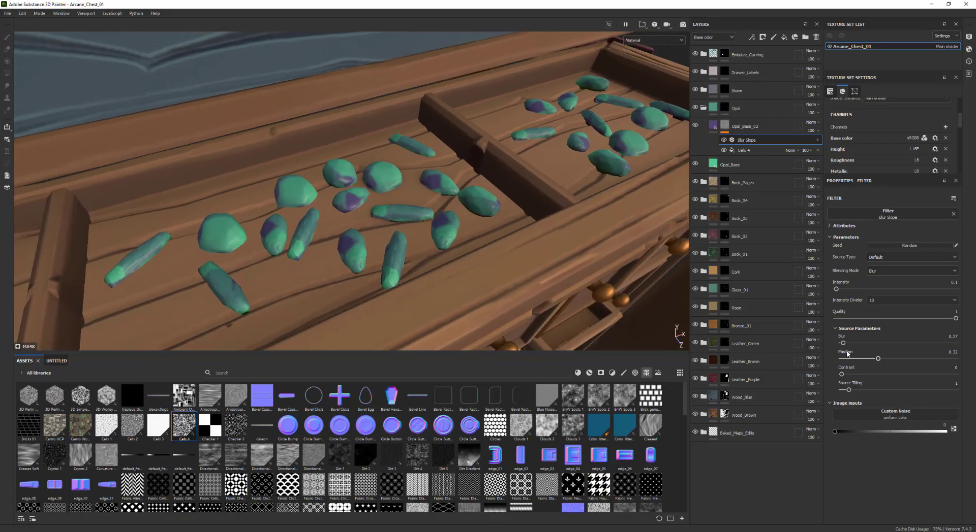
pyautogui.moveTo(492, 253)
pyautogui.keyDown('alt'); pyautogui.mouseDown()
pyautogui.moveTo(446, 229)
pyautogui.moveTo(495, 249)
pyautogui.mouseUp(); pyautogui.keyUp('alt')
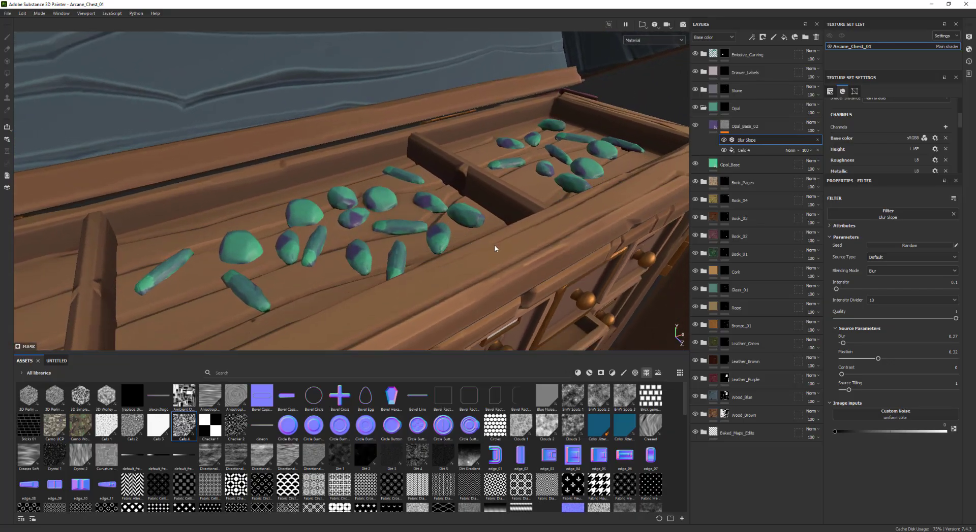
# Brighten the Opal_Base_02 layer's base color to purple 5D4C82, with an HSV value of 0.512
pyautogui.keyDown('alt'); pyautogui.moveTo(426, 231); pyautogui.dragTo(447, 287); pyautogui.keyUp('alt')
pyautogui.keyDown('alt'); pyautogui.moveTo(447, 287); pyautogui.dragTo(488, 265, button='right'); pyautogui.keyUp('alt')
pyautogui.click(713, 126)
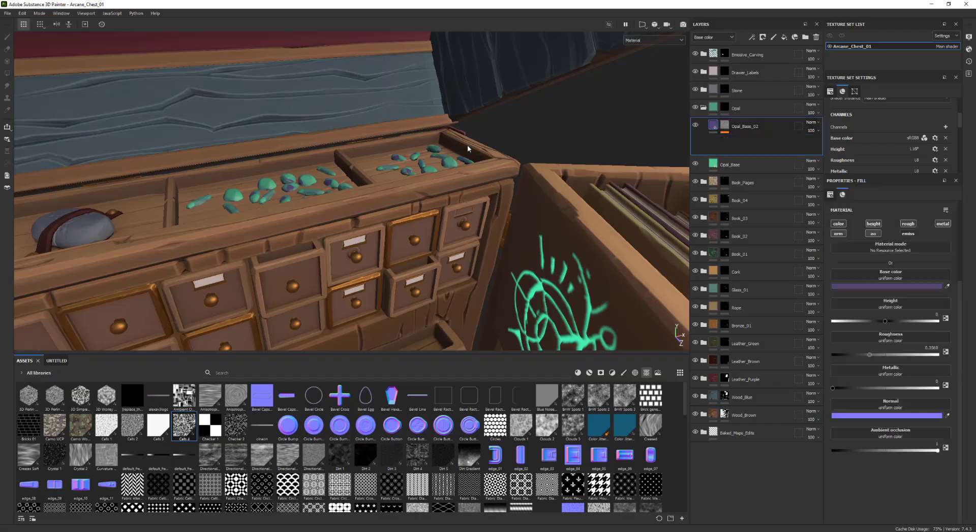
pyautogui.keyDown('alt'); pyautogui.moveTo(544, 196); pyautogui.dragTo(570, 192, button='right'); pyautogui.keyUp('alt')
pyautogui.click(877, 286)
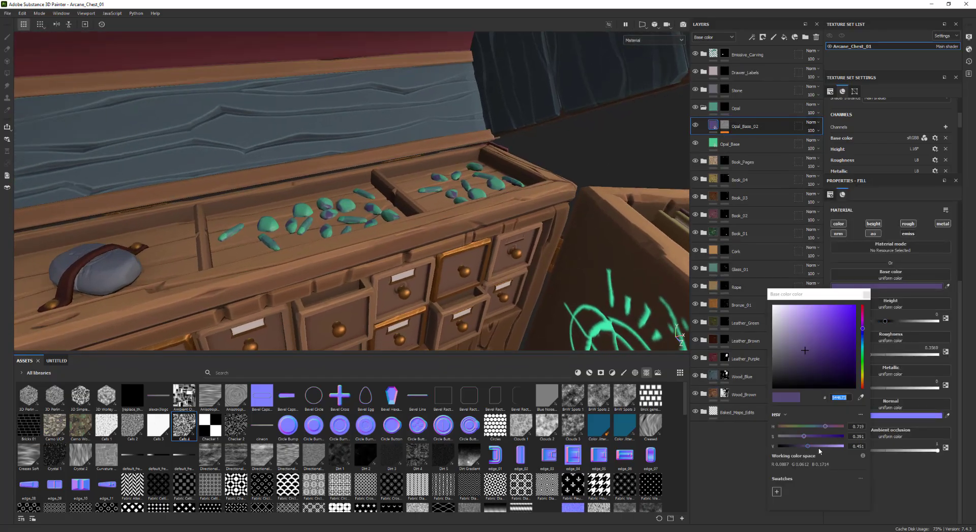
pyautogui.moveTo(809, 448); pyautogui.dragTo(812, 448)
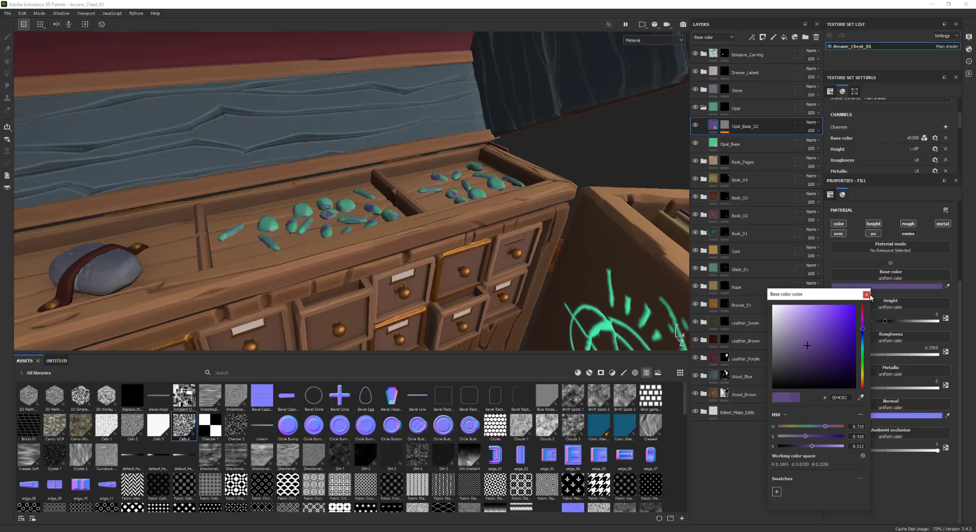
pyautogui.click(866, 295)
# Examine the two-tone opal pieces up close and within the whole chest from several angles and under different lighting
pyautogui.keyDown('alt'); pyautogui.moveTo(406, 285); pyautogui.dragTo(263, 305); pyautogui.keyUp('alt')
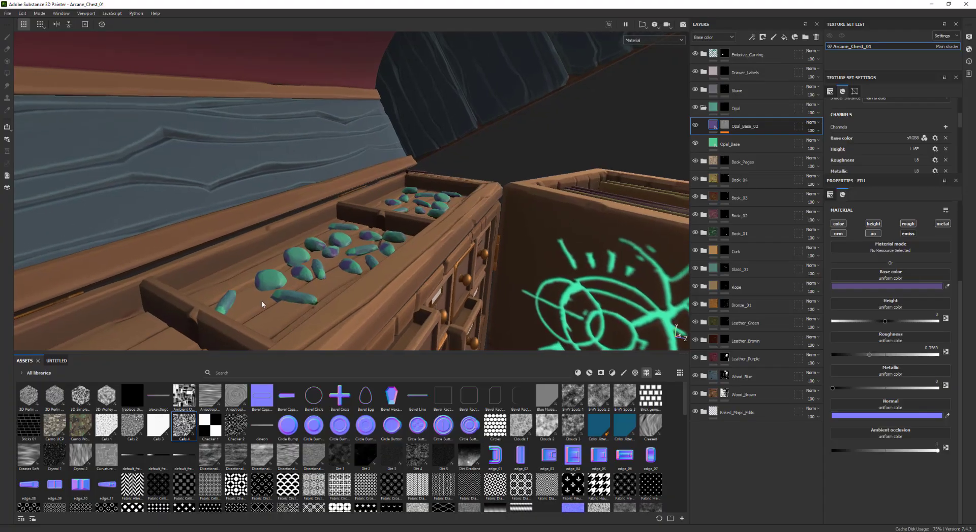
pyautogui.keyDown('alt'); pyautogui.moveTo(263, 305); pyautogui.dragTo(356, 293, button='right'); pyautogui.keyUp('alt')
pyautogui.keyDown('alt'); pyautogui.moveTo(594, 272); pyautogui.dragTo(214, 224, button='right'); pyautogui.keyUp('alt')
pyautogui.keyDown('alt'); pyautogui.moveTo(355, 232); pyautogui.dragTo(187, 119); pyautogui.keyUp('alt')
pyautogui.keyDown('alt'); pyautogui.moveTo(635, 214); pyautogui.dragTo(477, 242, button='right'); pyautogui.keyUp('alt')
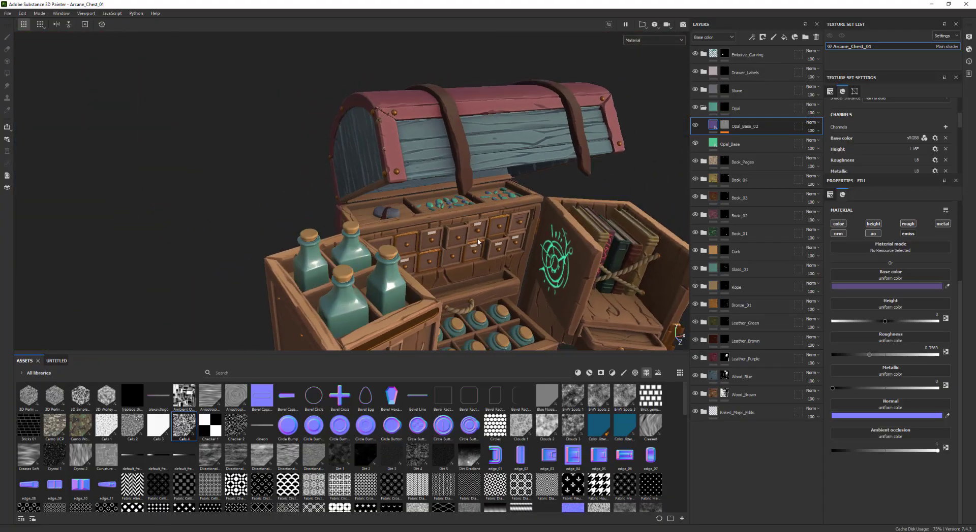
pyautogui.keyDown('alt'); pyautogui.moveTo(478, 243); pyautogui.dragTo(300, 228, button='middle'); pyautogui.keyUp('alt')
pyautogui.keyDown('alt'); pyautogui.moveTo(326, 224); pyautogui.dragTo(396, 214); pyautogui.keyUp('alt')
pyautogui.keyDown('shift'); pyautogui.moveTo(395, 214); pyautogui.dragTo(434, 214, button='right'); pyautogui.keyUp('shift')
pyautogui.keyDown('alt'); pyautogui.moveTo(447, 256); pyautogui.dragTo(380, 250); pyautogui.keyUp('alt')
pyautogui.scroll(4, 420, 188)
pyautogui.keyDown('alt'); pyautogui.moveTo(342, 224); pyautogui.dragTo(380, 169); pyautogui.keyUp('alt')
pyautogui.scroll(2, 352, 192)
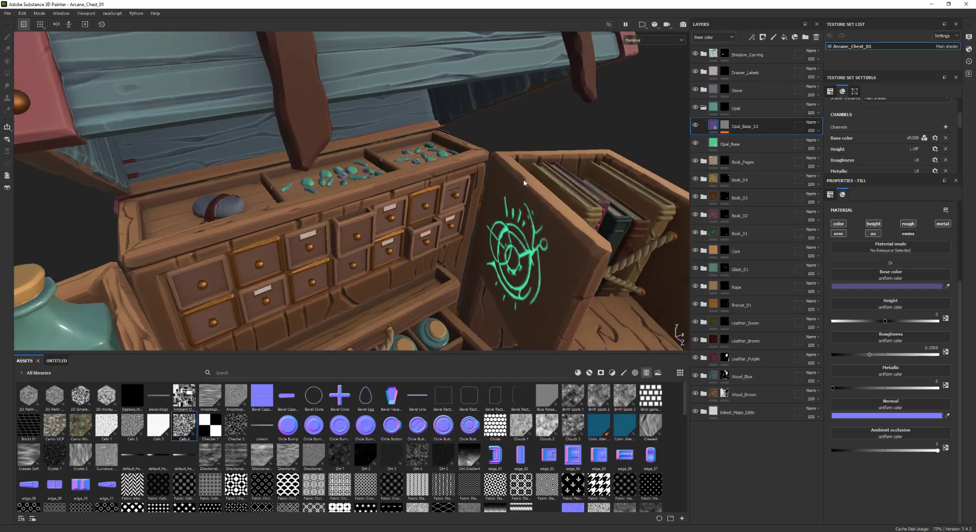
pyautogui.keyDown('alt'); pyautogui.moveTo(524, 183); pyautogui.dragTo(389, 198); pyautogui.keyUp('alt')
pyautogui.keyDown('alt'); pyautogui.moveTo(440, 180); pyautogui.dragTo(416, 232); pyautogui.keyUp('alt')
pyautogui.scroll(2, 407, 191)
# Collapse the Opal folder and expand the Stone folder, with the strapped stone in view
pyautogui.click(703, 107)
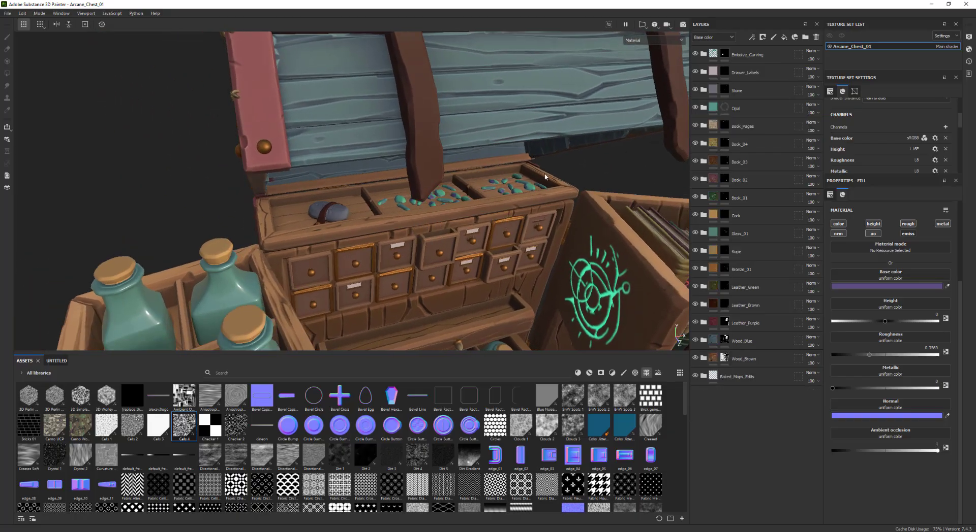
pyautogui.keyDown('alt'); pyautogui.moveTo(326, 223); pyautogui.dragTo(271, 227); pyautogui.keyUp('alt')
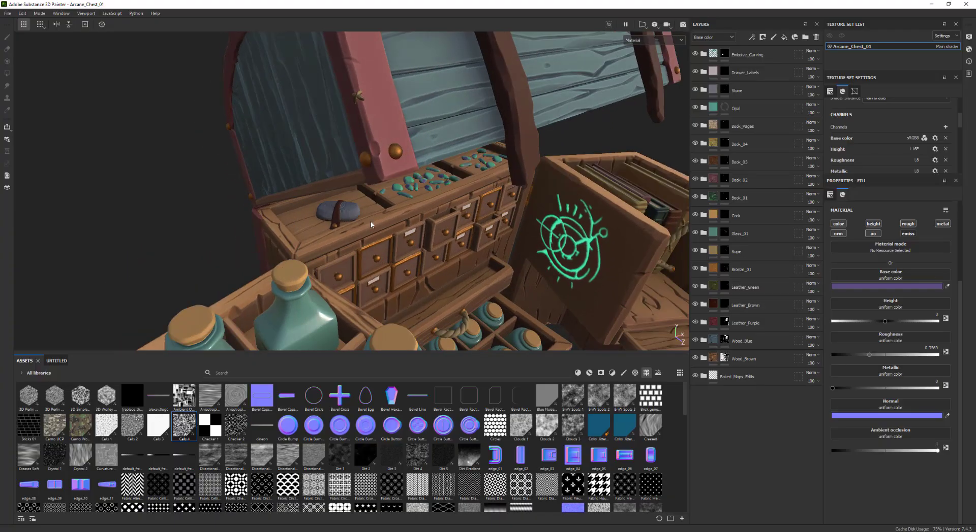
pyautogui.keyDown('alt'); pyautogui.moveTo(371, 224); pyautogui.dragTo(406, 229); pyautogui.keyUp('alt')
pyautogui.keyDown('alt'); pyautogui.moveTo(377, 275); pyautogui.dragTo(488, 253); pyautogui.keyUp('alt')
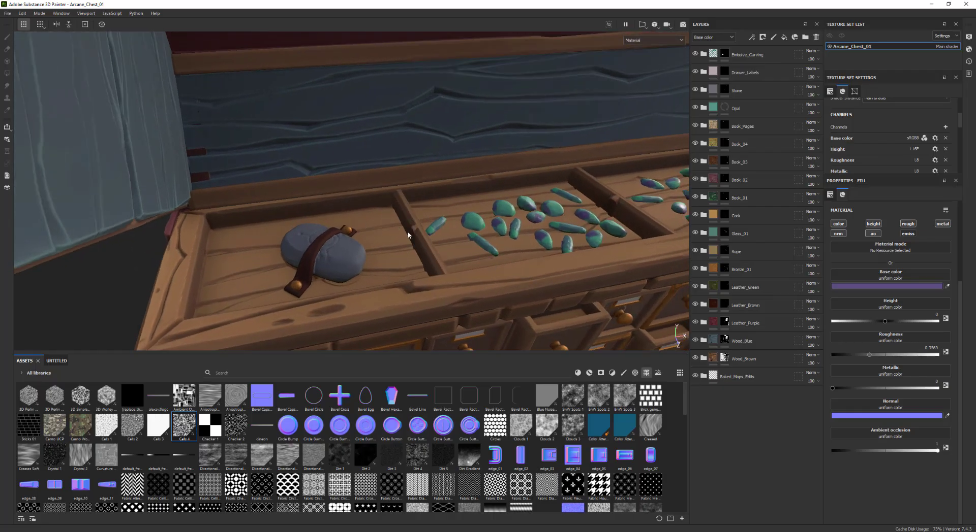
pyautogui.keyDown('alt'); pyautogui.moveTo(476, 201); pyautogui.dragTo(328, 243); pyautogui.keyUp('alt')
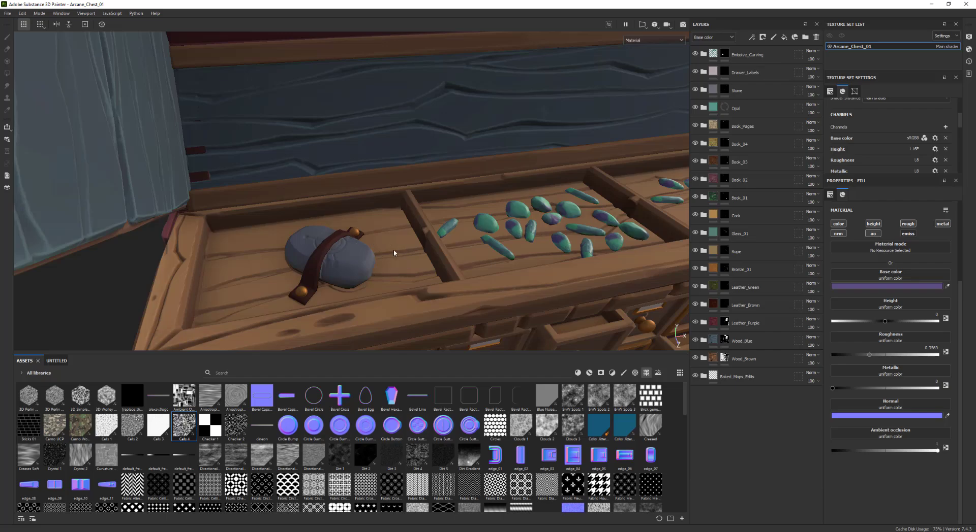
pyautogui.keyDown('alt'); pyautogui.moveTo(394, 252); pyautogui.dragTo(401, 227); pyautogui.keyUp('alt')
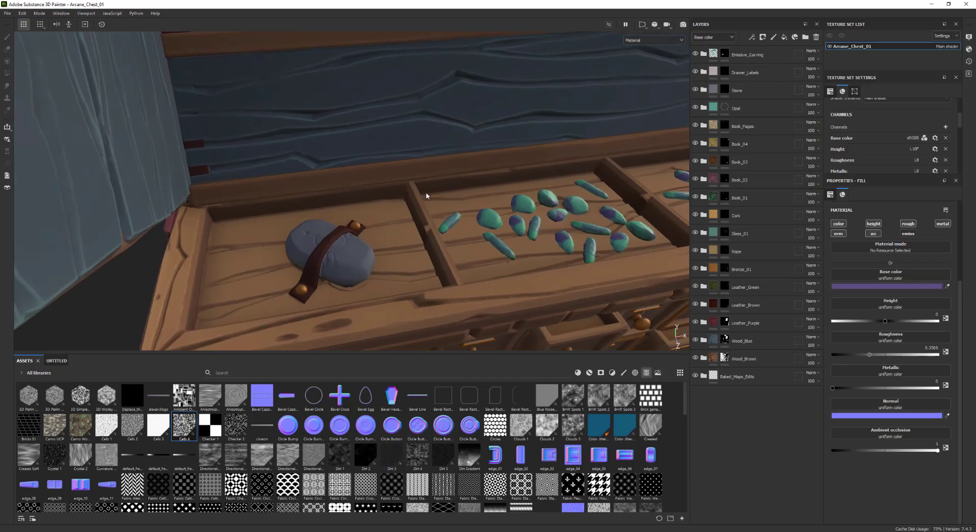
pyautogui.click(703, 89)
# Duplicate the Stone_Base layer and rename the copy Dirt
pyautogui.keyDown('alt'); pyautogui.moveTo(503, 181); pyautogui.dragTo(480, 193); pyautogui.keyUp('alt')
pyautogui.click(733, 109)
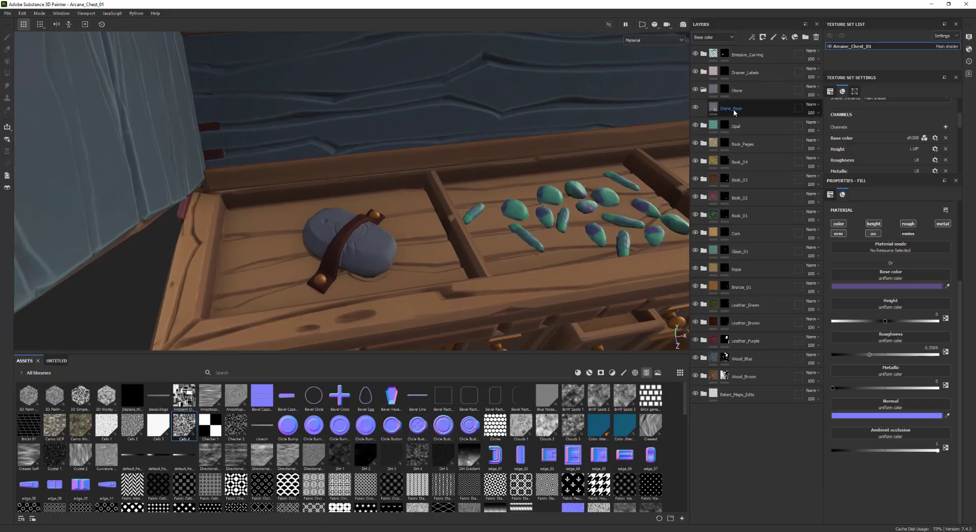
pyautogui.hotkey('ctrl', 'd')
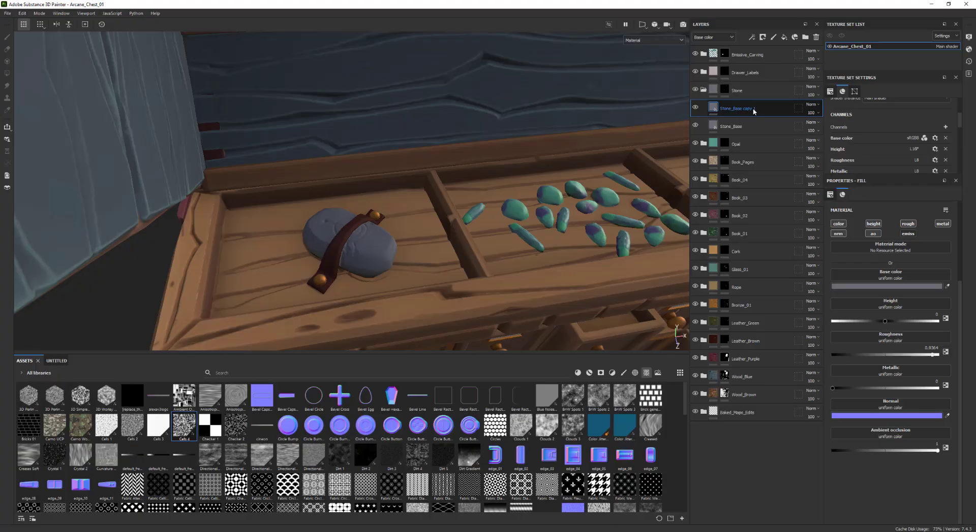
pyautogui.doubleClick(753, 109)
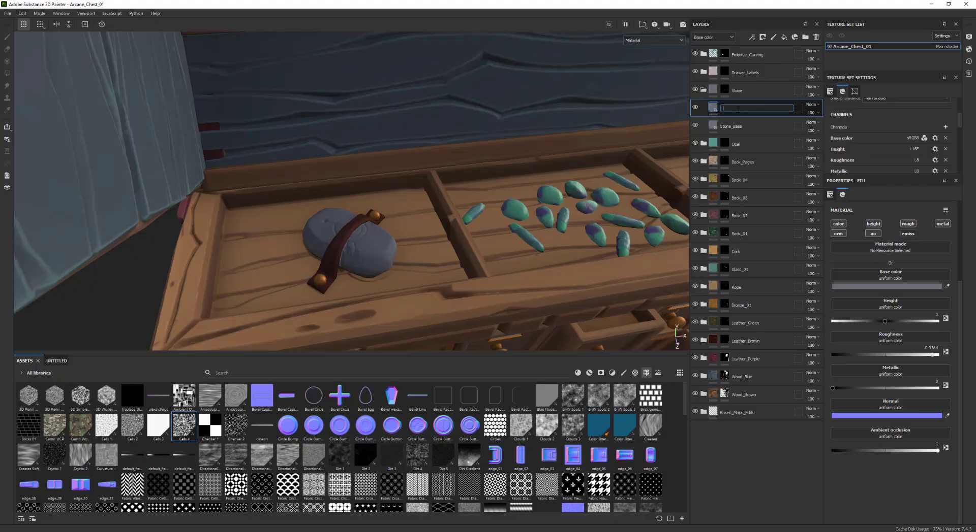
pyautogui.press('Return')
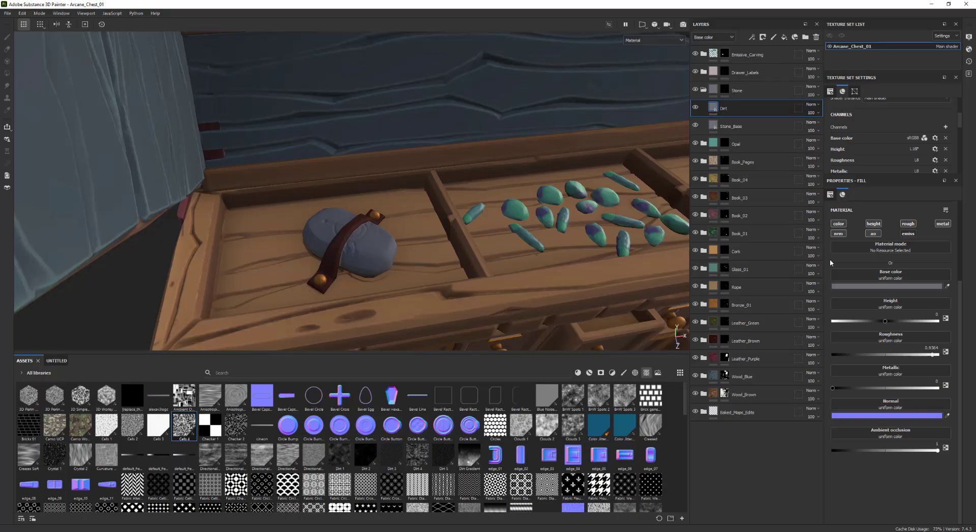
# Darken the Dirt layer's grey base color and give the layer a black mask
pyautogui.click(866, 287)
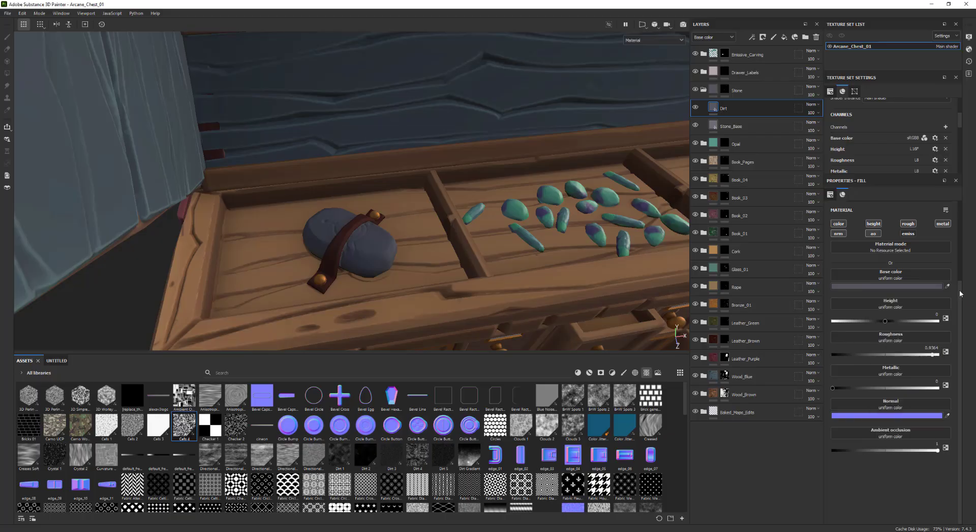
pyautogui.keyDown('alt'); pyautogui.moveTo(624, 231); pyautogui.dragTo(630, 213); pyautogui.keyUp('alt')
pyautogui.rightClick(728, 107)
pyautogui.click(744, 115)
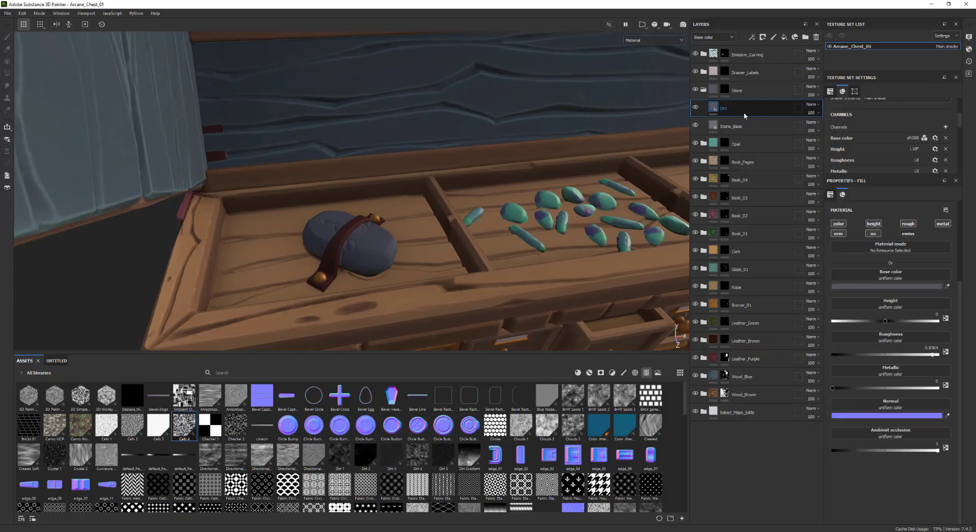
# Add a Dirt generator to the Dirt layer's mask and check the strapped stone from several angles
pyautogui.rightClick(724, 108)
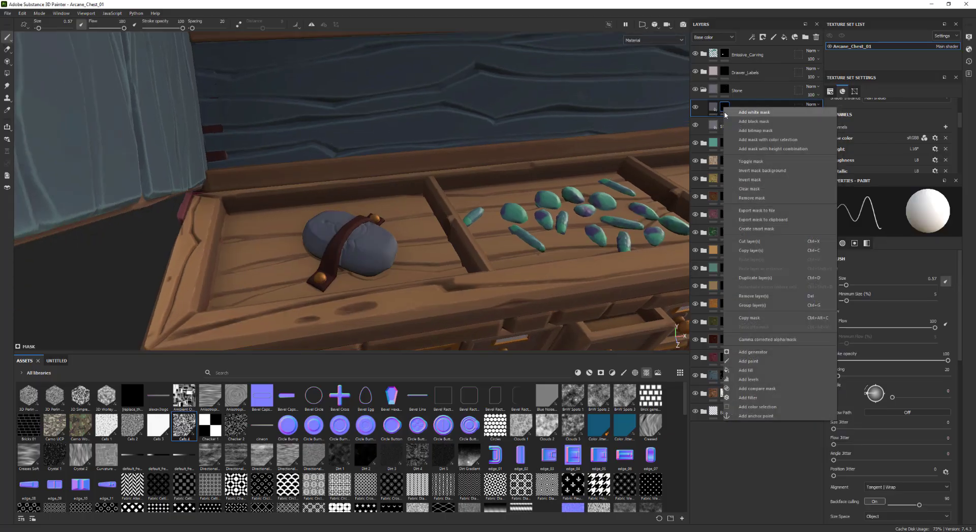
pyautogui.click(750, 356)
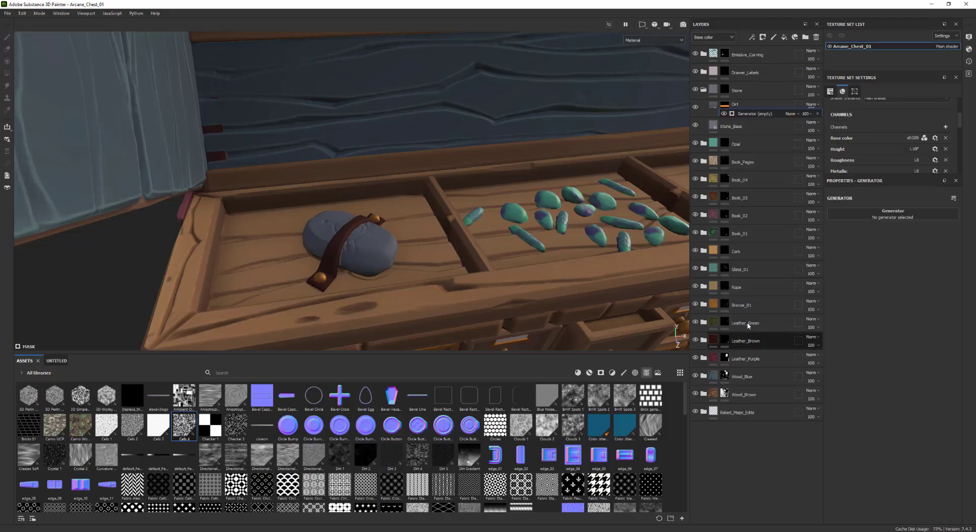
pyautogui.click(868, 212)
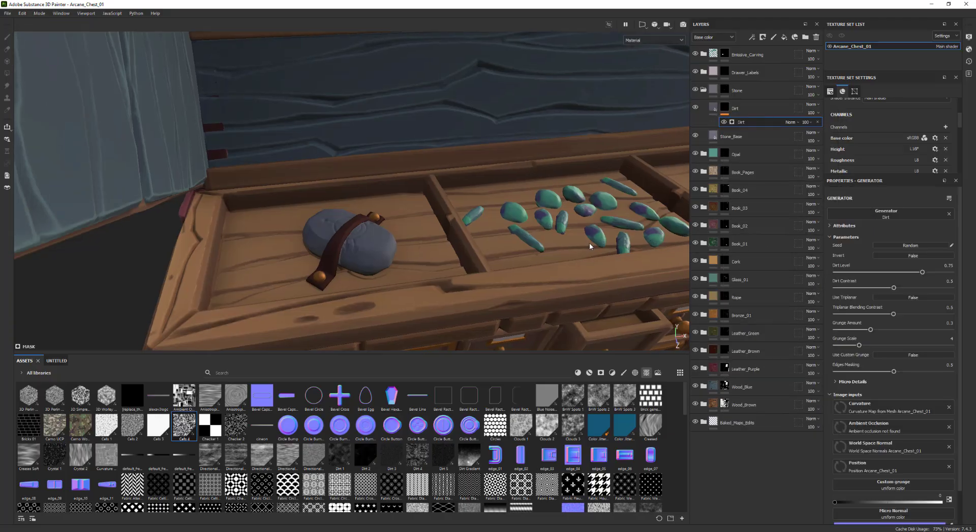
pyautogui.keyDown('alt'); pyautogui.moveTo(569, 241); pyautogui.dragTo(539, 245); pyautogui.keyUp('alt')
pyautogui.keyDown('shift'); pyautogui.moveTo(538, 245); pyautogui.dragTo(500, 238, button='right'); pyautogui.keyUp('shift')
pyautogui.keyDown('alt'); pyautogui.moveTo(499, 238); pyautogui.dragTo(596, 180); pyautogui.keyUp('alt')
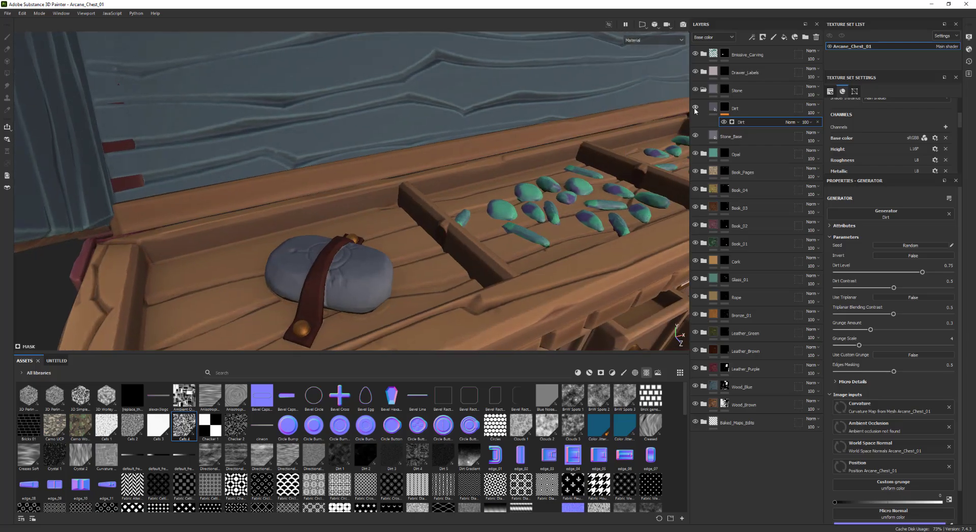
pyautogui.keyDown('alt'); pyautogui.moveTo(591, 213); pyautogui.dragTo(567, 214); pyautogui.keyUp('alt')
pyautogui.click(713, 108)
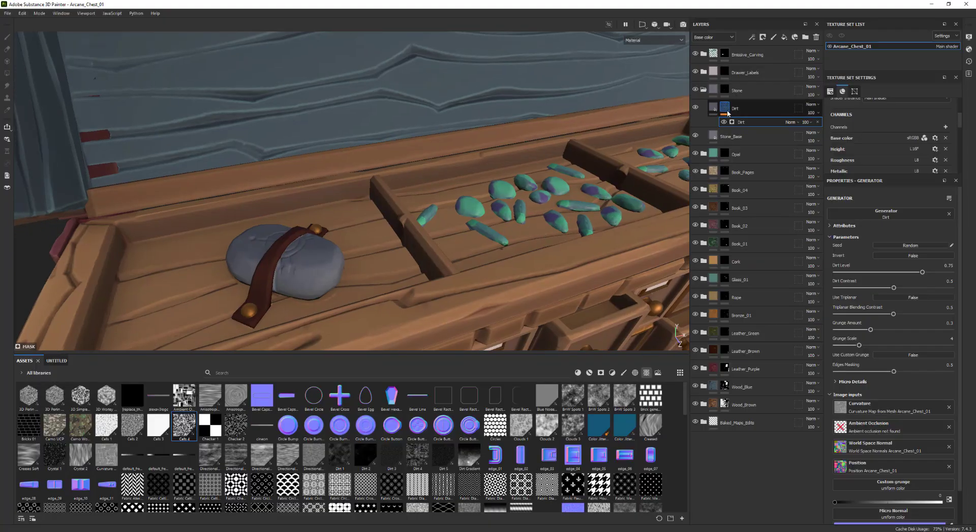
# Darken the Dirt layer's base color to a deep blue-grey with saturation 0.260 and value 0.247
pyautogui.click(886, 286)
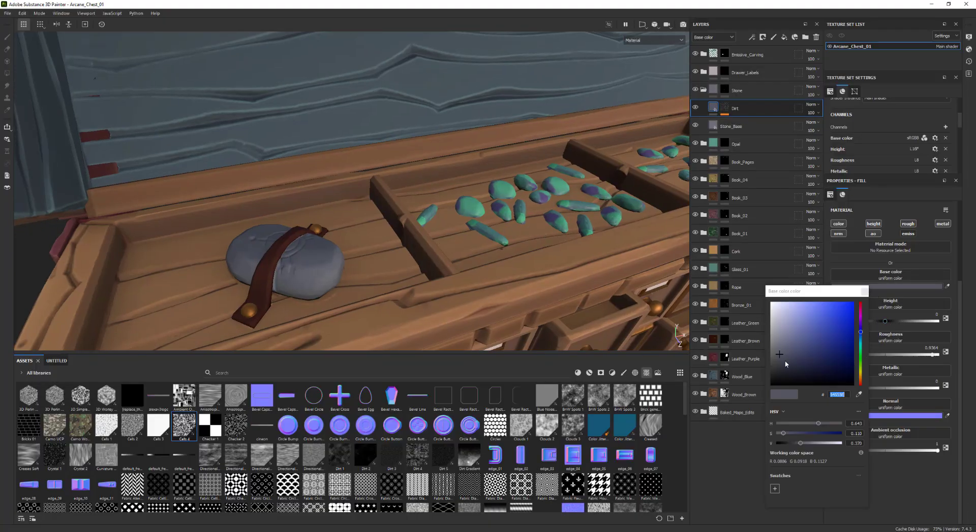
pyautogui.moveTo(784, 359)
pyautogui.mouseDown()
pyautogui.moveTo(796, 373)
pyautogui.moveTo(791, 365)
pyautogui.mouseUp()
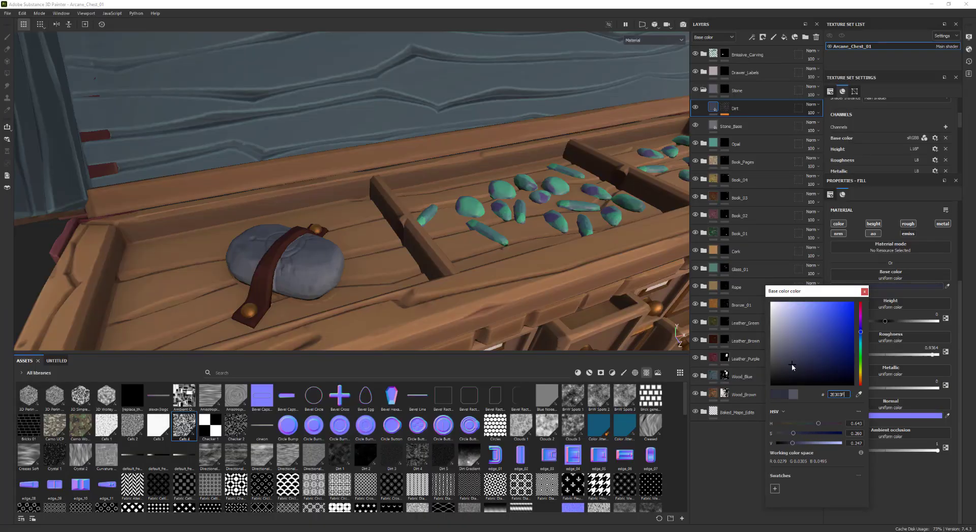
pyautogui.click(863, 292)
# Raise the Dirt Level of the Dirt layer's mask generator to 0.84 and view the stone within the whole chest
pyautogui.click(724, 108)
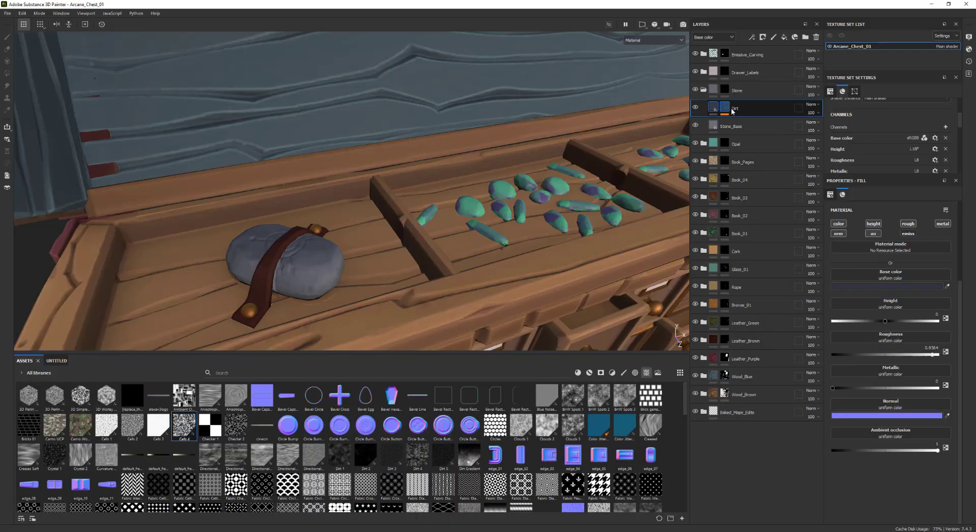
pyautogui.click(746, 122)
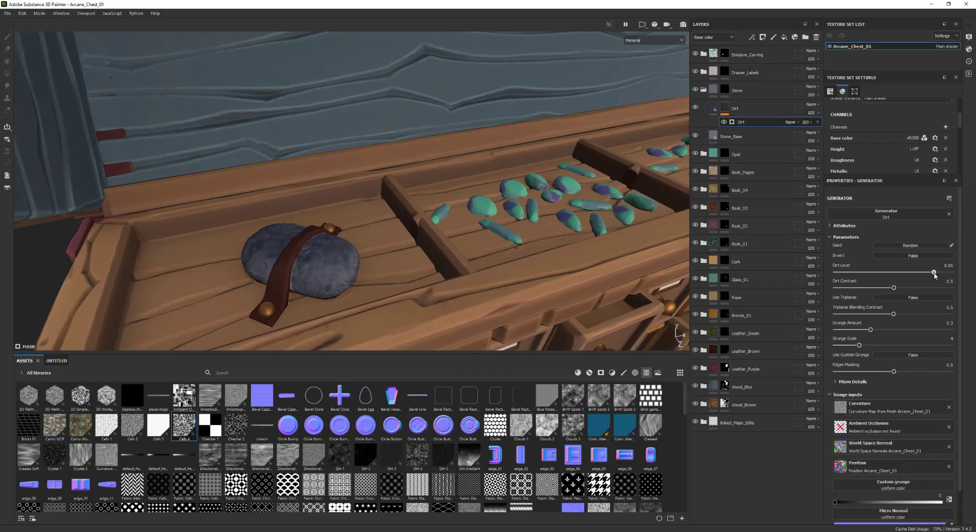
pyautogui.moveTo(933, 273); pyautogui.dragTo(932, 273)
pyautogui.keyDown('alt'); pyautogui.moveTo(490, 272); pyautogui.dragTo(477, 214); pyautogui.keyUp('alt')
pyautogui.scroll(-5, 449, 229)
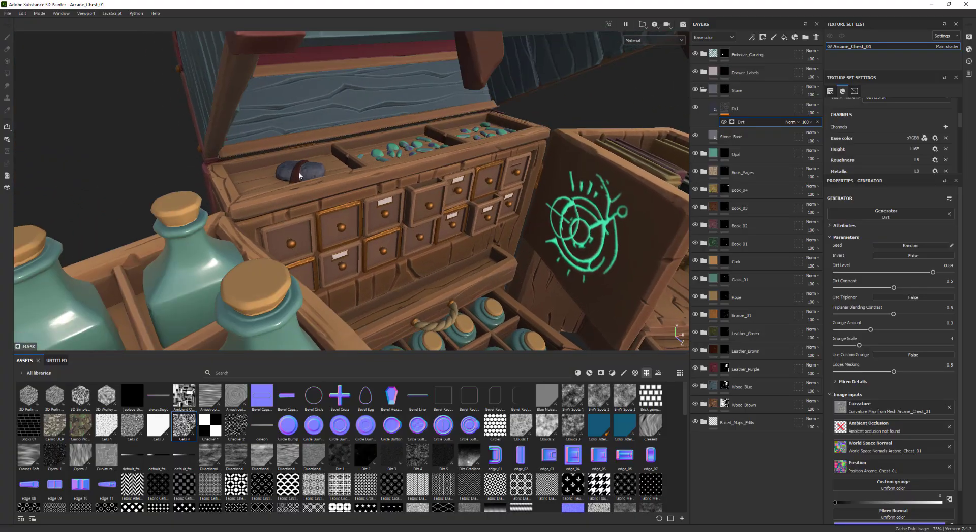
pyautogui.keyDown('alt'); pyautogui.moveTo(348, 197); pyautogui.dragTo(352, 217); pyautogui.keyUp('alt')
# Switch the Dirt layer off and on to compare the stone with and without it, including up close
pyautogui.click(695, 108)
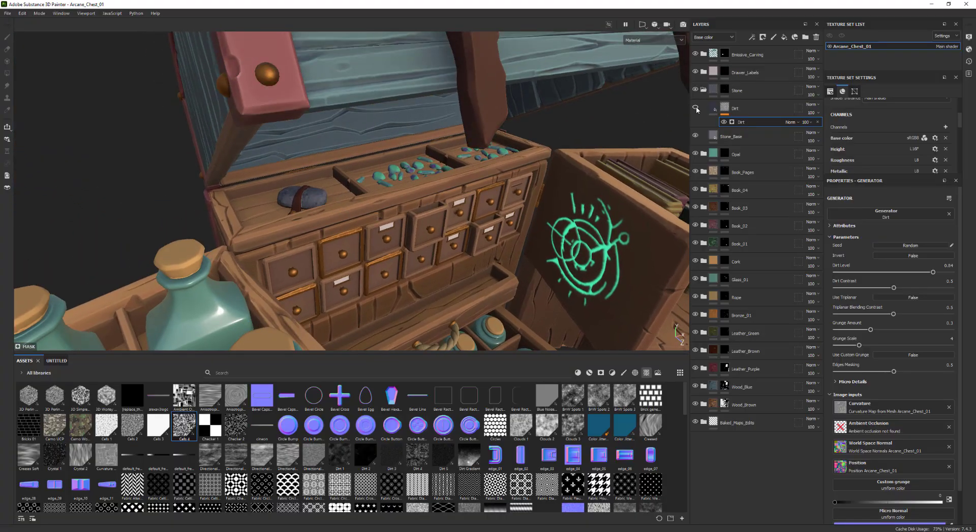
pyautogui.click(696, 108)
pyautogui.keyDown('alt'); pyautogui.moveTo(302, 208); pyautogui.dragTo(313, 239); pyautogui.keyUp('alt')
pyautogui.keyDown('alt'); pyautogui.moveTo(328, 240); pyautogui.dragTo(397, 310, button='right'); pyautogui.keyUp('alt')
pyautogui.keyDown('alt'); pyautogui.moveTo(397, 310); pyautogui.dragTo(508, 259); pyautogui.keyUp('alt')
pyautogui.keyDown('alt'); pyautogui.moveTo(549, 305); pyautogui.dragTo(551, 285); pyautogui.keyUp('alt')
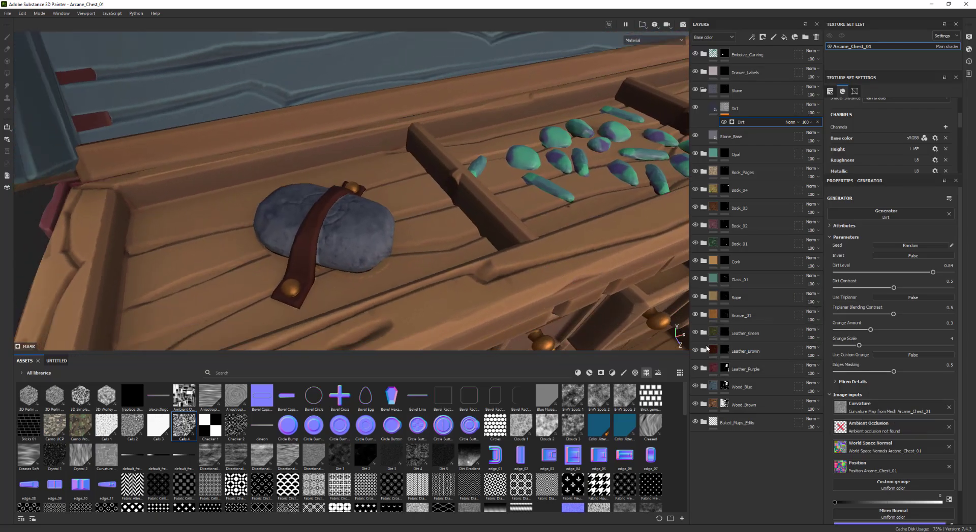
# Assign the Ambient Occlusion map to the Dirt generator's ambient occlusion input and lower Dirt Level to 0.44
pyautogui.click(863, 434)
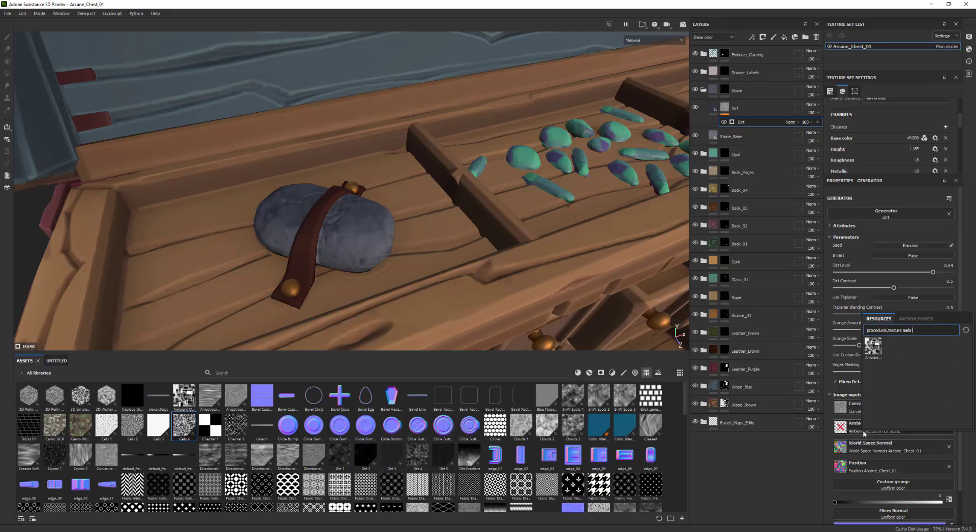
pyautogui.click(872, 350)
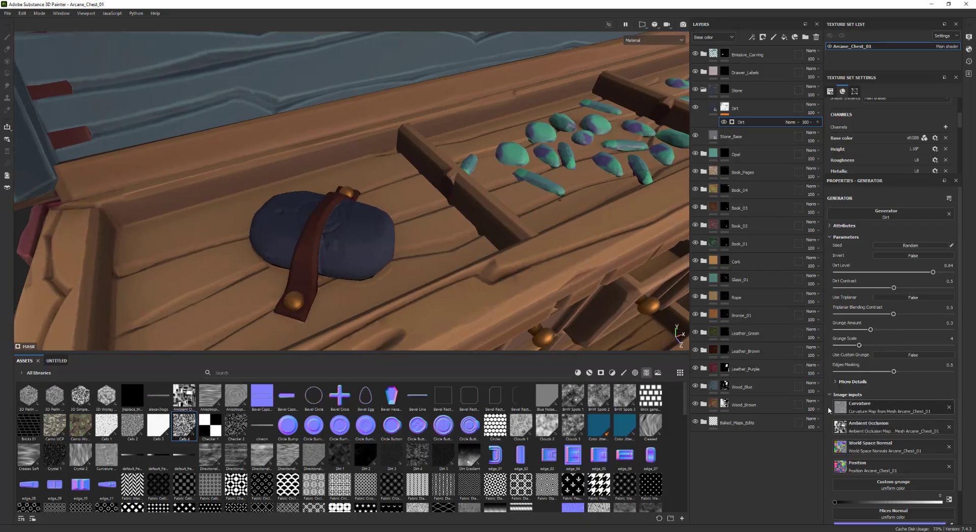
pyautogui.keyDown('alt'); pyautogui.moveTo(660, 253); pyautogui.dragTo(623, 226); pyautogui.keyUp('alt')
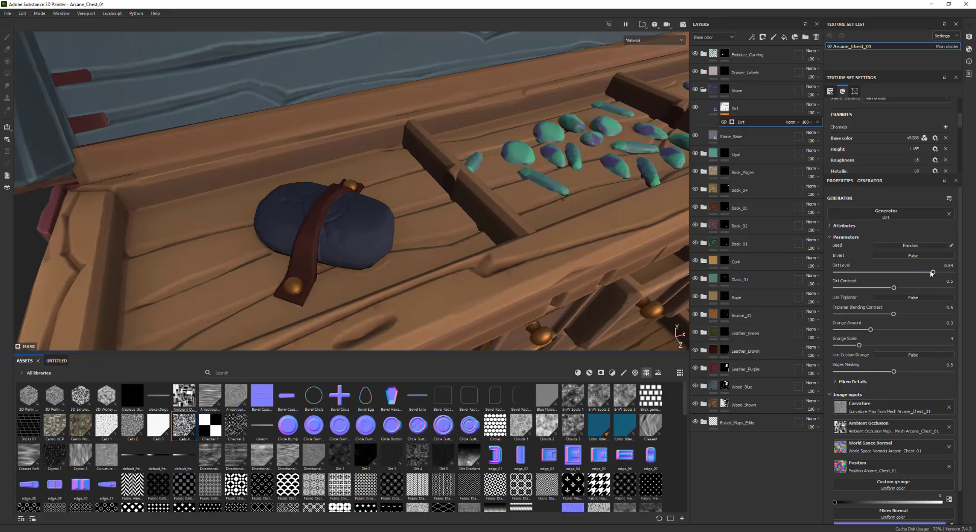
pyautogui.moveTo(903, 273); pyautogui.dragTo(899, 274)
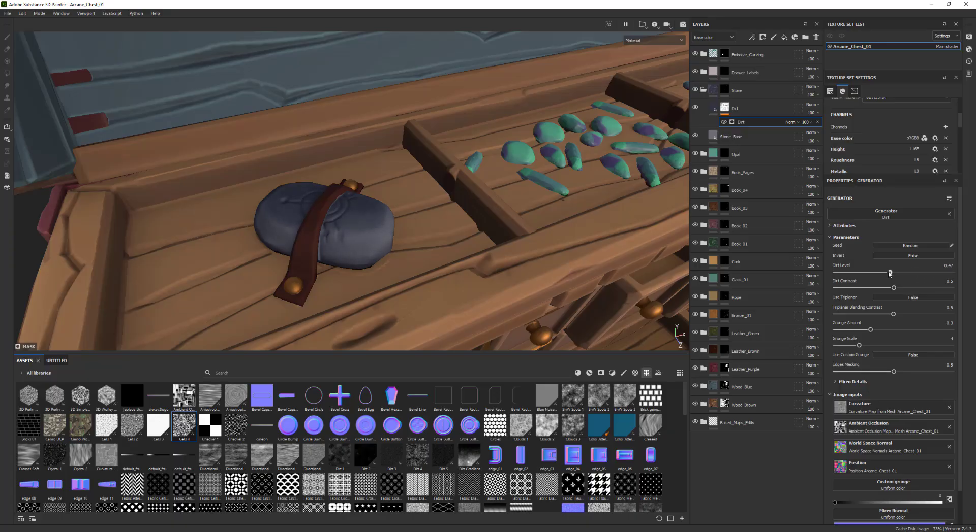
# Examine the dirt on the strapped stone up close from several angles and from a distance with the whole chest
pyautogui.keyDown('alt'); pyautogui.moveTo(541, 303); pyautogui.dragTo(294, 257); pyautogui.keyUp('alt')
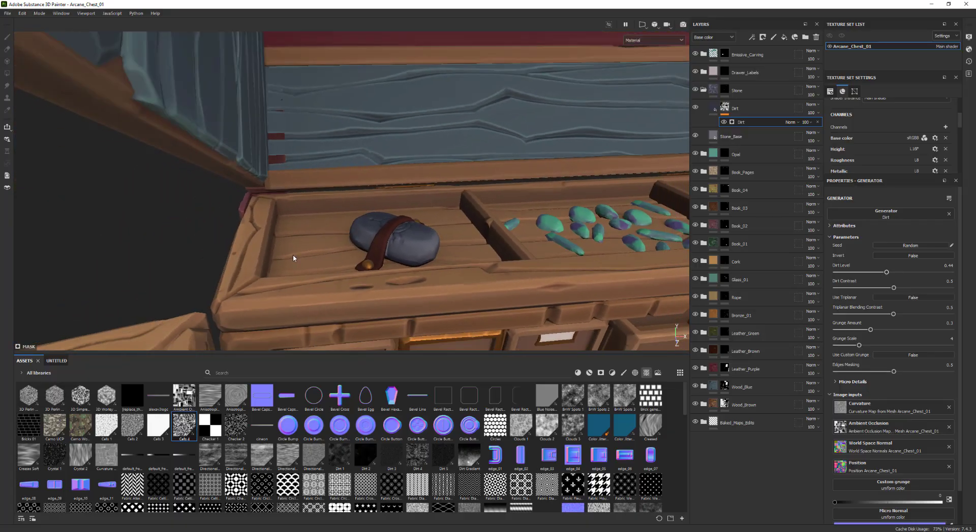
pyautogui.keyDown('alt'); pyautogui.moveTo(386, 254); pyautogui.dragTo(391, 224, button='right'); pyautogui.keyUp('alt')
pyautogui.keyDown('alt'); pyautogui.moveTo(392, 224); pyautogui.dragTo(402, 201); pyautogui.keyUp('alt')
pyautogui.keyDown('alt'); pyautogui.moveTo(402, 202); pyautogui.dragTo(351, 178, button='right'); pyautogui.keyUp('alt')
pyautogui.keyDown('alt'); pyautogui.moveTo(350, 178); pyautogui.dragTo(384, 185); pyautogui.keyUp('alt')
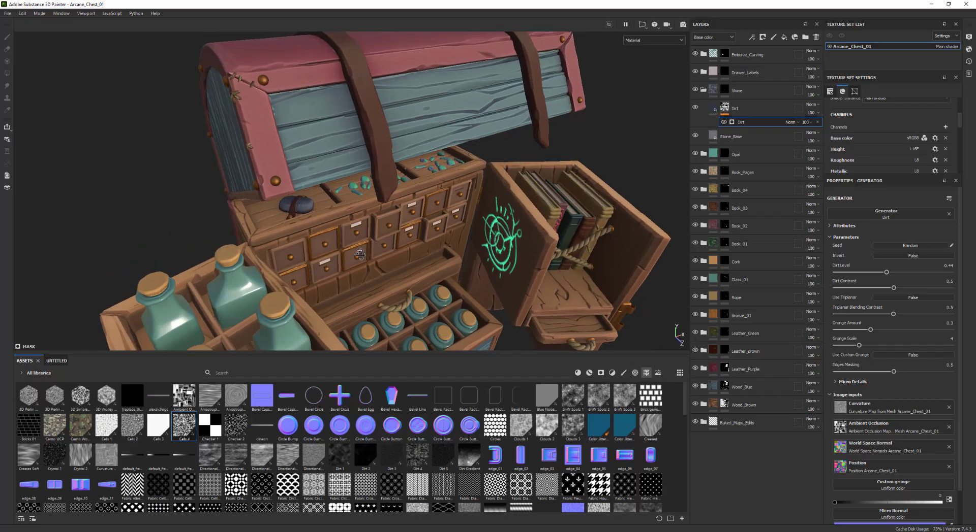
pyautogui.keyDown('alt'); pyautogui.moveTo(239, 173); pyautogui.dragTo(318, 196, button='right'); pyautogui.keyUp('alt')
pyautogui.keyDown('alt'); pyautogui.moveTo(318, 196); pyautogui.dragTo(300, 249, button='middle'); pyautogui.keyUp('alt')
pyautogui.keyDown('alt'); pyautogui.moveTo(208, 223); pyautogui.dragTo(248, 263, button='right'); pyautogui.keyUp('alt')
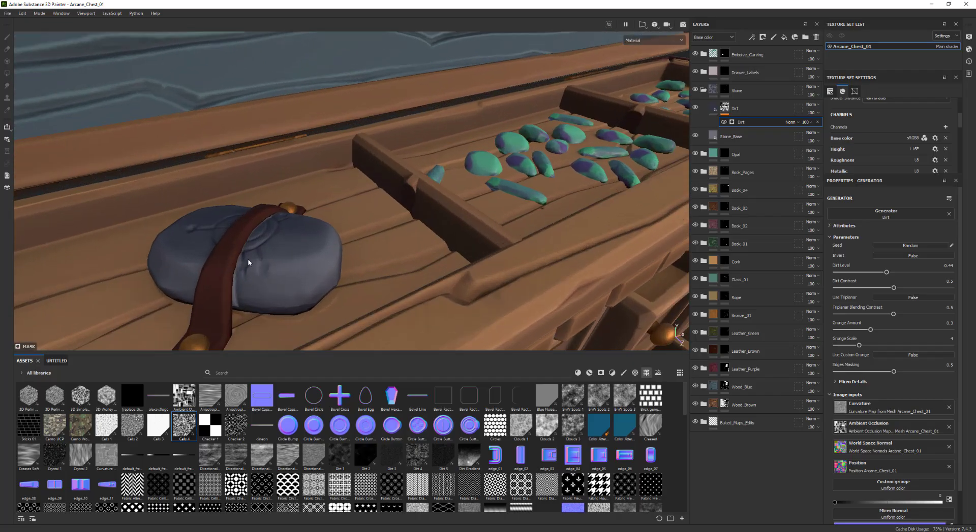
pyautogui.keyDown('alt'); pyautogui.moveTo(249, 264); pyautogui.dragTo(398, 199); pyautogui.keyUp('alt')
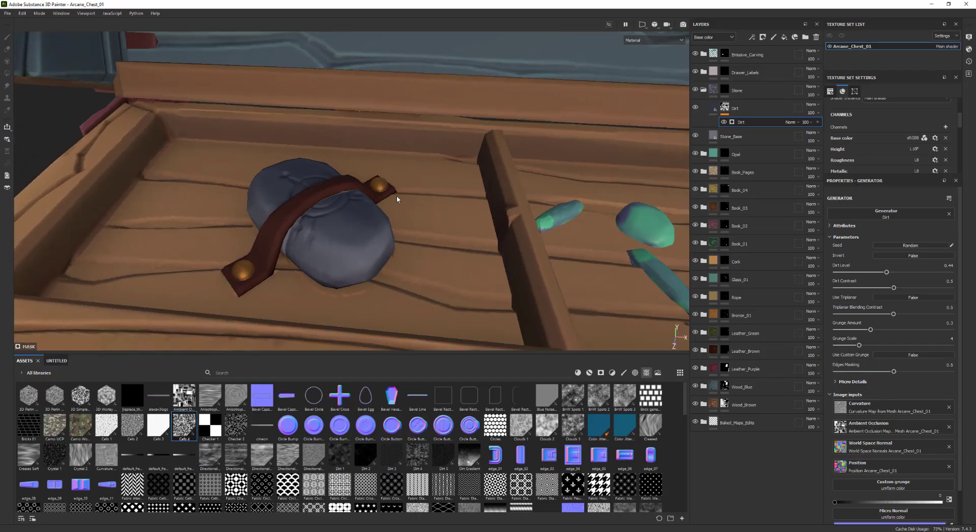
pyautogui.keyDown('alt'); pyautogui.moveTo(335, 285); pyautogui.dragTo(265, 215); pyautogui.keyUp('alt')
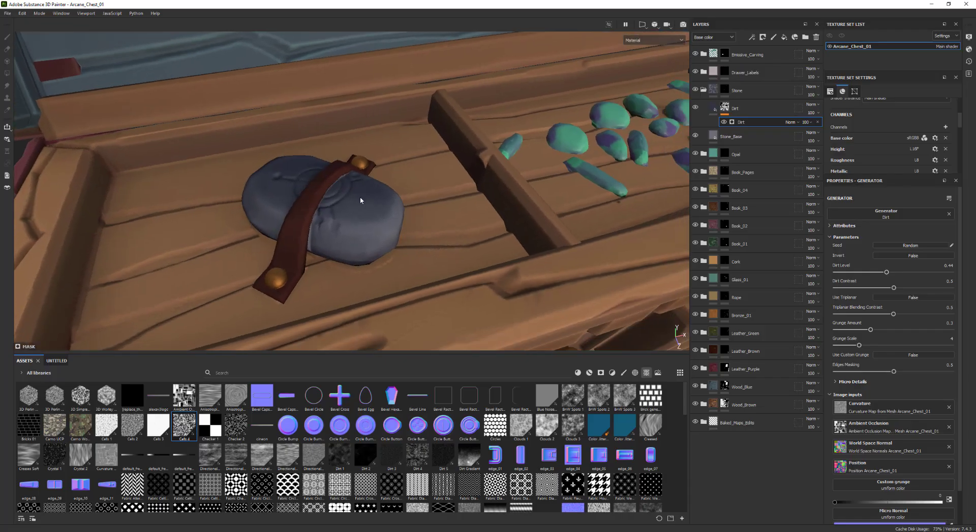
pyautogui.keyDown('alt'); pyautogui.moveTo(336, 209); pyautogui.dragTo(344, 191); pyautogui.keyUp('alt')
pyautogui.keyDown('alt'); pyautogui.moveTo(370, 243); pyautogui.dragTo(362, 178); pyautogui.keyUp('alt')
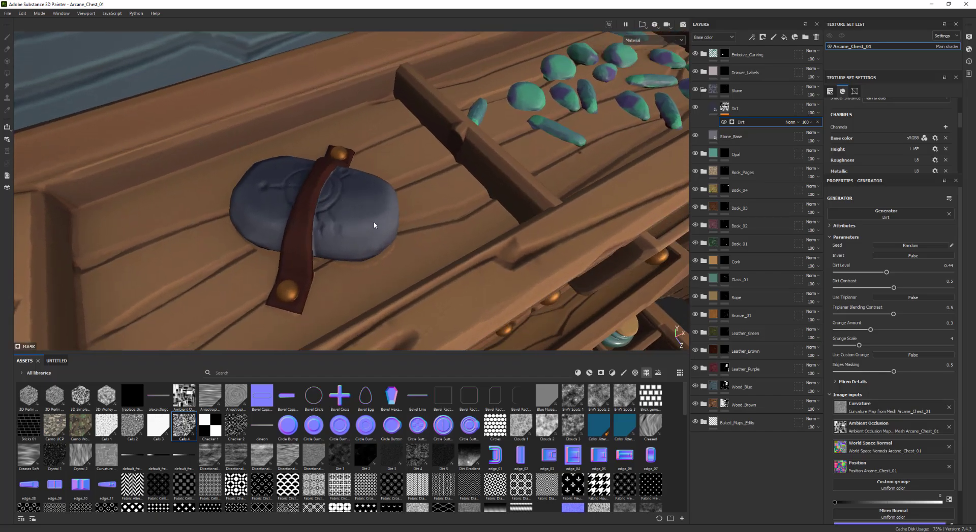
# Raise the Dirt generator's Dirt Contrast to 0.6, checking the stone up close and within the chest
pyautogui.keyDown('alt'); pyautogui.moveTo(402, 213); pyautogui.dragTo(385, 230); pyautogui.keyUp('alt')
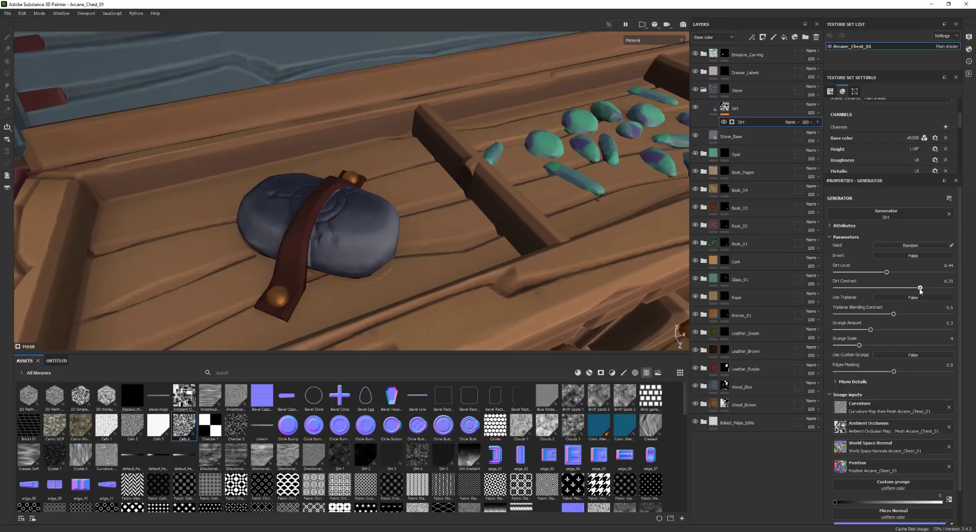
pyautogui.scroll(-6, 489, 281)
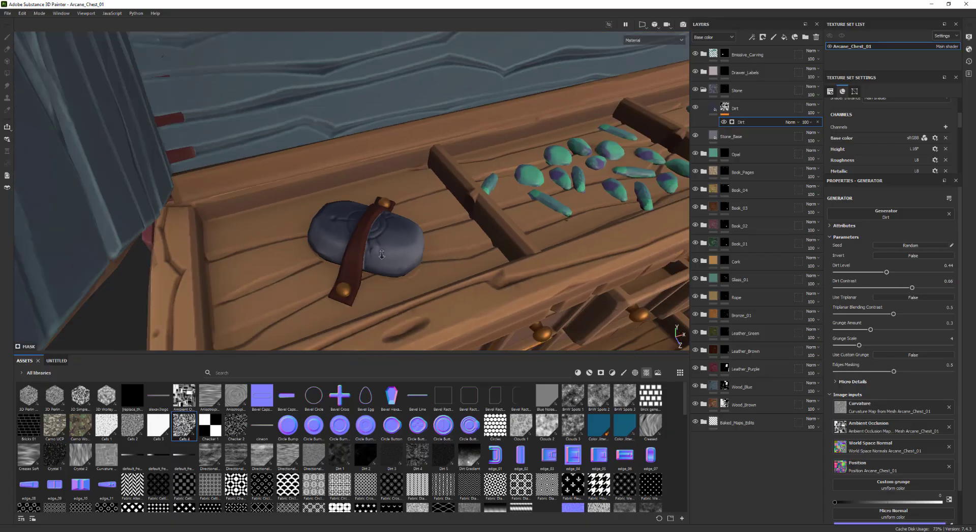
pyautogui.keyDown('alt'); pyautogui.moveTo(477, 279); pyautogui.dragTo(380, 144, button='middle'); pyautogui.keyUp('alt')
pyautogui.scroll(-10, 381, 145)
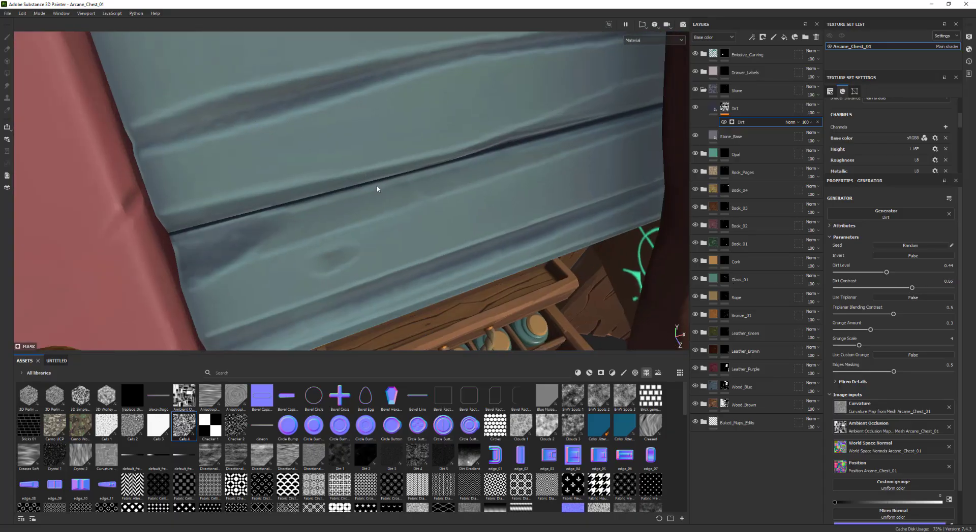
pyautogui.scroll(5, 406, 247)
pyautogui.scroll(4, 407, 247)
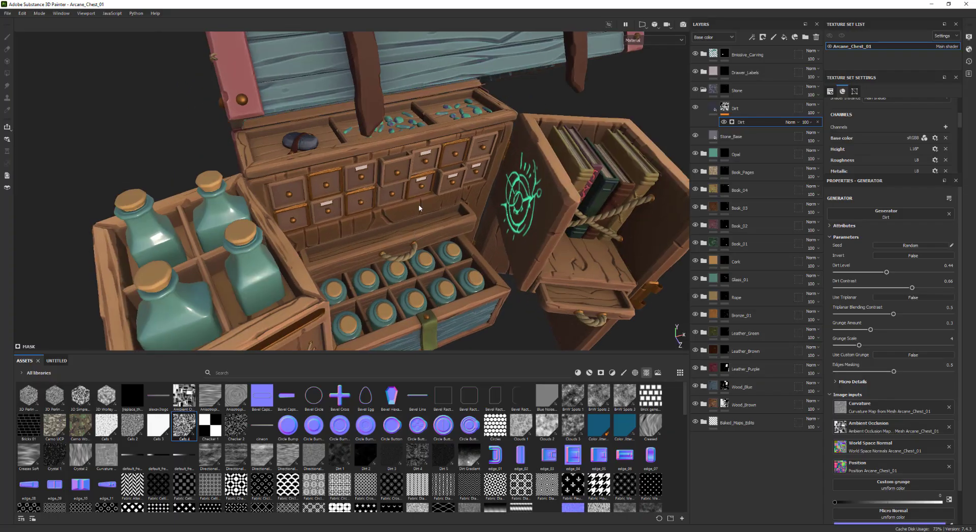
pyautogui.keyDown('alt'); pyautogui.moveTo(473, 234); pyautogui.dragTo(676, 280); pyautogui.keyUp('alt')
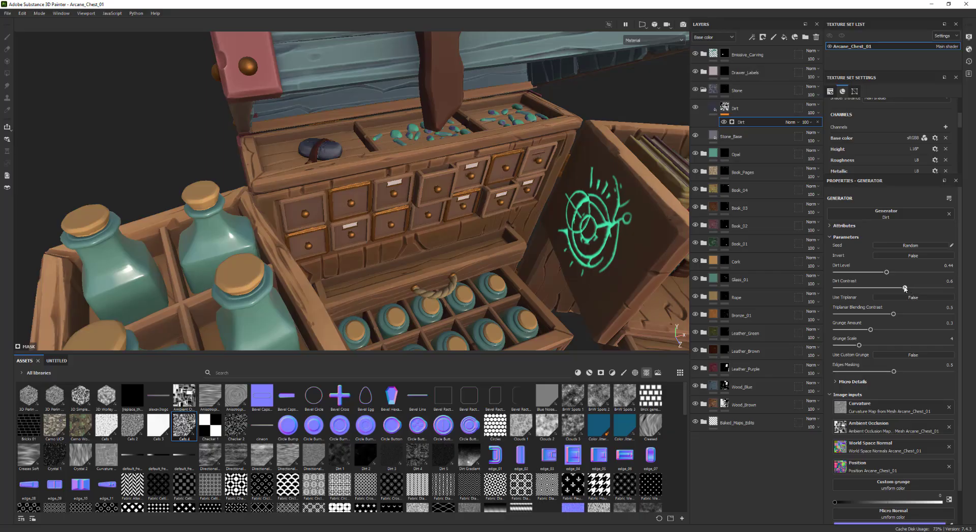
# Lighten the Dirt layer's base color to a muted blue-grey with saturation 0.192 and value 0.329
pyautogui.click(713, 108)
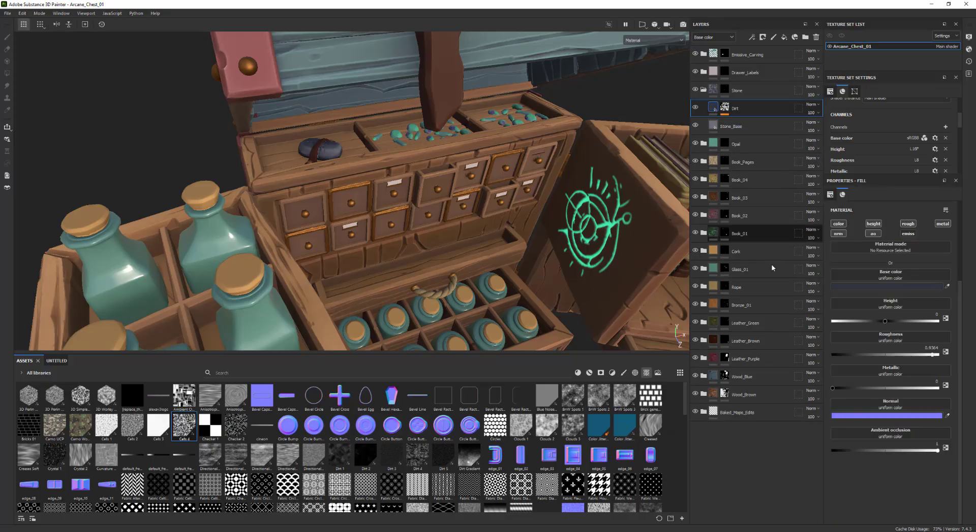
pyautogui.click(881, 287)
pyautogui.click(794, 359)
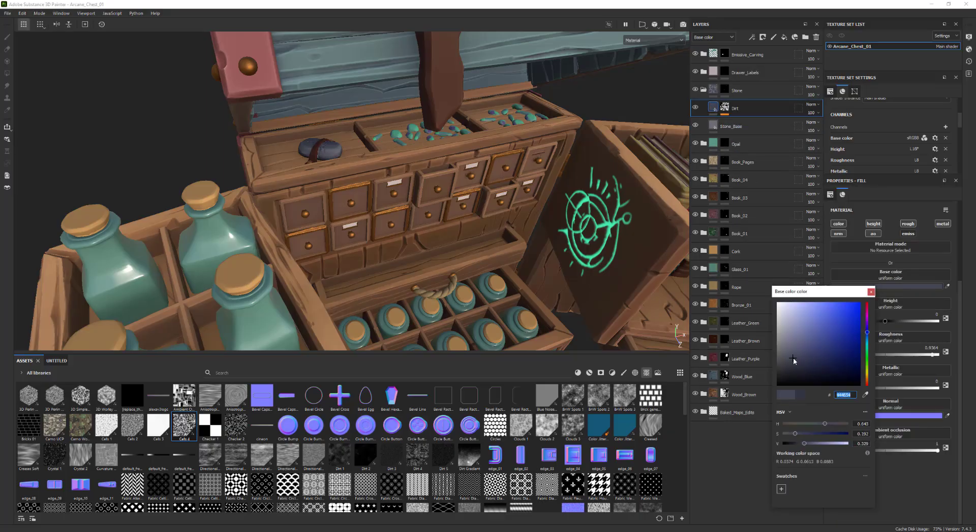
pyautogui.click(871, 292)
# Inspect the recolored dirt around the stone's carved symbol from the front, from above and at an angle
pyautogui.keyDown('alt'); pyautogui.moveTo(454, 203); pyautogui.dragTo(389, 175); pyautogui.keyUp('alt')
pyautogui.keyDown('alt'); pyautogui.moveTo(389, 175); pyautogui.dragTo(382, 161, button='right'); pyautogui.keyUp('alt')
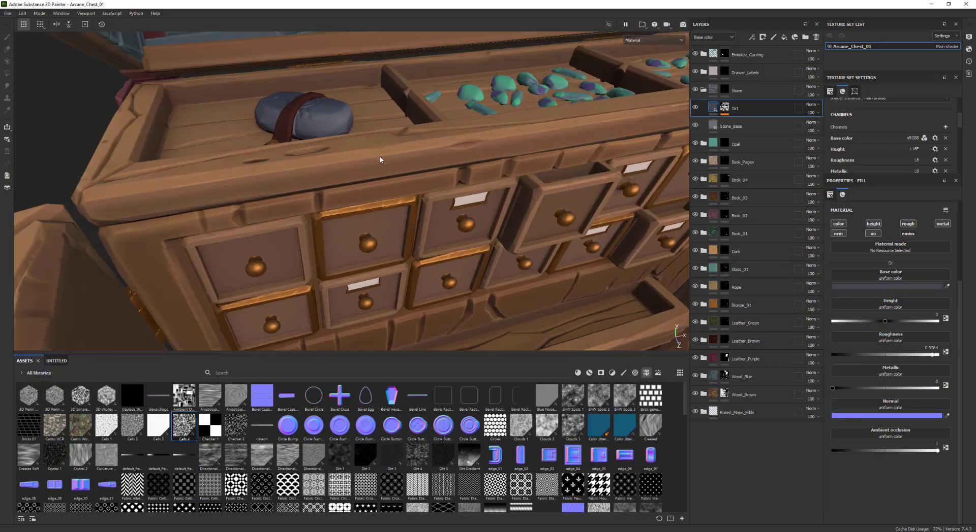
pyautogui.keyDown('alt'); pyautogui.moveTo(381, 161); pyautogui.dragTo(397, 269, button='middle'); pyautogui.keyUp('alt')
pyautogui.keyDown('alt'); pyautogui.moveTo(396, 269); pyautogui.dragTo(396, 250, button='right'); pyautogui.keyUp('alt')
pyautogui.keyDown('alt'); pyautogui.moveTo(396, 249); pyautogui.dragTo(378, 179); pyautogui.keyUp('alt')
pyautogui.keyDown('alt'); pyautogui.moveTo(378, 179); pyautogui.dragTo(351, 169, button='right'); pyautogui.keyUp('alt')
pyautogui.keyDown('alt'); pyautogui.moveTo(351, 168); pyautogui.dragTo(360, 141); pyautogui.keyUp('alt')
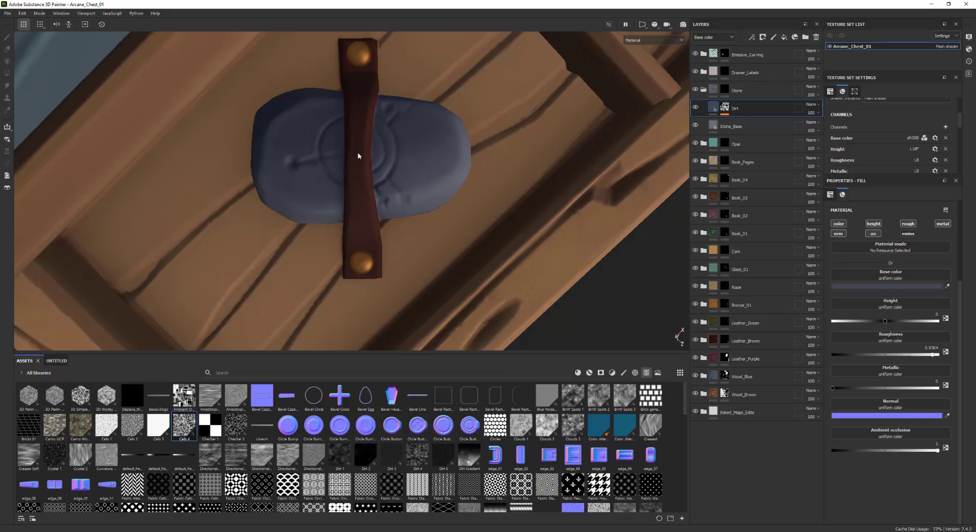
pyautogui.keyDown('alt'); pyautogui.moveTo(471, 168); pyautogui.dragTo(676, 142); pyautogui.keyUp('alt')
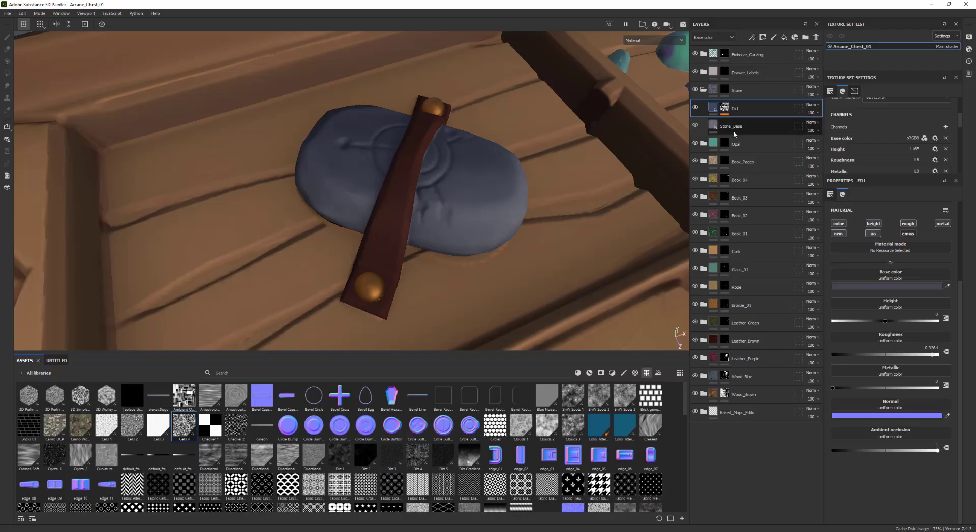
# Duplicate the Stone_Base layer, placing the copy above the Dirt layer with the name Emissive
pyautogui.click(750, 128)
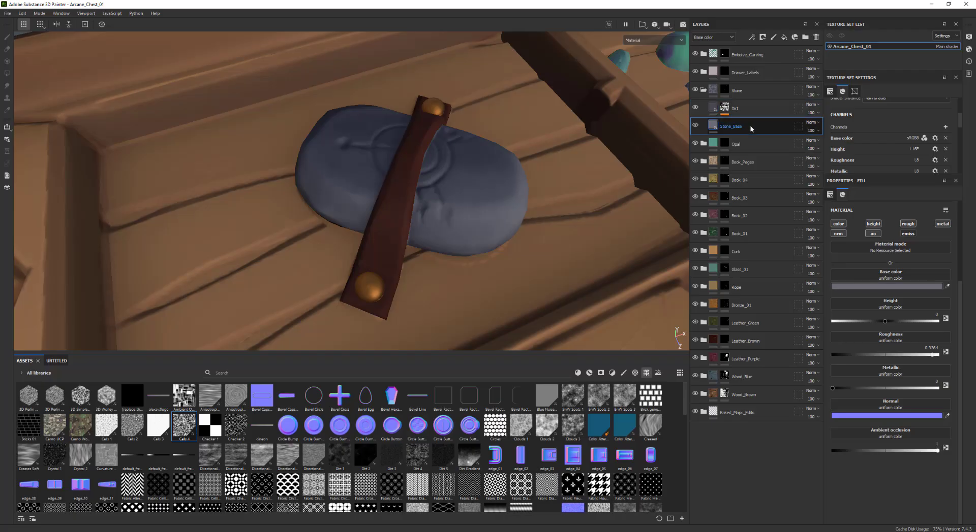
pyautogui.hotkey('ctrl', 'd')
pyautogui.moveTo(733, 131); pyautogui.dragTo(735, 103)
pyautogui.doubleClick(736, 109)
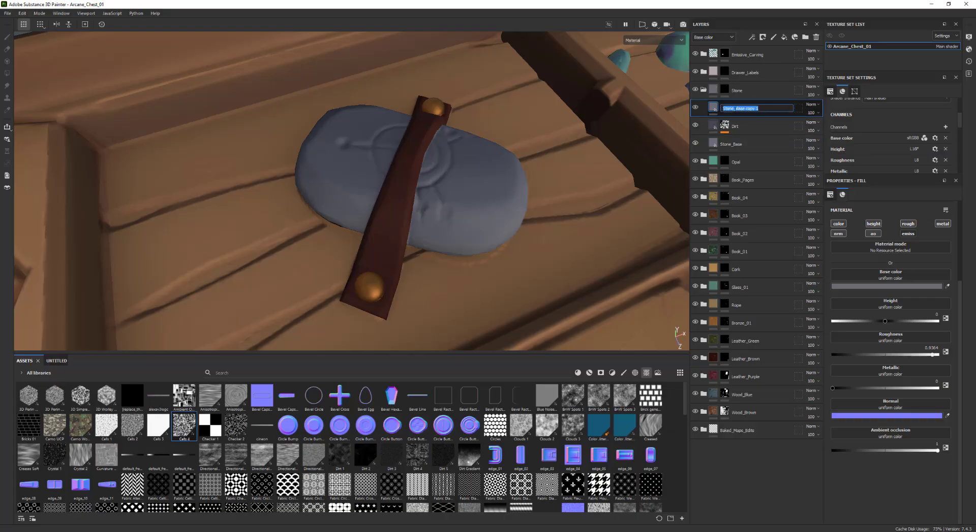
pyautogui.write('Emissive')
pyautogui.press('Return')
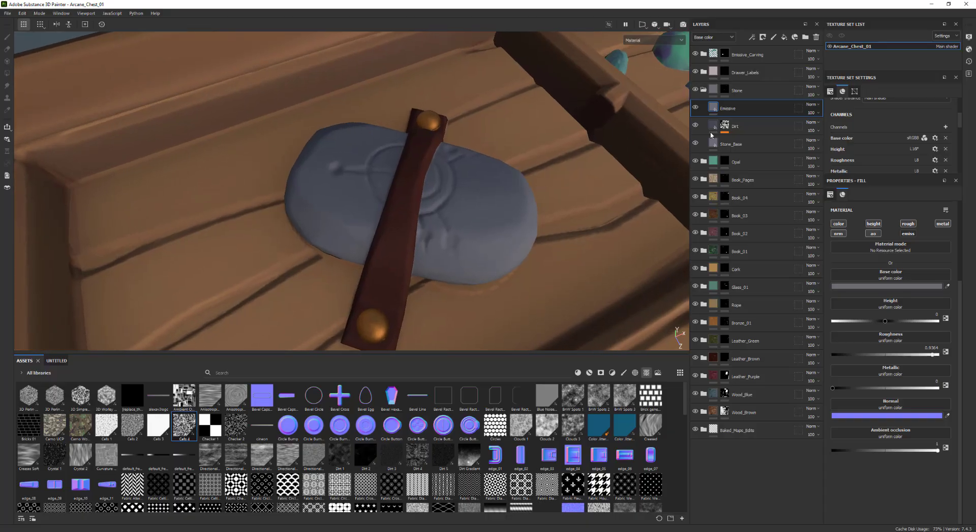
# Add a black mask to the Emissive layer and make its base color teal green with saturation 0.411 and value 0.744
pyautogui.rightClick(736, 109)
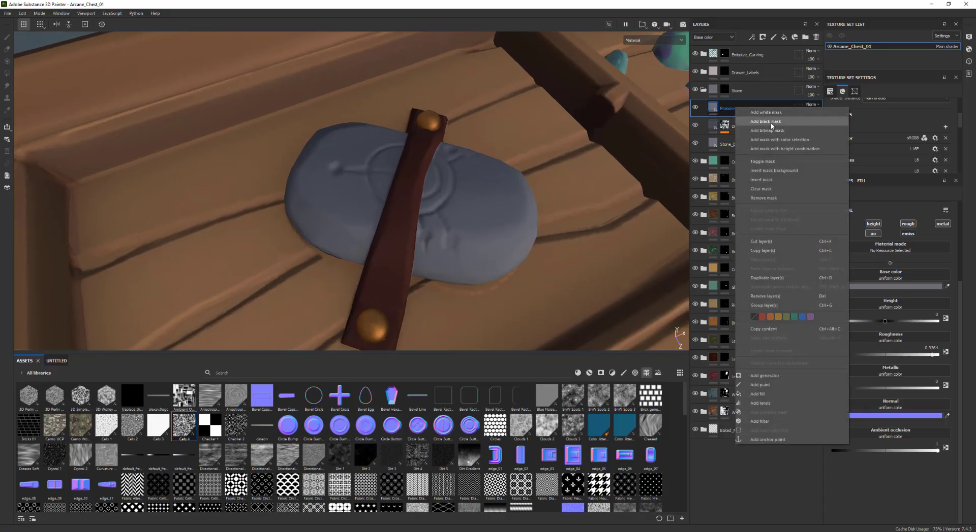
pyautogui.click(767, 122)
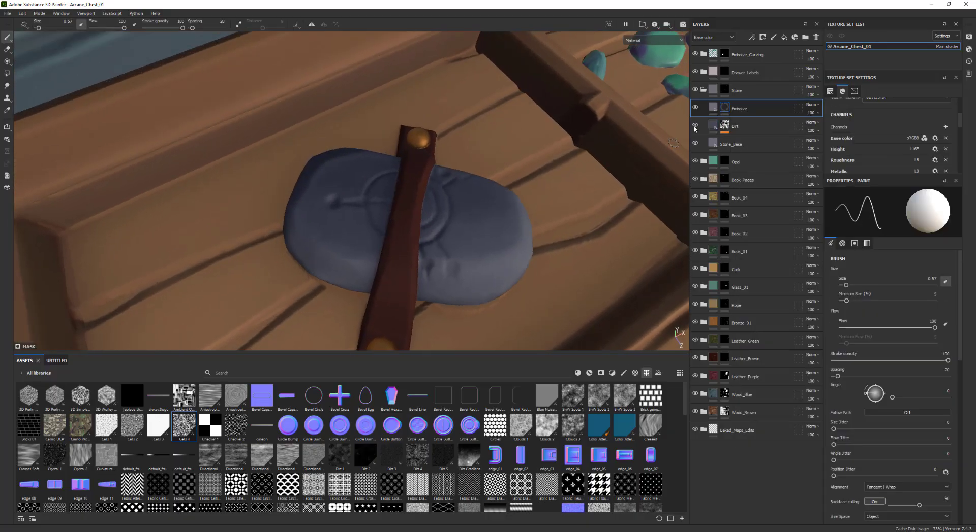
pyautogui.click(713, 108)
pyautogui.click(856, 286)
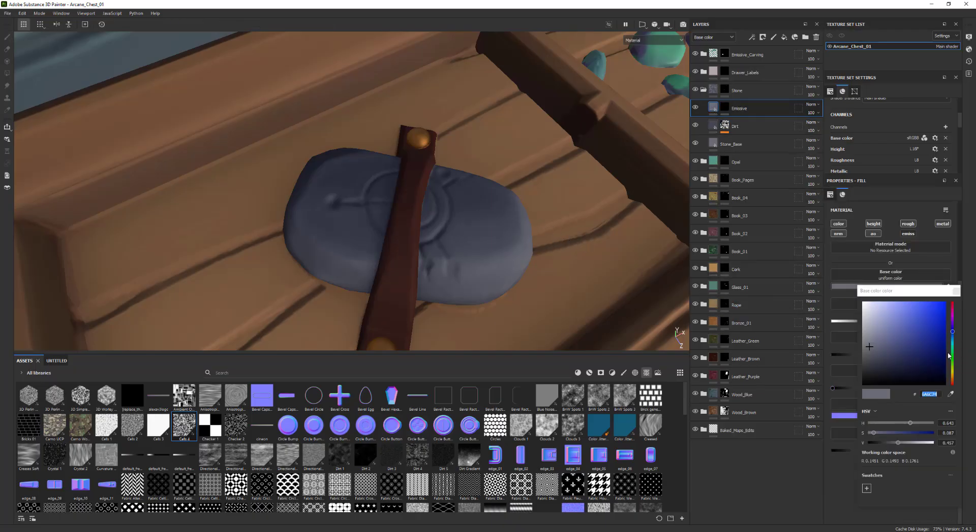
pyautogui.click(953, 363)
pyautogui.moveTo(954, 364); pyautogui.dragTo(953, 357)
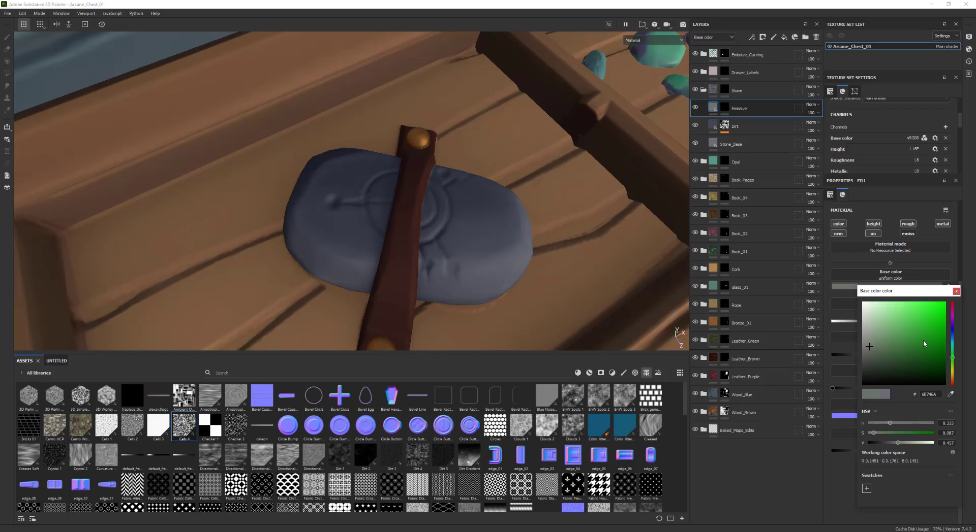
pyautogui.click(896, 322)
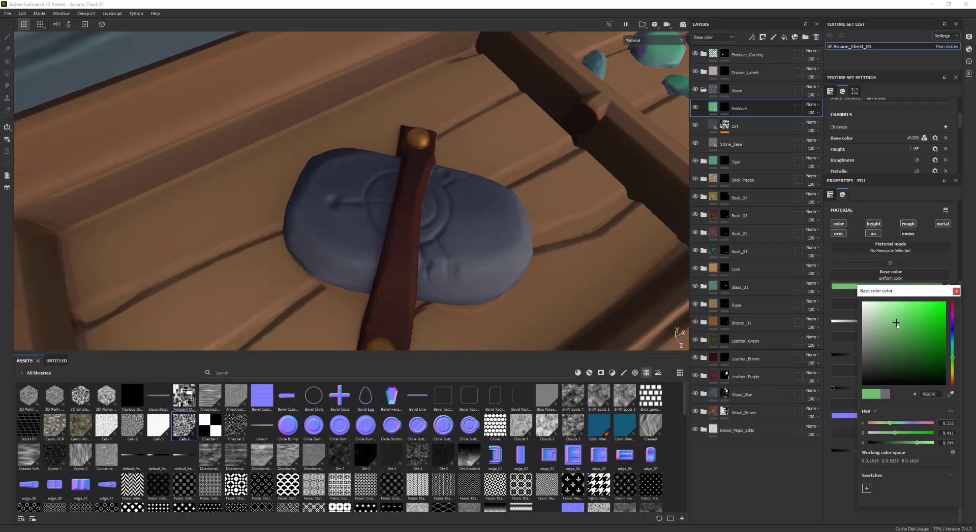
pyautogui.moveTo(952, 354); pyautogui.dragTo(952, 350)
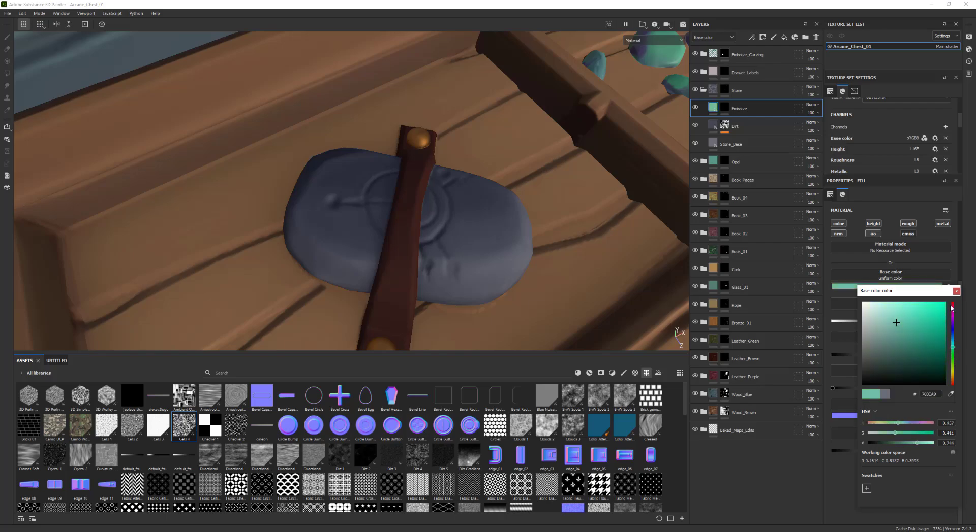
pyautogui.click(956, 292)
pyautogui.keyDown('alt'); pyautogui.moveTo(640, 164); pyautogui.dragTo(627, 163, button='middle'); pyautogui.keyUp('alt')
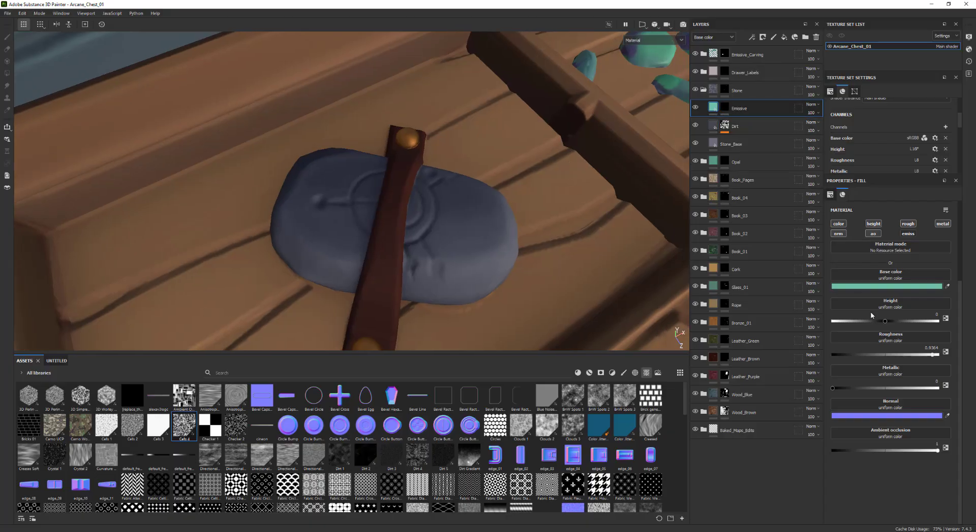
# Enable the emissive channel on the Emissive layer and compare its properties with the Stone_Base and Dirt layers
pyautogui.click(908, 234)
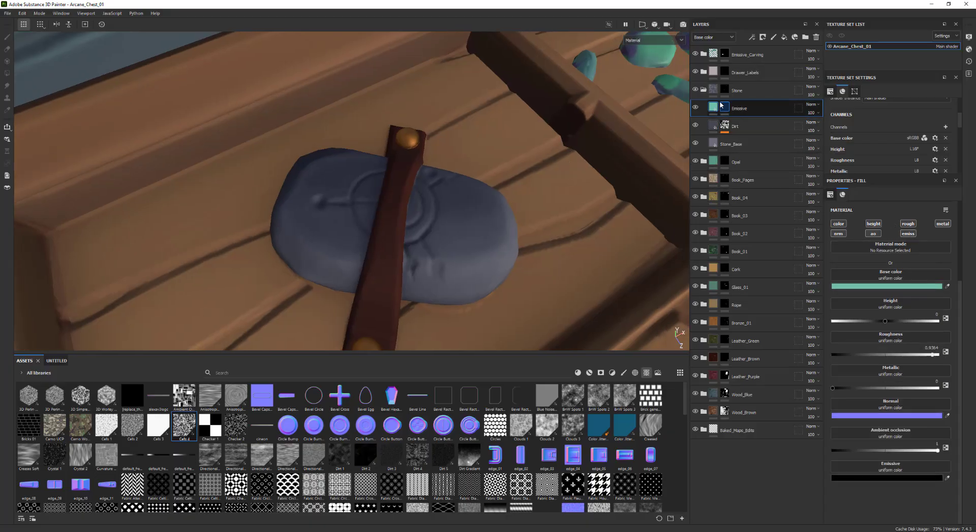
pyautogui.click(713, 144)
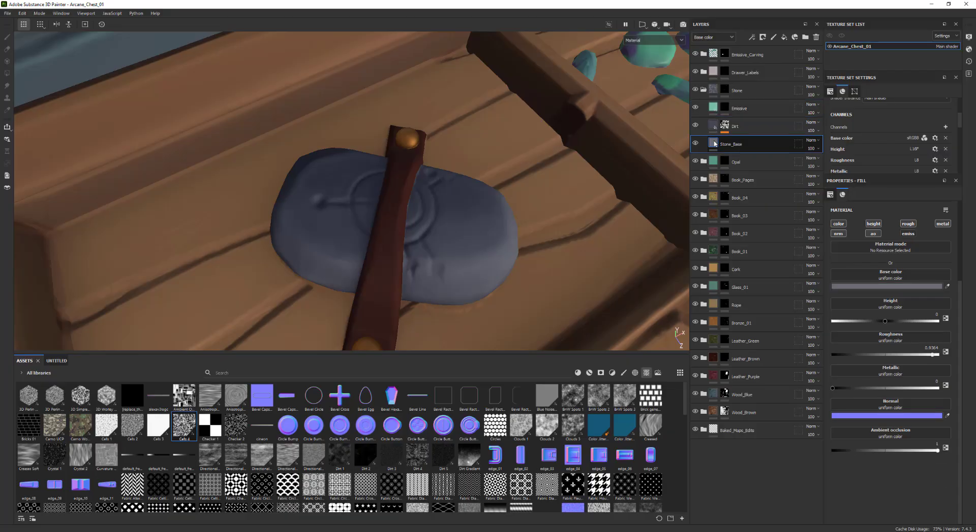
pyautogui.click(714, 126)
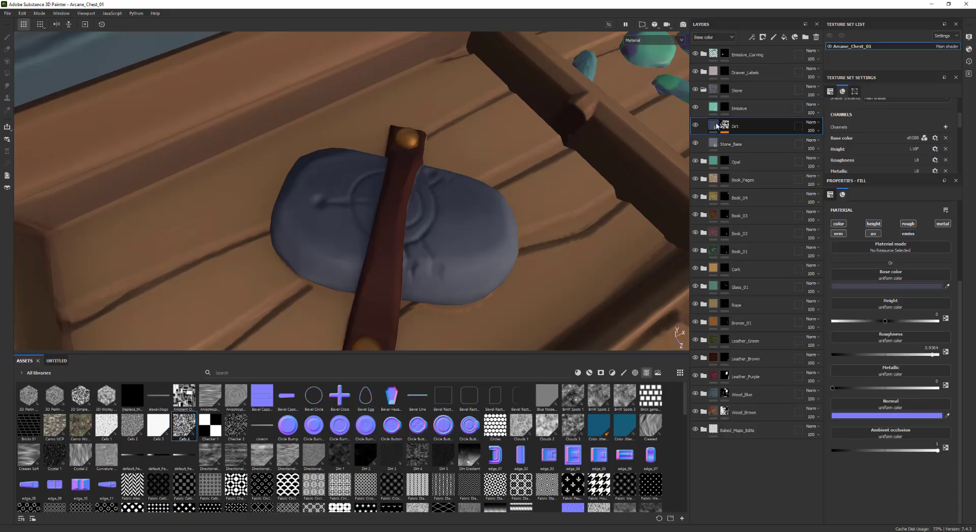
pyautogui.click(714, 110)
pyautogui.keyDown('alt'); pyautogui.moveTo(523, 217); pyautogui.dragTo(510, 223); pyautogui.keyUp('alt')
# Paint the carved symbol's end dot into the Emissive layer's mask with brush size 0.52
pyautogui.click(724, 108)
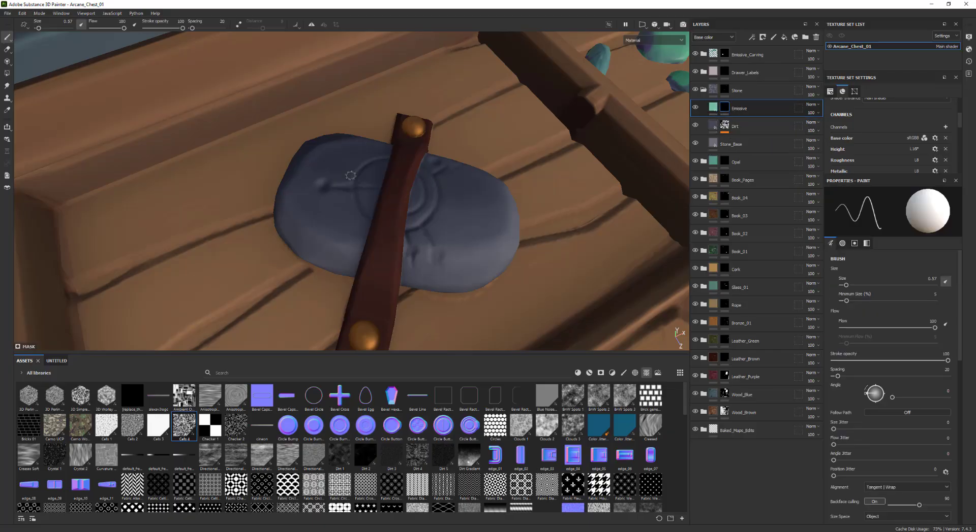
pyautogui.keyDown('alt'); pyautogui.moveTo(350, 175); pyautogui.dragTo(432, 183); pyautogui.keyUp('alt')
pyautogui.keyDown('alt'); pyautogui.moveTo(305, 197); pyautogui.dragTo(332, 198, button='right'); pyautogui.keyUp('alt')
pyautogui.keyDown('alt'); pyautogui.moveTo(332, 199); pyautogui.dragTo(338, 214, button='middle'); pyautogui.keyUp('alt')
pyautogui.keyDown('alt'); pyautogui.moveTo(303, 215); pyautogui.dragTo(363, 230); pyautogui.keyUp('alt')
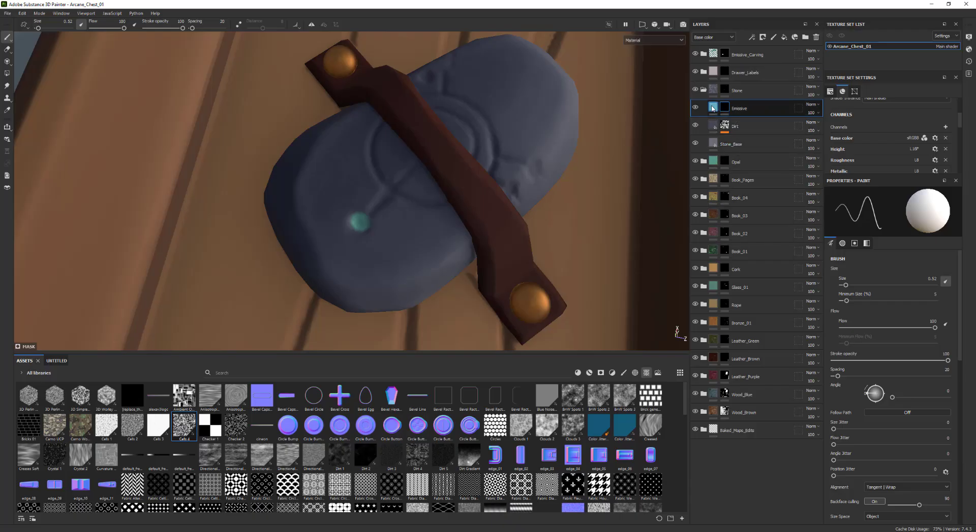
# Set the Emissive layer's emissive color to a teal green close to its base color
pyautogui.click(712, 108)
pyautogui.click(885, 479)
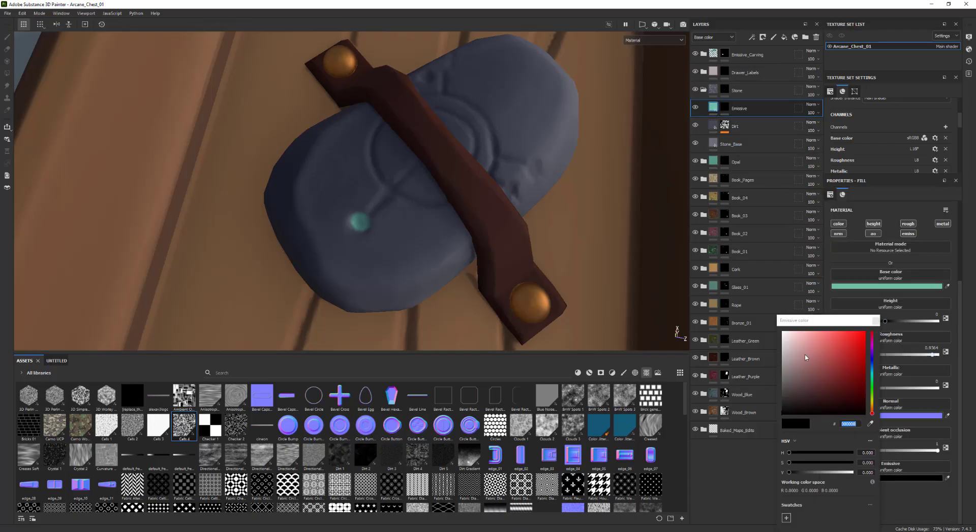
pyautogui.click(869, 425)
pyautogui.click(868, 285)
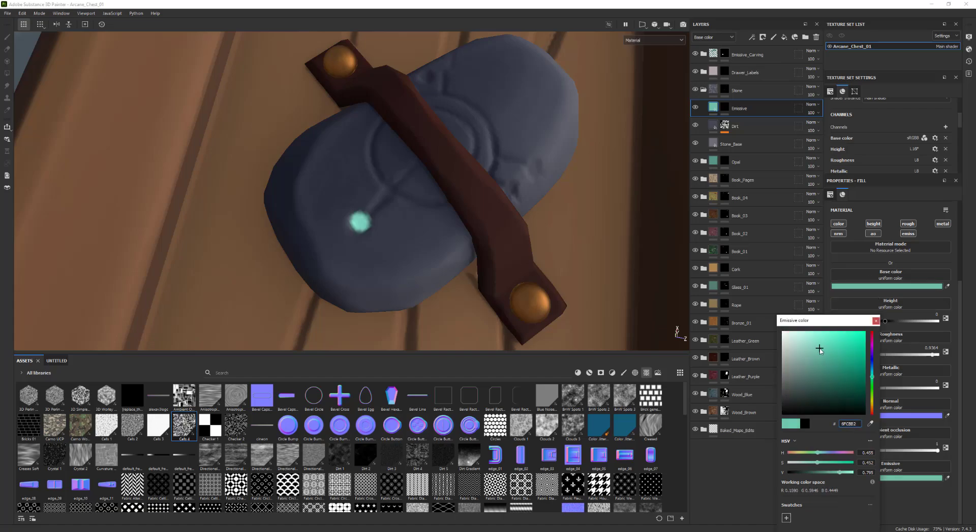
pyautogui.moveTo(823, 353); pyautogui.dragTo(822, 359)
pyautogui.click(876, 322)
pyautogui.keyDown('alt'); pyautogui.moveTo(587, 278); pyautogui.dragTo(630, 285); pyautogui.keyUp('alt')
# Paint the symbol's straight stem and adjoining ring into the Emissive layer's mask, using brush size 0.27 for the thin lines
pyautogui.click(724, 108)
pyautogui.scroll(2, 384, 244)
pyautogui.moveTo(384, 245)
pyautogui.keyDown('alt'); pyautogui.mouseDown()
pyautogui.moveTo(400, 248)
pyautogui.moveTo(396, 239)
pyautogui.mouseUp(); pyautogui.keyUp('alt')
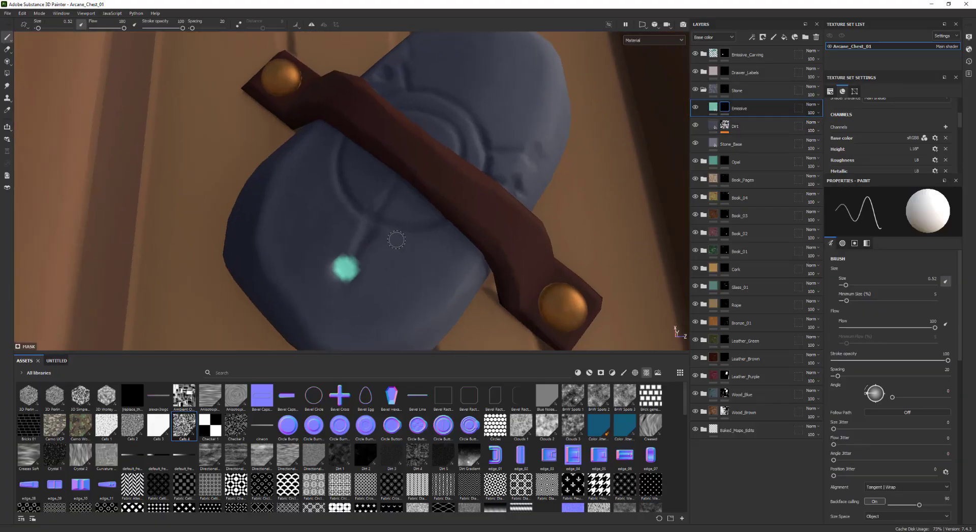
pyautogui.moveTo(399, 180); pyautogui.dragTo(351, 260)
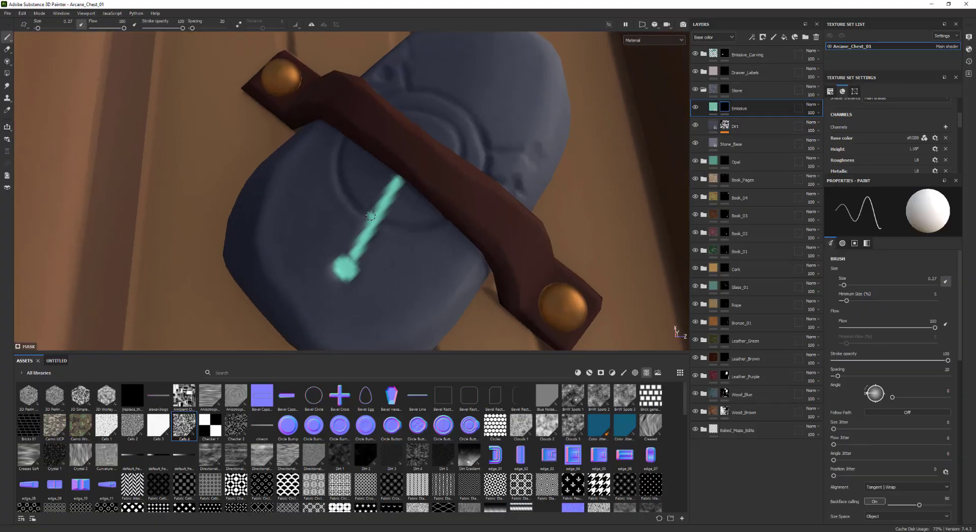
pyautogui.moveTo(374, 220)
pyautogui.mouseDown()
pyautogui.moveTo(342, 137)
pyautogui.moveTo(445, 223)
pyautogui.mouseUp()
# Paint the symbol's concentric rings, branches and small dots on the other side of the leather strap into the Emissive mask
pyautogui.moveTo(453, 219)
pyautogui.keyDown('alt'); pyautogui.mouseDown()
pyautogui.moveTo(489, 215)
pyautogui.moveTo(355, 238)
pyautogui.mouseUp(); pyautogui.keyUp('alt')
pyautogui.moveTo(470, 263); pyautogui.dragTo(472, 287)
pyautogui.moveTo(432, 241)
pyautogui.mouseDown()
pyautogui.moveTo(424, 253)
pyautogui.moveTo(412, 243)
pyautogui.mouseUp()
pyautogui.moveTo(410, 211); pyautogui.dragTo(402, 238)
pyautogui.moveTo(441, 219); pyautogui.dragTo(438, 263)
pyautogui.moveTo(412, 212)
pyautogui.mouseDown()
pyautogui.moveTo(495, 180)
pyautogui.moveTo(491, 133)
pyautogui.mouseUp()
pyautogui.keyDown('alt'); pyautogui.moveTo(442, 195); pyautogui.dragTo(391, 202); pyautogui.keyUp('alt')
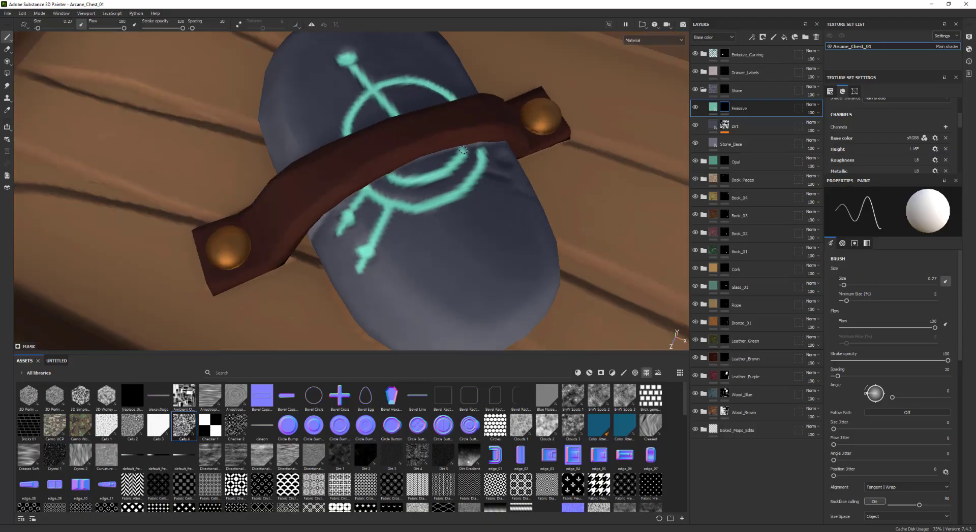
pyautogui.keyDown('alt'); pyautogui.moveTo(463, 150); pyautogui.dragTo(436, 186); pyautogui.keyUp('alt')
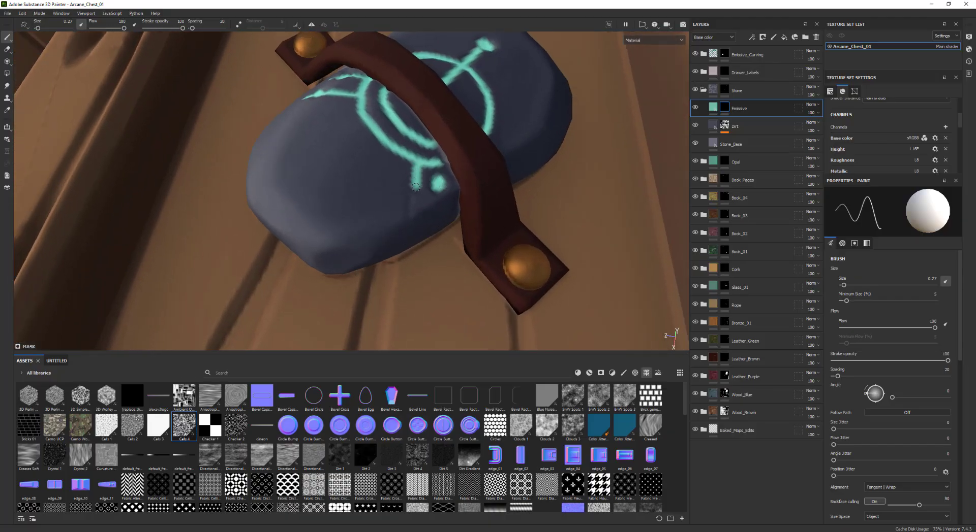
# Examine the painted stone symbol up close and the whole chest from several angles, including the glass bottles
pyautogui.keyDown('alt'); pyautogui.moveTo(532, 239); pyautogui.dragTo(457, 227, button='right'); pyautogui.keyUp('alt')
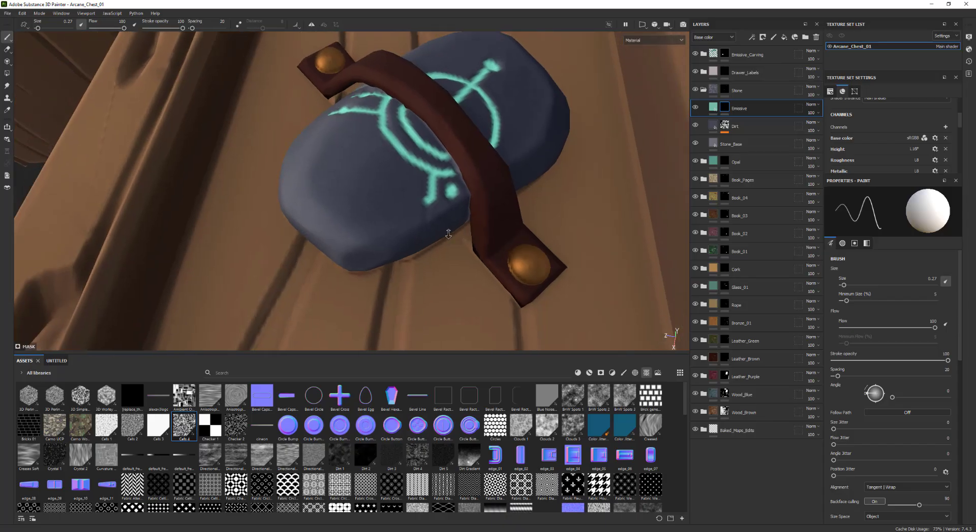
pyautogui.moveTo(457, 227)
pyautogui.keyDown('alt'); pyautogui.mouseDown()
pyautogui.moveTo(392, 196)
pyautogui.moveTo(537, 204)
pyautogui.moveTo(446, 88)
pyautogui.mouseUp(); pyautogui.keyUp('alt')
pyautogui.moveTo(446, 88)
pyautogui.keyDown('alt'); pyautogui.mouseDown(button='right')
pyautogui.moveTo(335, 203)
pyautogui.moveTo(407, 255)
pyautogui.mouseUp(button='right'); pyautogui.keyUp('alt')
pyautogui.keyDown('alt'); pyautogui.moveTo(303, 251); pyautogui.dragTo(244, 203, button='right'); pyautogui.keyUp('alt')
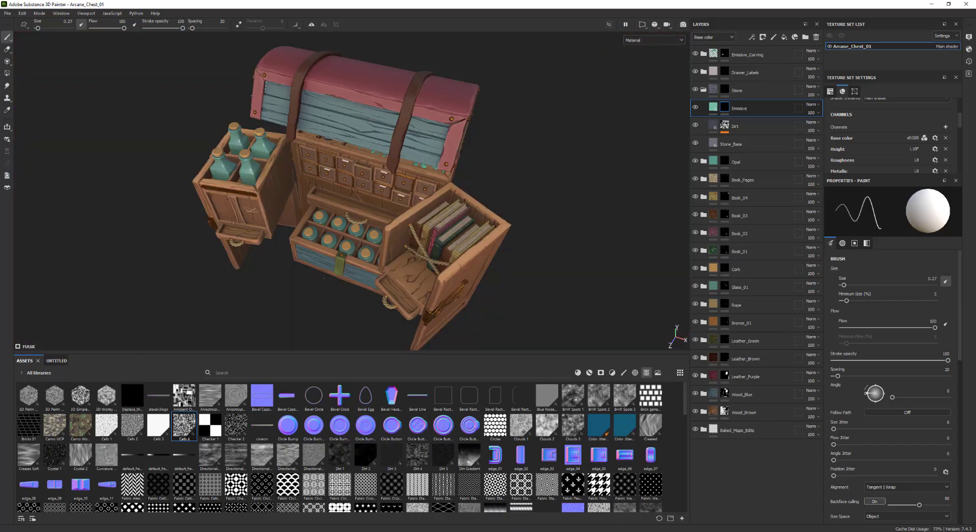
pyautogui.moveTo(244, 203)
pyautogui.keyDown('alt'); pyautogui.mouseDown()
pyautogui.moveTo(325, 172)
pyautogui.moveTo(389, 196)
pyautogui.mouseUp(); pyautogui.keyUp('alt')
pyautogui.keyDown('alt'); pyautogui.moveTo(388, 195); pyautogui.dragTo(432, 213, button='right'); pyautogui.keyUp('alt')
pyautogui.moveTo(427, 206)
pyautogui.keyDown('alt'); pyautogui.mouseDown()
pyautogui.moveTo(449, 203)
pyautogui.moveTo(447, 222)
pyautogui.moveTo(447, 186)
pyautogui.moveTo(469, 192)
pyautogui.moveTo(467, 175)
pyautogui.moveTo(459, 181)
pyautogui.mouseUp(); pyautogui.keyUp('alt')
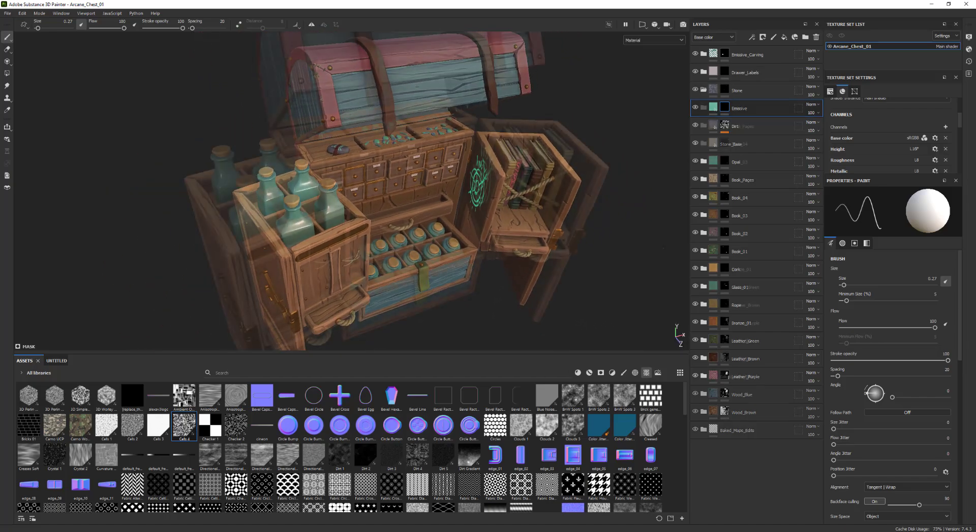
pyautogui.keyDown('alt'); pyautogui.moveTo(458, 204); pyautogui.dragTo(464, 204, button='middle'); pyautogui.keyUp('alt')
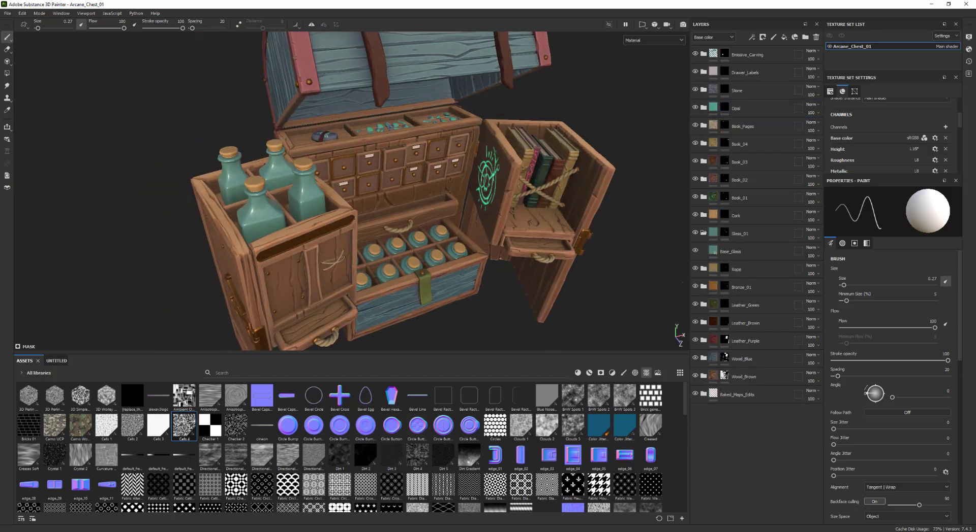
pyautogui.keyDown('alt'); pyautogui.moveTo(407, 203); pyautogui.dragTo(402, 209); pyautogui.keyUp('alt')
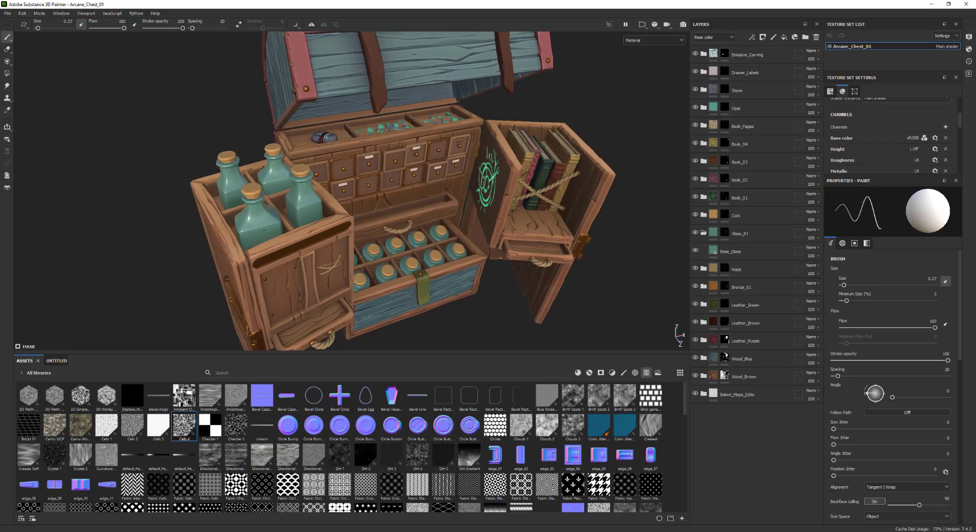
pyautogui.keyDown('alt'); pyautogui.moveTo(605, 250); pyautogui.dragTo(631, 243); pyautogui.keyUp('alt')
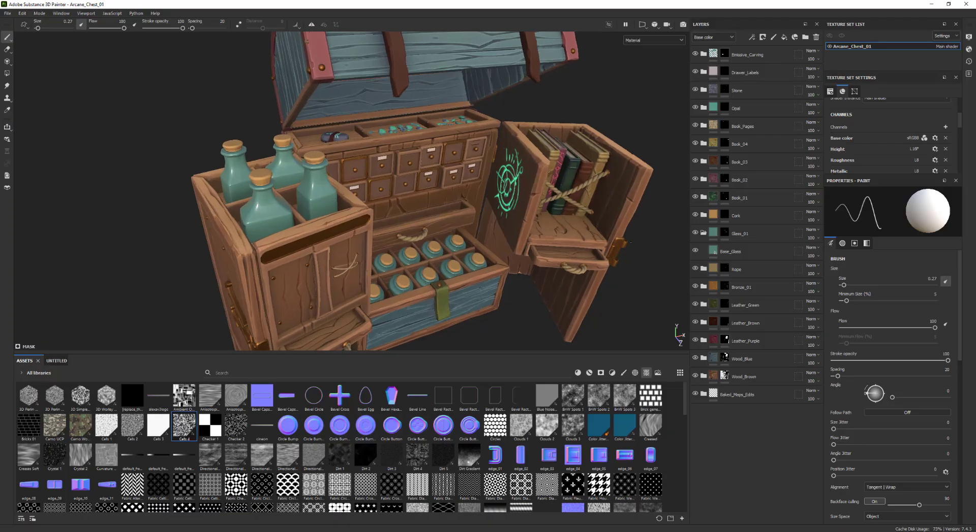
# Copy the SoMuchDiffuse layer from the Wood_Blue folder into the Glass_01 folder, above Base_Glass
pyautogui.click(577, 373)
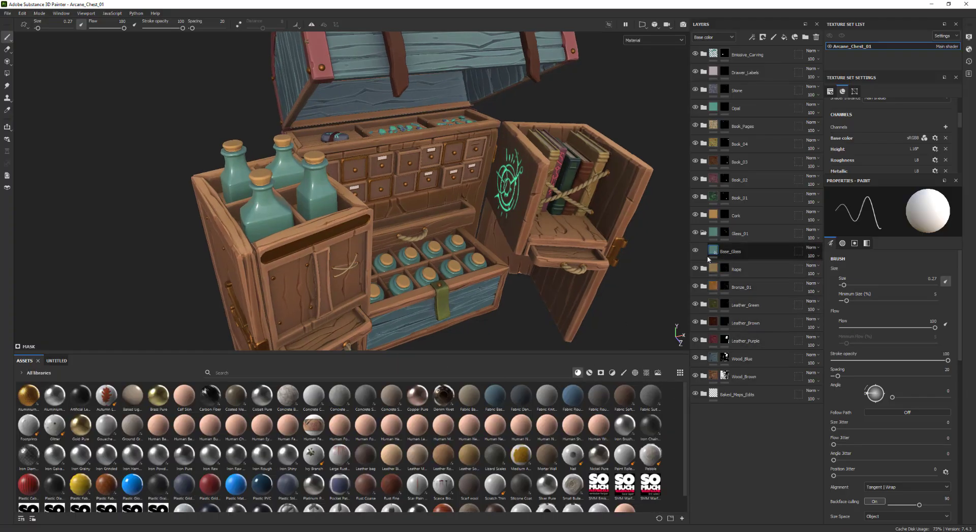
pyautogui.click(704, 359)
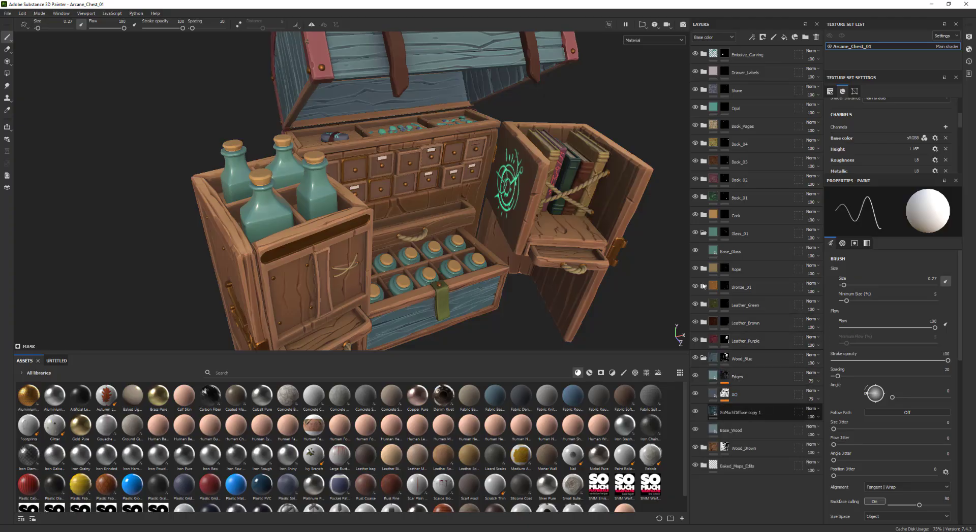
pyautogui.click(735, 251)
pyautogui.hotkey('ctrl', 'v')
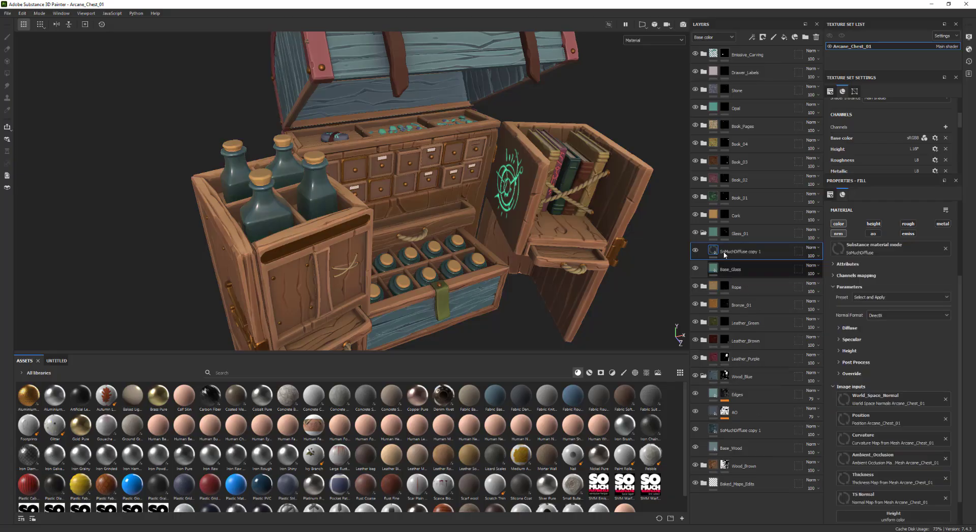
# Raise the Base_Glass layer's roughness to about 0.69, checking the bottles' shine
pyautogui.keyDown('alt'); pyautogui.moveTo(436, 229); pyautogui.dragTo(600, 286); pyautogui.keyUp('alt')
pyautogui.click(738, 270)
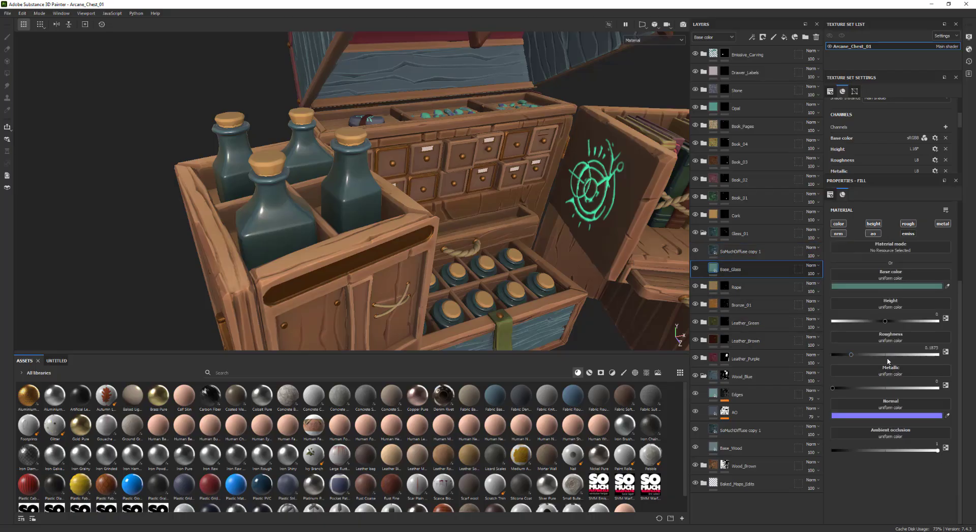
pyautogui.moveTo(894, 356)
pyautogui.mouseDown()
pyautogui.moveTo(846, 355)
pyautogui.moveTo(905, 358)
pyautogui.mouseUp()
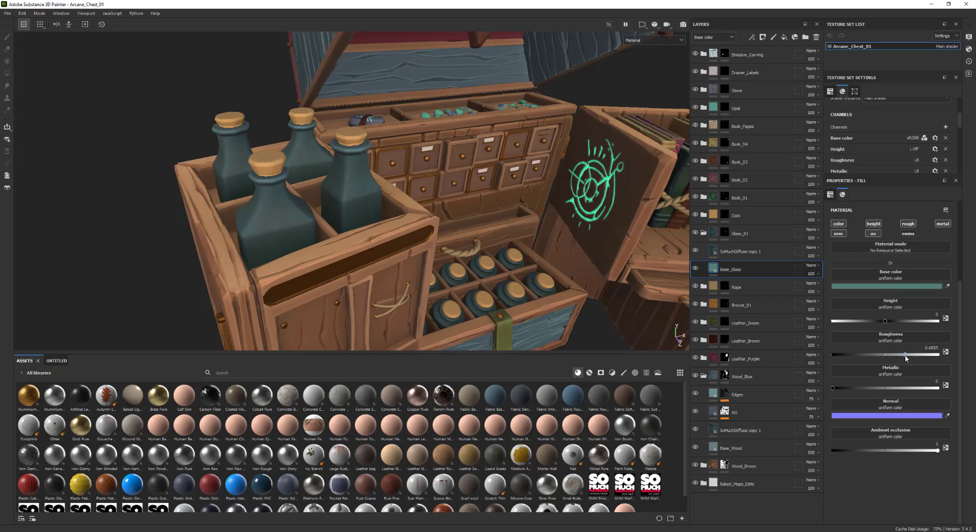
pyautogui.keyDown('alt'); pyautogui.moveTo(290, 185); pyautogui.dragTo(305, 200); pyautogui.keyUp('alt')
# Set the glass SoMuchDiffuse layer's Diffuse Color by sampling the teal of the Base_Glass layer
pyautogui.click(734, 251)
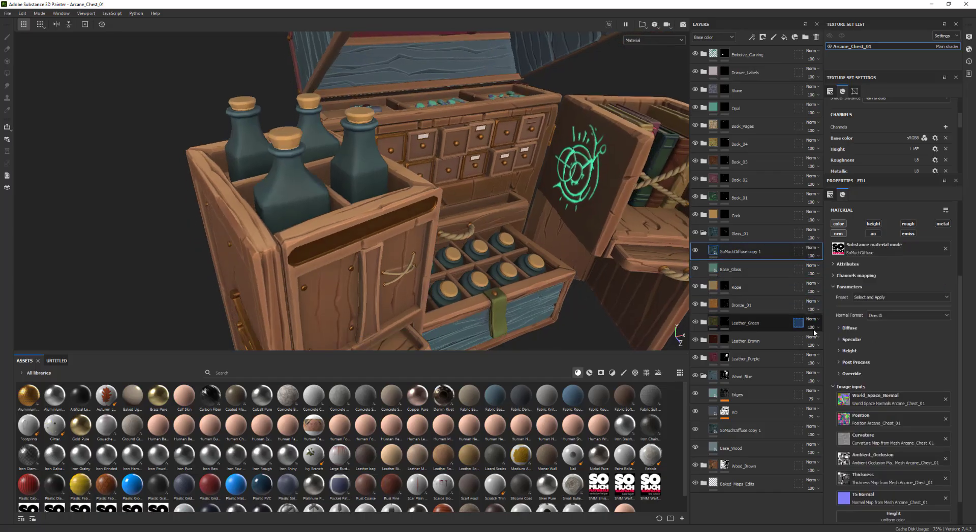
pyautogui.scroll(2, 854, 347)
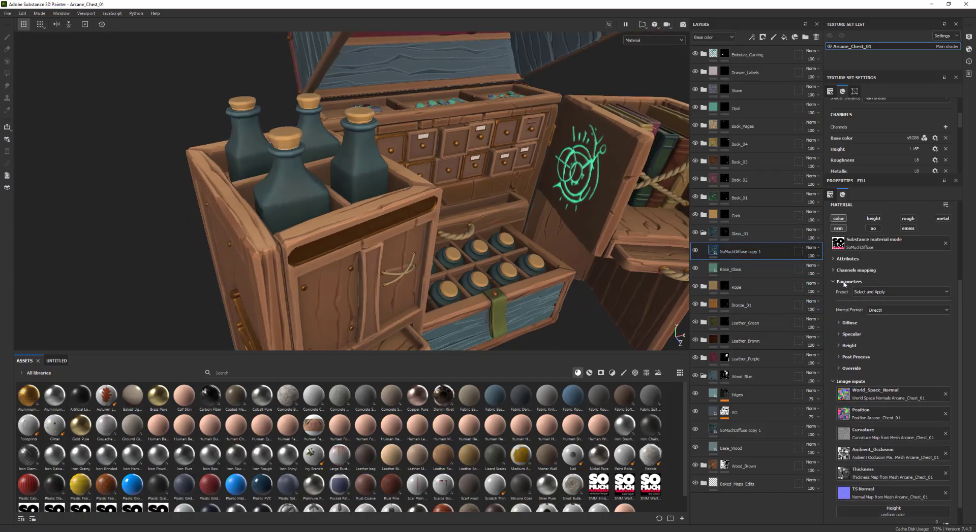
pyautogui.click(840, 348)
pyautogui.keyDown('alt'); pyautogui.moveTo(503, 274); pyautogui.dragTo(529, 280); pyautogui.keyUp('alt')
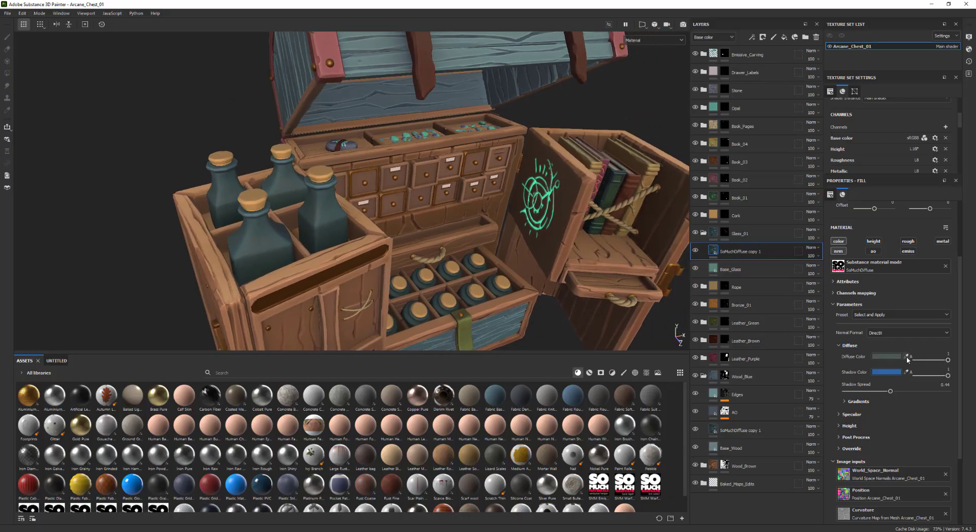
pyautogui.moveTo(906, 356); pyautogui.dragTo(712, 268)
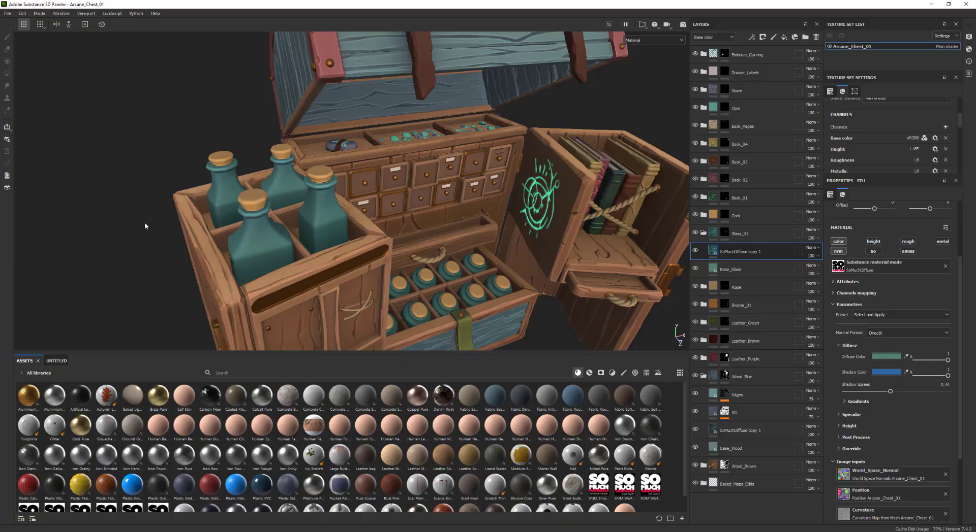
pyautogui.keyDown('alt'); pyautogui.moveTo(145, 226); pyautogui.dragTo(168, 227); pyautogui.keyUp('alt')
pyautogui.keyDown('alt'); pyautogui.moveTo(168, 227); pyautogui.dragTo(137, 229, button='right'); pyautogui.keyUp('alt')
# Adjust the glass Diffuse Color to a softer teal and change its Shadow Color to a dark navy blue
pyautogui.click(885, 357)
pyautogui.moveTo(818, 366); pyautogui.dragTo(889, 426)
pyautogui.click(877, 321)
pyautogui.click(892, 372)
pyautogui.click(884, 321)
# Set the specular Number of Lights to 7 for the glass SoMuchDiffuse layer
pyautogui.scroll(-2, 843, 374)
pyautogui.click(840, 370)
pyautogui.keyDown('alt'); pyautogui.moveTo(153, 229); pyautogui.dragTo(163, 221); pyautogui.keyUp('alt')
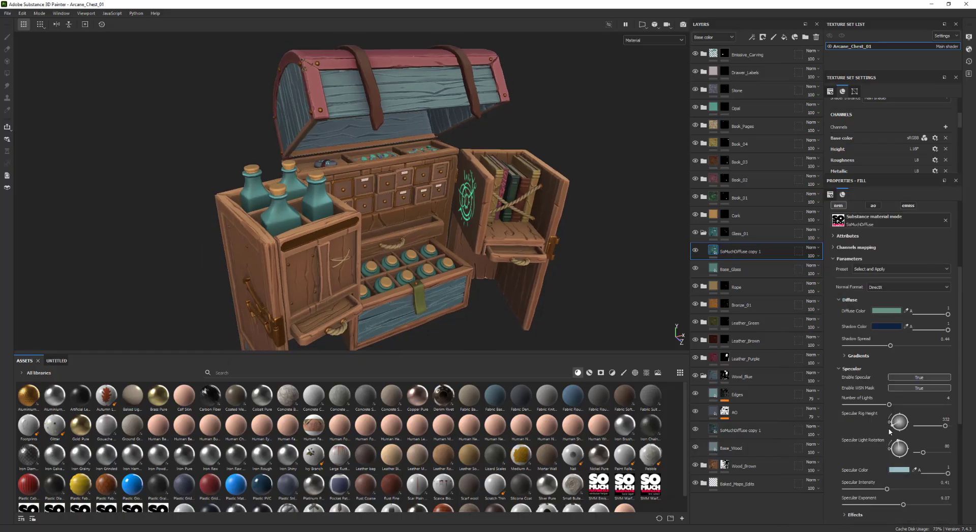
pyautogui.scroll(-1, 889, 429)
pyautogui.moveTo(889, 360); pyautogui.dragTo(932, 360)
pyautogui.keyDown('alt'); pyautogui.moveTo(562, 306); pyautogui.dragTo(500, 279); pyautogui.keyUp('alt')
# Set Specular Light Rotation to 306, Specular Intensity to 0.55 and Specular Exponent to 11.67, and expand the specular Effects
pyautogui.moveTo(922, 407); pyautogui.dragTo(943, 407)
pyautogui.moveTo(886, 443); pyautogui.dragTo(919, 460)
pyautogui.click(854, 468)
pyautogui.scroll(-3, 863, 465)
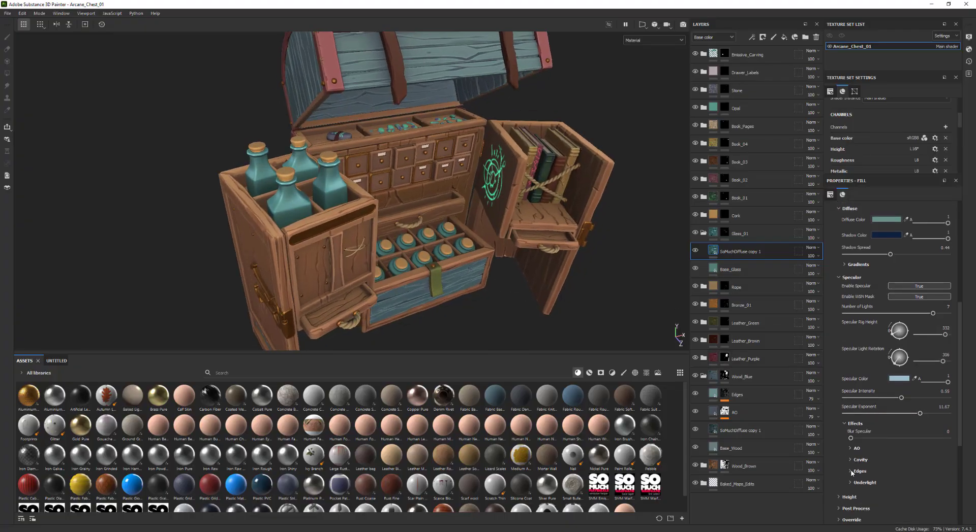
# Give the glass layer's specular Edges a pale blue Edge Color and lower the Specular Edge WSN Mask
pyautogui.click(903, 425)
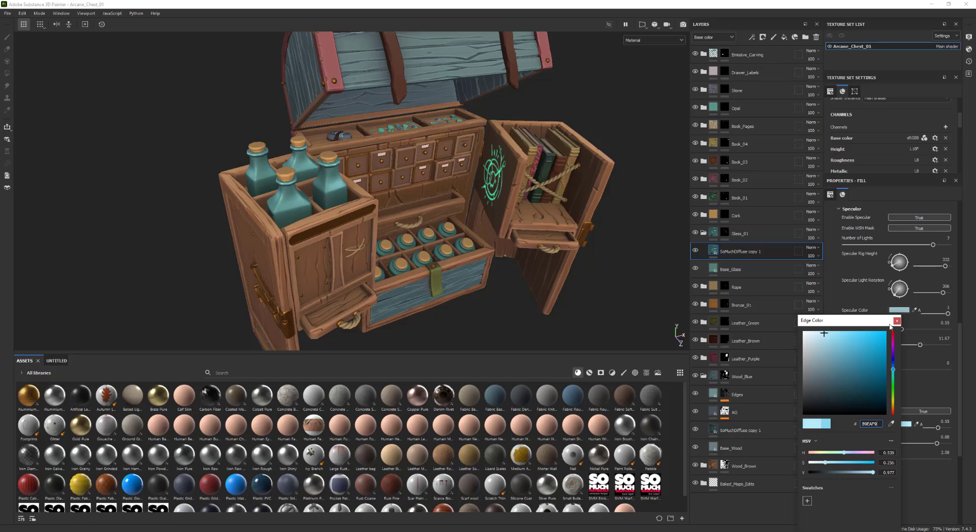
pyautogui.moveTo(936, 443); pyautogui.dragTo(873, 445)
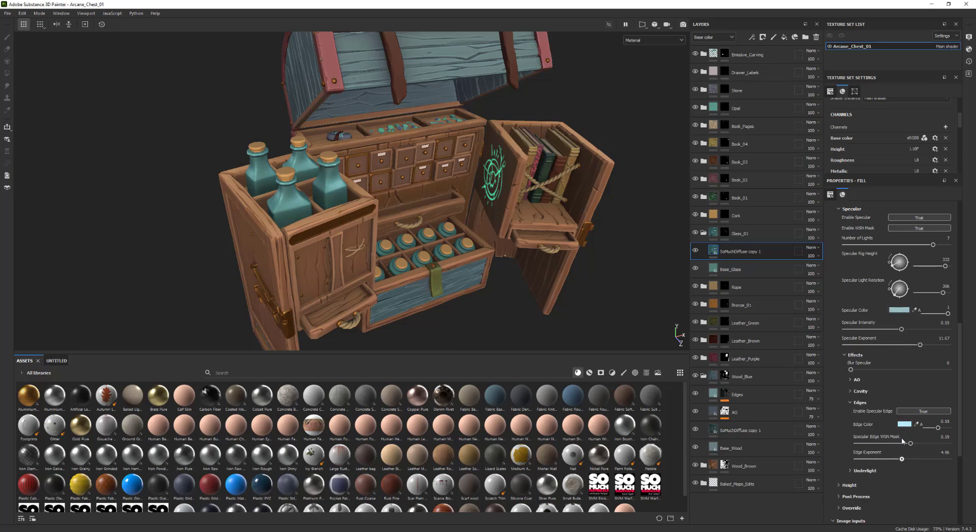
pyautogui.scroll(4, 864, 369)
pyautogui.scroll(-2, 512, 266)
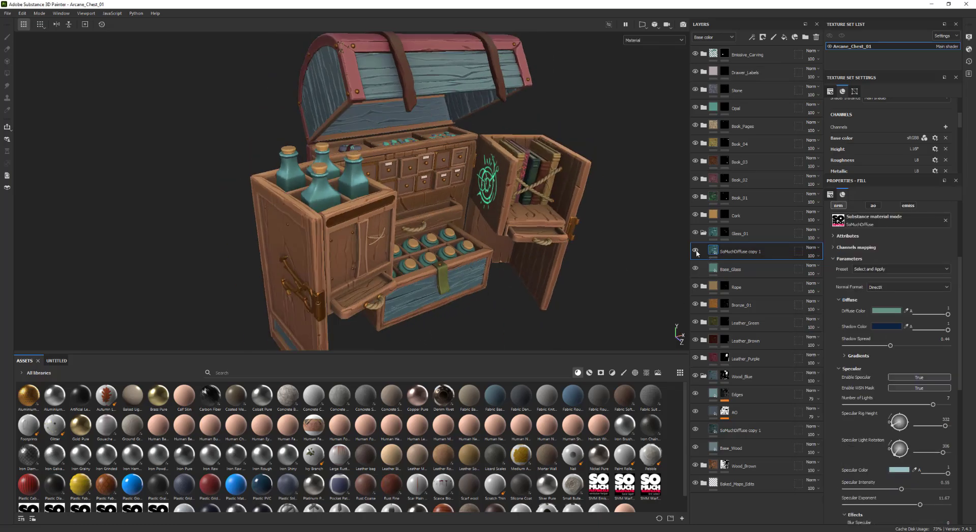
# Compare the bottles with the glass SoMuchDiffuse layer hidden and shown
pyautogui.click(695, 250)
pyautogui.click(695, 250)
pyautogui.scroll(2, 401, 224)
pyautogui.keyDown('alt'); pyautogui.moveTo(400, 225); pyautogui.dragTo(432, 211); pyautogui.keyUp('alt')
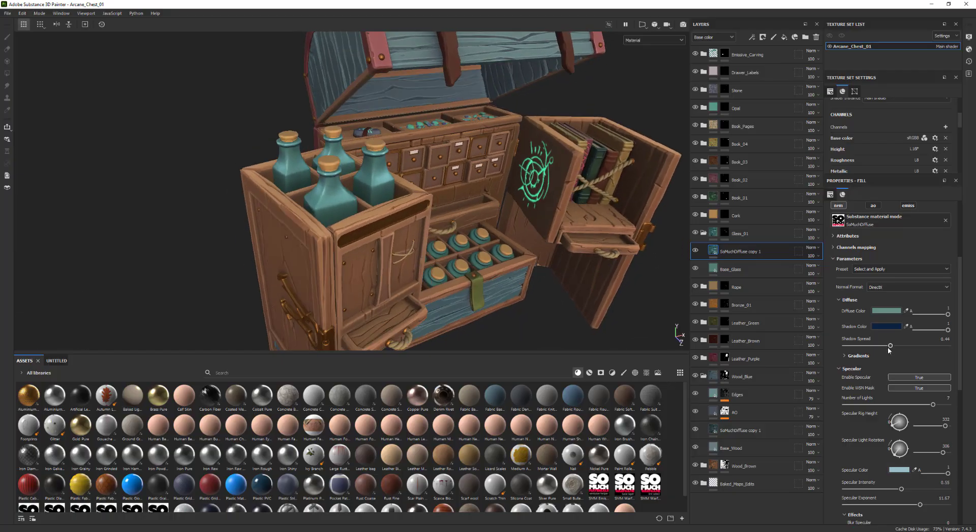
# Enable the glass SoMuchDiffuse layer's Select Gradient with a reduced Gradient Spread and a dark olive-green Back Gradient Color
pyautogui.click(862, 356)
pyautogui.click(871, 389)
pyautogui.scroll(-1, 884, 407)
pyautogui.moveTo(923, 435); pyautogui.dragTo(911, 430)
pyautogui.click(910, 411)
pyautogui.click(899, 396)
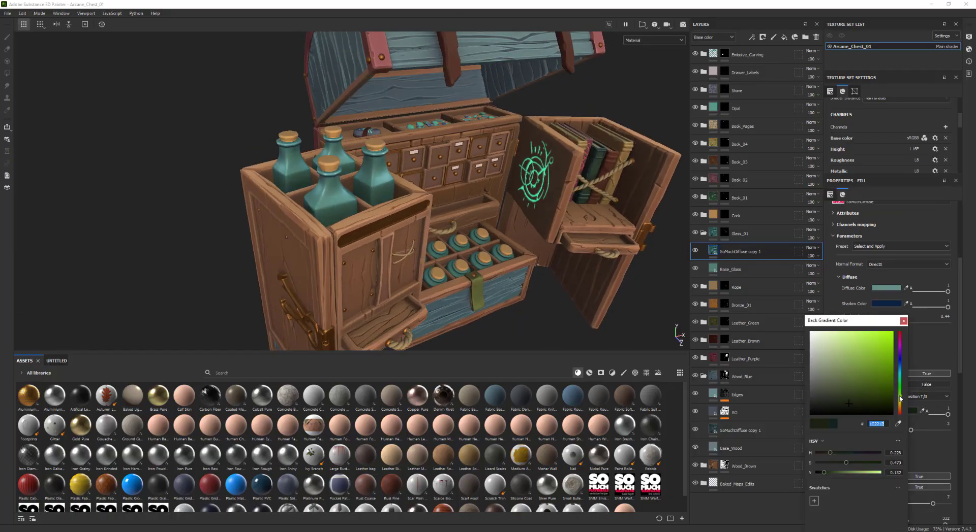
pyautogui.keyDown('alt'); pyautogui.moveTo(406, 223); pyautogui.dragTo(391, 230); pyautogui.keyUp('alt')
pyautogui.moveTo(849, 389)
pyautogui.mouseDown()
pyautogui.moveTo(859, 409)
pyautogui.moveTo(849, 401)
pyautogui.mouseUp()
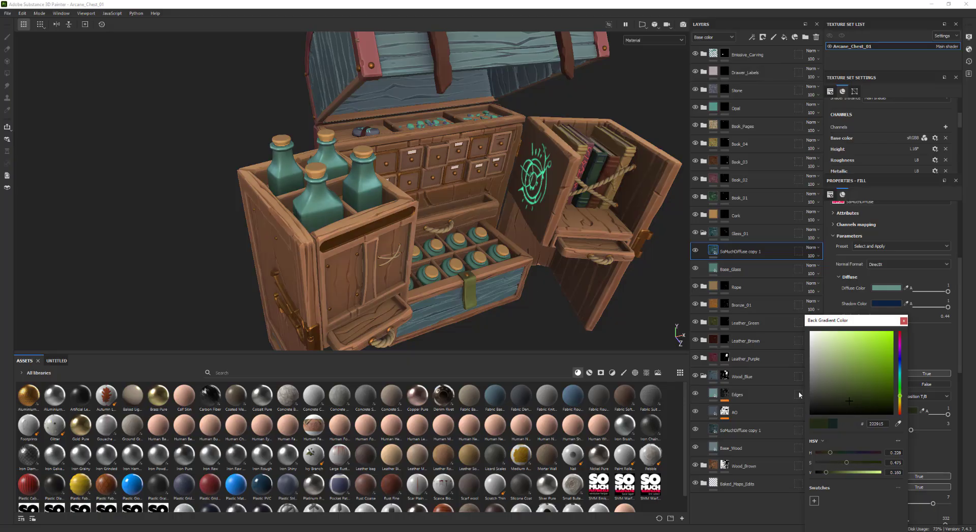
pyautogui.scroll(-3, 508, 272)
# Duplicate the Base_Glass layer, place the copy above the glass SoMuchDiffuse layer and give it a black mask
pyautogui.keyDown('alt'); pyautogui.moveTo(508, 272); pyautogui.dragTo(571, 243); pyautogui.keyUp('alt')
pyautogui.scroll(2, 528, 280)
pyautogui.click(731, 270)
pyautogui.hotkey('ctrl', 'd')
pyautogui.moveTo(730, 270); pyautogui.dragTo(730, 244)
pyautogui.rightClick(715, 252)
pyautogui.click(737, 15)
# Add a Metal Edge Wear generator to the copied glass layer's mask and rename the layer Edges
pyautogui.keyDown('alt'); pyautogui.moveTo(558, 249); pyautogui.dragTo(531, 254); pyautogui.keyUp('alt')
pyautogui.rightClick(718, 249)
pyautogui.rightClick(724, 250)
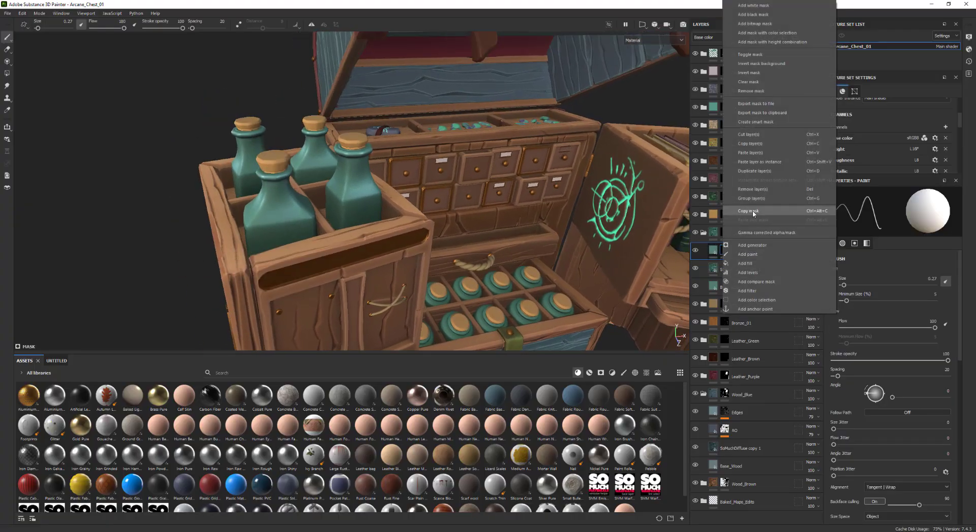
pyautogui.click(753, 246)
pyautogui.click(868, 219)
pyautogui.click(936, 289)
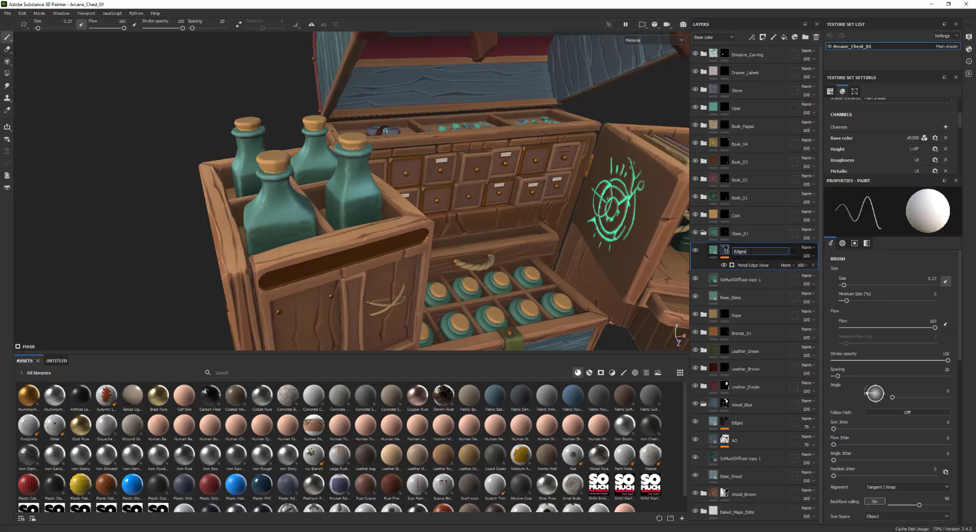
# Set the glass Edges layer's base color to a light teal
pyautogui.click(713, 251)
pyautogui.click(873, 288)
pyautogui.click(795, 321)
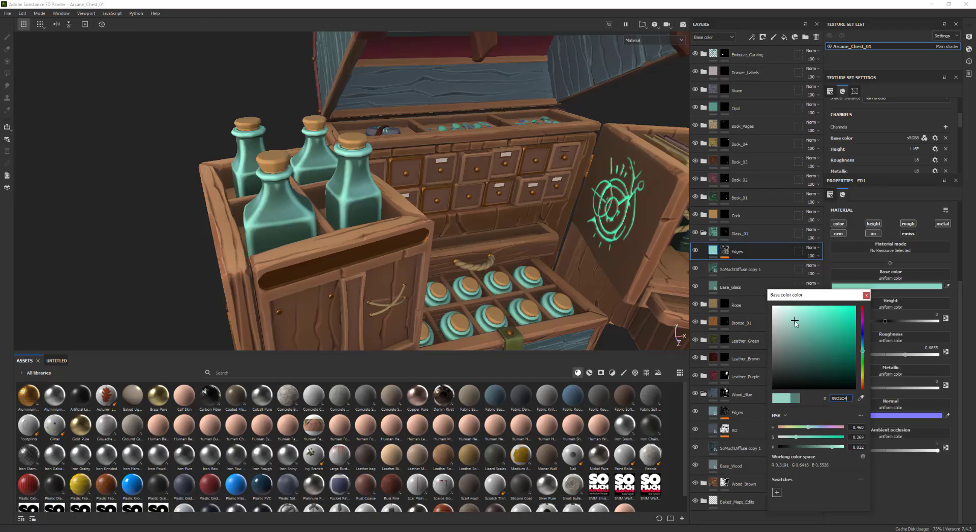
pyautogui.keyDown('alt'); pyautogui.moveTo(508, 213); pyautogui.dragTo(549, 218); pyautogui.keyUp('alt')
pyautogui.scroll(-4, 548, 219)
pyautogui.click(865, 297)
# Set the Metal Edge Wear's Wear Level to 0.65 and Wear Contrast to 0.44, and the Edges layer's opacity to 18
pyautogui.click(725, 258)
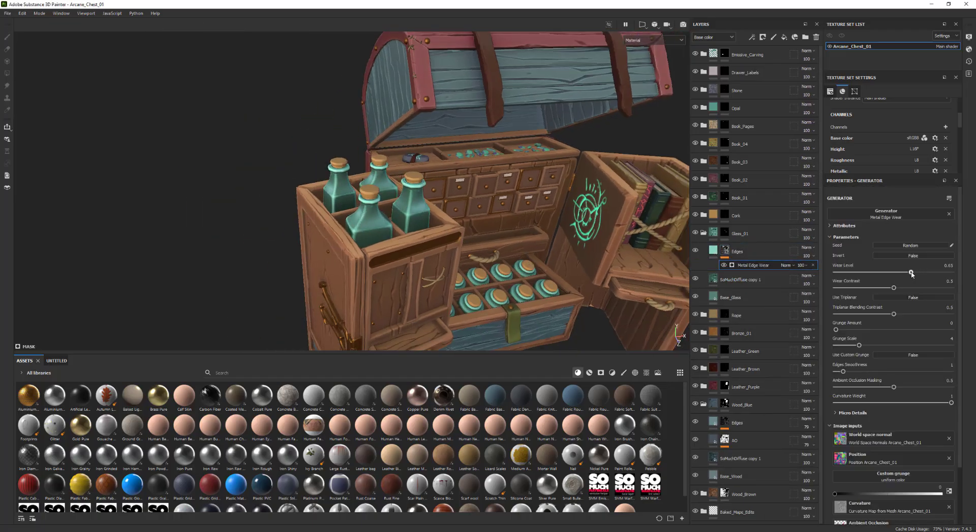
pyautogui.moveTo(903, 289); pyautogui.dragTo(886, 288)
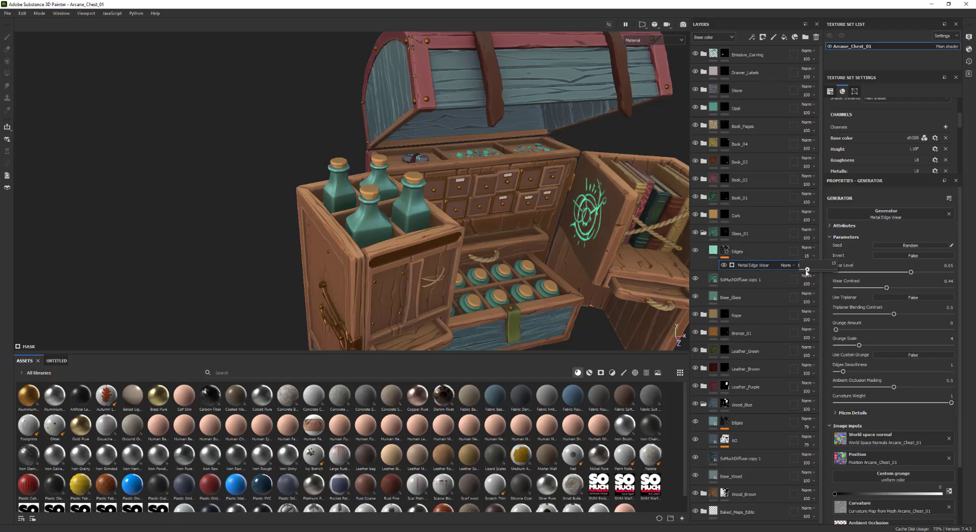
pyautogui.scroll(-3, 420, 260)
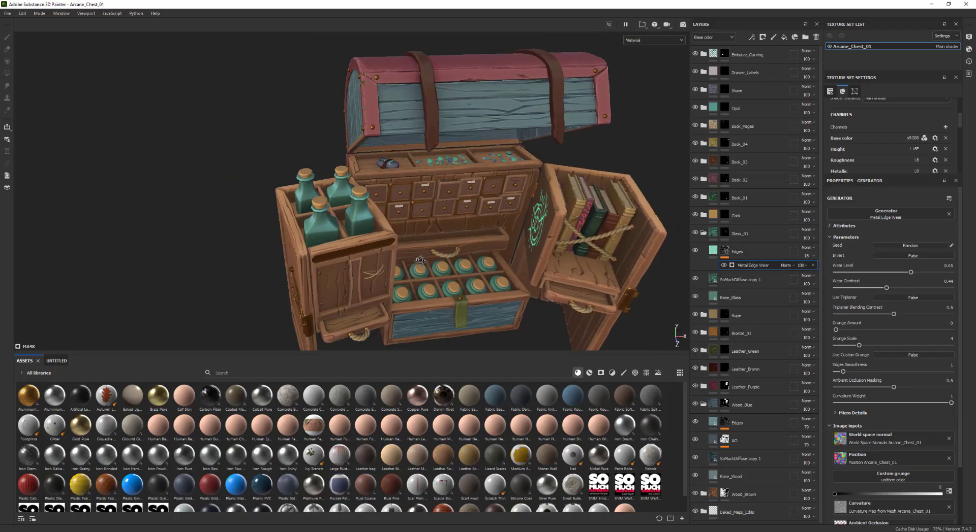
pyautogui.keyDown('alt'); pyautogui.moveTo(420, 260); pyautogui.dragTo(470, 249); pyautogui.keyUp('alt')
pyautogui.scroll(3, 470, 249)
# Lower the Base_Glass layer's Roughness to 0.3004
pyautogui.click(732, 298)
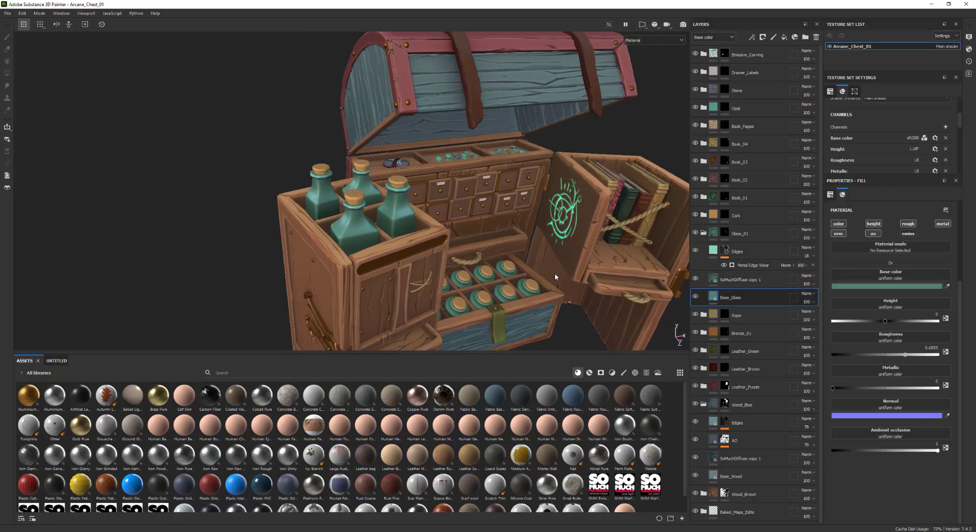
pyautogui.moveTo(867, 359)
pyautogui.mouseDown()
pyautogui.moveTo(847, 357)
pyautogui.moveTo(863, 355)
pyautogui.mouseUp()
pyautogui.keyDown('alt'); pyautogui.moveTo(656, 285); pyautogui.dragTo(605, 280, button='right'); pyautogui.keyUp('alt')
pyautogui.keyDown('alt'); pyautogui.moveTo(604, 279); pyautogui.dragTo(514, 271, button='middle'); pyautogui.keyUp('alt')
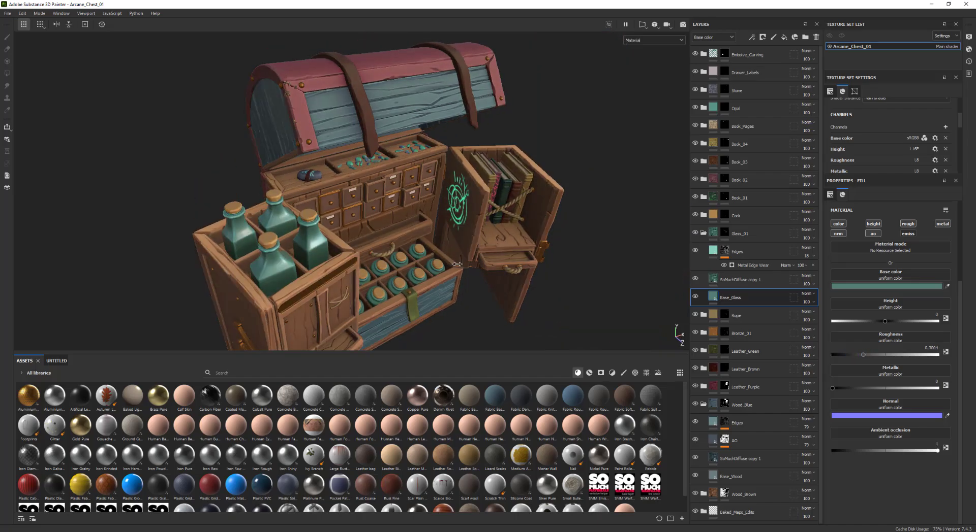
pyautogui.keyDown('alt'); pyautogui.moveTo(444, 254); pyautogui.dragTo(494, 274, button='right'); pyautogui.keyUp('alt')
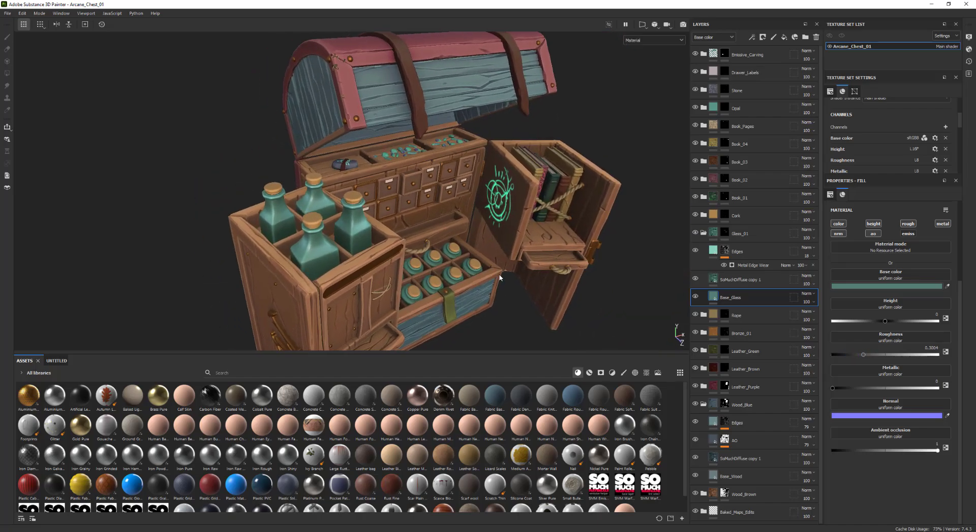
# Check the bottles' reflections from several angles and refine the Base_Glass Roughness to 0.2944
pyautogui.keyDown('alt'); pyautogui.moveTo(500, 278); pyautogui.dragTo(438, 292); pyautogui.keyUp('alt')
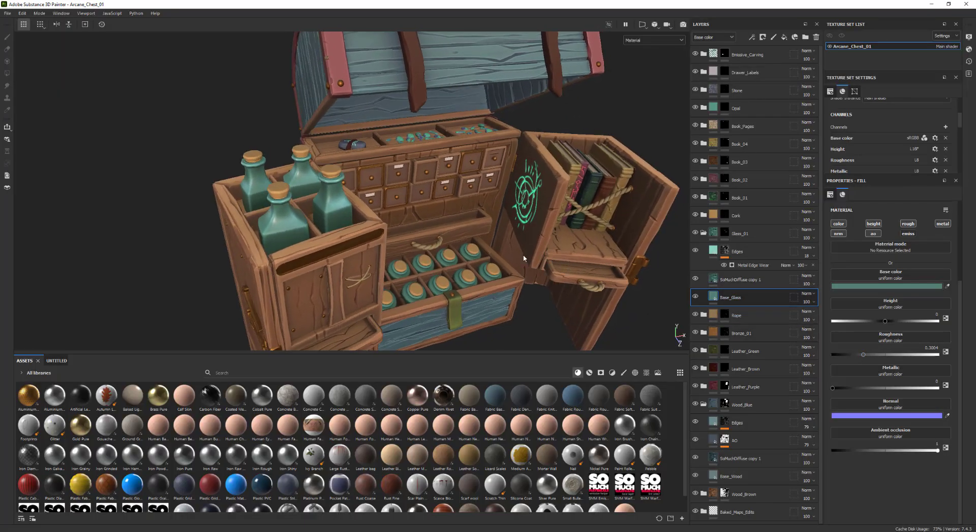
pyautogui.keyDown('alt'); pyautogui.moveTo(523, 258); pyautogui.dragTo(443, 265); pyautogui.keyUp('alt')
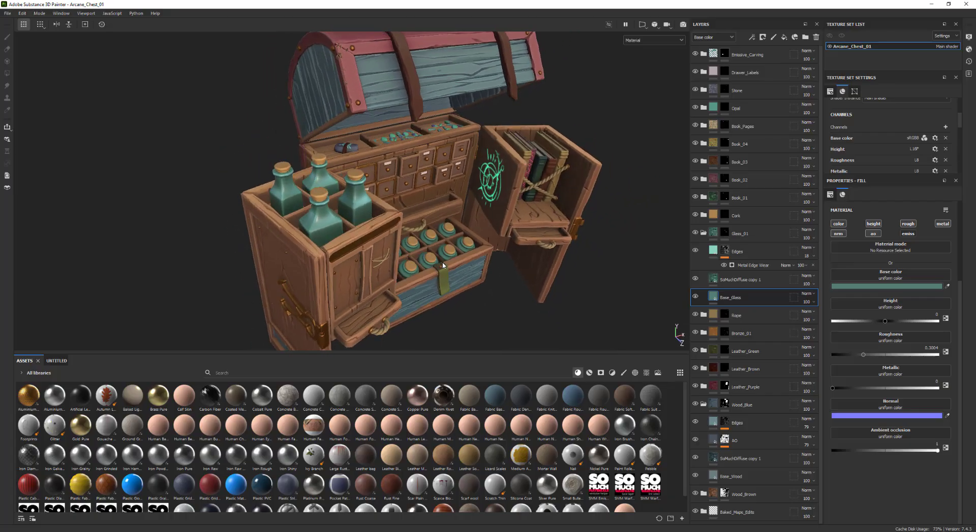
pyautogui.keyDown('alt'); pyautogui.moveTo(374, 239); pyautogui.dragTo(432, 245); pyautogui.keyUp('alt')
pyautogui.keyDown('alt'); pyautogui.moveTo(432, 245); pyautogui.dragTo(500, 275, button='right'); pyautogui.keyUp('alt')
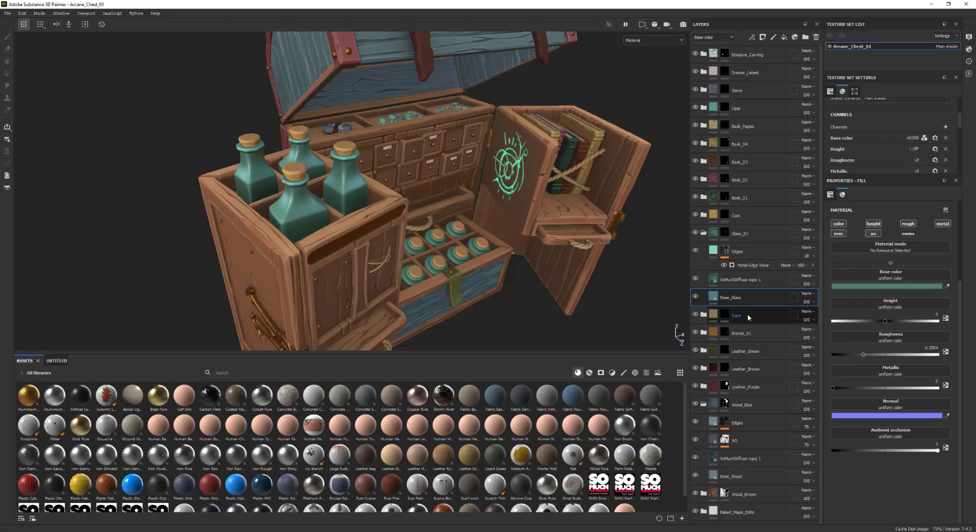
pyautogui.keyDown('alt'); pyautogui.moveTo(405, 204); pyautogui.dragTo(303, 203); pyautogui.keyUp('alt')
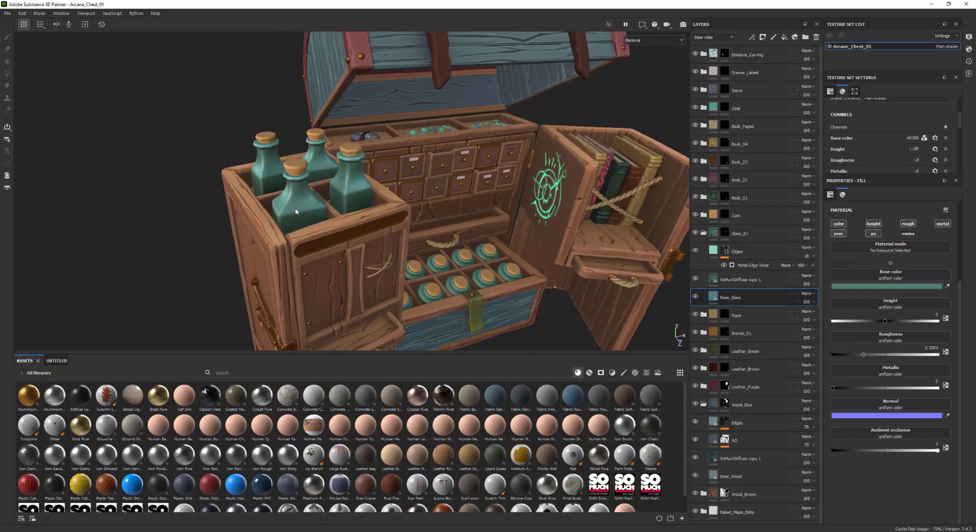
pyautogui.keyDown('alt'); pyautogui.moveTo(296, 211); pyautogui.dragTo(287, 196); pyautogui.keyUp('alt')
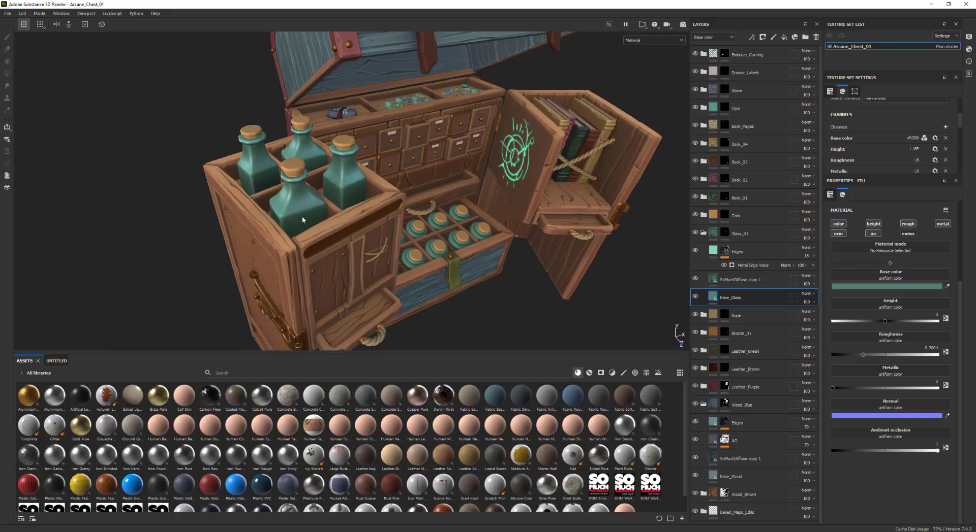
pyautogui.keyDown('alt'); pyautogui.moveTo(340, 233); pyautogui.dragTo(479, 255); pyautogui.keyUp('alt')
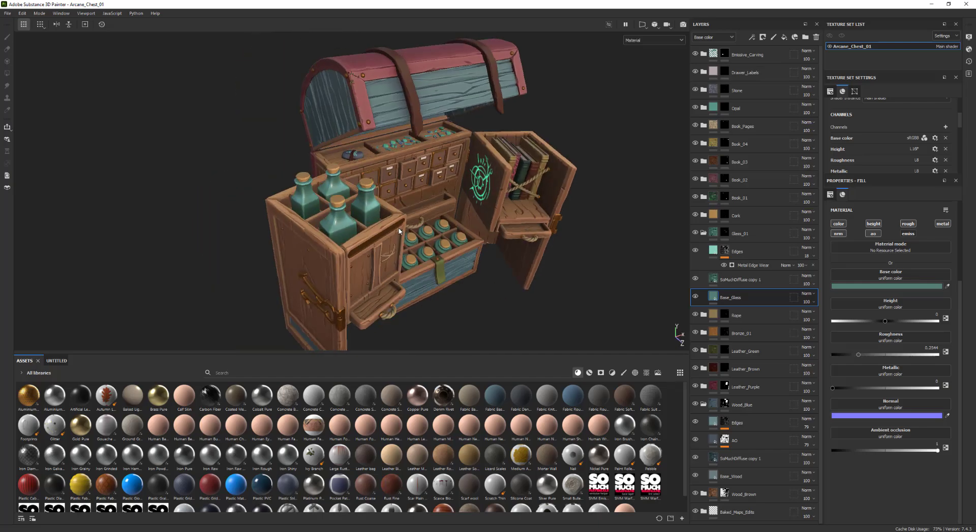
pyautogui.scroll(3, 399, 231)
pyautogui.keyDown('alt'); pyautogui.moveTo(399, 231); pyautogui.dragTo(416, 217); pyautogui.keyUp('alt')
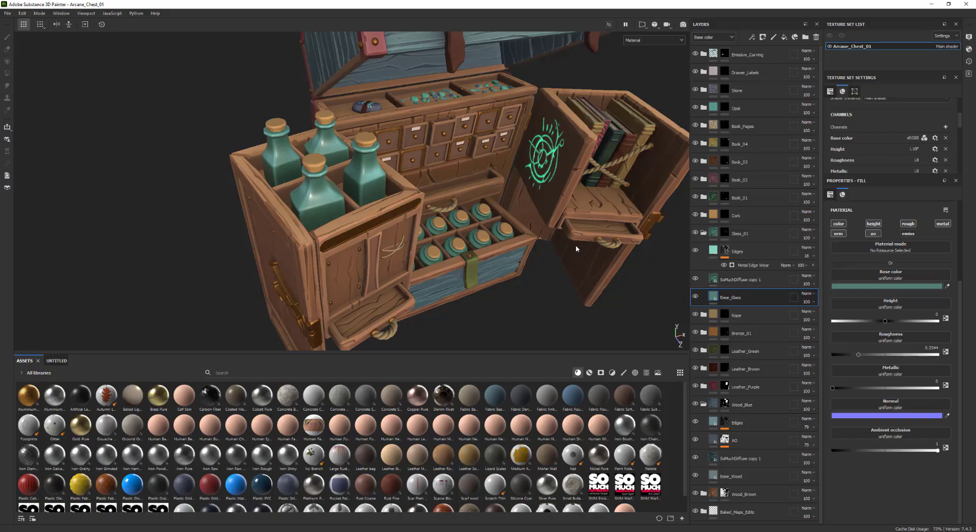
# Collapse the Glass_01 folder, expand the Cork folder and add a SoMuchDiffuse material layer above Base_Cork
pyautogui.click(703, 234)
pyautogui.scroll(2, 478, 166)
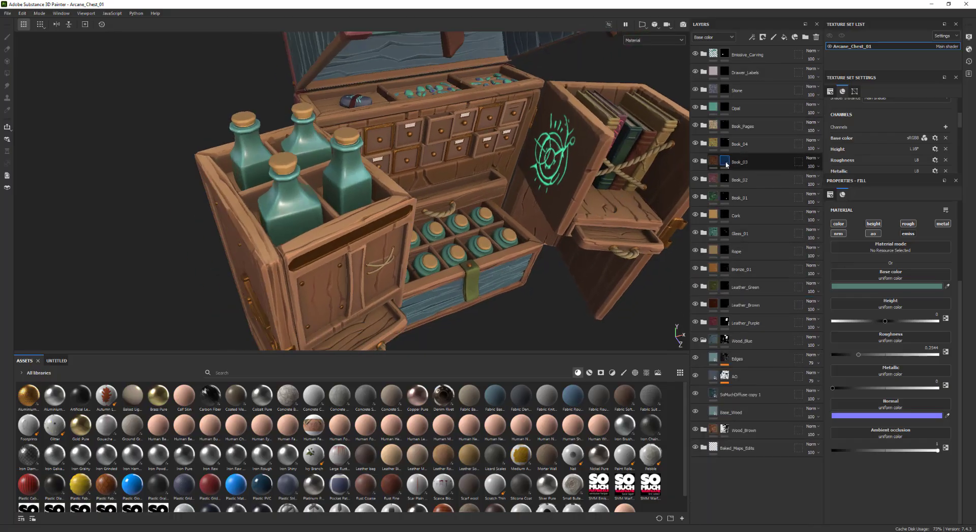
pyautogui.click(703, 215)
pyautogui.scroll(-2, 38, 485)
pyautogui.moveTo(29, 497); pyautogui.dragTo(727, 230)
pyautogui.keyDown('alt'); pyautogui.moveTo(584, 254); pyautogui.dragTo(609, 263); pyautogui.keyUp('alt')
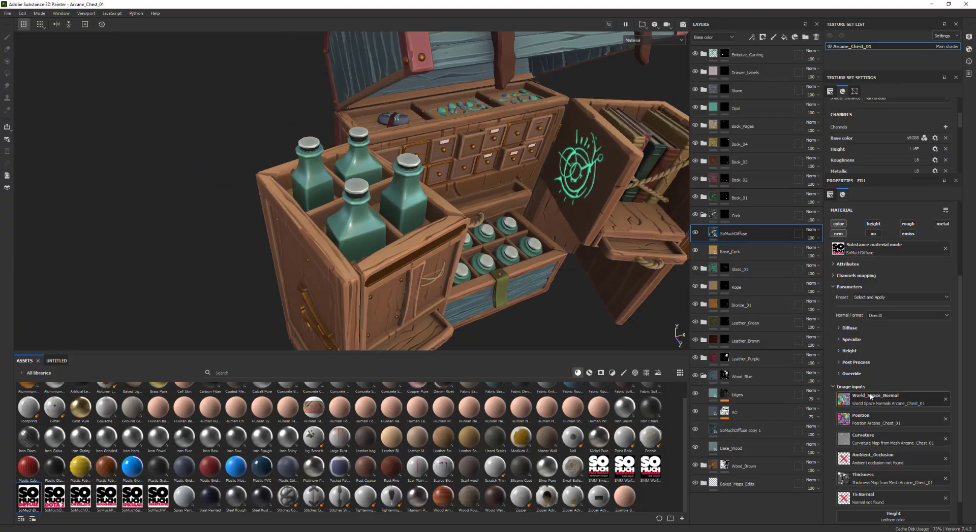
# Assign the chest's baked ambient occlusion and normal maps to the cork SoMuchDiffuse layer's image inputs
pyautogui.click(872, 397)
pyautogui.write('normal')
pyautogui.click(893, 416)
pyautogui.keyDown('alt'); pyautogui.moveTo(605, 299); pyautogui.dragTo(637, 290); pyautogui.keyUp('alt')
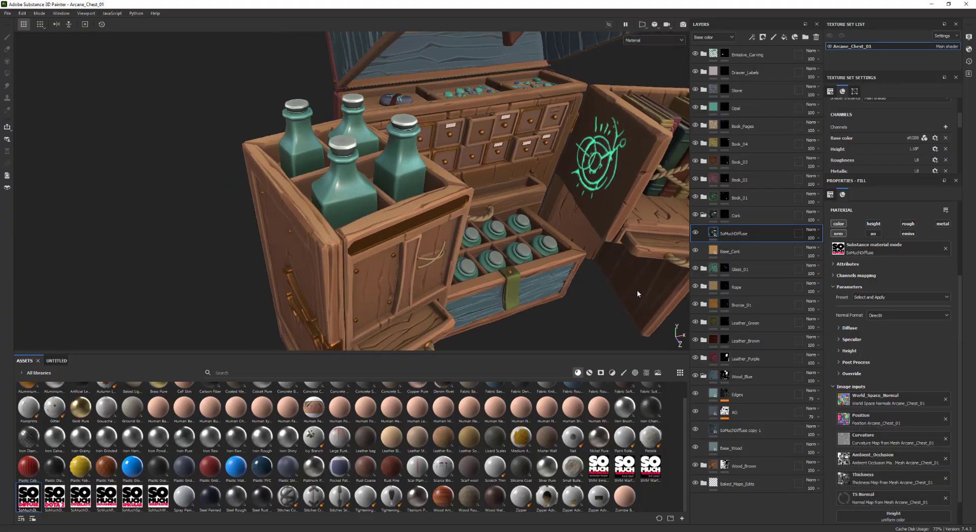
# Set the cork SoMuchDiffuse layer's Diffuse Color by sampling the tan of the Base_Cork layer
pyautogui.click(849, 328)
pyautogui.click(884, 353)
pyautogui.moveTo(871, 426); pyautogui.dragTo(713, 250)
pyautogui.keyDown('alt'); pyautogui.moveTo(641, 264); pyautogui.dragTo(553, 259, button='middle'); pyautogui.keyUp('alt')
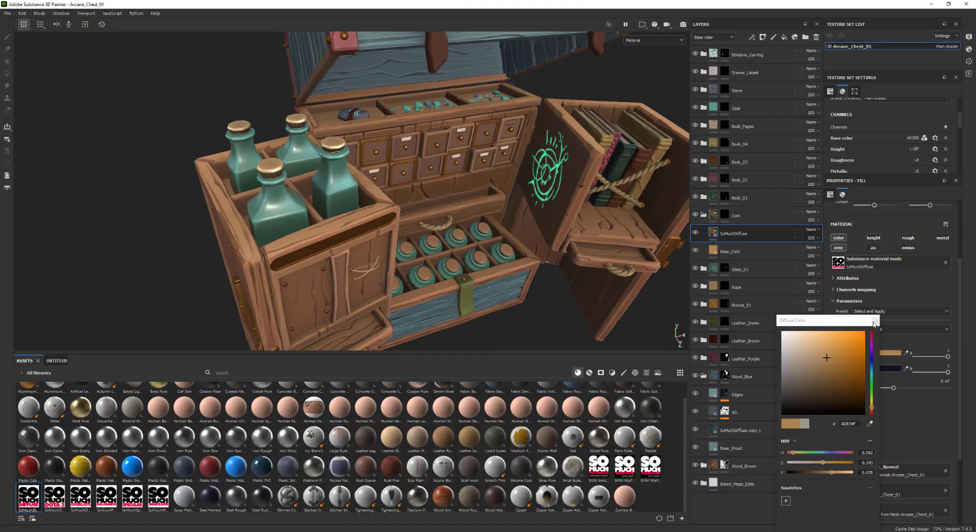
pyautogui.keyDown('alt'); pyautogui.moveTo(554, 259); pyautogui.dragTo(544, 267, button='right'); pyautogui.keyUp('alt')
pyautogui.scroll(-3, 889, 344)
# Change the cork SoMuchDiffuse layer's Specular Color to a very dark brown
pyautogui.click(887, 340)
pyautogui.keyDown('alt'); pyautogui.moveTo(607, 274); pyautogui.dragTo(597, 270); pyautogui.keyUp('alt')
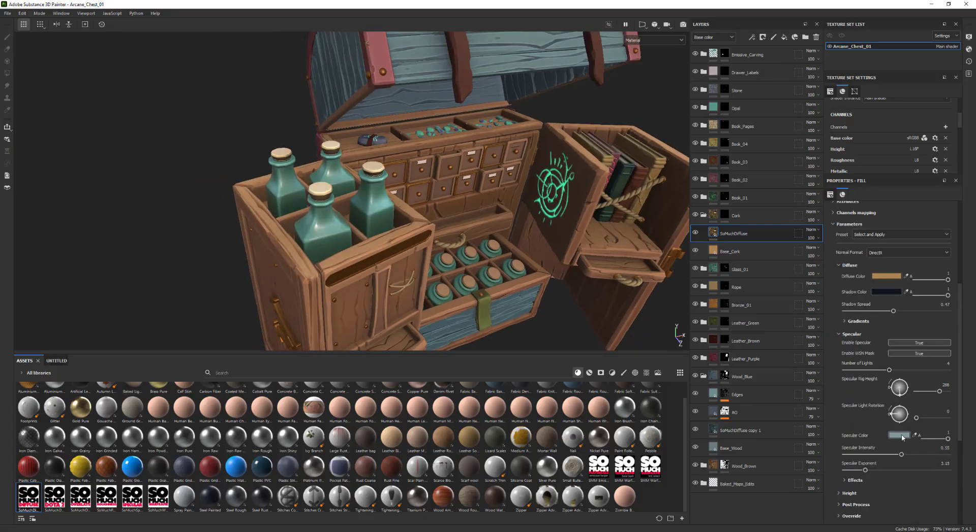
pyautogui.click(898, 435)
pyautogui.click(826, 389)
pyautogui.moveTo(826, 389); pyautogui.dragTo(830, 388)
pyautogui.keyDown('alt'); pyautogui.moveTo(538, 264); pyautogui.dragTo(503, 264, button='right'); pyautogui.keyUp('alt')
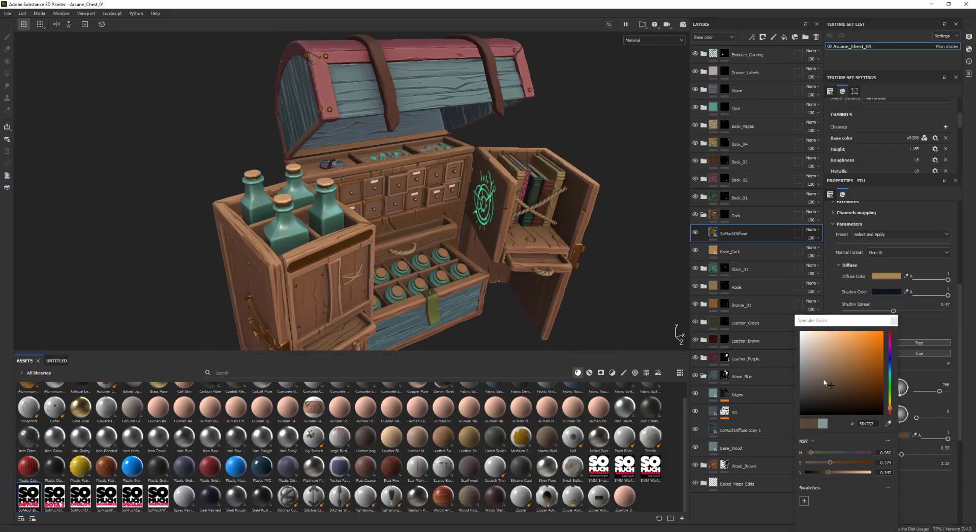
pyautogui.moveTo(826, 384); pyautogui.dragTo(849, 405)
pyautogui.keyDown('alt'); pyautogui.moveTo(477, 260); pyautogui.dragTo(533, 260, button='right'); pyautogui.keyUp('alt')
# Enable the cork layer's Select Gradient with Invert Mask on and a grey-brown Back Gradient Color
pyautogui.click(858, 321)
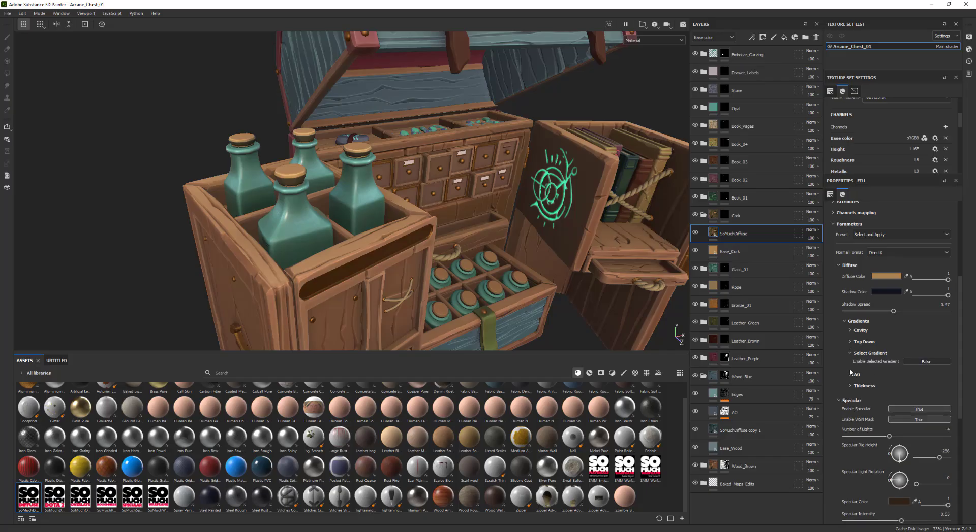
pyautogui.click(902, 399)
pyautogui.moveTo(864, 352); pyautogui.dragTo(825, 372)
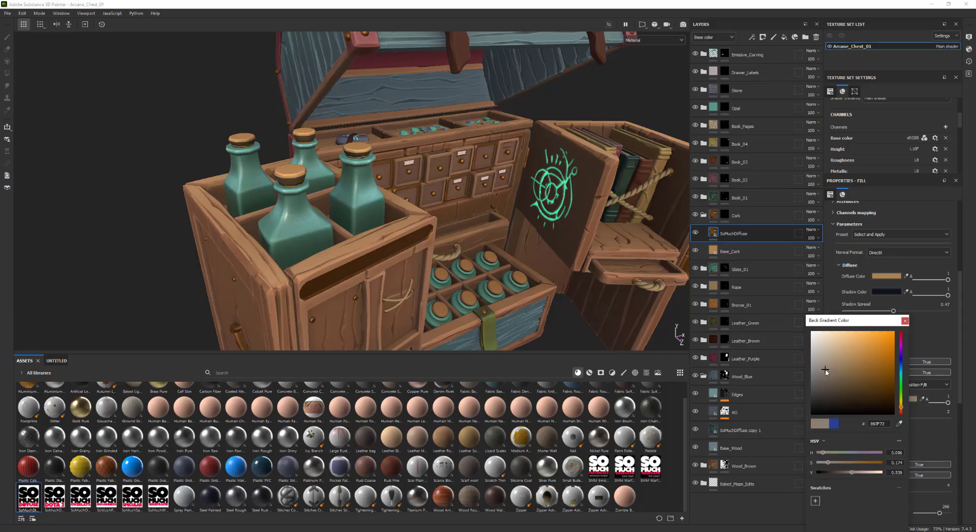
# Change the cork's Back Gradient Color to a muted grey-blue and set Gradient Spread to 1.02
pyautogui.click(900, 371)
pyautogui.keyDown('alt'); pyautogui.moveTo(569, 264); pyautogui.dragTo(551, 292); pyautogui.keyUp('alt')
pyautogui.click(824, 378)
pyautogui.moveTo(824, 378); pyautogui.dragTo(827, 371)
pyautogui.keyDown('alt'); pyautogui.moveTo(508, 203); pyautogui.dragTo(472, 204, button='right'); pyautogui.keyUp('alt')
pyautogui.keyDown('alt'); pyautogui.moveTo(473, 203); pyautogui.dragTo(473, 251); pyautogui.keyUp('alt')
pyautogui.keyDown('alt'); pyautogui.moveTo(473, 256); pyautogui.dragTo(490, 258, button='right'); pyautogui.keyUp('alt')
pyautogui.scroll(1, 491, 257)
pyautogui.click(904, 320)
pyautogui.scroll(3, 432, 254)
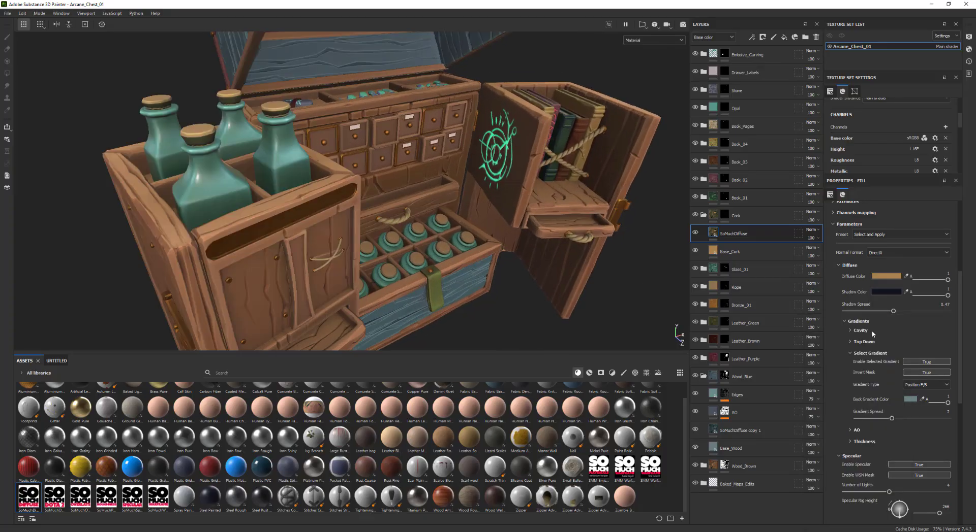
pyautogui.keyDown('alt'); pyautogui.moveTo(431, 254); pyautogui.dragTo(402, 249); pyautogui.keyUp('alt')
pyautogui.moveTo(872, 421); pyautogui.dragTo(874, 422)
# Enable the cork layer's Thickness gradient with a dusty pink Thickness Color (9C8282) and a Thickness Spread of 0.18
pyautogui.click(863, 442)
pyautogui.click(918, 450)
pyautogui.moveTo(458, 203)
pyautogui.keyDown('alt'); pyautogui.mouseDown()
pyautogui.moveTo(432, 228)
pyautogui.moveTo(464, 218)
pyautogui.mouseUp(); pyautogui.keyUp('alt')
pyautogui.moveTo(864, 484)
pyautogui.mouseDown()
pyautogui.moveTo(910, 485)
pyautogui.moveTo(865, 484)
pyautogui.mouseUp()
pyautogui.click(897, 463)
pyautogui.moveTo(826, 354)
pyautogui.mouseDown()
pyautogui.moveTo(808, 356)
pyautogui.moveTo(810, 364)
pyautogui.mouseUp()
pyautogui.keyDown('alt'); pyautogui.moveTo(467, 254); pyautogui.dragTo(508, 229); pyautogui.keyUp('alt')
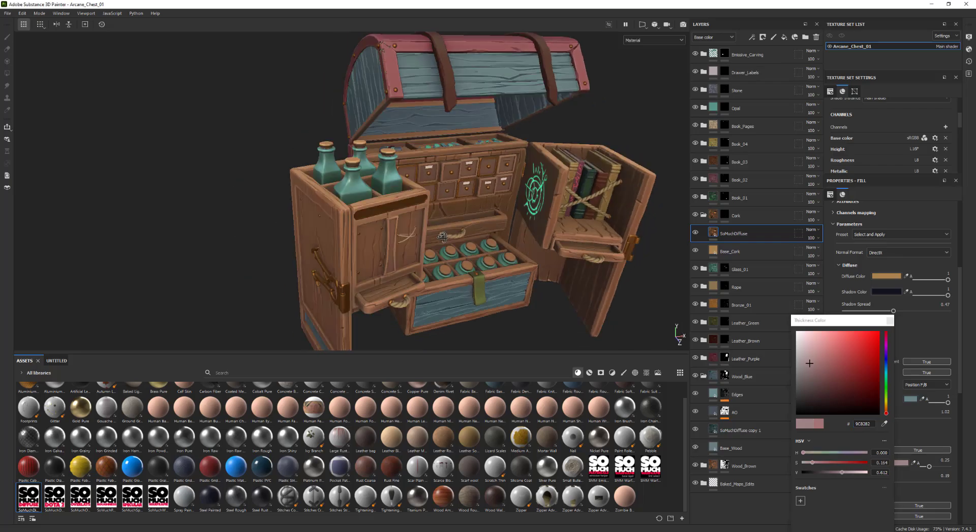
pyautogui.keyDown('alt'); pyautogui.moveTo(508, 264); pyautogui.dragTo(580, 267, button='right'); pyautogui.keyUp('alt')
pyautogui.click(891, 322)
# Examine the cork stoppers and glass bottles up close from several angles
pyautogui.moveTo(457, 305)
pyautogui.keyDown('alt'); pyautogui.mouseDown()
pyautogui.moveTo(497, 288)
pyautogui.moveTo(463, 301)
pyautogui.mouseUp(); pyautogui.keyUp('alt')
pyautogui.keyDown('alt'); pyautogui.moveTo(442, 285); pyautogui.dragTo(466, 278, button='right'); pyautogui.keyUp('alt')
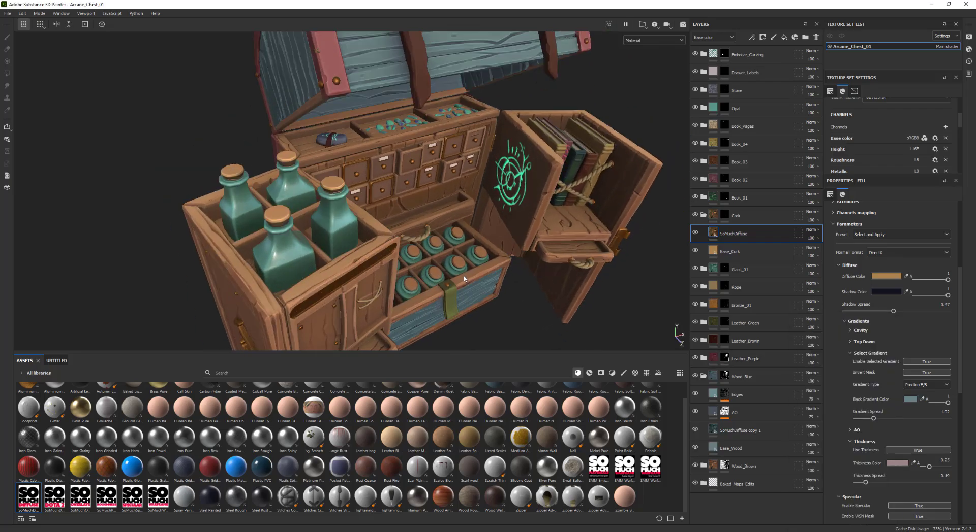
pyautogui.keyDown('alt'); pyautogui.moveTo(467, 278); pyautogui.dragTo(472, 272); pyautogui.keyUp('alt')
pyautogui.keyDown('alt'); pyautogui.moveTo(411, 272); pyautogui.dragTo(534, 296, button='right'); pyautogui.keyUp('alt')
pyautogui.keyDown('alt'); pyautogui.moveTo(371, 226); pyautogui.dragTo(347, 251); pyautogui.keyUp('alt')
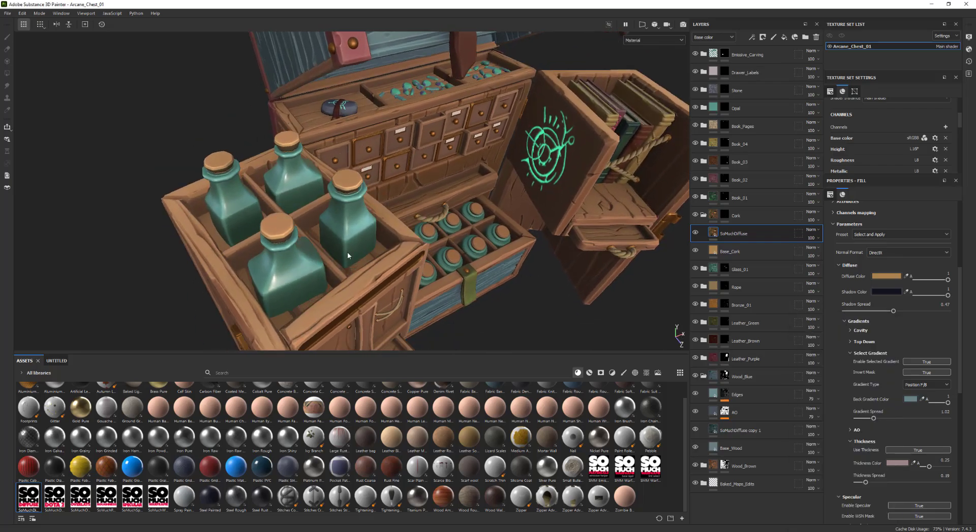
pyautogui.keyDown('alt'); pyautogui.moveTo(346, 251); pyautogui.dragTo(386, 254, button='right'); pyautogui.keyUp('alt')
pyautogui.keyDown('alt'); pyautogui.moveTo(270, 235); pyautogui.dragTo(273, 218, button='right'); pyautogui.keyUp('alt')
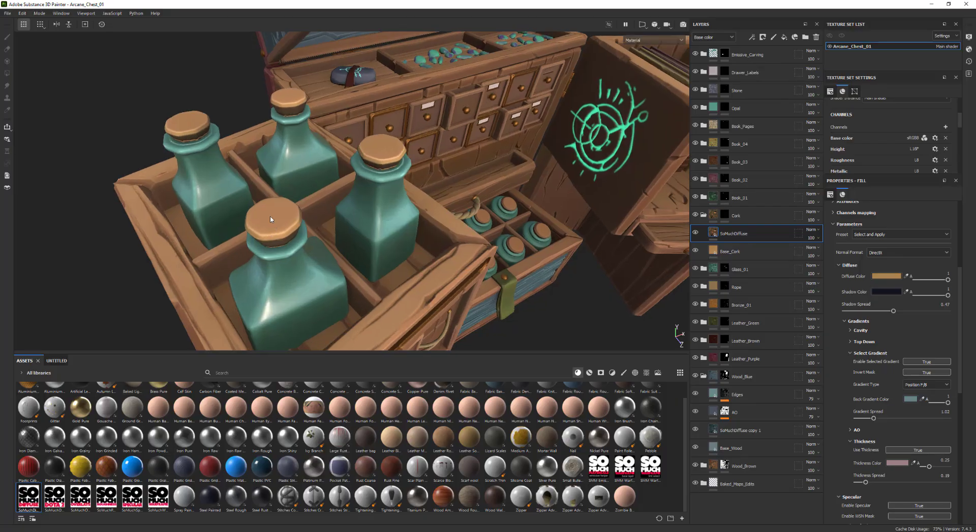
# Duplicate the Base_Cork layer, move the copy above the SoMuchDiffuse layer in the Cork folder, and rename it Cork_Holes
pyautogui.keyDown('alt'); pyautogui.moveTo(419, 221); pyautogui.dragTo(310, 211); pyautogui.keyUp('alt')
pyautogui.scroll(1, 279, 442)
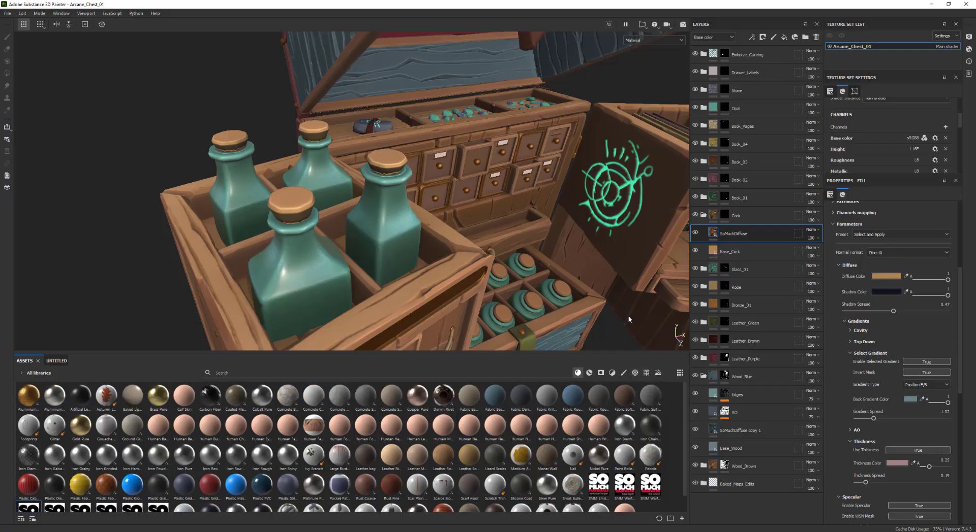
pyautogui.click(758, 249)
pyautogui.hotkey('ctrl', 'd')
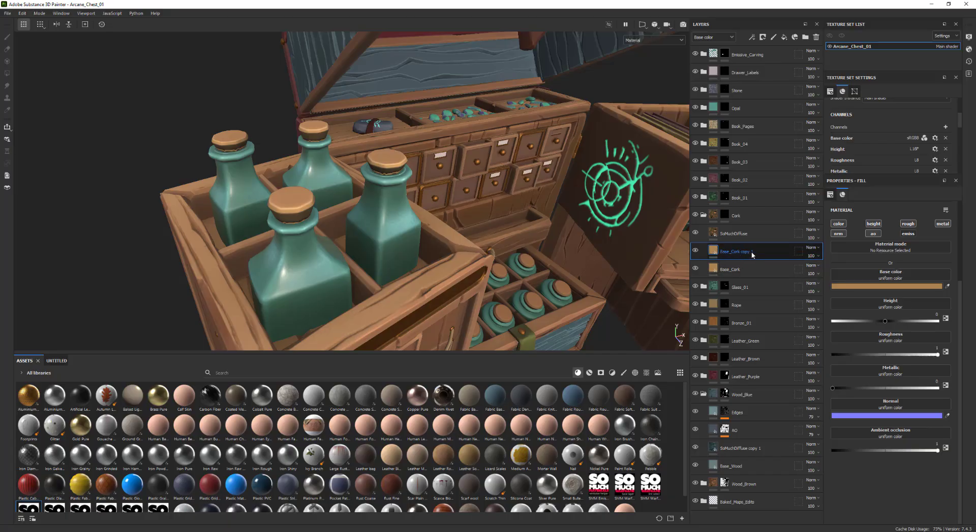
pyautogui.moveTo(739, 252)
pyautogui.mouseDown()
pyautogui.moveTo(739, 227)
pyautogui.moveTo(736, 235)
pyautogui.mouseUp()
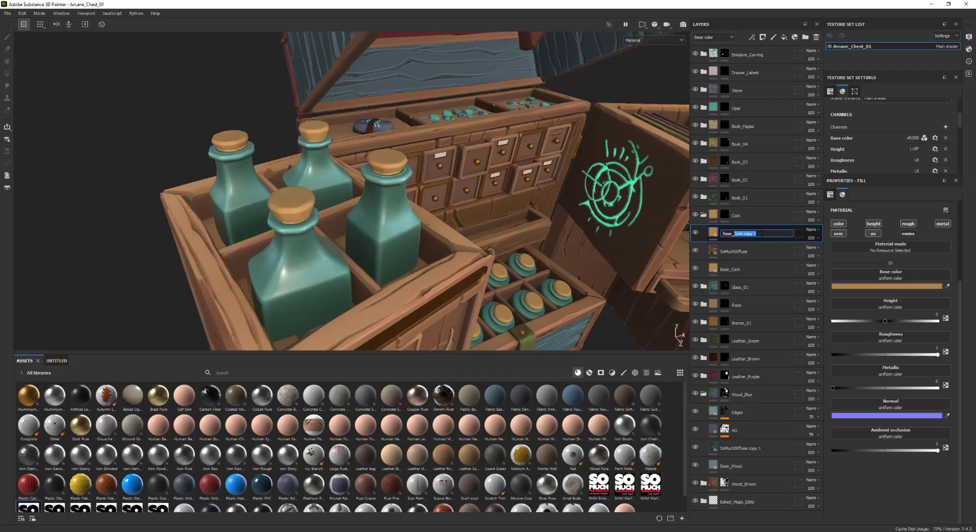
pyautogui.moveTo(754, 234); pyautogui.dragTo(705, 235)
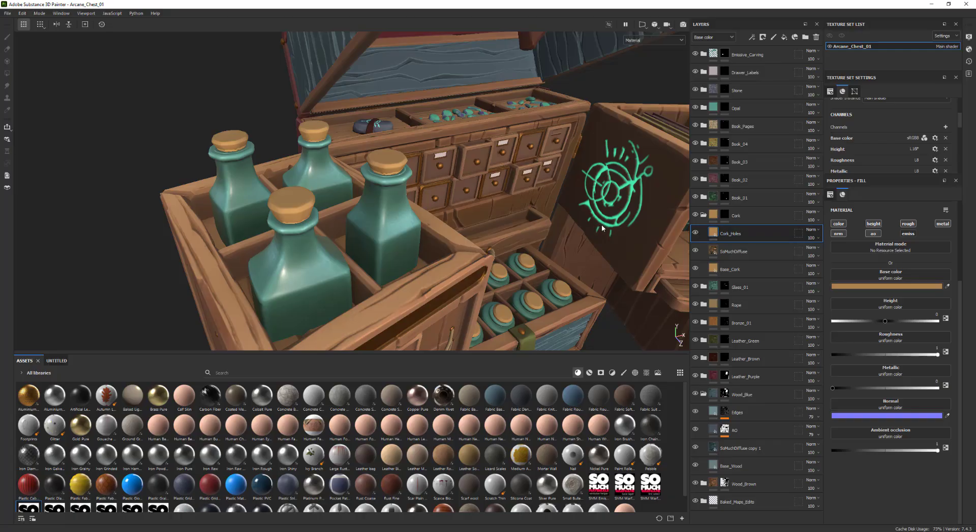
# Show the texture assets in the library and add a black mask to the Cork_Holes layer
pyautogui.keyDown('alt'); pyautogui.moveTo(602, 226); pyautogui.dragTo(594, 324); pyautogui.keyUp('alt')
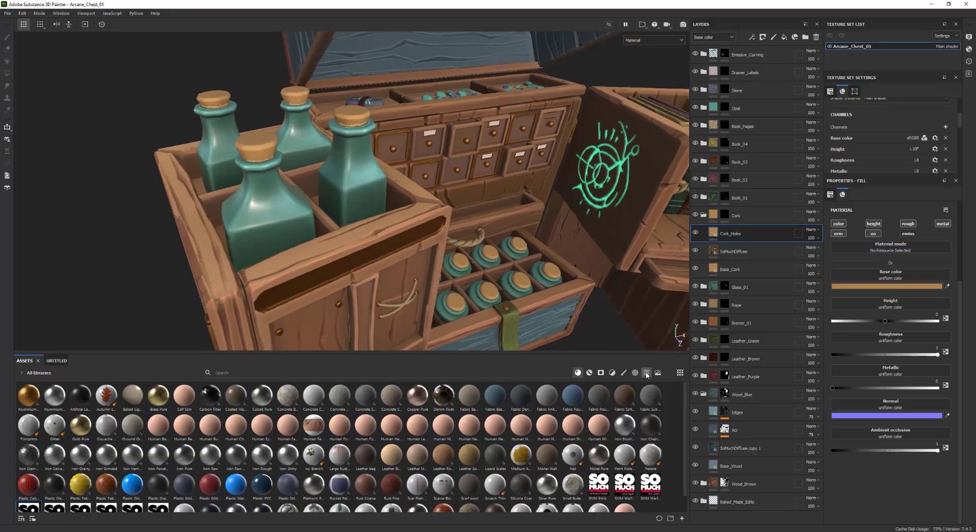
pyautogui.click(645, 374)
pyautogui.keyDown('alt'); pyautogui.moveTo(473, 264); pyautogui.dragTo(512, 270, button='middle'); pyautogui.keyUp('alt')
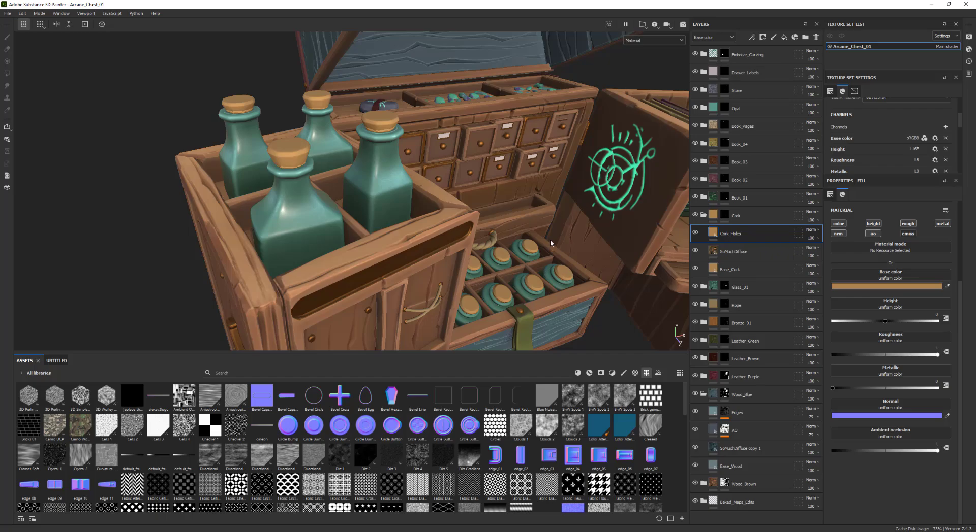
pyautogui.scroll(2, 551, 243)
pyautogui.rightClick(740, 233)
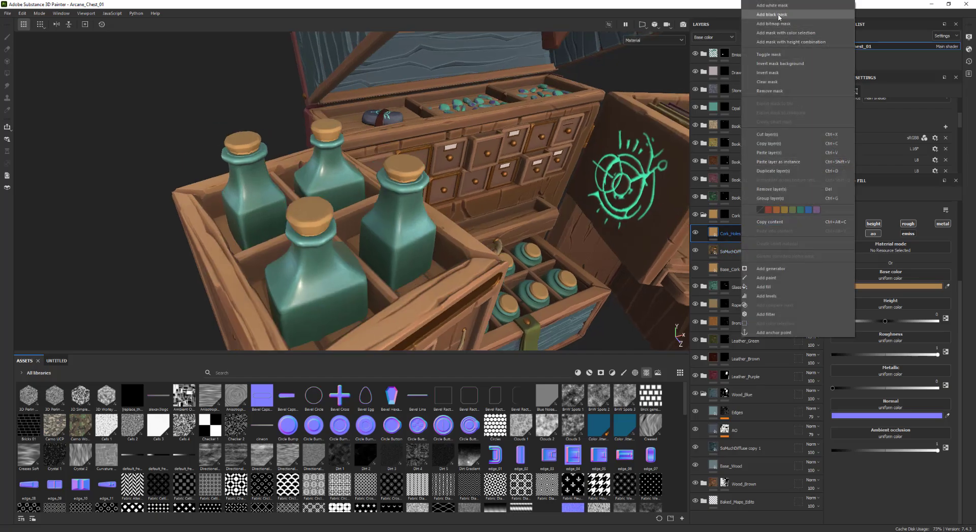
pyautogui.click(778, 16)
# Add a fill to the Cork_Holes mask and assign the BnW Spots 1 texture as its grayscale
pyautogui.keyDown('alt'); pyautogui.moveTo(457, 214); pyautogui.dragTo(439, 190); pyautogui.keyUp('alt')
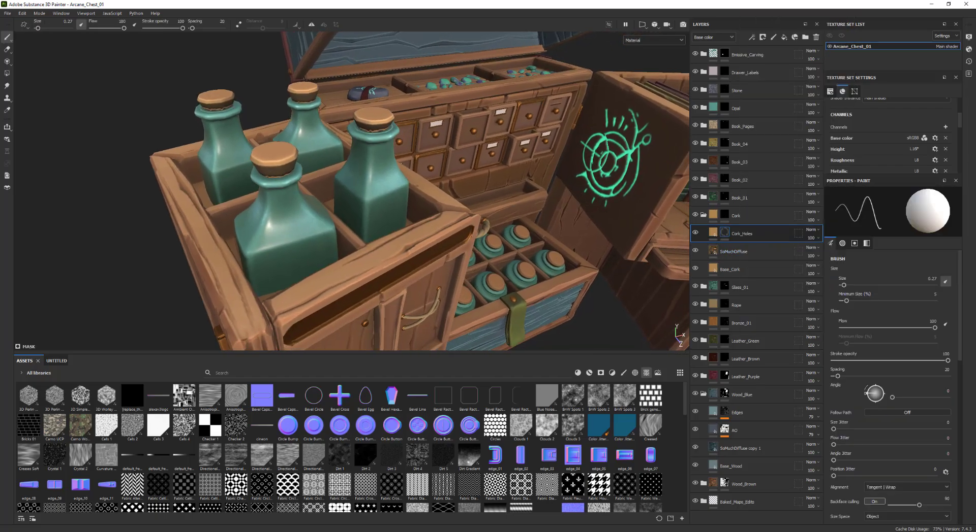
pyautogui.keyDown('alt'); pyautogui.moveTo(439, 190); pyautogui.dragTo(460, 218, button='middle'); pyautogui.keyUp('alt')
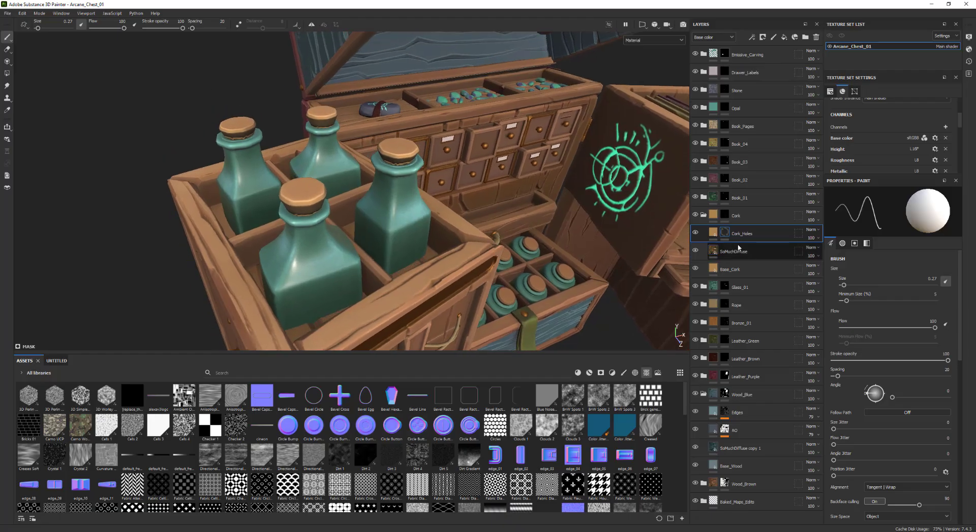
pyautogui.rightClick(725, 234)
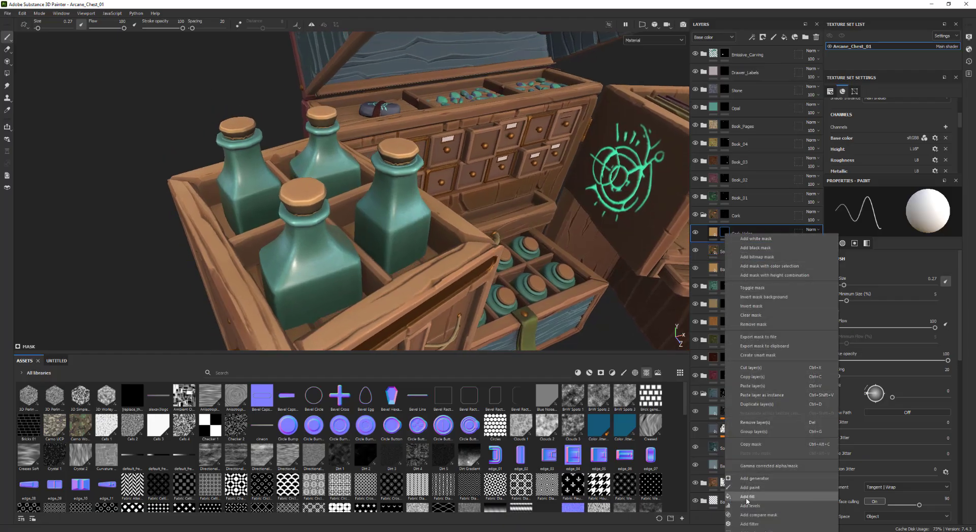
pyautogui.click(747, 497)
pyautogui.keyDown('alt'); pyautogui.moveTo(486, 293); pyautogui.dragTo(482, 281); pyautogui.keyUp('alt')
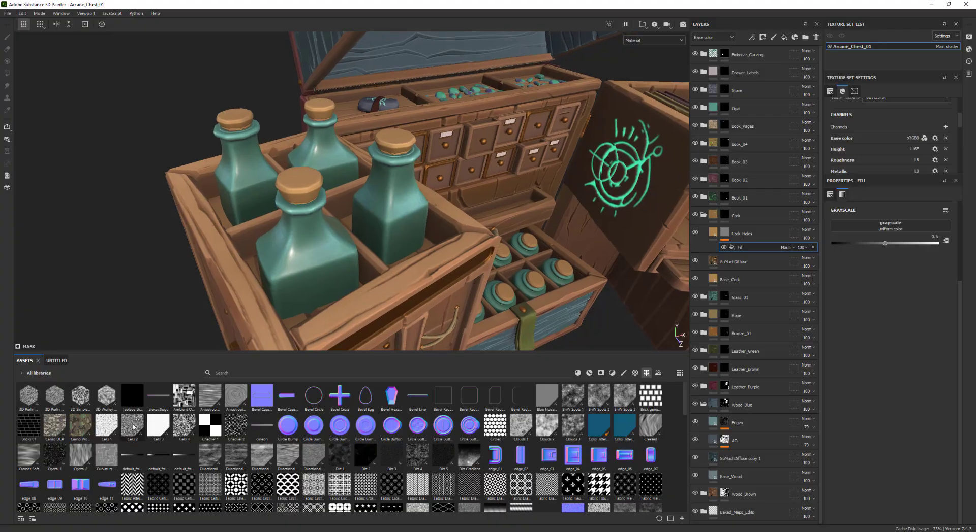
pyautogui.moveTo(131, 428)
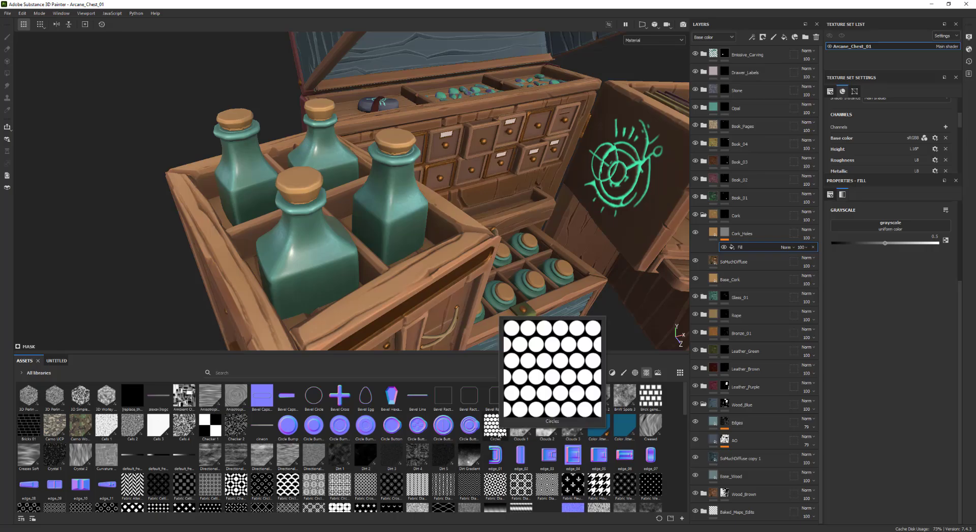
pyautogui.moveTo(578, 396)
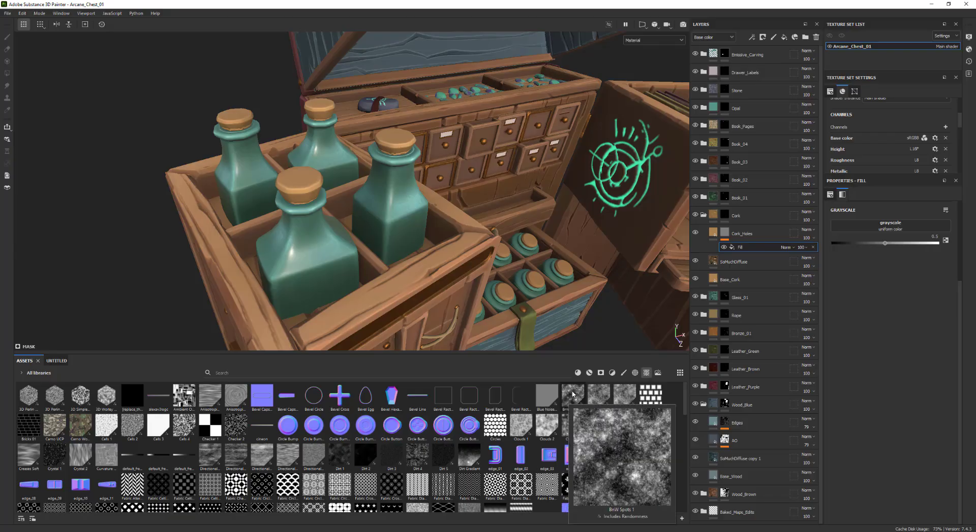
pyautogui.moveTo(574, 399); pyautogui.dragTo(880, 229)
# Open the base color of the Cork_Holes layer's material for editing
pyautogui.keyDown('alt'); pyautogui.moveTo(473, 225); pyautogui.dragTo(481, 239); pyautogui.keyUp('alt')
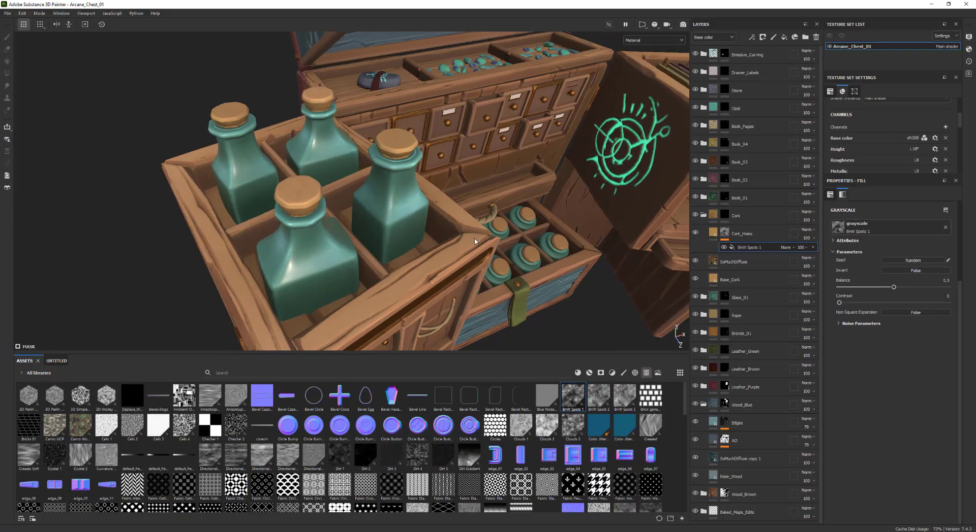
pyautogui.keyDown('alt'); pyautogui.moveTo(481, 239); pyautogui.dragTo(728, 278, button='right'); pyautogui.keyUp('alt')
pyautogui.click(717, 234)
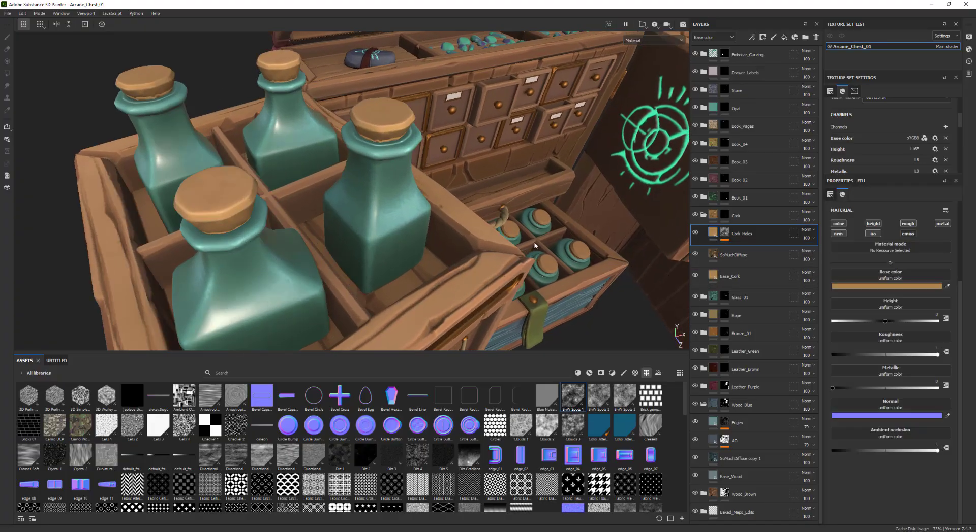
pyautogui.click(849, 288)
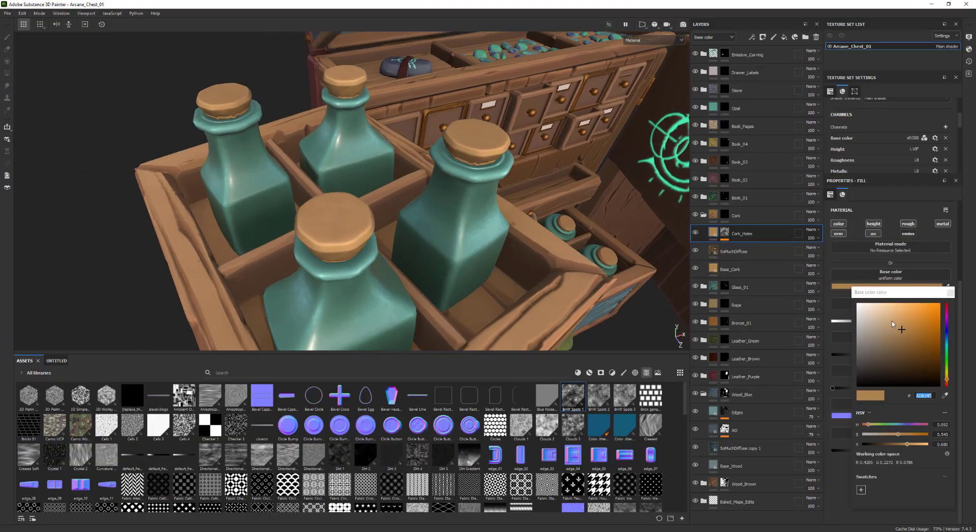
# Lighten the base color of the Cork_Holes fill layer to a pale peach
pyautogui.click(889, 321)
pyautogui.keyDown('alt'); pyautogui.moveTo(583, 269); pyautogui.dragTo(565, 267); pyautogui.keyUp('alt')
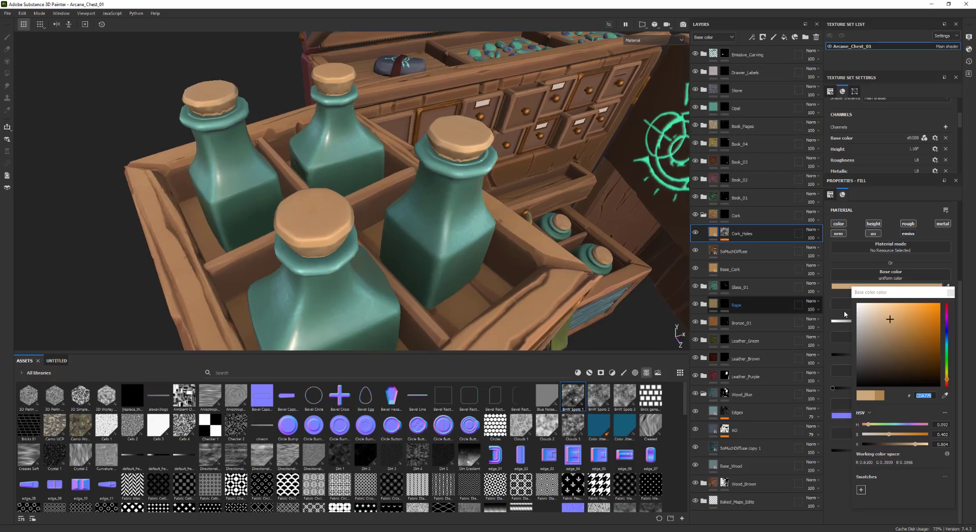
pyautogui.click(877, 315)
pyautogui.click(949, 295)
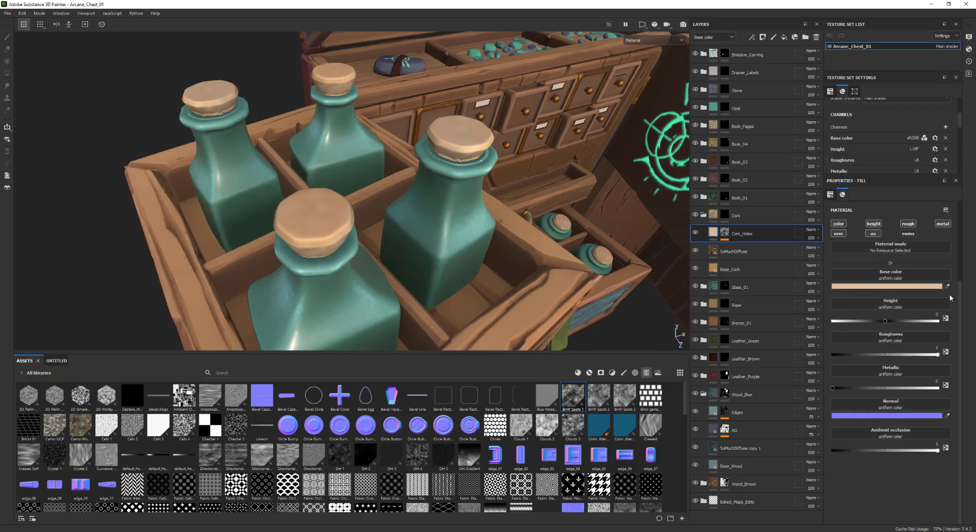
# Lower the height of the Cork_Holes fill layer to -0.1446 to carve pits into the corks
pyautogui.keyDown('alt'); pyautogui.moveTo(595, 256); pyautogui.dragTo(615, 279, button='middle'); pyautogui.keyUp('alt')
pyautogui.keyDown('alt'); pyautogui.moveTo(616, 279); pyautogui.dragTo(600, 275, button='right'); pyautogui.keyUp('alt')
pyautogui.click(725, 233)
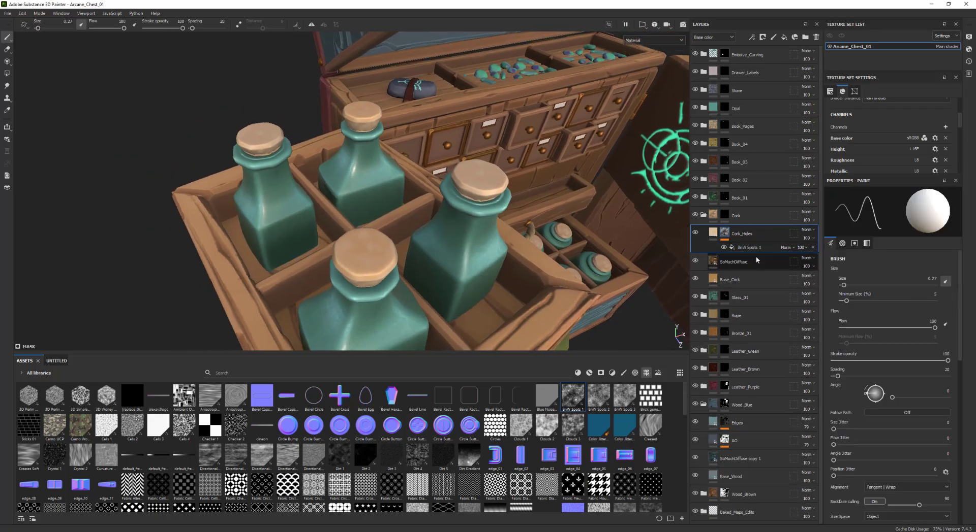
pyautogui.click(754, 249)
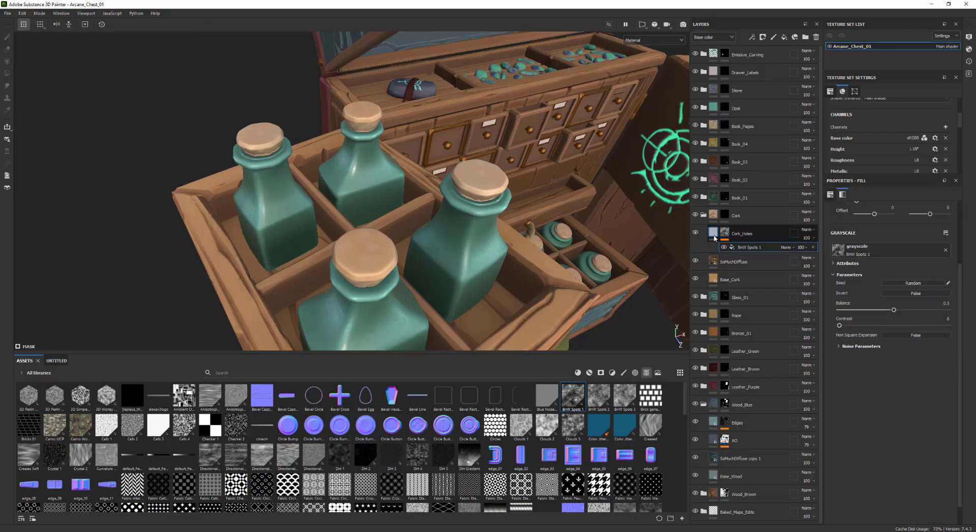
pyautogui.click(713, 233)
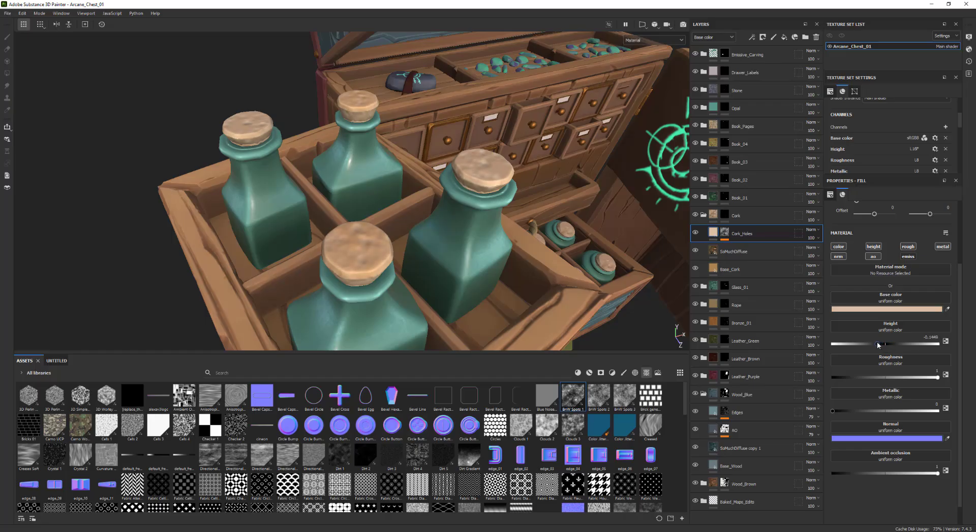
pyautogui.keyDown('alt'); pyautogui.moveTo(512, 283); pyautogui.dragTo(510, 272); pyautogui.keyUp('alt')
pyautogui.keyDown('alt'); pyautogui.moveTo(525, 264); pyautogui.dragTo(503, 240, button='middle'); pyautogui.keyUp('alt')
pyautogui.keyDown('alt'); pyautogui.moveTo(503, 241); pyautogui.dragTo(496, 216); pyautogui.keyUp('alt')
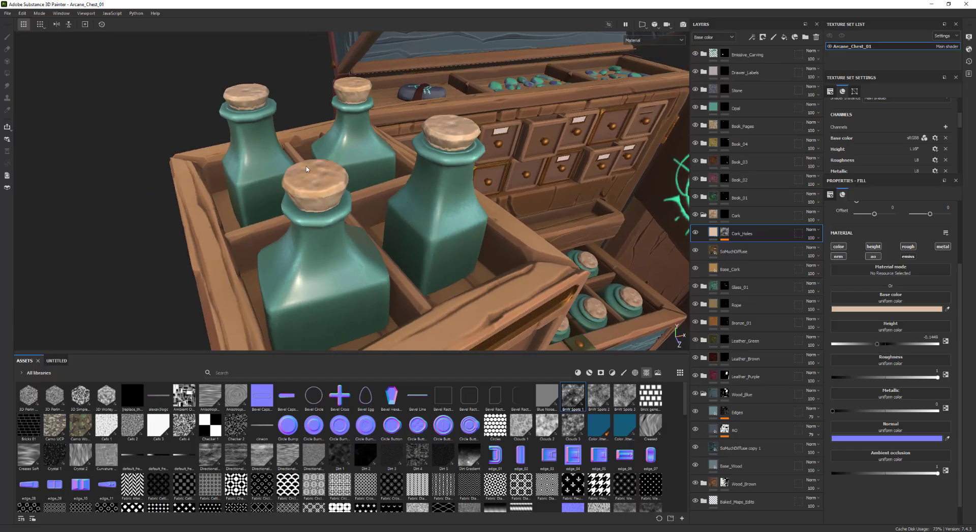
# Turn off the color channel of the Cork_Holes fill layer
pyautogui.keyDown('alt'); pyautogui.moveTo(352, 206); pyautogui.dragTo(379, 229); pyautogui.keyUp('alt')
pyautogui.keyDown('alt'); pyautogui.moveTo(379, 229); pyautogui.dragTo(315, 148, button='middle'); pyautogui.keyUp('alt')
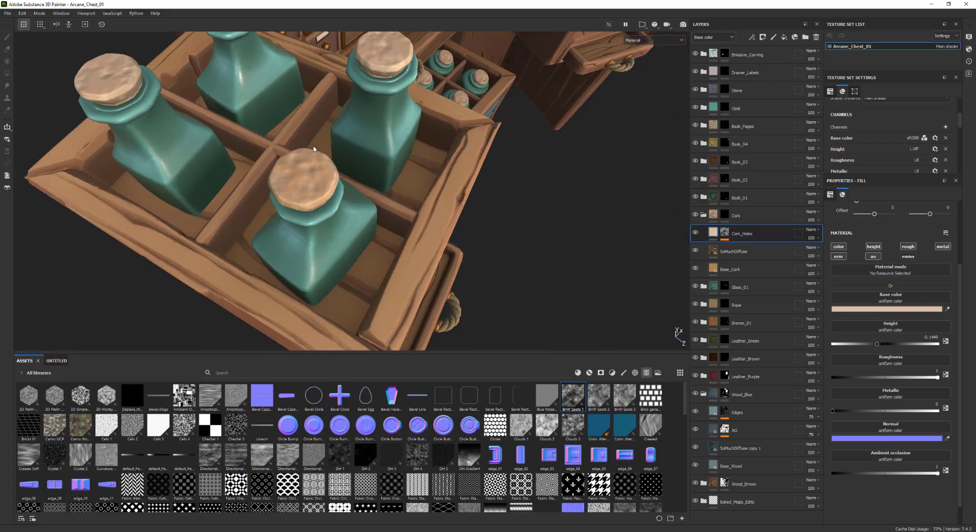
pyautogui.keyDown('alt'); pyautogui.moveTo(378, 201); pyautogui.dragTo(419, 165); pyautogui.keyUp('alt')
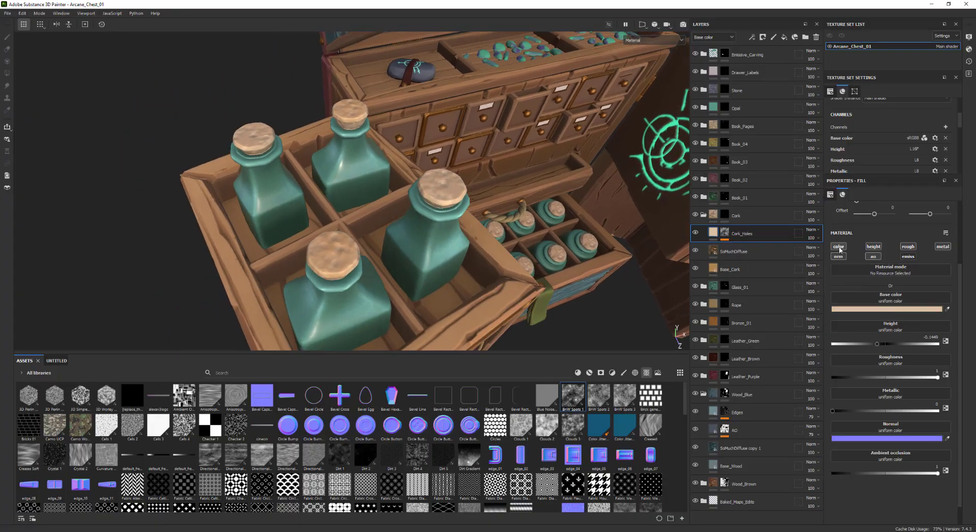
pyautogui.click(839, 247)
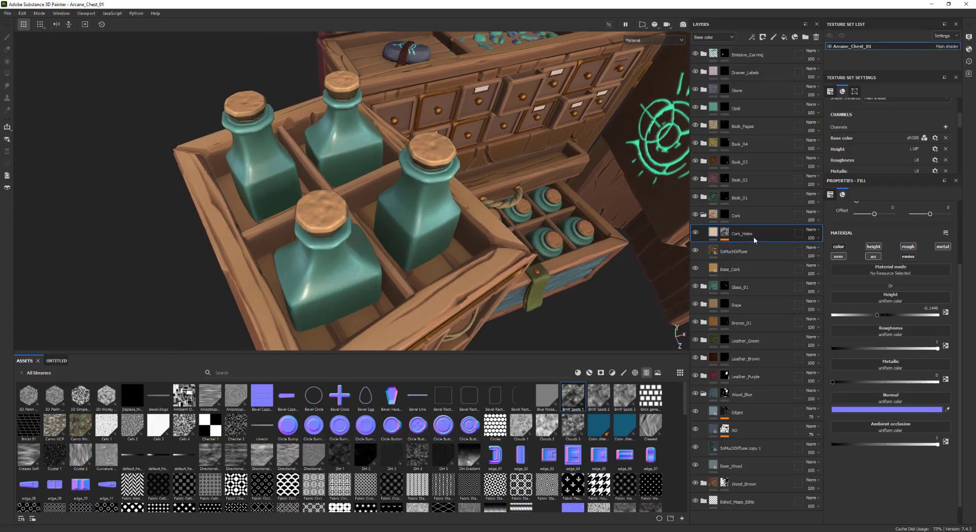
# In the Cork_Holes mask, set the BnW Spots 1 balance to 0.33 and its noise disorder to 0.24
pyautogui.click(724, 232)
pyautogui.click(749, 249)
pyautogui.keyDown('alt'); pyautogui.moveTo(465, 207); pyautogui.dragTo(473, 209, button='middle'); pyautogui.keyUp('alt')
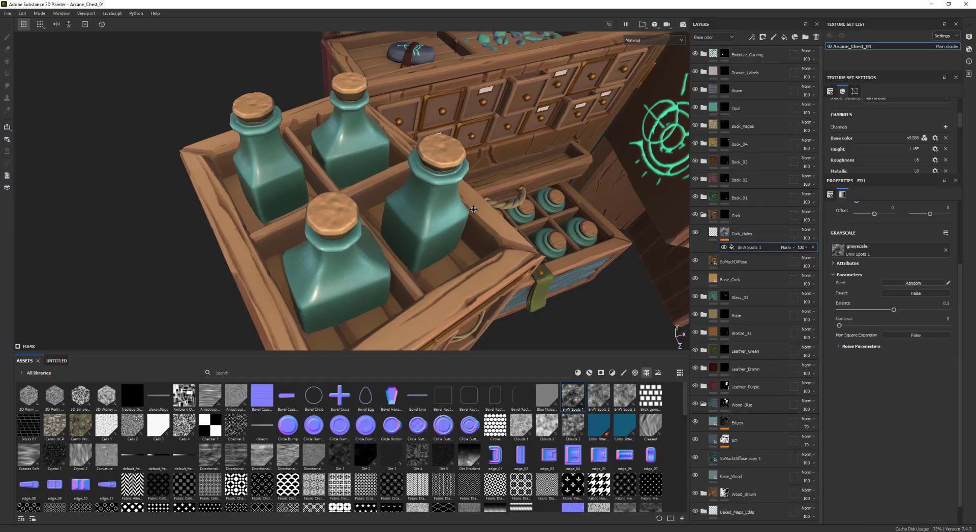
pyautogui.scroll(1, 473, 209)
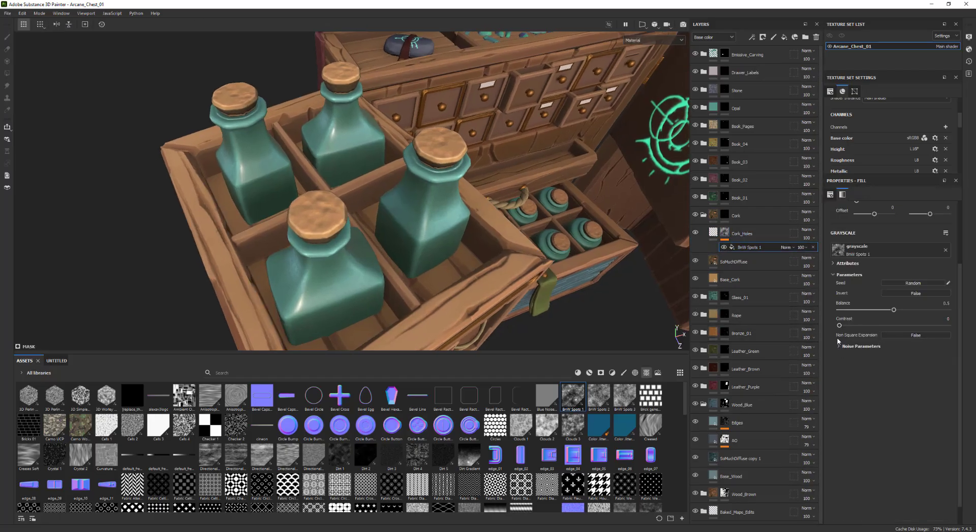
pyautogui.keyDown('alt'); pyautogui.moveTo(558, 260); pyautogui.dragTo(606, 279, button='middle'); pyautogui.keyUp('alt')
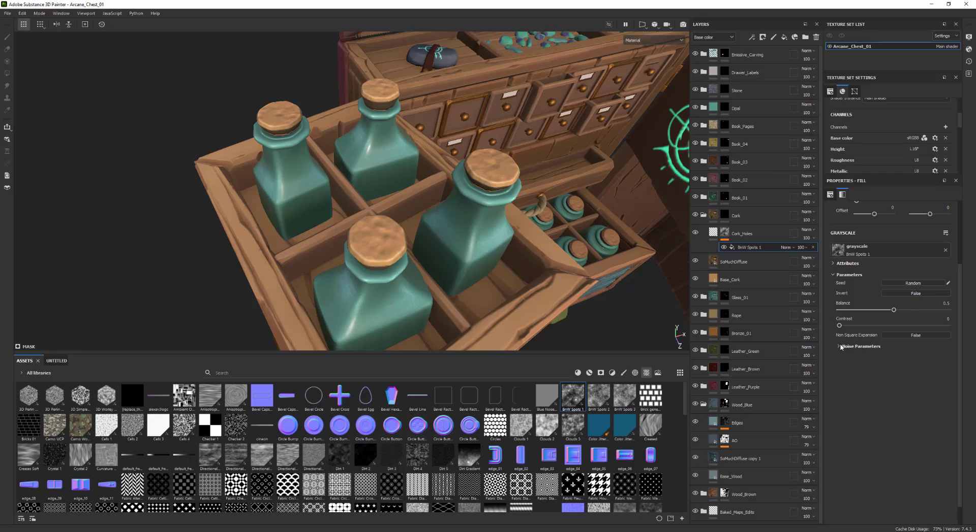
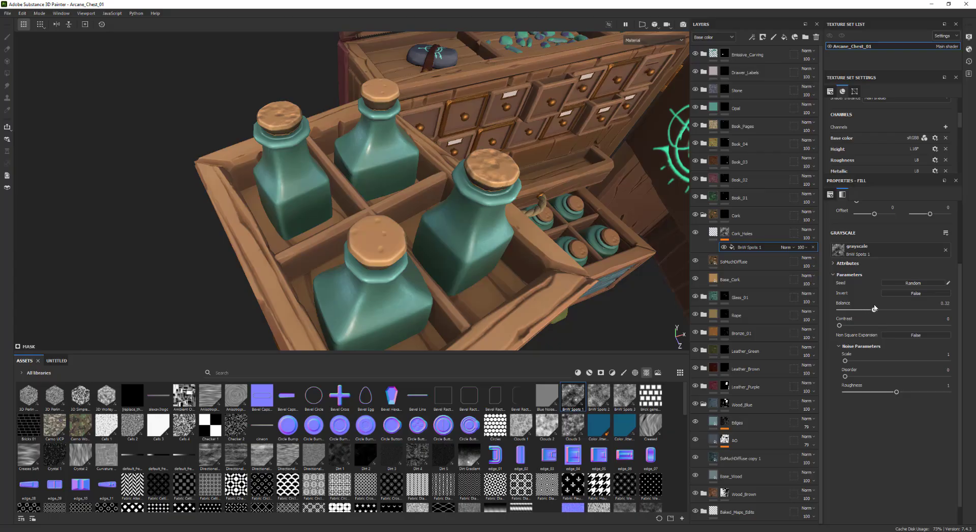
pyautogui.moveTo(500, 168)
pyautogui.keyDown('alt'); pyautogui.mouseDown()
pyautogui.moveTo(513, 163)
pyautogui.moveTo(459, 159)
pyautogui.moveTo(463, 172)
pyautogui.moveTo(503, 163)
pyautogui.mouseUp(); pyautogui.keyUp('alt')
pyautogui.moveTo(845, 376); pyautogui.dragTo(870, 378)
# Set the height of the Cork_Holes fill layer to -0.0001
pyautogui.keyDown('alt'); pyautogui.moveTo(500, 287); pyautogui.dragTo(511, 258); pyautogui.keyUp('alt')
pyautogui.keyDown('alt'); pyautogui.moveTo(511, 259); pyautogui.dragTo(422, 249, button='right'); pyautogui.keyUp('alt')
pyautogui.keyDown('alt'); pyautogui.moveTo(559, 231); pyautogui.dragTo(535, 206); pyautogui.keyUp('alt')
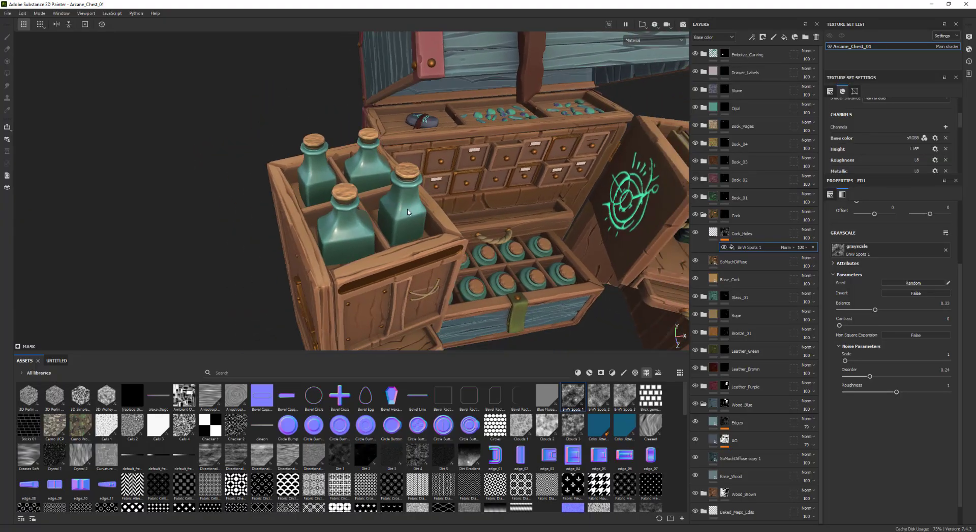
pyautogui.keyDown('alt'); pyautogui.moveTo(535, 205); pyautogui.dragTo(534, 261, button='right'); pyautogui.keyUp('alt')
pyautogui.keyDown('alt'); pyautogui.moveTo(534, 262); pyautogui.dragTo(535, 297); pyautogui.keyUp('alt')
pyautogui.keyDown('alt'); pyautogui.moveTo(535, 297); pyautogui.dragTo(620, 289, button='right'); pyautogui.keyUp('alt')
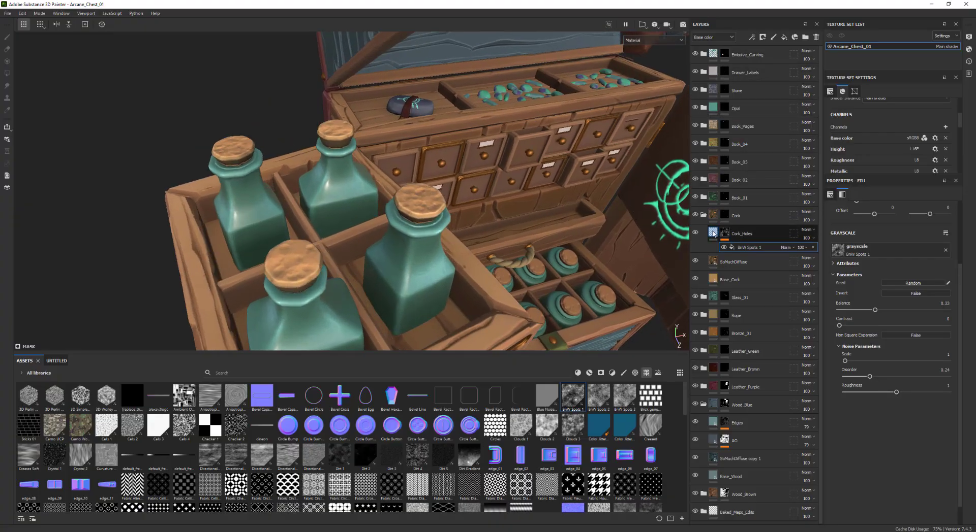
pyautogui.click(714, 232)
pyautogui.keyDown('alt'); pyautogui.moveTo(436, 267); pyautogui.dragTo(466, 256, button='middle'); pyautogui.keyUp('alt')
pyautogui.keyDown('alt'); pyautogui.moveTo(466, 256); pyautogui.dragTo(465, 246); pyautogui.keyUp('alt')
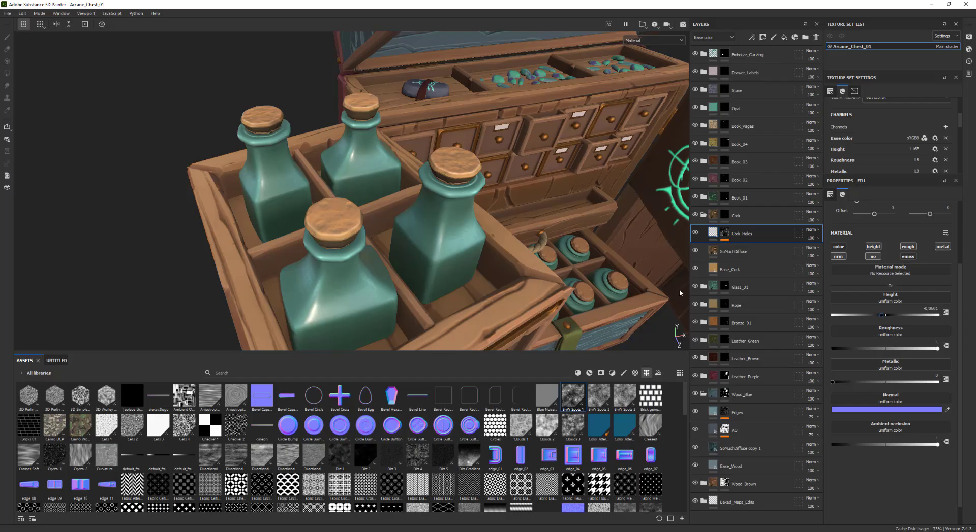
# Examine the cork surface on the large bottles and the small drawer bottles from several angles and distances
pyautogui.keyDown('alt'); pyautogui.moveTo(679, 293); pyautogui.dragTo(434, 198); pyautogui.keyUp('alt')
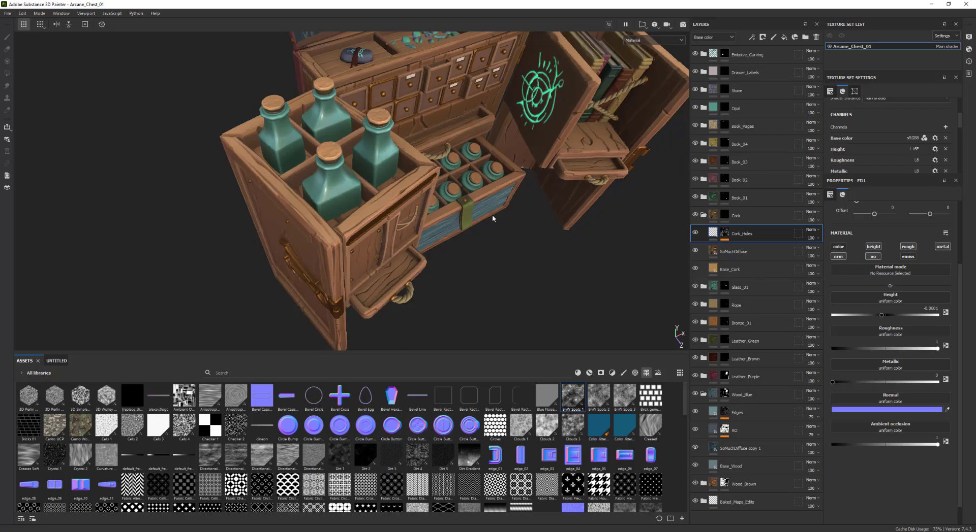
pyautogui.keyDown('alt'); pyautogui.moveTo(502, 224); pyautogui.dragTo(518, 302); pyautogui.keyUp('alt')
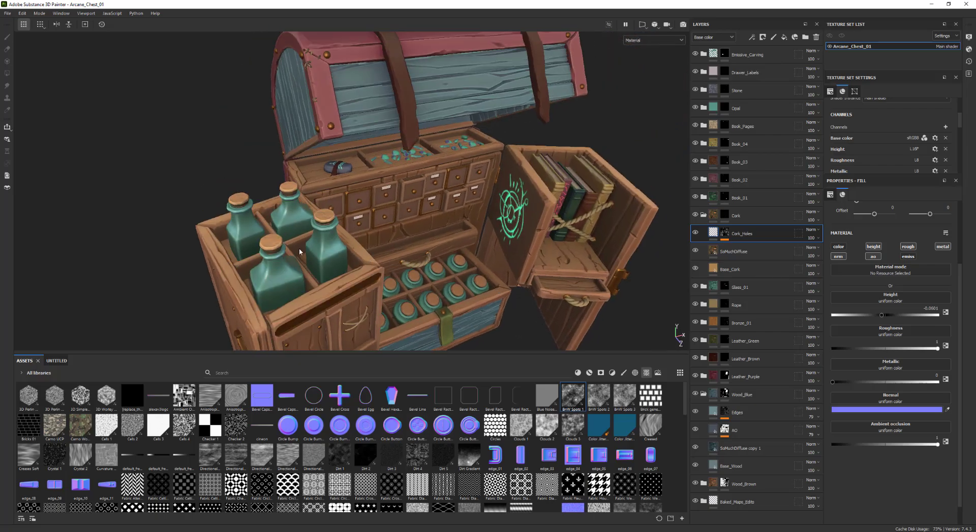
pyautogui.keyDown('alt'); pyautogui.moveTo(300, 251); pyautogui.dragTo(438, 199); pyautogui.keyUp('alt')
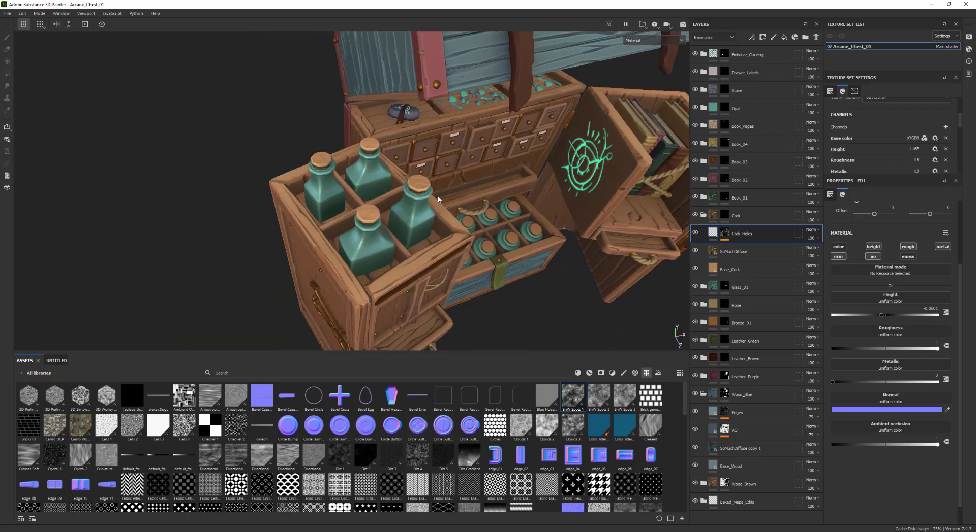
pyautogui.keyDown('alt'); pyautogui.moveTo(438, 198); pyautogui.dragTo(325, 199, button='middle'); pyautogui.keyUp('alt')
pyautogui.keyDown('alt'); pyautogui.moveTo(325, 199); pyautogui.dragTo(678, 351, button='right'); pyautogui.keyUp('alt')
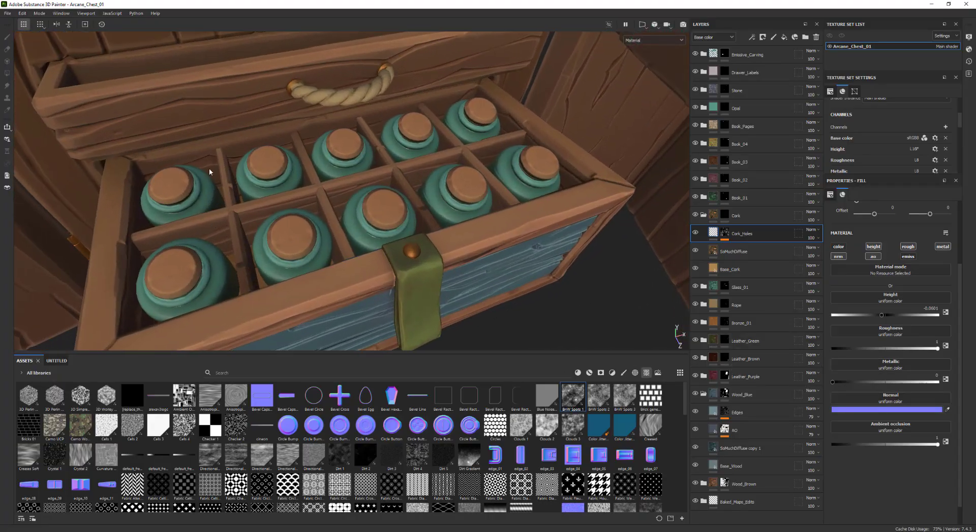
pyautogui.keyDown('alt'); pyautogui.moveTo(265, 213); pyautogui.dragTo(138, 165, button='right'); pyautogui.keyUp('alt')
pyautogui.keyDown('alt'); pyautogui.moveTo(457, 232); pyautogui.dragTo(470, 279, button='middle'); pyautogui.keyUp('alt')
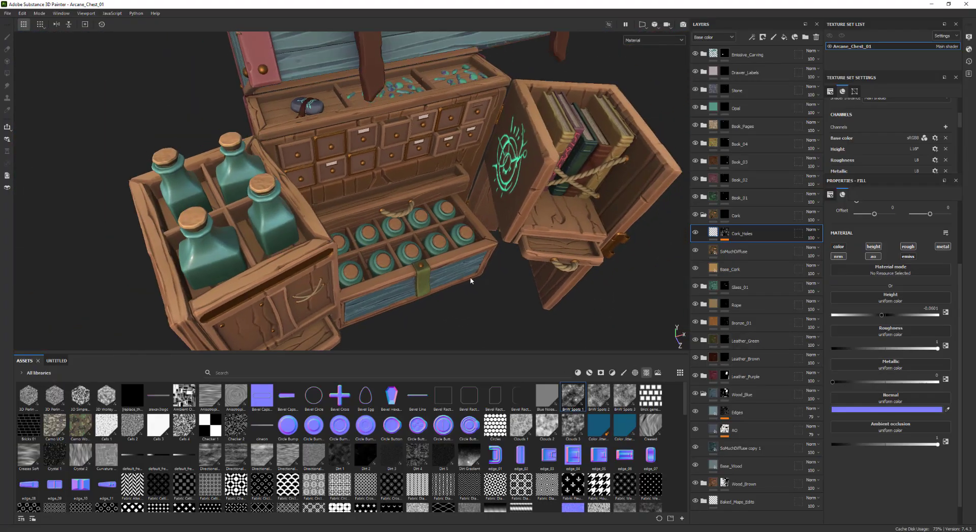
pyautogui.keyDown('alt'); pyautogui.moveTo(471, 279); pyautogui.dragTo(340, 251); pyautogui.keyUp('alt')
pyautogui.keyDown('alt'); pyautogui.moveTo(340, 251); pyautogui.dragTo(537, 265, button='right'); pyautogui.keyUp('alt')
pyautogui.keyDown('alt'); pyautogui.moveTo(537, 265); pyautogui.dragTo(493, 256); pyautogui.keyUp('alt')
pyautogui.keyDown('alt'); pyautogui.moveTo(407, 194); pyautogui.dragTo(481, 253); pyautogui.keyUp('alt')
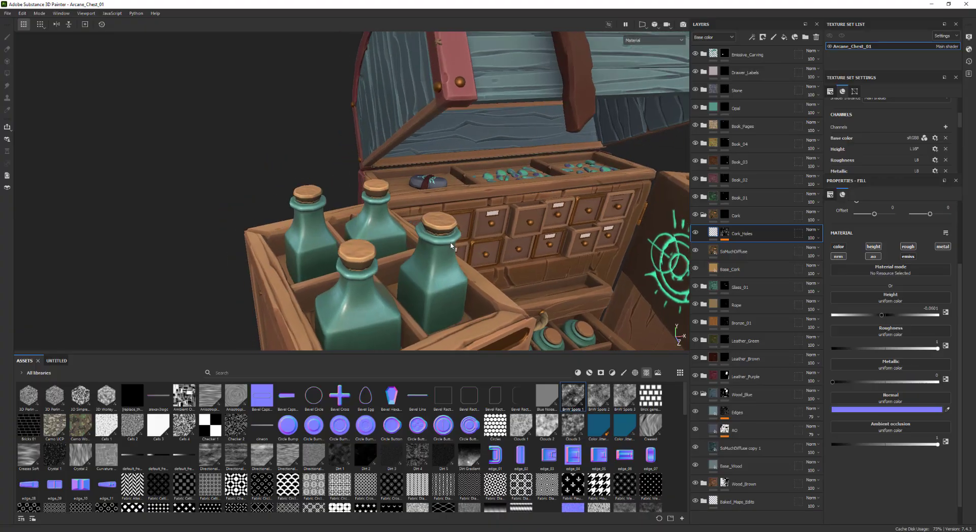
# Show only the base color channel on the chest model and look at the corks from a low angle
pyautogui.press('c')
pyautogui.keyDown('alt'); pyautogui.moveTo(417, 278); pyautogui.dragTo(362, 240); pyautogui.keyUp('alt')
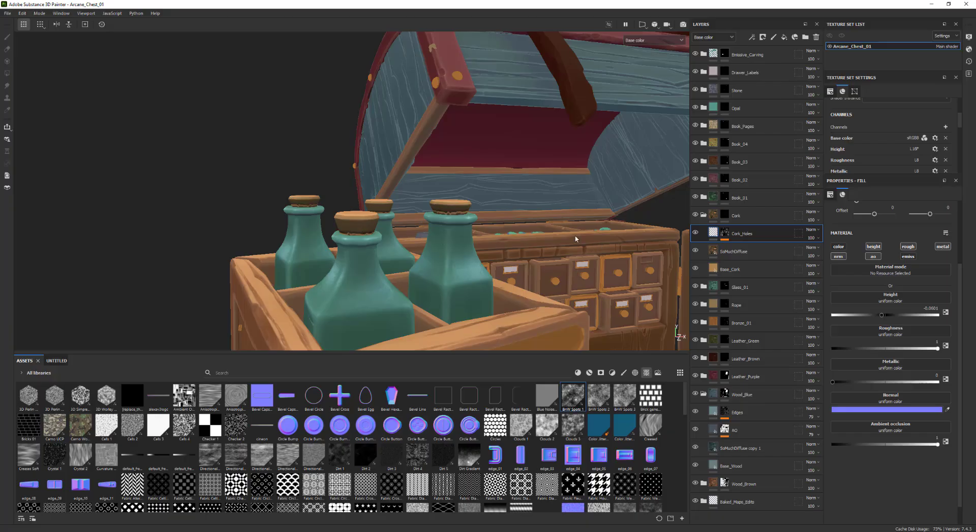
pyautogui.moveTo(576, 239)
pyautogui.keyDown('alt'); pyautogui.mouseDown()
pyautogui.moveTo(579, 274)
pyautogui.moveTo(581, 236)
pyautogui.mouseUp(); pyautogui.keyUp('alt')
# Change the Specular Color of the cork's SoMuchDiffuse layer to a more saturated dark orange-brown
pyautogui.click(713, 252)
pyautogui.keyDown('alt'); pyautogui.moveTo(528, 249); pyautogui.dragTo(517, 252, button='right'); pyautogui.keyUp('alt')
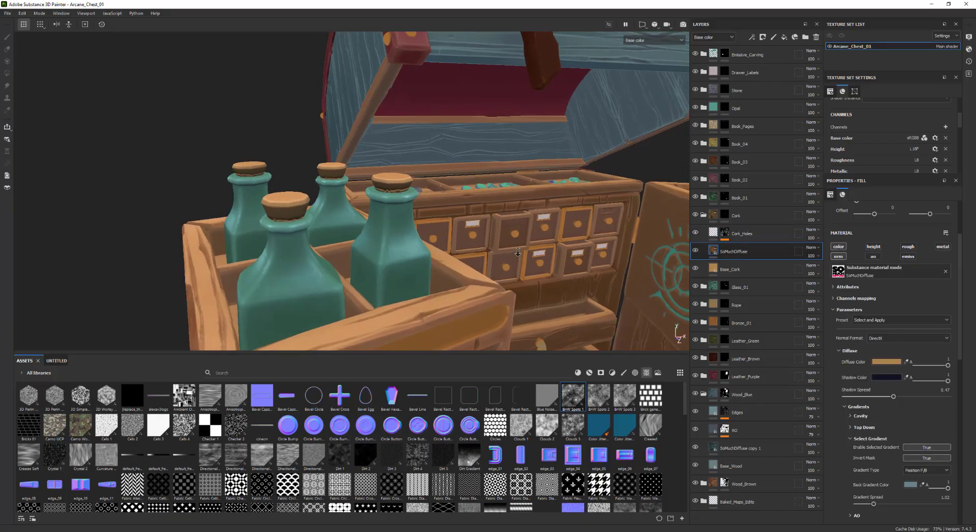
pyautogui.keyDown('alt'); pyautogui.moveTo(518, 252); pyautogui.dragTo(896, 393); pyautogui.keyUp('alt')
pyautogui.keyDown('alt'); pyautogui.moveTo(583, 277); pyautogui.dragTo(605, 280); pyautogui.keyUp('alt')
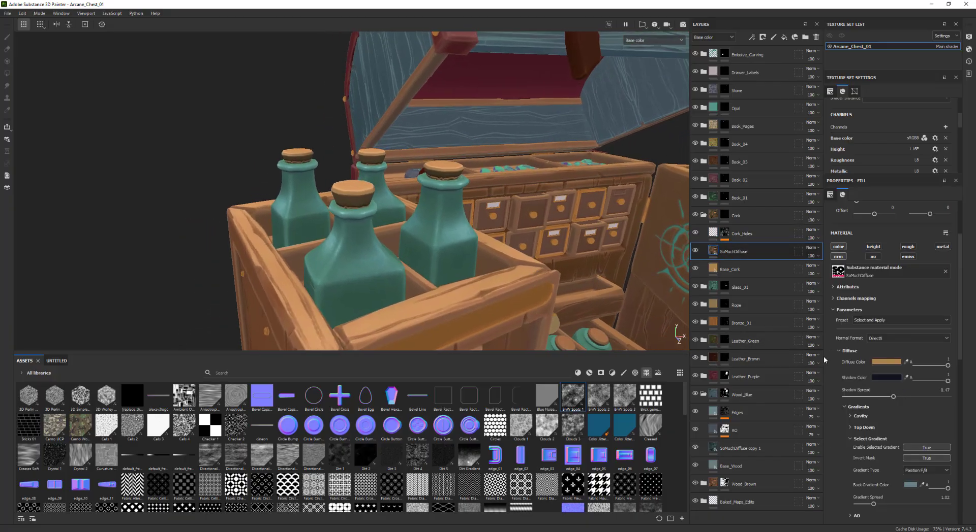
pyautogui.scroll(-8, 870, 372)
pyautogui.scroll(-1, 870, 372)
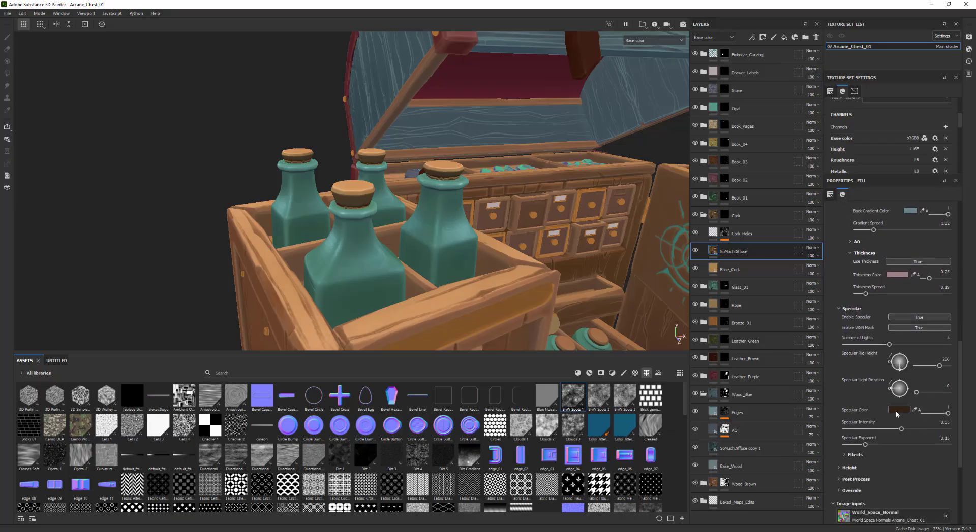
pyautogui.click(896, 410)
pyautogui.press('Escape')
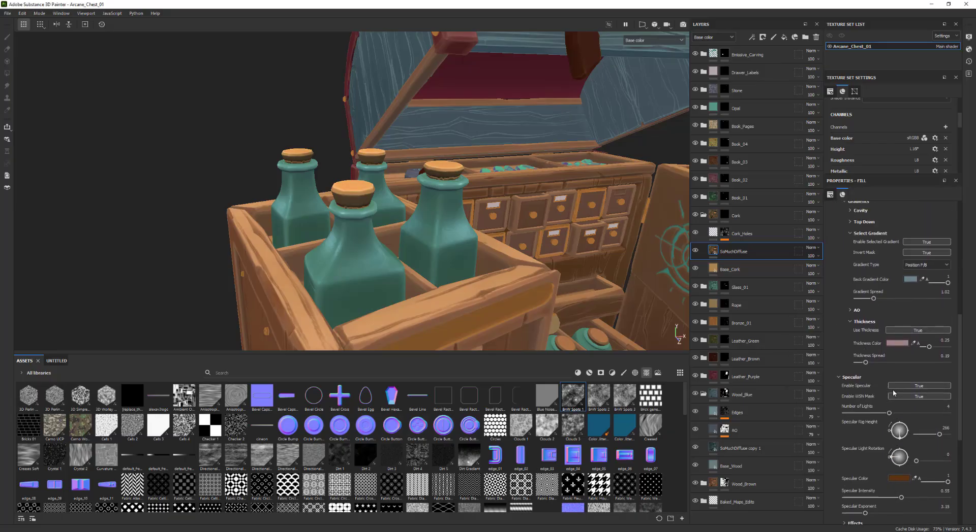
# Use ambient occlusion in the specular effects of the SoMuchDiffuse layer and raise its AO Spread to the maximum
pyautogui.scroll(8, 870, 386)
pyautogui.click(904, 357)
pyautogui.click(893, 321)
pyautogui.scroll(-5, 870, 386)
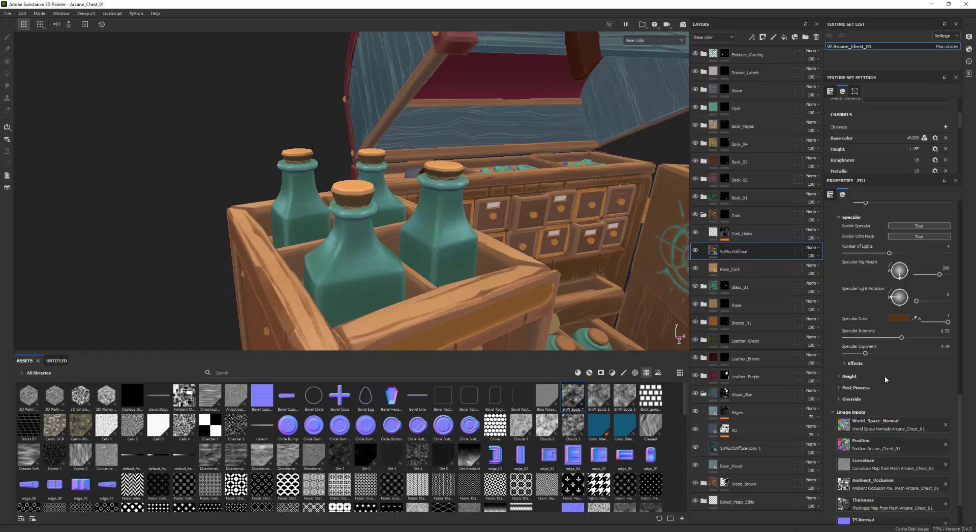
pyautogui.click(912, 410)
pyautogui.moveTo(914, 429); pyautogui.dragTo(958, 424)
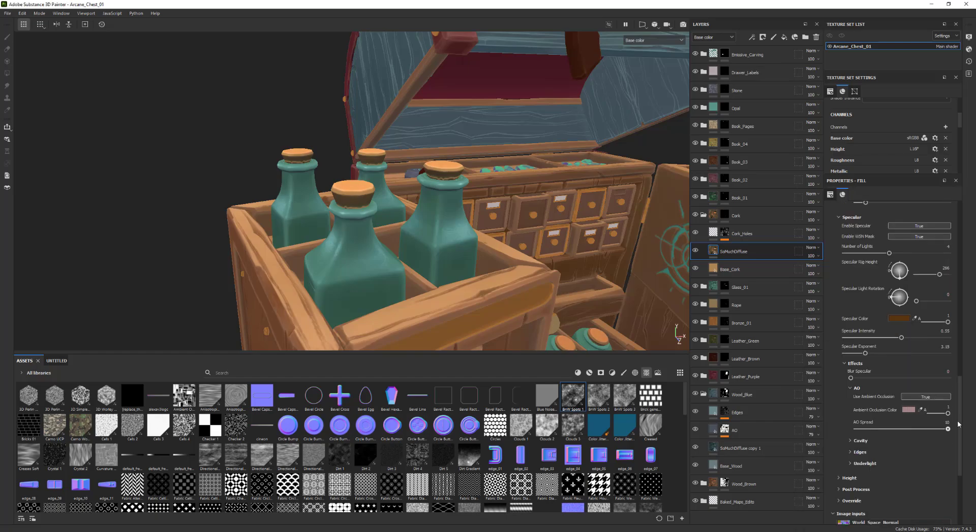
pyautogui.click(859, 453)
pyautogui.scroll(-1, 870, 437)
pyautogui.click(904, 429)
# Set the Occlusion Color in the AO gradient settings of the cork's SoMuchDiffuse layer to a pale peach
pyautogui.keyDown('alt'); pyautogui.moveTo(406, 214); pyautogui.dragTo(386, 208); pyautogui.keyUp('alt')
pyautogui.scroll(5, 878, 381)
pyautogui.click(857, 334)
pyautogui.scroll(1, 878, 381)
pyautogui.click(908, 377)
pyautogui.moveTo(830, 359); pyautogui.dragTo(819, 355)
pyautogui.keyDown('alt'); pyautogui.moveTo(457, 213); pyautogui.dragTo(480, 226); pyautogui.keyUp('alt')
pyautogui.moveTo(893, 369); pyautogui.dragTo(894, 408)
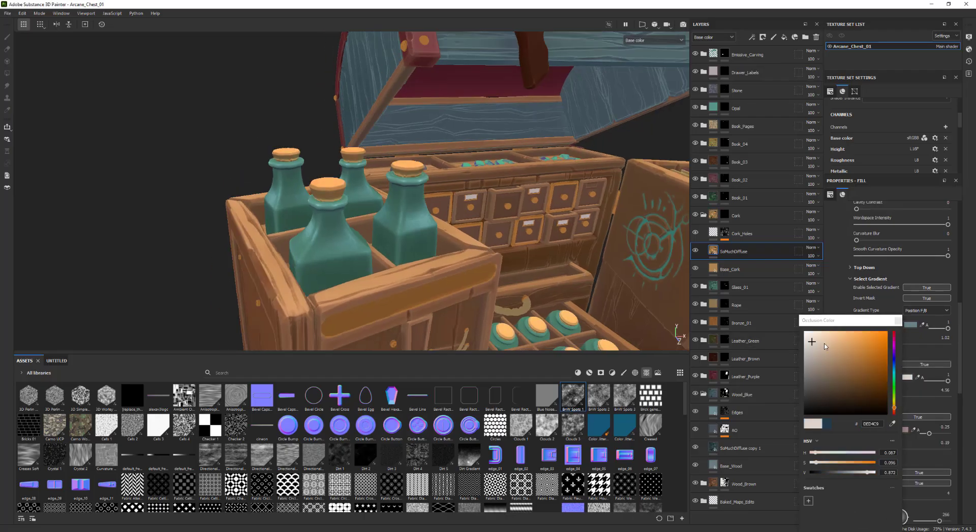
pyautogui.moveTo(812, 341)
pyautogui.mouseDown()
pyautogui.moveTo(856, 333)
pyautogui.moveTo(825, 332)
pyautogui.mouseUp()
pyautogui.click(897, 322)
# Set the Occlusion Color opacity to 0.91 and the Occlusion Spread to 10, judging the corks in full material view
pyautogui.moveTo(947, 381); pyautogui.dragTo(945, 382)
pyautogui.press('m')
pyautogui.keyDown('alt'); pyautogui.moveTo(437, 214); pyautogui.dragTo(356, 211); pyautogui.keyUp('alt')
pyautogui.moveTo(897, 396); pyautogui.dragTo(948, 397)
pyautogui.keyDown('alt'); pyautogui.moveTo(437, 213); pyautogui.dragTo(406, 211); pyautogui.keyUp('alt')
# Change the cork's Occlusion Color to a muted grey-blue with hue 0.582
pyautogui.click(905, 377)
pyautogui.moveTo(824, 335); pyautogui.dragTo(811, 359)
pyautogui.moveTo(891, 408); pyautogui.dragTo(892, 368)
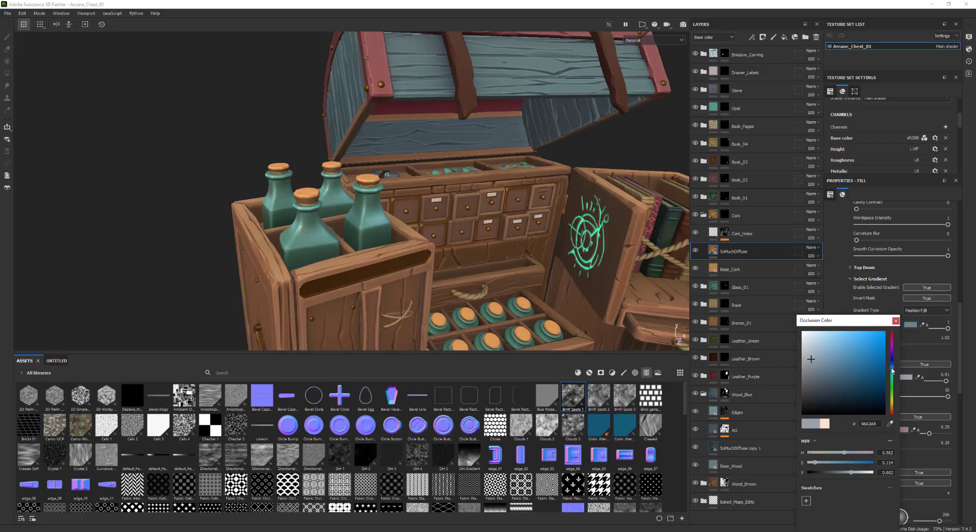
# Examine the cork coloring across the whole chest and close up on the small bottles in the front drawer
pyautogui.scroll(-3, 454, 272)
pyautogui.keyDown('alt'); pyautogui.moveTo(488, 255); pyautogui.dragTo(440, 226); pyautogui.keyUp('alt')
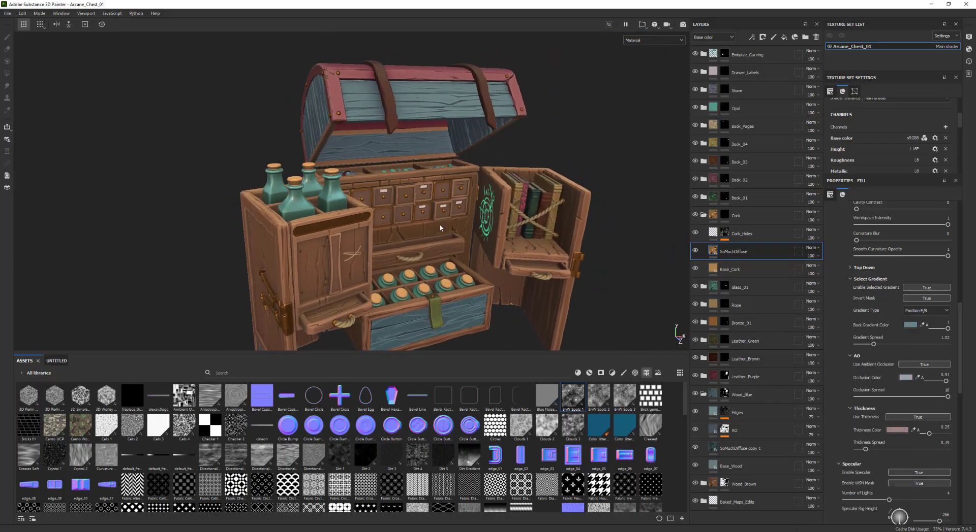
pyautogui.keyDown('alt'); pyautogui.moveTo(440, 226); pyautogui.dragTo(512, 260, button='right'); pyautogui.keyUp('alt')
pyautogui.keyDown('alt'); pyautogui.moveTo(511, 261); pyautogui.dragTo(422, 231); pyautogui.keyUp('alt')
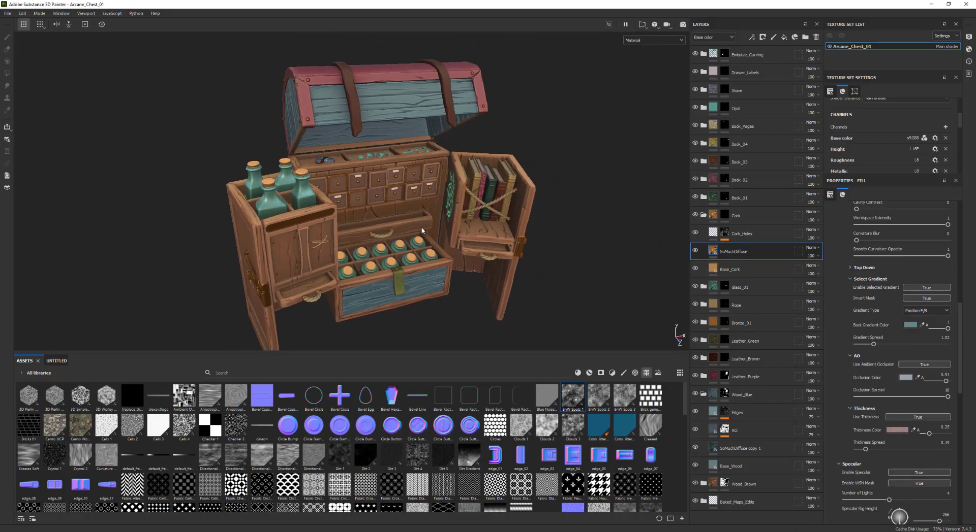
pyautogui.keyDown('alt'); pyautogui.moveTo(348, 212); pyautogui.dragTo(321, 241); pyautogui.keyUp('alt')
pyautogui.keyDown('alt'); pyautogui.moveTo(321, 241); pyautogui.dragTo(385, 263, button='right'); pyautogui.keyUp('alt')
pyautogui.keyDown('alt'); pyautogui.moveTo(268, 321); pyautogui.dragTo(250, 289, button='right'); pyautogui.keyUp('alt')
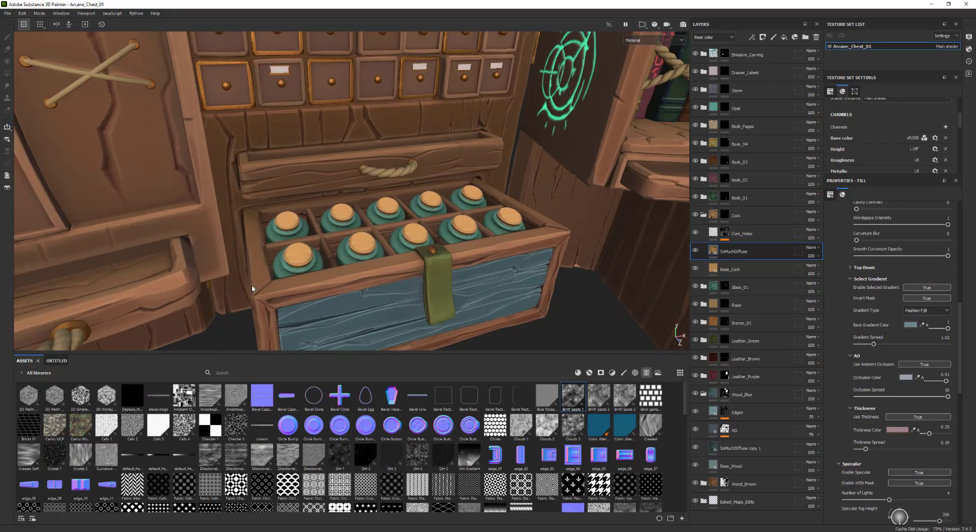
pyautogui.keyDown('alt'); pyautogui.moveTo(250, 290); pyautogui.dragTo(317, 218, button='middle'); pyautogui.keyUp('alt')
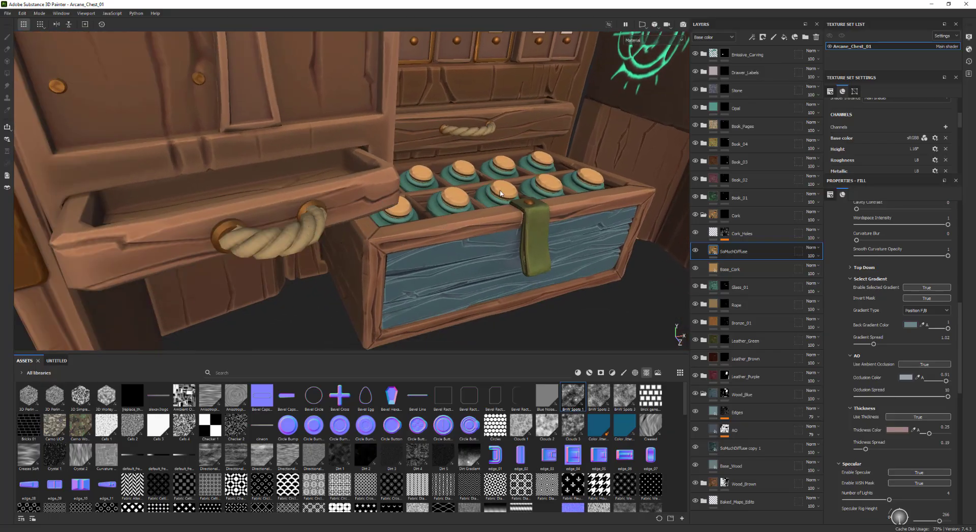
# Collapse the Cork layer group and examine the corks and ropes across the whole open chest
pyautogui.keyDown('alt'); pyautogui.moveTo(500, 193); pyautogui.dragTo(465, 206, button='right'); pyautogui.keyUp('alt')
pyautogui.keyDown('alt'); pyautogui.moveTo(465, 205); pyautogui.dragTo(410, 263, button='middle'); pyautogui.keyUp('alt')
pyautogui.keyDown('alt'); pyautogui.moveTo(560, 232); pyautogui.dragTo(543, 226, button='middle'); pyautogui.keyUp('alt')
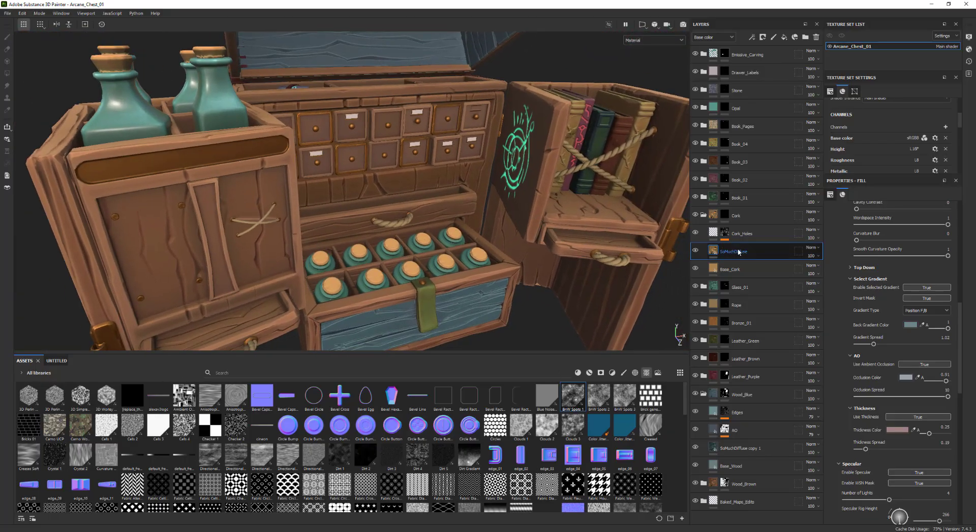
pyautogui.click(703, 215)
pyautogui.keyDown('alt'); pyautogui.moveTo(485, 229); pyautogui.dragTo(496, 237, button='middle'); pyautogui.keyUp('alt')
pyautogui.keyDown('alt'); pyautogui.moveTo(497, 236); pyautogui.dragTo(496, 246, button='right'); pyautogui.keyUp('alt')
pyautogui.keyDown('alt'); pyautogui.moveTo(496, 247); pyautogui.dragTo(429, 233); pyautogui.keyUp('alt')
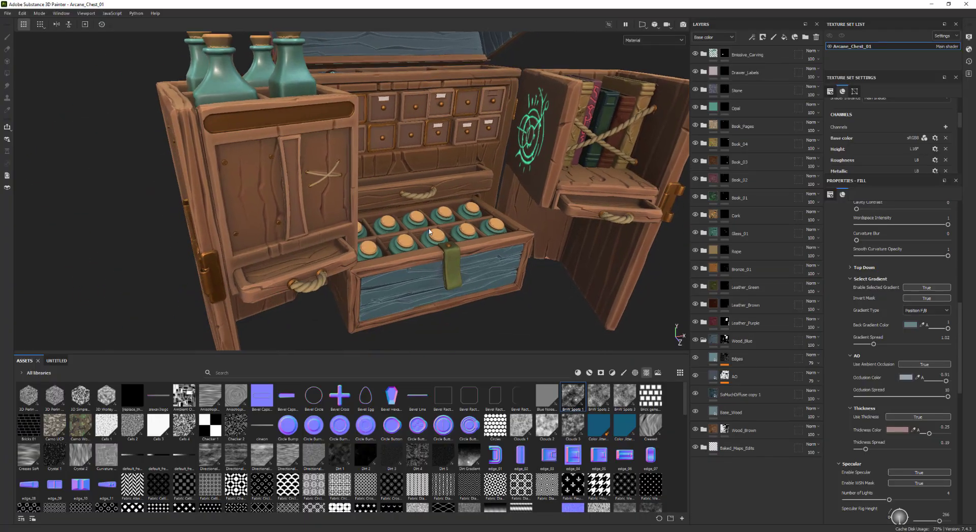
pyautogui.keyDown('alt'); pyautogui.moveTo(303, 291); pyautogui.dragTo(532, 221); pyautogui.keyUp('alt')
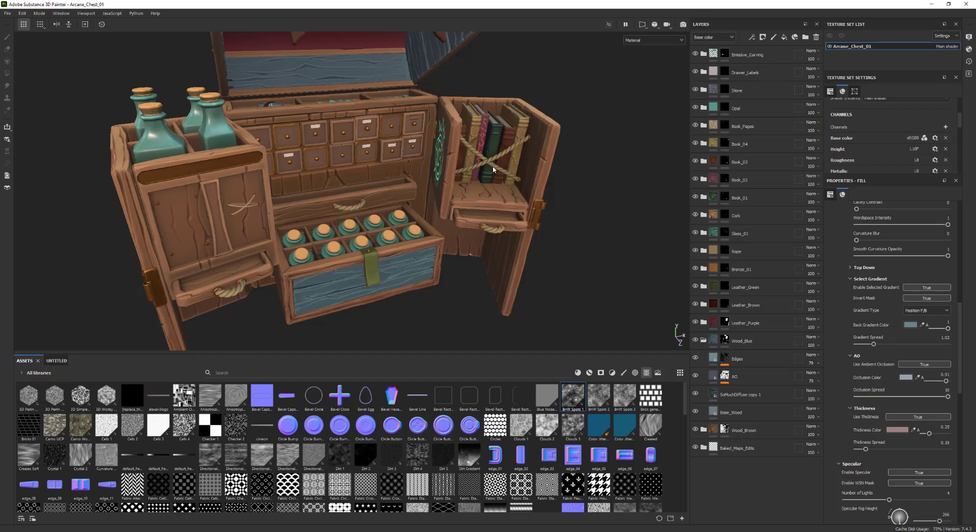
pyautogui.keyDown('alt'); pyautogui.moveTo(493, 170); pyautogui.dragTo(488, 203); pyautogui.keyUp('alt')
pyautogui.scroll(1, 488, 203)
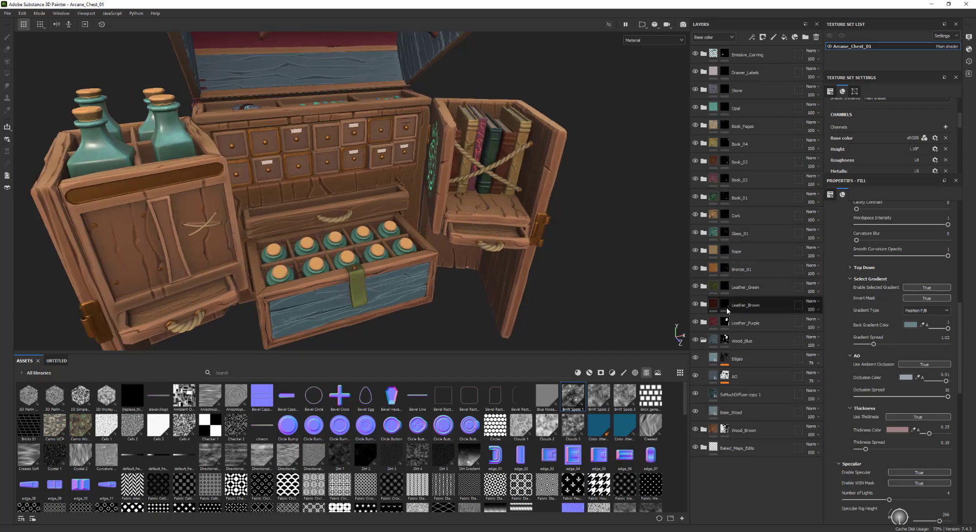
# Set the base color of the Base_Rope layer in the Rope group to a darker brown, 57472F
pyautogui.click(704, 251)
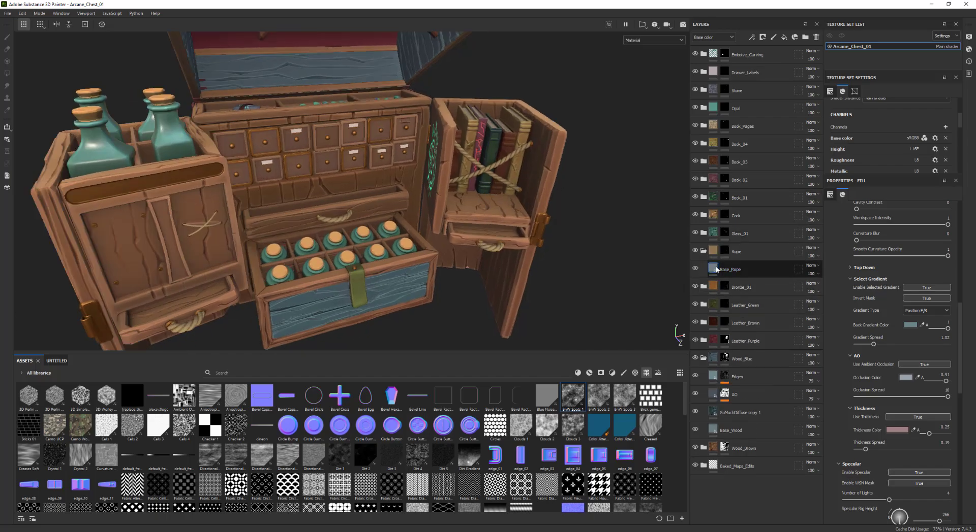
pyautogui.click(717, 269)
pyautogui.click(885, 288)
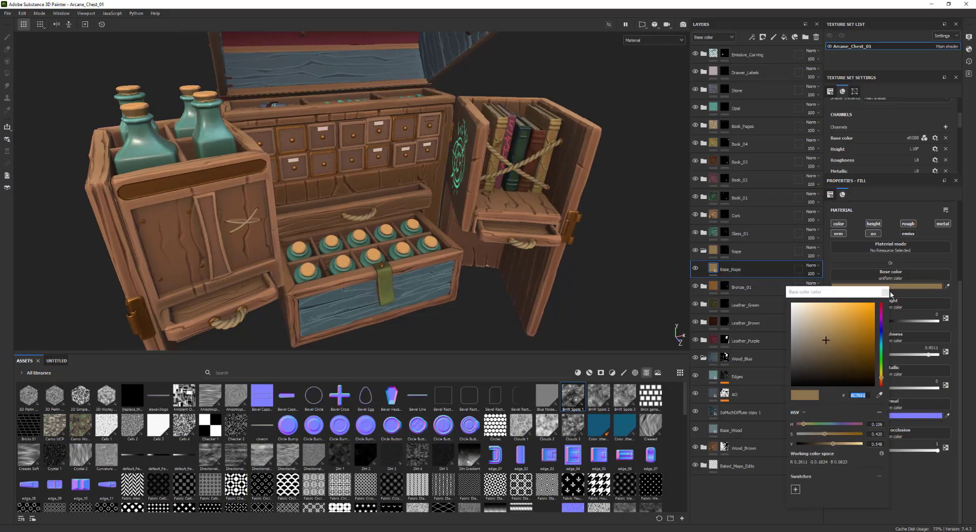
pyautogui.click(946, 288)
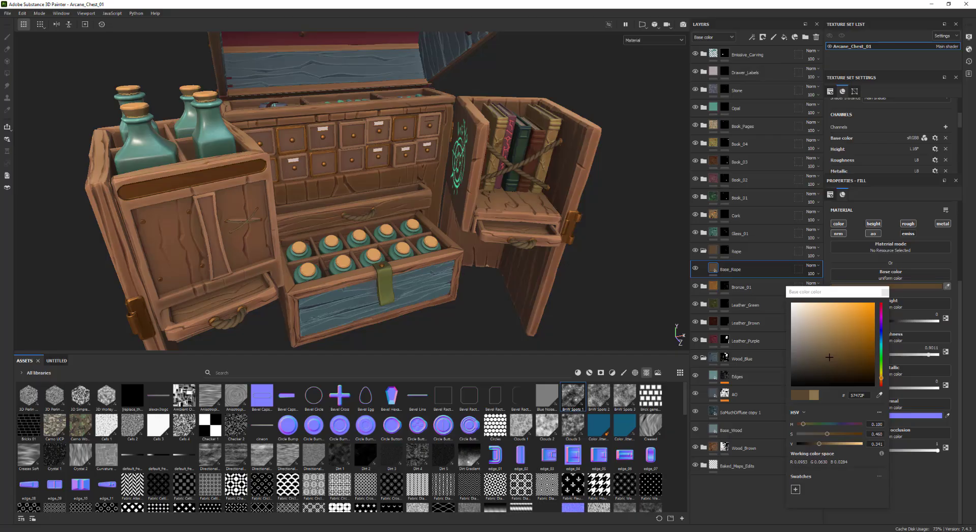
pyautogui.keyDown('alt'); pyautogui.moveTo(274, 317); pyautogui.dragTo(315, 302); pyautogui.keyUp('alt')
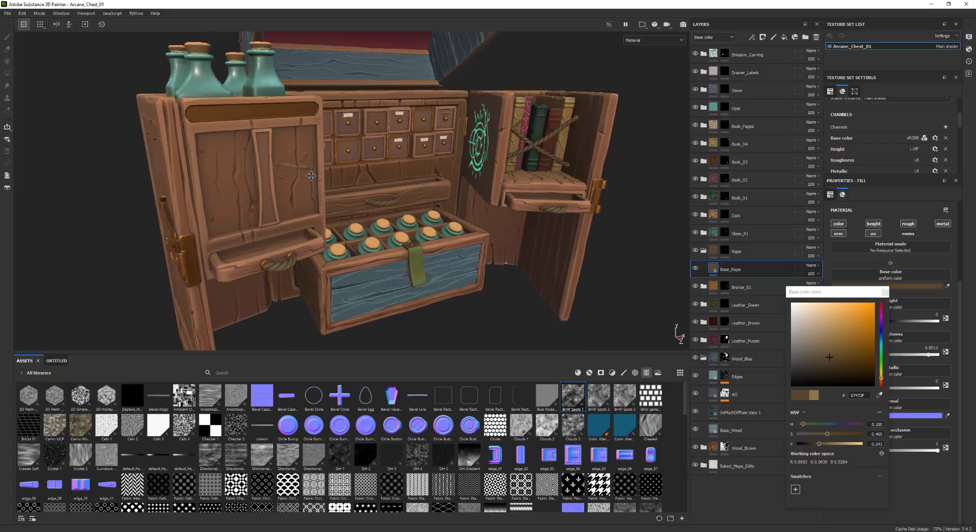
pyautogui.keyDown('alt'); pyautogui.moveTo(290, 310); pyautogui.dragTo(333, 304, button='right'); pyautogui.keyUp('alt')
pyautogui.keyDown('alt'); pyautogui.moveTo(304, 278); pyautogui.dragTo(429, 196); pyautogui.keyUp('alt')
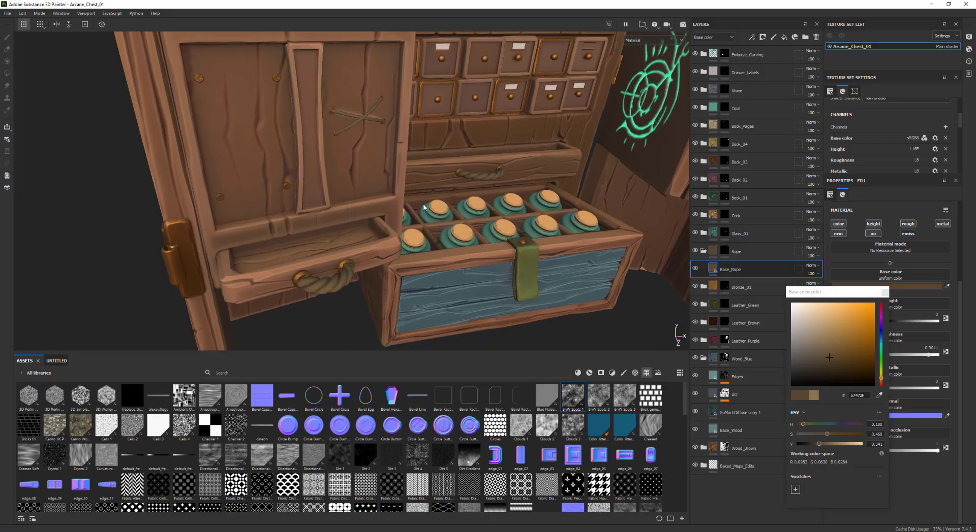
pyautogui.keyDown('alt'); pyautogui.moveTo(575, 253); pyautogui.dragTo(533, 259, button='right'); pyautogui.keyUp('alt')
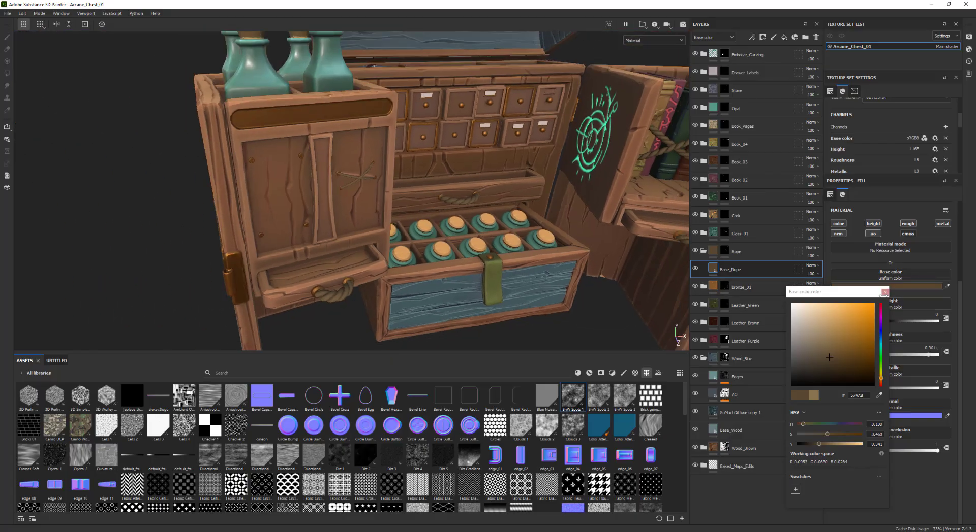
pyautogui.click(884, 293)
# Duplicate the Base_Rope layer, rename the copy Dirt and add a black mask to it
pyautogui.hotkey('ctrl', 'd')
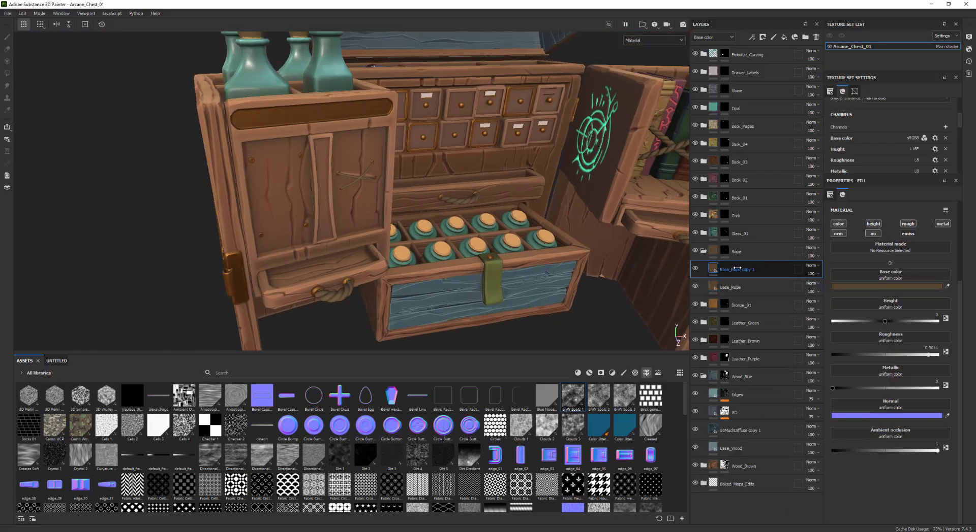
pyautogui.doubleClick(745, 270)
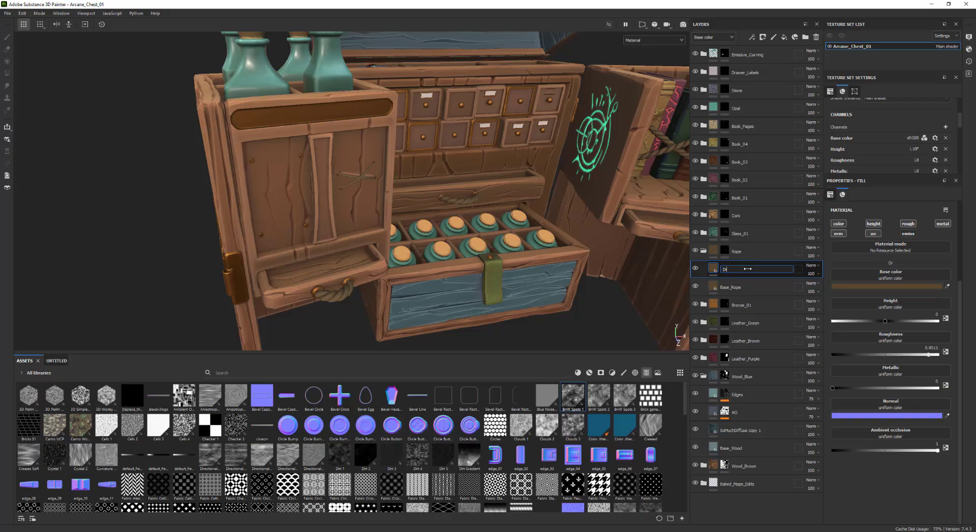
pyautogui.rightClick(746, 269)
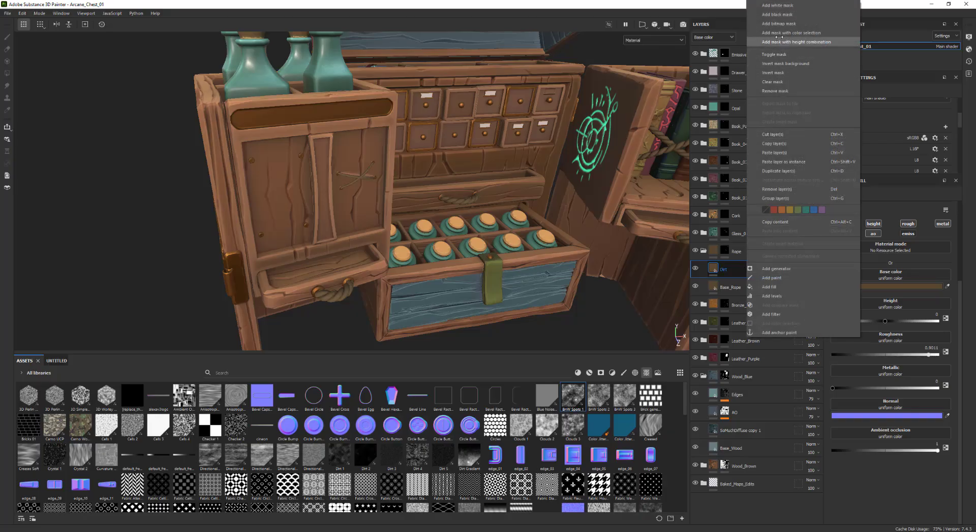
pyautogui.click(783, 18)
# Add a Dirt generator to the mask of the rope's Dirt layer
pyautogui.rightClick(738, 272)
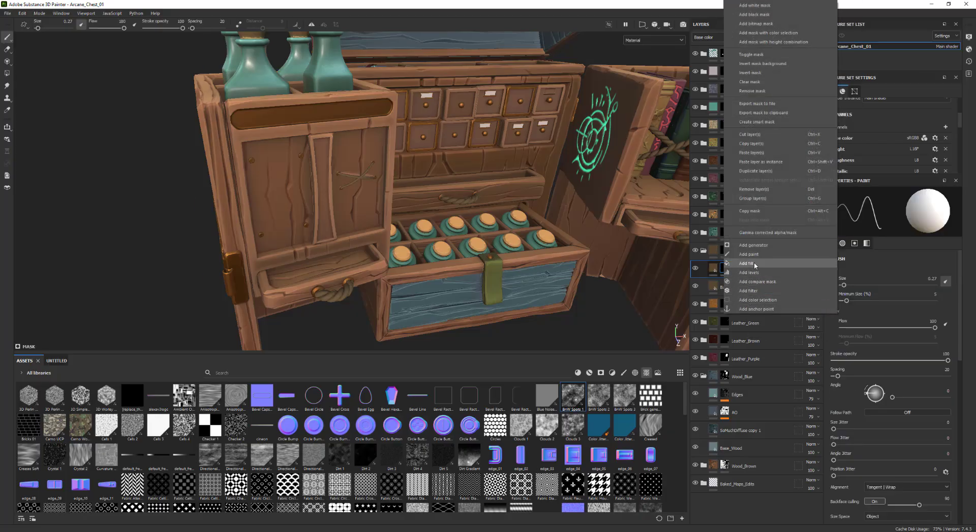
pyautogui.click(756, 245)
pyautogui.click(872, 216)
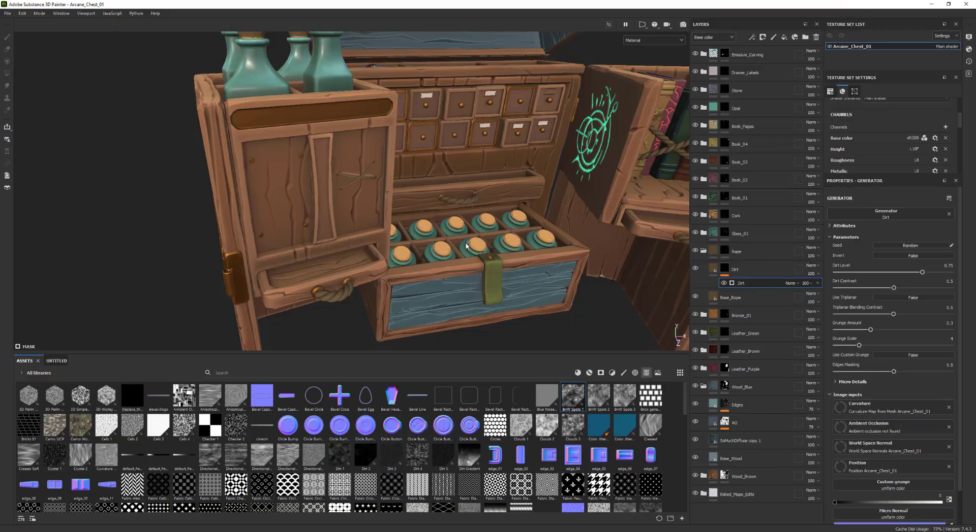
pyautogui.keyDown('alt'); pyautogui.moveTo(470, 251); pyautogui.dragTo(503, 233, button='middle'); pyautogui.keyUp('alt')
pyautogui.keyDown('alt'); pyautogui.moveTo(503, 234); pyautogui.dragTo(579, 249, button='right'); pyautogui.keyUp('alt')
pyautogui.keyDown('alt'); pyautogui.moveTo(550, 235); pyautogui.dragTo(508, 237); pyautogui.keyUp('alt')
# Set the rope Dirt layer's base color to a very dark brown with hue 0.100
pyautogui.click(714, 268)
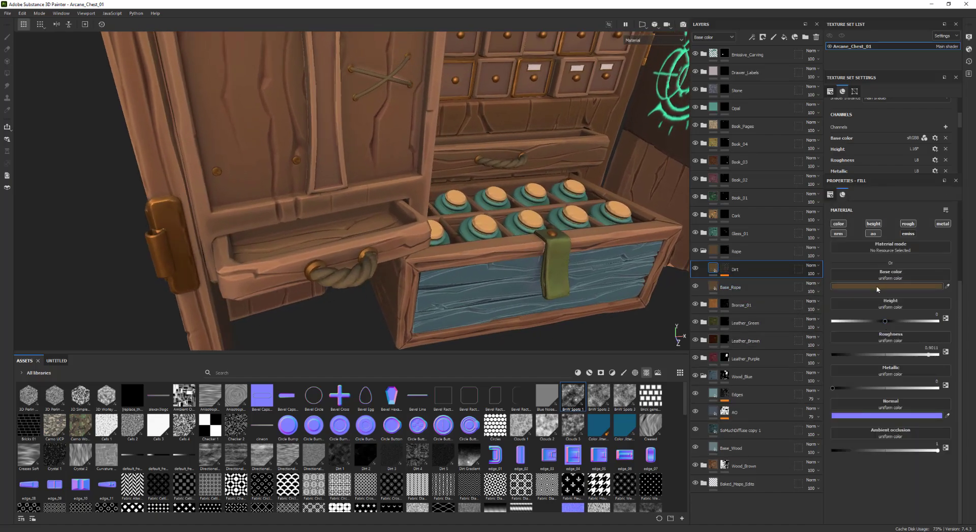
pyautogui.click(877, 287)
pyautogui.click(810, 366)
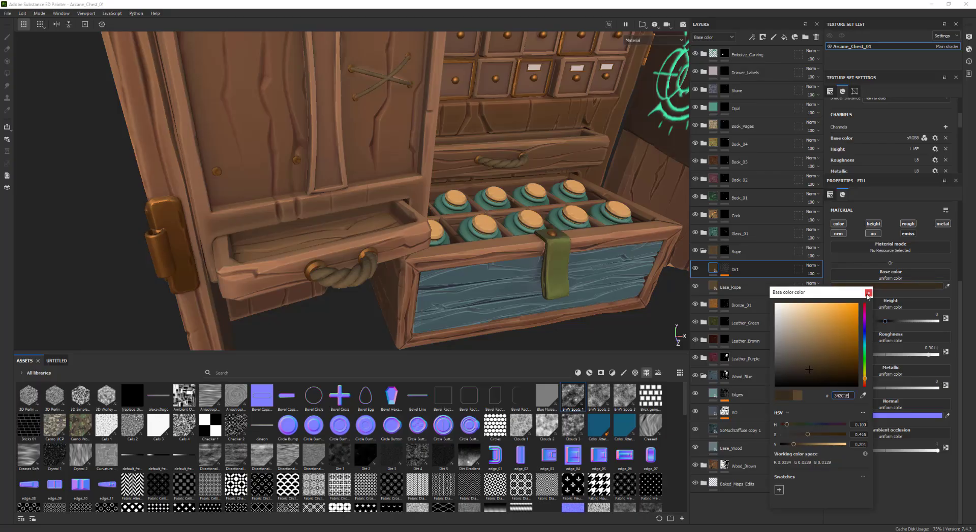
pyautogui.click(867, 293)
# Set the rope Dirt generator's Dirt Level to 0.83 and its Grunge Amount to 0
pyautogui.click(725, 269)
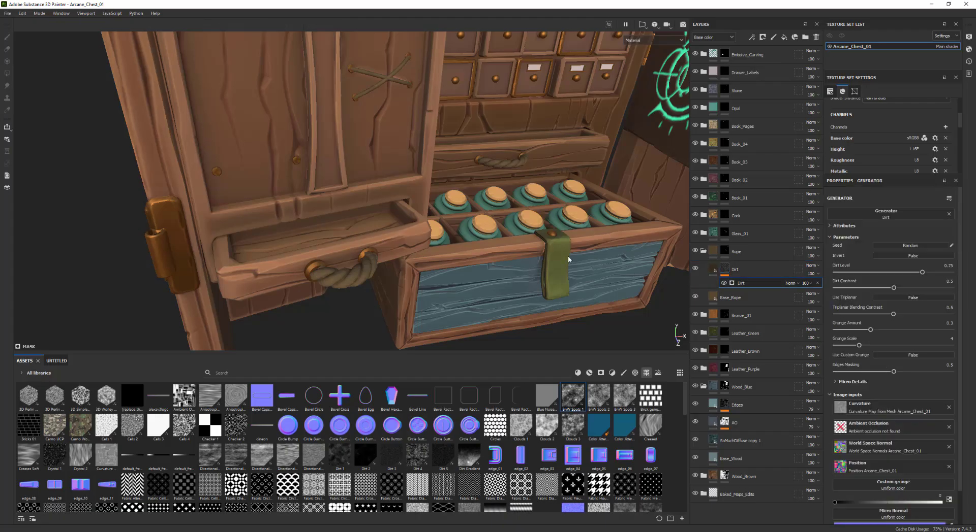
pyautogui.keyDown('alt'); pyautogui.moveTo(568, 260); pyautogui.dragTo(513, 251); pyautogui.keyUp('alt')
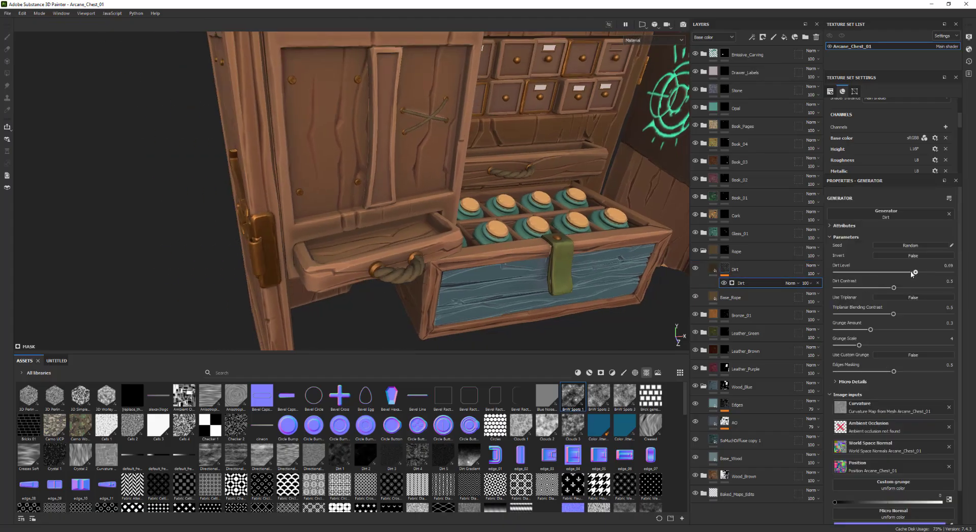
pyautogui.moveTo(942, 275)
pyautogui.mouseDown()
pyautogui.moveTo(950, 276)
pyautogui.moveTo(930, 273)
pyautogui.mouseUp()
pyautogui.moveTo(575, 242)
pyautogui.keyDown('alt'); pyautogui.mouseDown()
pyautogui.moveTo(529, 239)
pyautogui.moveTo(585, 254)
pyautogui.mouseUp(); pyautogui.keyUp('alt')
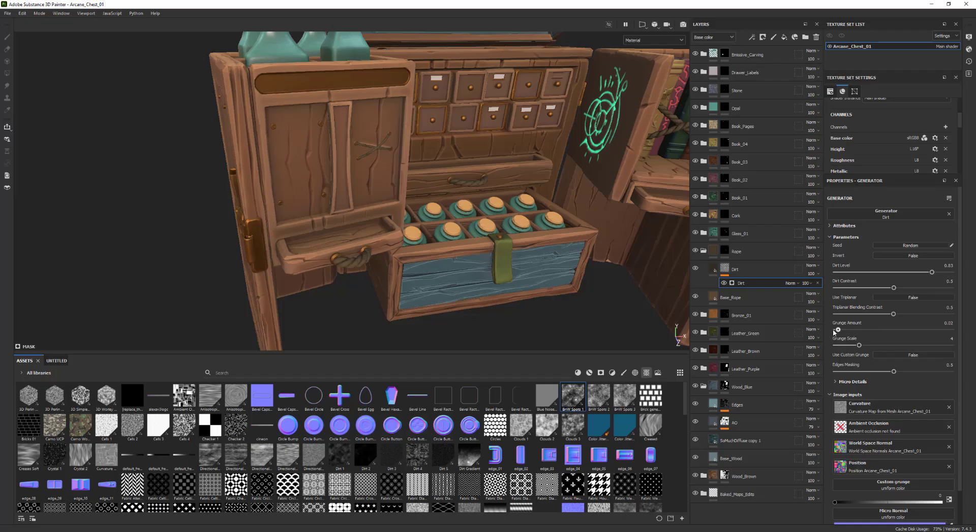
# Check the dirt on the crossed ropes over the books and raise the generator's Dirt Level to 1
pyautogui.keyDown('alt'); pyautogui.moveTo(657, 289); pyautogui.dragTo(447, 305); pyautogui.keyUp('alt')
pyautogui.keyDown('alt'); pyautogui.moveTo(406, 244); pyautogui.dragTo(495, 203, button='right'); pyautogui.keyUp('alt')
pyautogui.keyDown('alt'); pyautogui.moveTo(495, 203); pyautogui.dragTo(451, 249, button='middle'); pyautogui.keyUp('alt')
pyautogui.keyDown('alt'); pyautogui.moveTo(451, 250); pyautogui.dragTo(456, 187, button='right'); pyautogui.keyUp('alt')
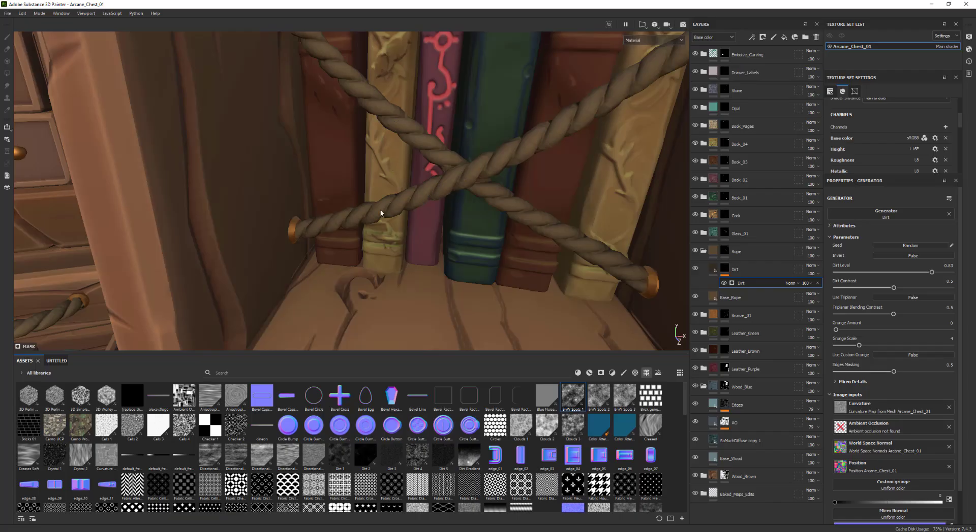
pyautogui.keyDown('alt'); pyautogui.moveTo(436, 213); pyautogui.dragTo(476, 215, button='middle'); pyautogui.keyUp('alt')
pyautogui.keyDown('alt'); pyautogui.moveTo(477, 216); pyautogui.dragTo(485, 241, button='right'); pyautogui.keyUp('alt')
pyautogui.click(696, 268)
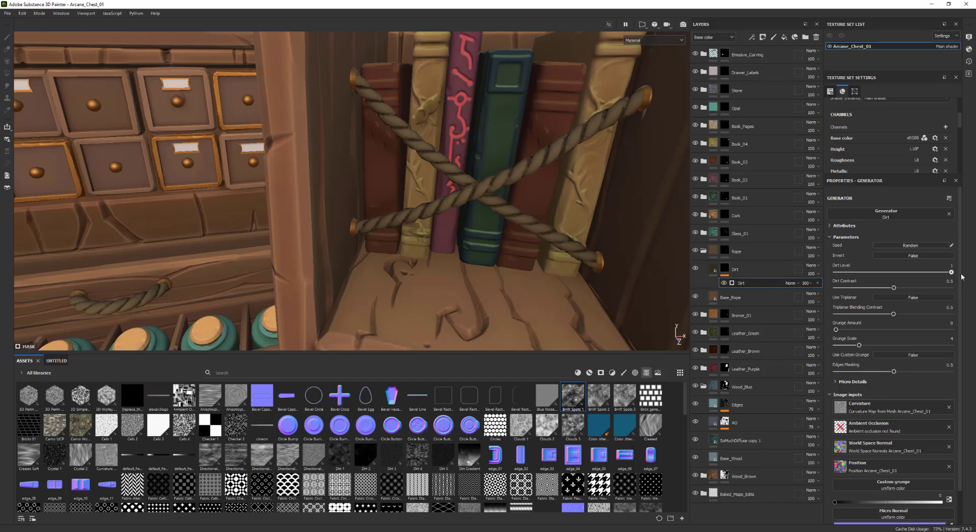
pyautogui.moveTo(949, 273); pyautogui.dragTo(945, 273)
# Lower the rope Dirt layer's opacity to 38, judging the ropes across the whole chest
pyautogui.keyDown('alt'); pyautogui.moveTo(570, 272); pyautogui.dragTo(398, 246, button='right'); pyautogui.keyUp('alt')
pyautogui.keyDown('alt'); pyautogui.moveTo(399, 246); pyautogui.dragTo(411, 231); pyautogui.keyUp('alt')
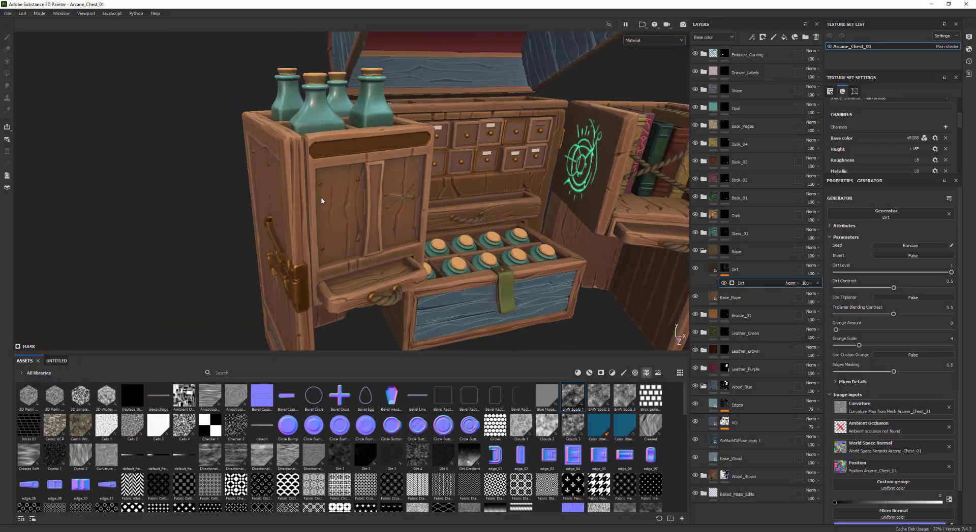
pyautogui.keyDown('alt'); pyautogui.moveTo(411, 231); pyautogui.dragTo(423, 219, button='right'); pyautogui.keyUp('alt')
pyautogui.keyDown('alt'); pyautogui.moveTo(423, 219); pyautogui.dragTo(414, 222); pyautogui.keyUp('alt')
pyautogui.keyDown('alt'); pyautogui.moveTo(423, 180); pyautogui.dragTo(387, 211); pyautogui.keyUp('alt')
pyautogui.keyDown('alt'); pyautogui.moveTo(387, 211); pyautogui.dragTo(432, 219, button='right'); pyautogui.keyUp('alt')
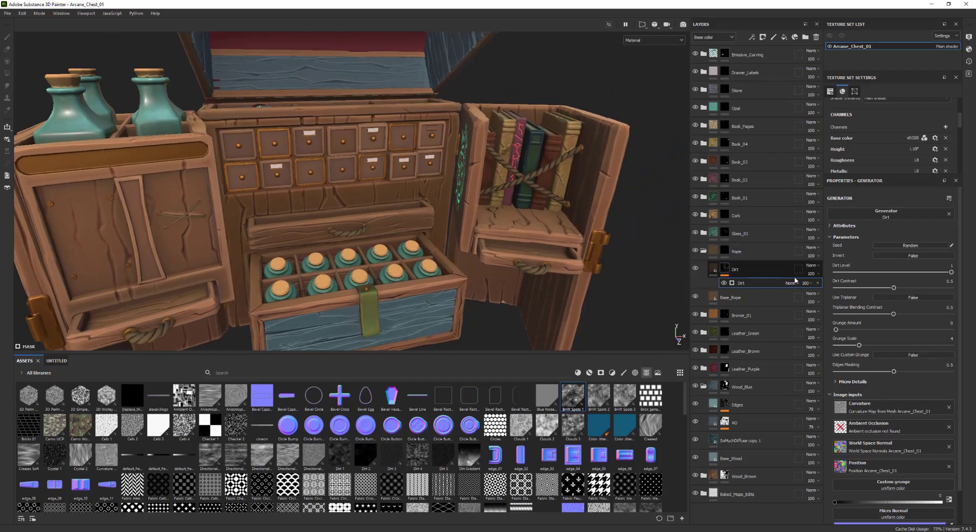
pyautogui.moveTo(832, 290); pyautogui.dragTo(826, 288)
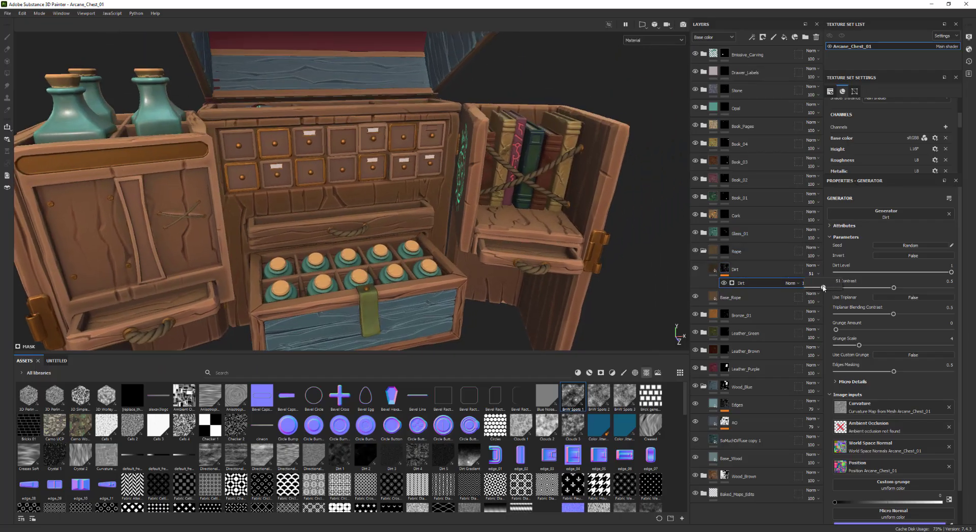
pyautogui.keyDown('alt'); pyautogui.moveTo(607, 263); pyautogui.dragTo(534, 233); pyautogui.keyUp('alt')
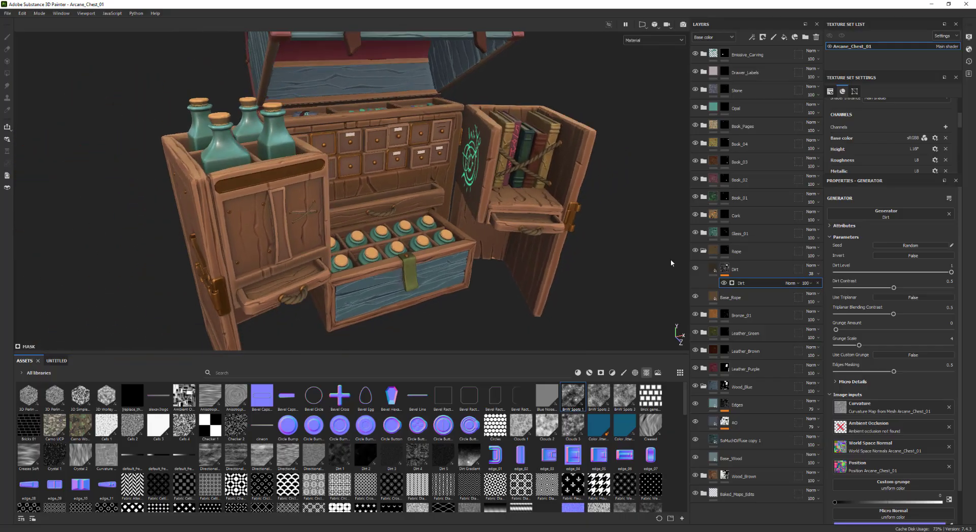
# Duplicate the rope's Dirt layer, rename the copy Edges and give it a lighter tan-brown base color with value 0.529
pyautogui.hotkey('ctrl', 'd')
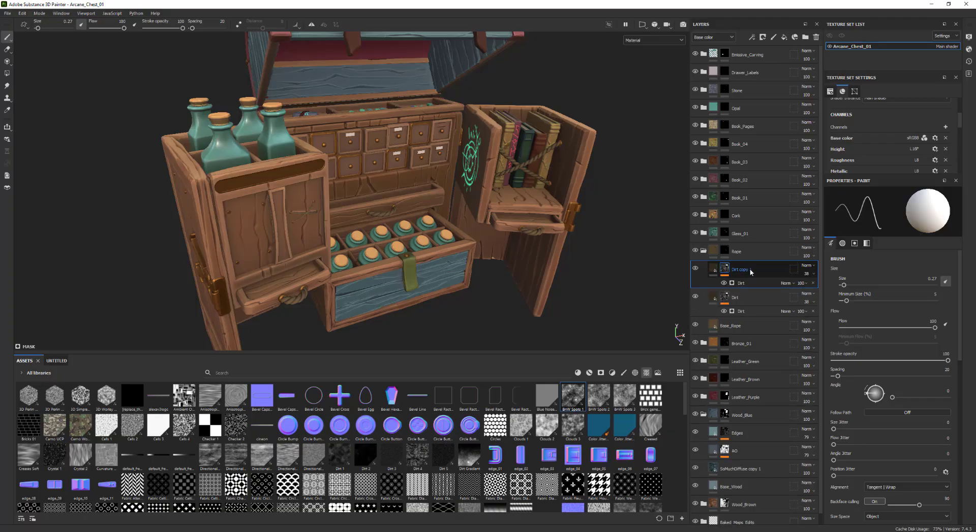
pyautogui.write('ges')
pyautogui.press('Return')
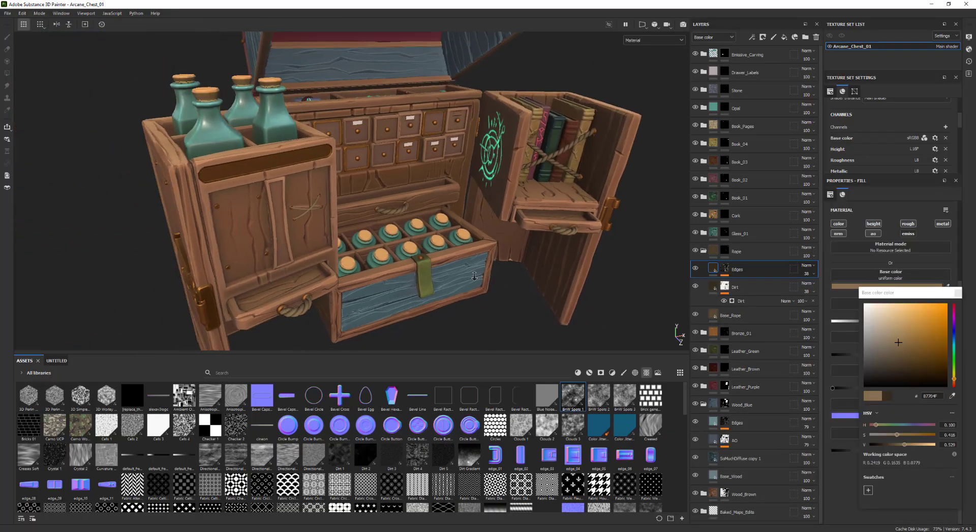
# Examine the edge coloring on the rope handles and book ties from several angles, and close the color picker
pyautogui.keyDown('alt'); pyautogui.moveTo(355, 239); pyautogui.dragTo(362, 263); pyautogui.keyUp('alt')
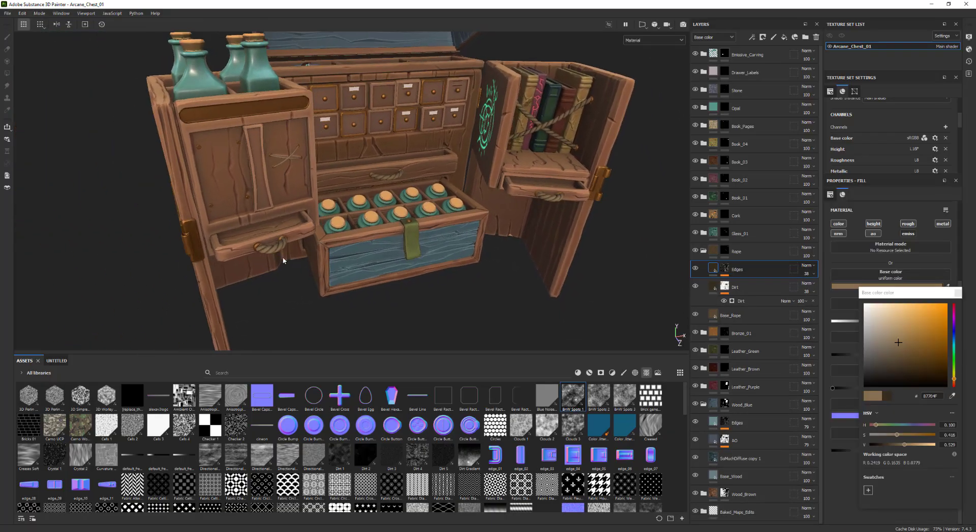
pyautogui.scroll(5, 278, 250)
pyautogui.scroll(-3, 278, 235)
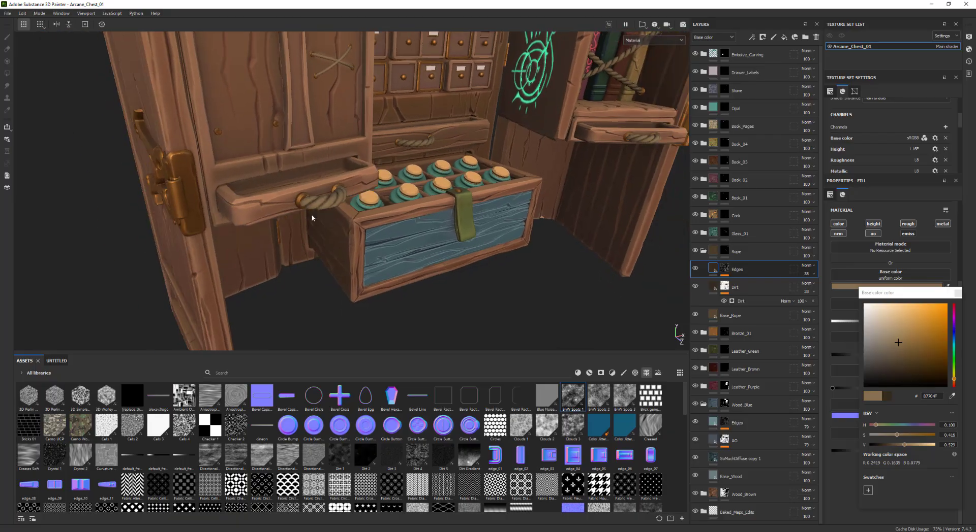
pyautogui.keyDown('alt'); pyautogui.moveTo(312, 216); pyautogui.dragTo(272, 254); pyautogui.keyUp('alt')
pyautogui.keyDown('alt'); pyautogui.moveTo(452, 209); pyautogui.dragTo(388, 267, button='middle'); pyautogui.keyUp('alt')
pyautogui.keyDown('alt'); pyautogui.moveTo(388, 268); pyautogui.dragTo(504, 238); pyautogui.keyUp('alt')
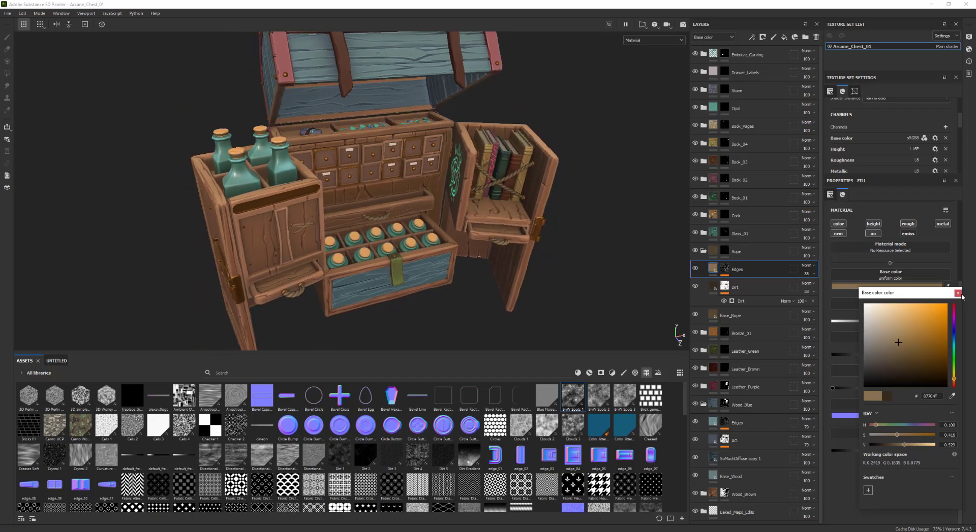
pyautogui.scroll(8, 394, 273)
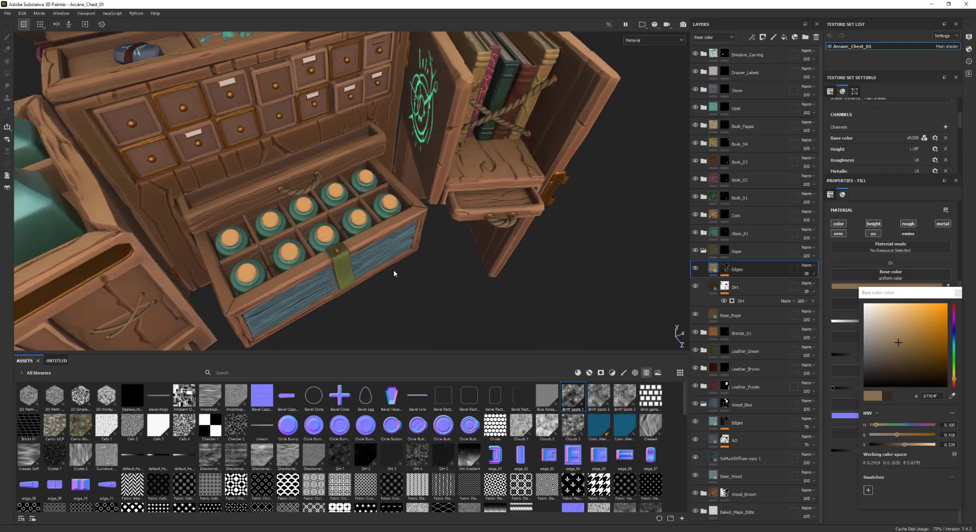
pyautogui.keyDown('alt'); pyautogui.moveTo(395, 274); pyautogui.dragTo(334, 193, button='right'); pyautogui.keyUp('alt')
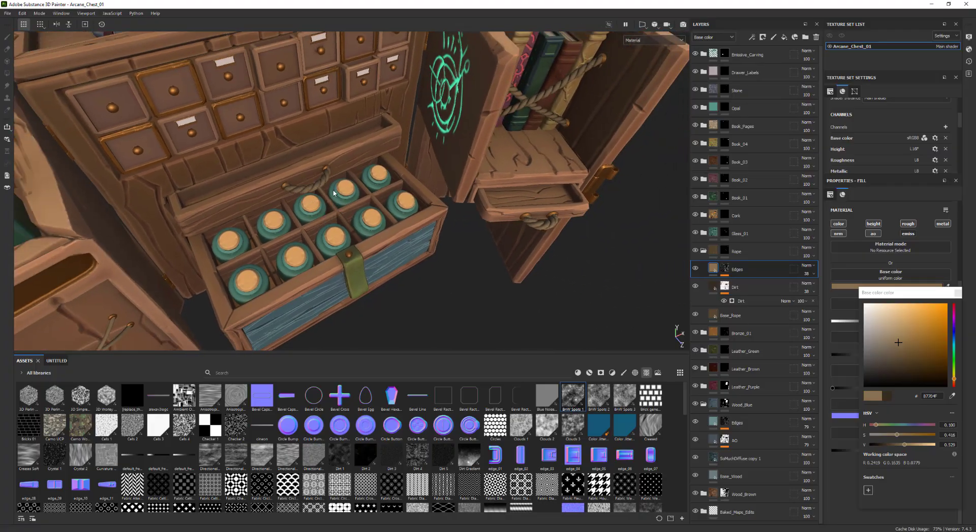
pyautogui.keyDown('alt'); pyautogui.moveTo(334, 193); pyautogui.dragTo(521, 255); pyautogui.keyUp('alt')
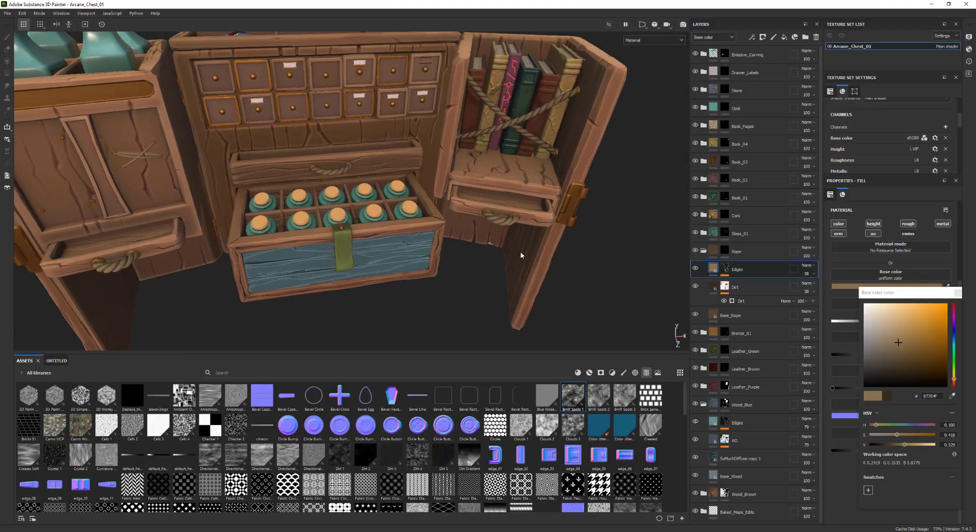
pyautogui.keyDown('alt'); pyautogui.moveTo(521, 255); pyautogui.dragTo(487, 237, button='right'); pyautogui.keyUp('alt')
pyautogui.click(957, 293)
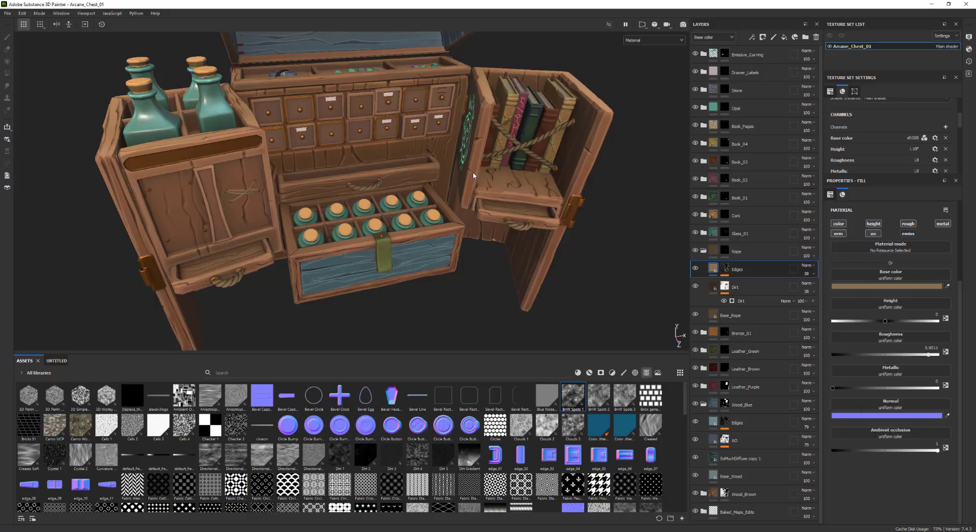
# Examine the chest's wood, ropes, bottles, books and lid from several angles and distances
pyautogui.keyDown('alt'); pyautogui.moveTo(473, 176); pyautogui.dragTo(514, 272); pyautogui.keyUp('alt')
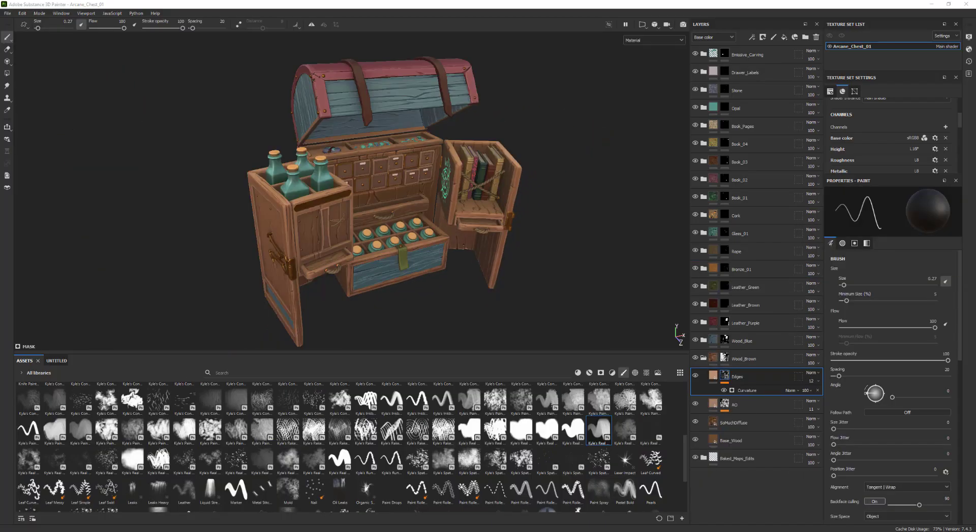
pyautogui.moveTo(451, 203)
pyautogui.keyDown('alt'); pyautogui.mouseDown()
pyautogui.moveTo(381, 203)
pyautogui.moveTo(425, 162)
pyautogui.moveTo(450, 188)
pyautogui.moveTo(437, 191)
pyautogui.mouseUp(); pyautogui.keyUp('alt')
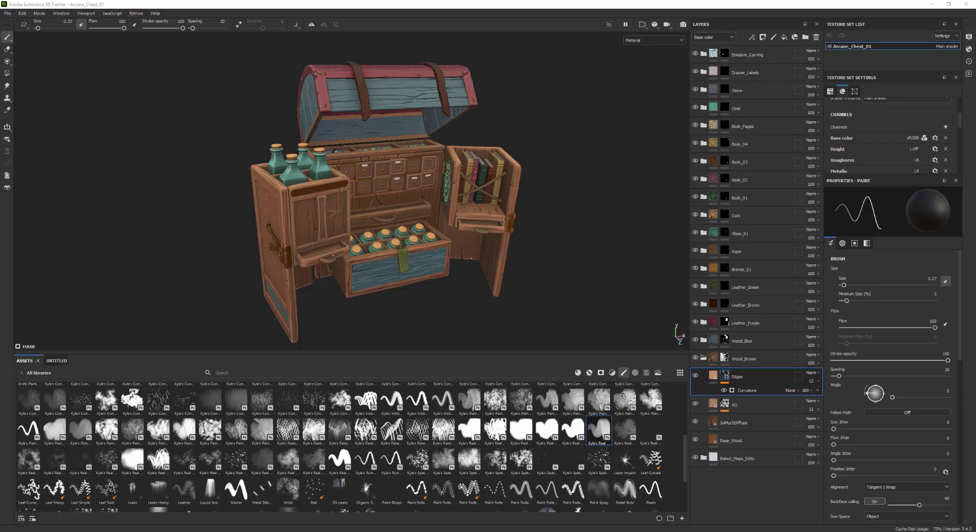
pyautogui.keyDown('alt'); pyautogui.moveTo(352, 186); pyautogui.dragTo(357, 208); pyautogui.keyUp('alt')
pyautogui.keyDown('alt'); pyautogui.moveTo(357, 208); pyautogui.dragTo(305, 240, button='middle'); pyautogui.keyUp('alt')
pyautogui.keyDown('alt'); pyautogui.moveTo(305, 240); pyautogui.dragTo(338, 236, button='right'); pyautogui.keyUp('alt')
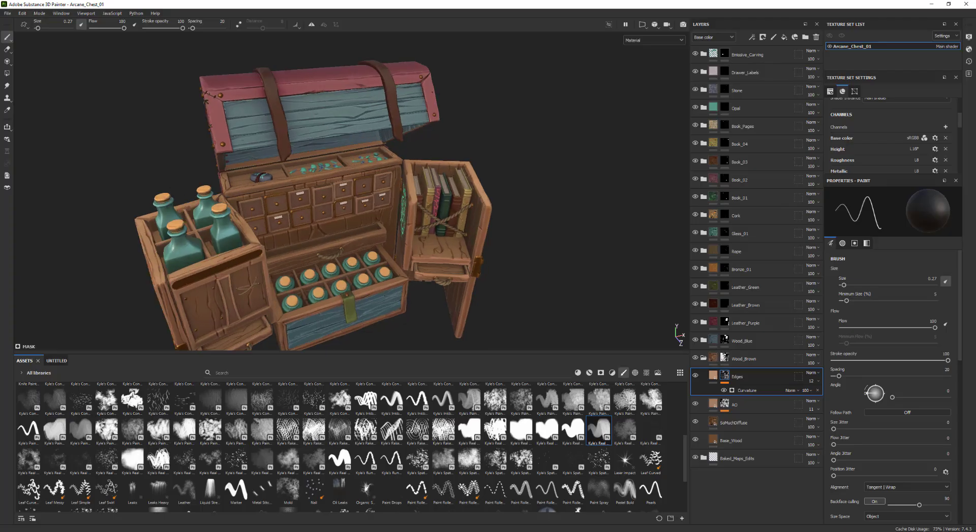
pyautogui.keyDown('alt'); pyautogui.moveTo(442, 86); pyautogui.dragTo(437, 102); pyautogui.keyUp('alt')
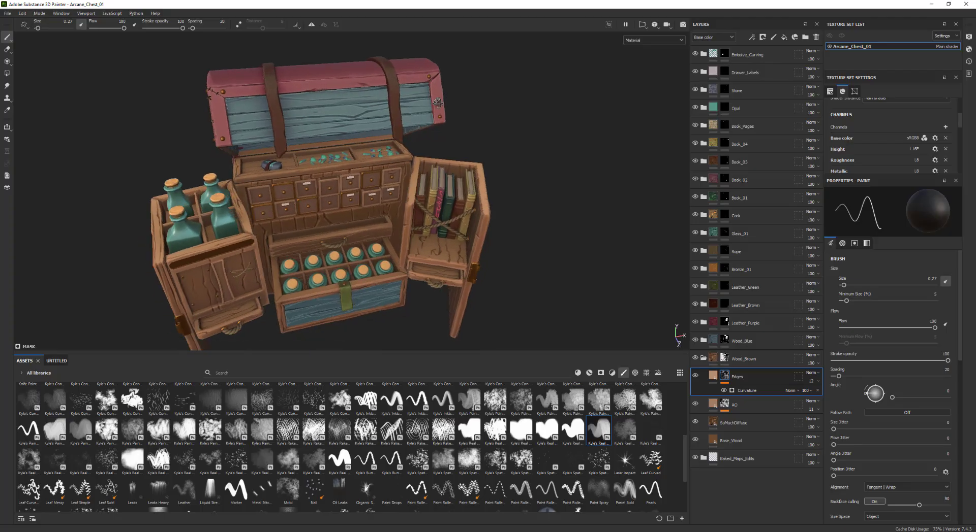
pyautogui.keyDown('alt'); pyautogui.moveTo(434, 138); pyautogui.dragTo(484, 128); pyautogui.keyUp('alt')
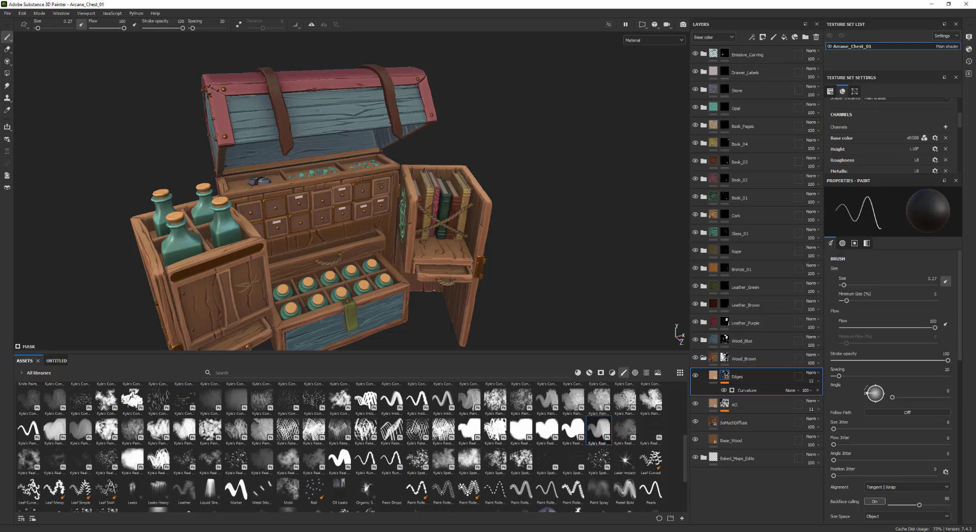
pyautogui.keyDown('alt'); pyautogui.moveTo(465, 159); pyautogui.dragTo(419, 175); pyautogui.keyUp('alt')
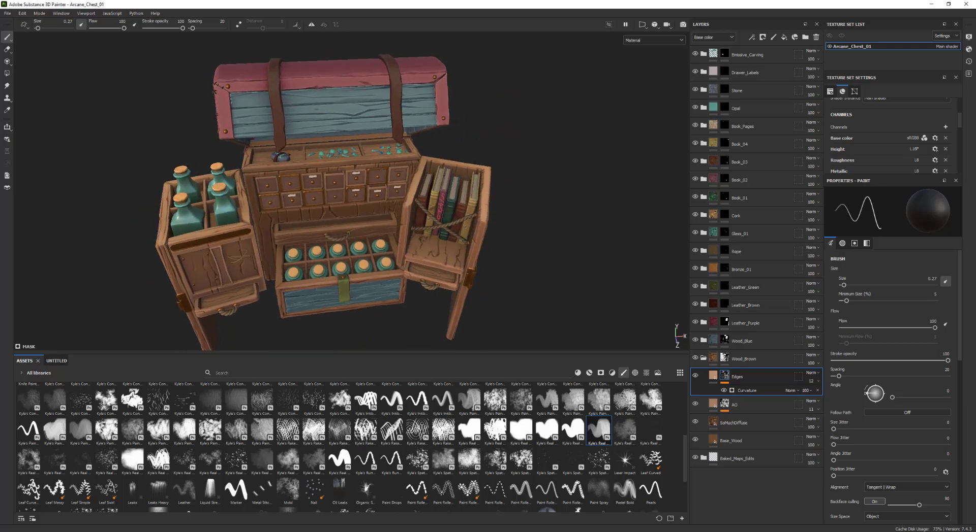
pyautogui.keyDown('alt'); pyautogui.moveTo(459, 155); pyautogui.dragTo(440, 191, button='middle'); pyautogui.keyUp('alt')
pyautogui.keyDown('alt'); pyautogui.moveTo(440, 192); pyautogui.dragTo(467, 168); pyautogui.keyUp('alt')
pyautogui.keyDown('alt'); pyautogui.moveTo(468, 168); pyautogui.dragTo(485, 120, button='middle'); pyautogui.keyUp('alt')
pyautogui.scroll(-1, 485, 119)
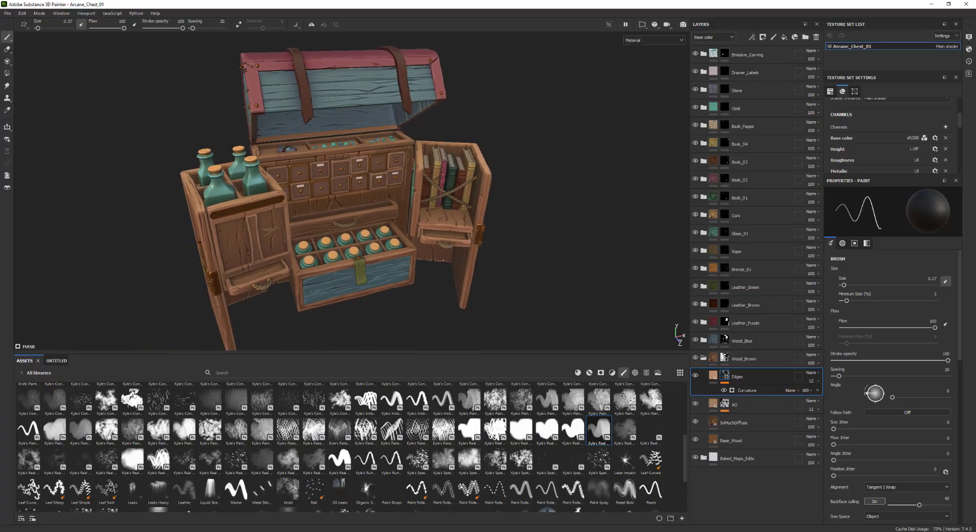
pyautogui.keyDown('alt'); pyautogui.moveTo(485, 122); pyautogui.dragTo(512, 111); pyautogui.keyUp('alt')
pyautogui.keyDown('alt'); pyautogui.moveTo(506, 233); pyautogui.dragTo(490, 201, button='middle'); pyautogui.keyUp('alt')
pyautogui.scroll(-1, 490, 201)
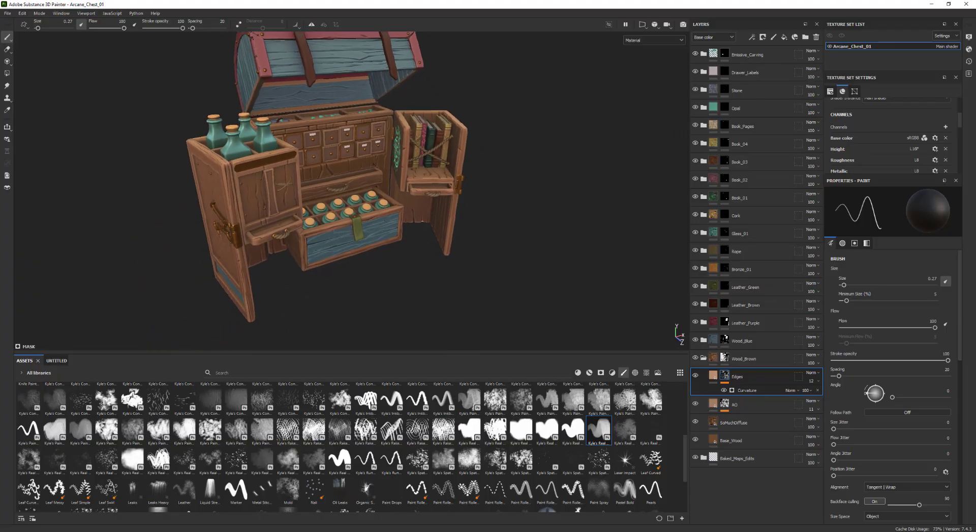
pyautogui.keyDown('alt'); pyautogui.moveTo(406, 201); pyautogui.dragTo(380, 189); pyautogui.keyUp('alt')
pyautogui.keyDown('alt'); pyautogui.moveTo(377, 189); pyautogui.dragTo(377, 225, button='middle'); pyautogui.keyUp('alt')
pyautogui.keyDown('alt'); pyautogui.moveTo(376, 225); pyautogui.dragTo(394, 229); pyautogui.keyUp('alt')
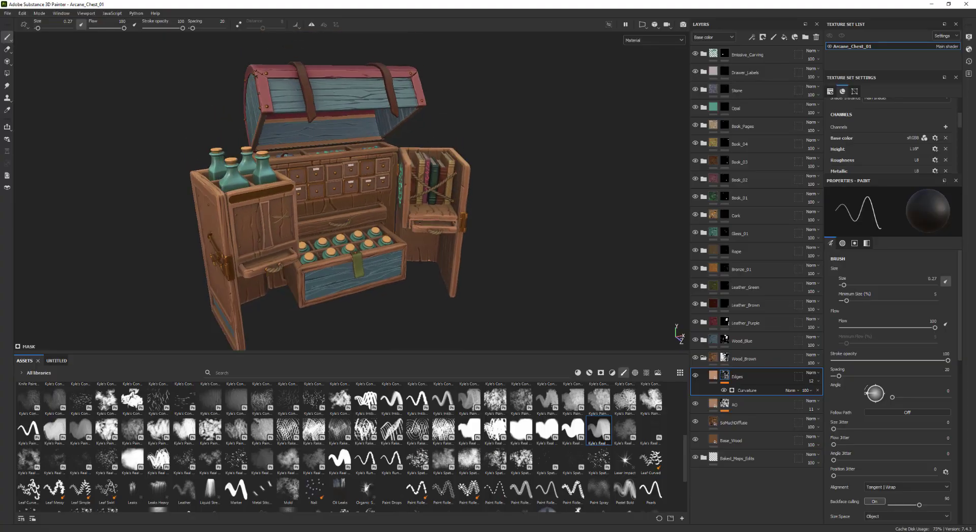
pyautogui.press('alt')
pyautogui.moveTo(370, 189)
pyautogui.keyDown('alt'); pyautogui.mouseDown()
pyautogui.moveTo(336, 231)
pyautogui.moveTo(361, 188)
pyautogui.mouseUp(); pyautogui.keyUp('alt')
pyautogui.keyDown('alt'); pyautogui.moveTo(363, 191); pyautogui.dragTo(592, 235, button='right'); pyautogui.keyUp('alt')
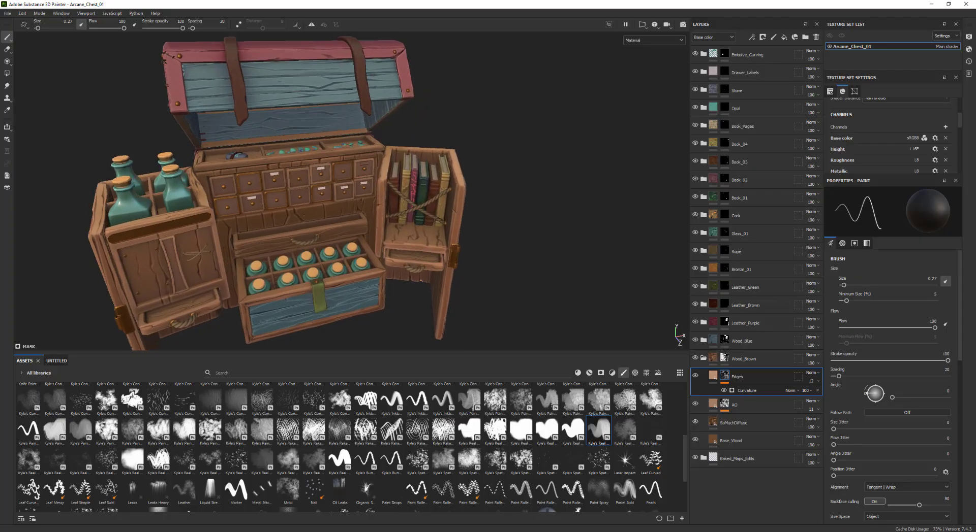
pyautogui.keyDown('alt'); pyautogui.moveTo(344, 206); pyautogui.dragTo(366, 236); pyautogui.keyUp('alt')
pyautogui.keyDown('alt'); pyautogui.moveTo(497, 231); pyautogui.dragTo(595, 230, button='right'); pyautogui.keyUp('alt')
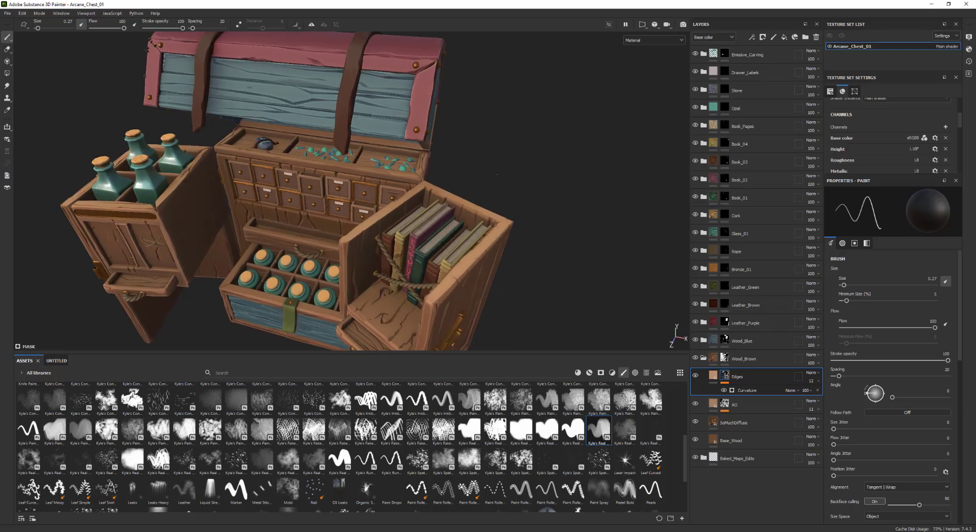
# Collapse the Wood_Brown group, open Leather_Purple and add a paint layer above its Edges layer
pyautogui.keyDown('alt'); pyautogui.moveTo(487, 173); pyautogui.dragTo(437, 240, button='middle'); pyautogui.keyUp('alt')
pyautogui.keyDown('alt'); pyautogui.moveTo(437, 240); pyautogui.dragTo(480, 204); pyautogui.keyUp('alt')
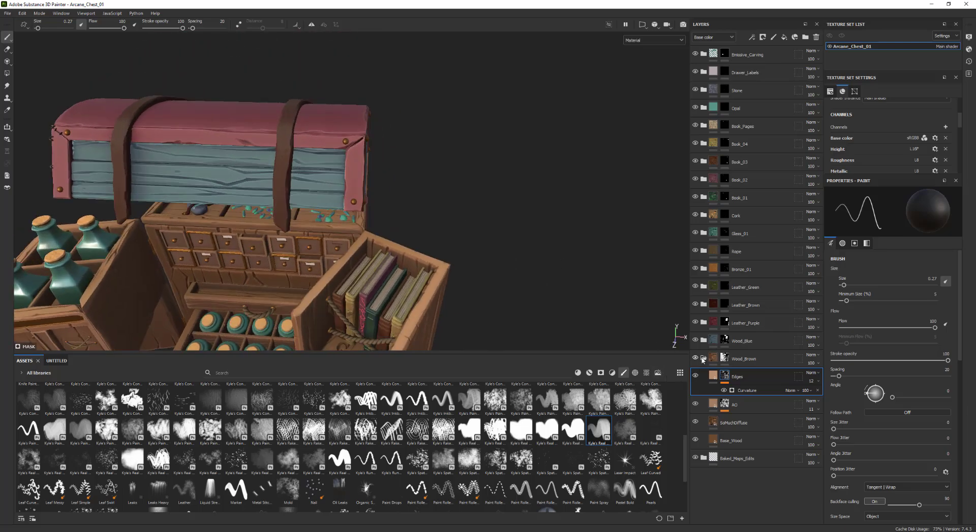
pyautogui.click(703, 359)
pyautogui.scroll(2, 575, 248)
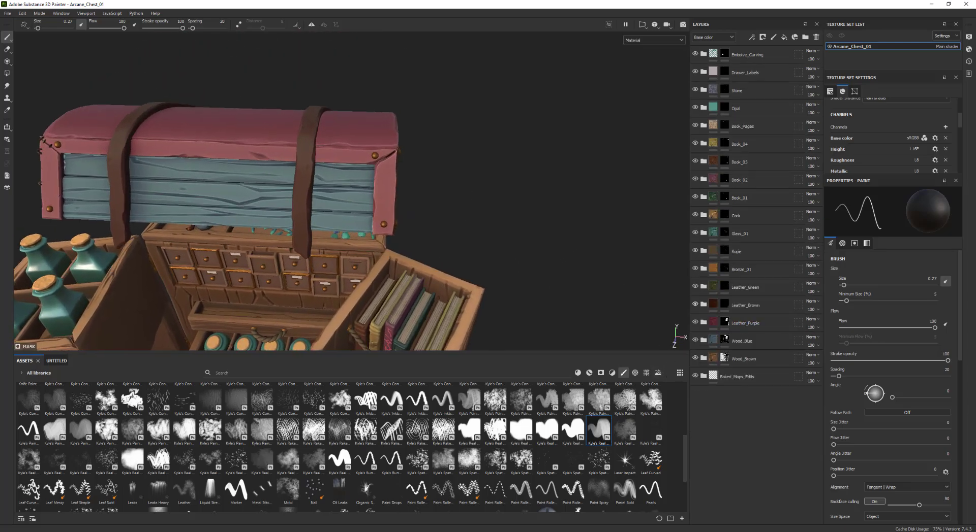
pyautogui.keyDown('alt'); pyautogui.moveTo(575, 248); pyautogui.dragTo(556, 258); pyautogui.keyUp('alt')
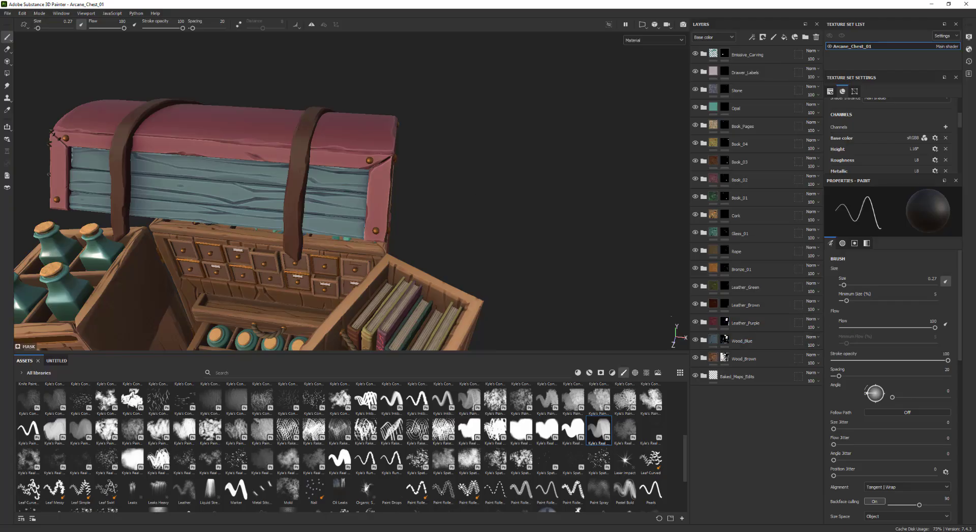
pyautogui.click(703, 324)
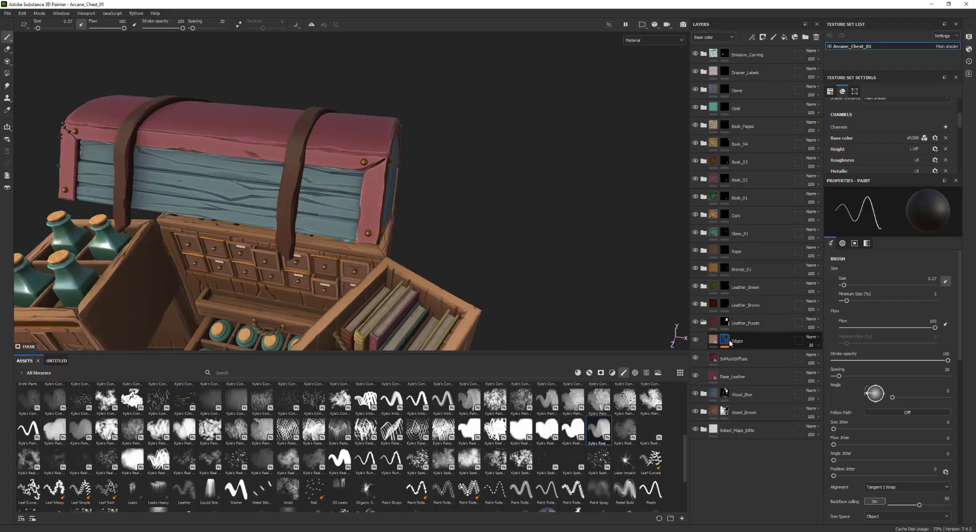
pyautogui.click(749, 340)
pyautogui.click(772, 37)
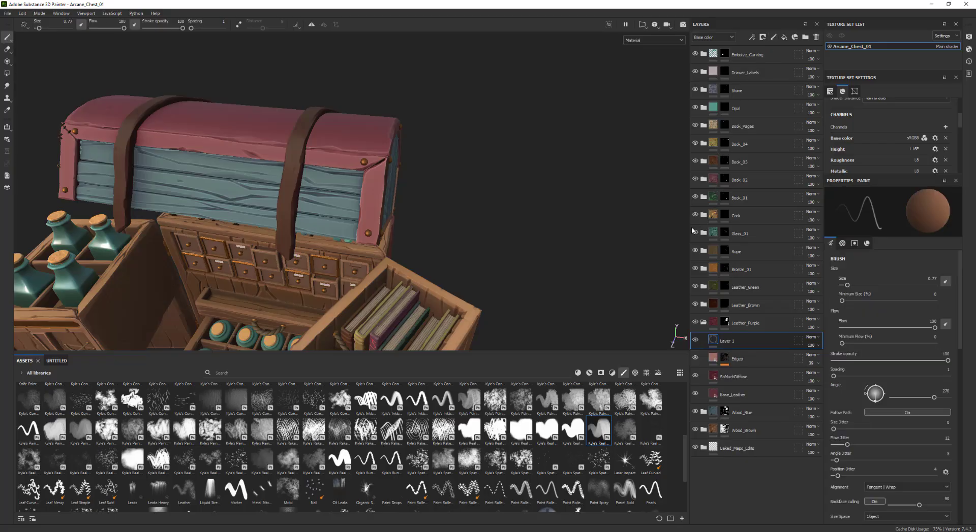
# Frame the lid's leather corner trim and choose the Basic Hard brush variant that sits just before Basic Soft
pyautogui.scroll(5, 547, 247)
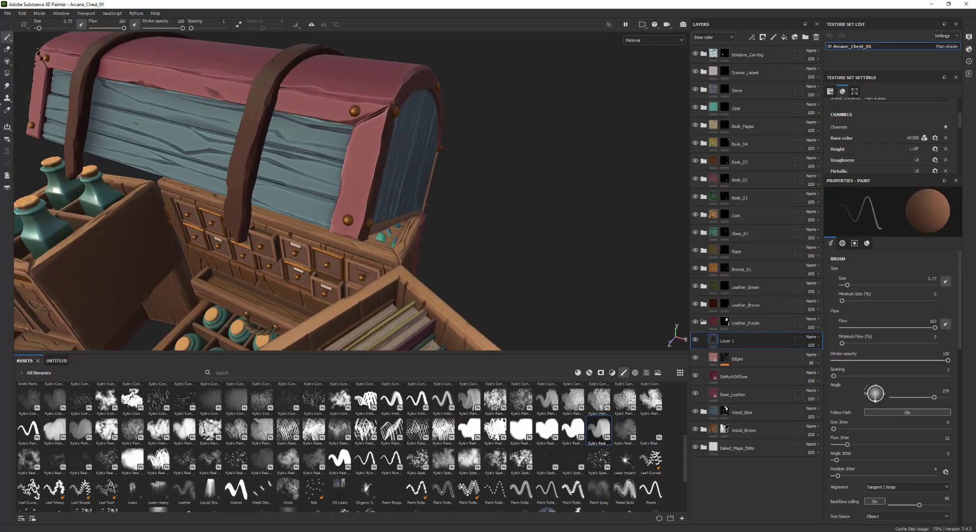
pyautogui.moveTo(481, 207)
pyautogui.keyDown('alt'); pyautogui.mouseDown()
pyautogui.moveTo(456, 202)
pyautogui.moveTo(521, 210)
pyautogui.moveTo(393, 184)
pyautogui.mouseUp(); pyautogui.keyUp('alt')
pyautogui.keyDown('alt'); pyautogui.moveTo(480, 164); pyautogui.dragTo(477, 187); pyautogui.keyUp('alt')
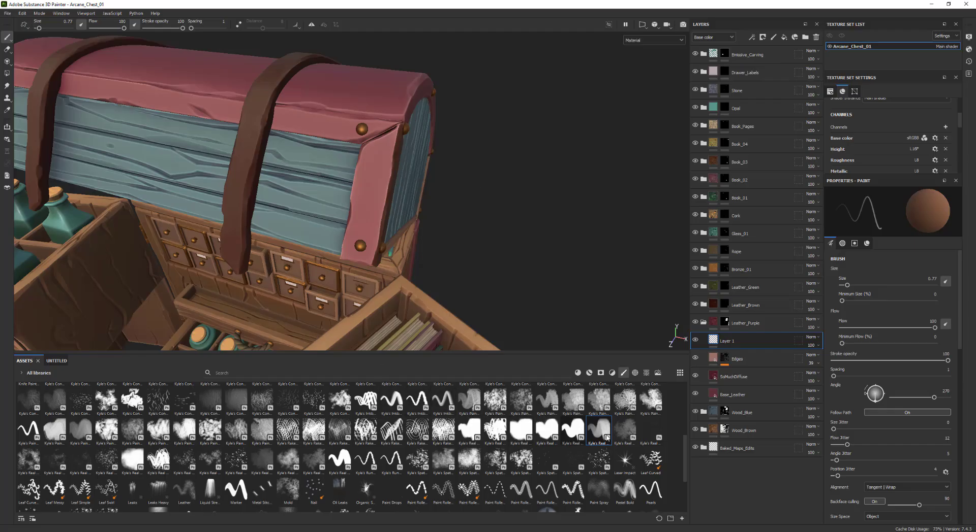
pyautogui.moveTo(686, 458); pyautogui.dragTo(689, 390)
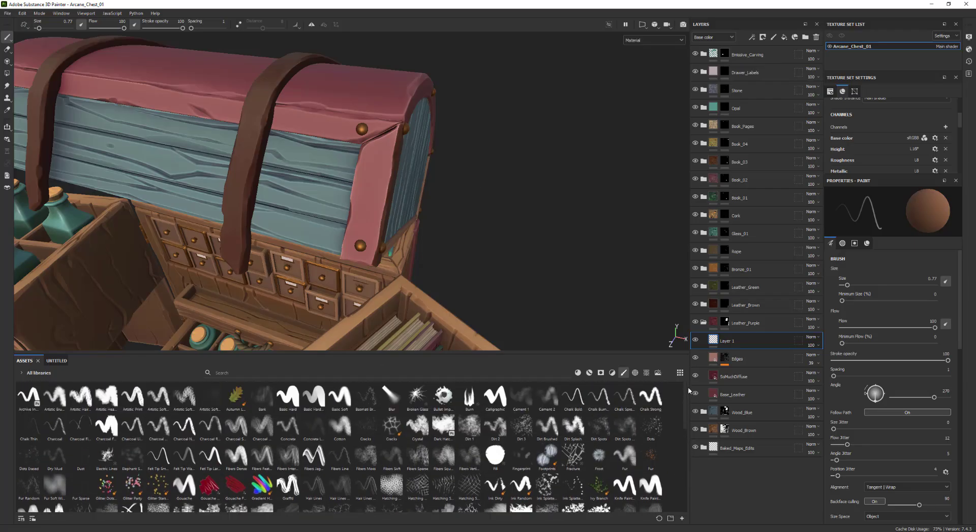
pyautogui.click(319, 395)
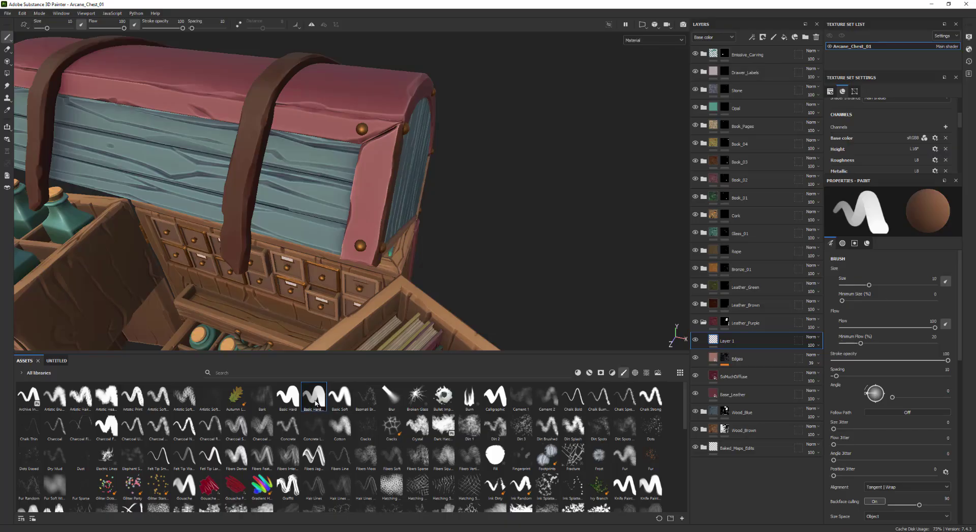
# Sample a dark reddish brown from the model and set the brush to size 7.63 and flow 61
pyautogui.keyDown('alt'); pyautogui.moveTo(492, 200); pyautogui.dragTo(447, 162); pyautogui.keyUp('alt')
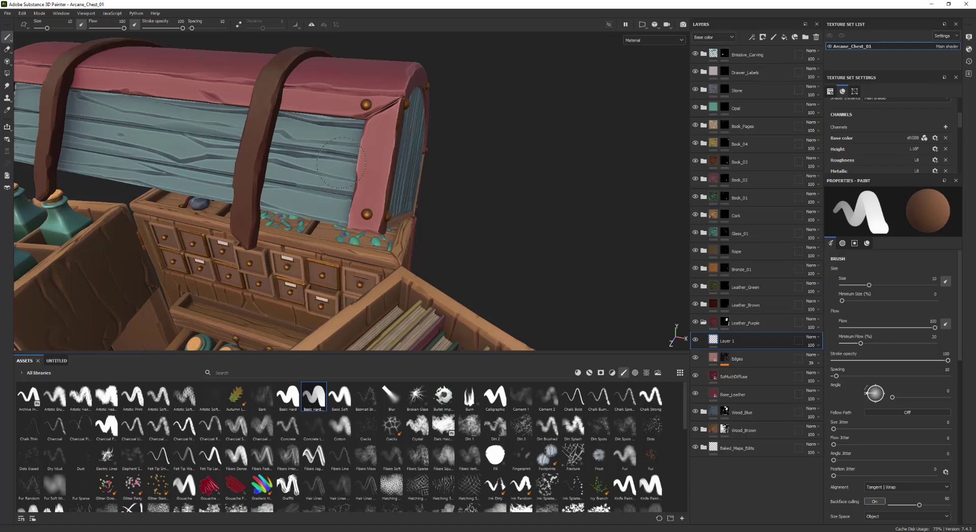
pyautogui.press('p')
pyautogui.click(388, 220)
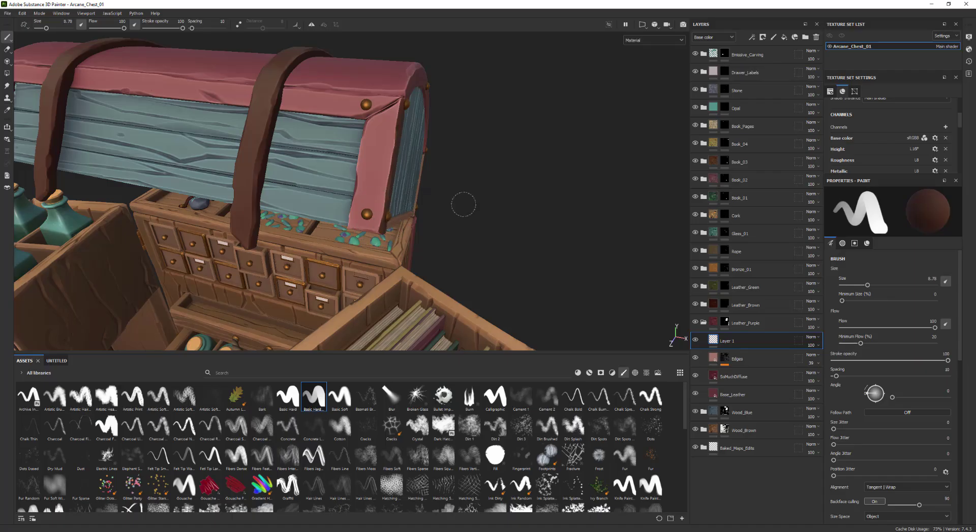
pyautogui.press('[')
pyautogui.scroll(-8, 910, 327)
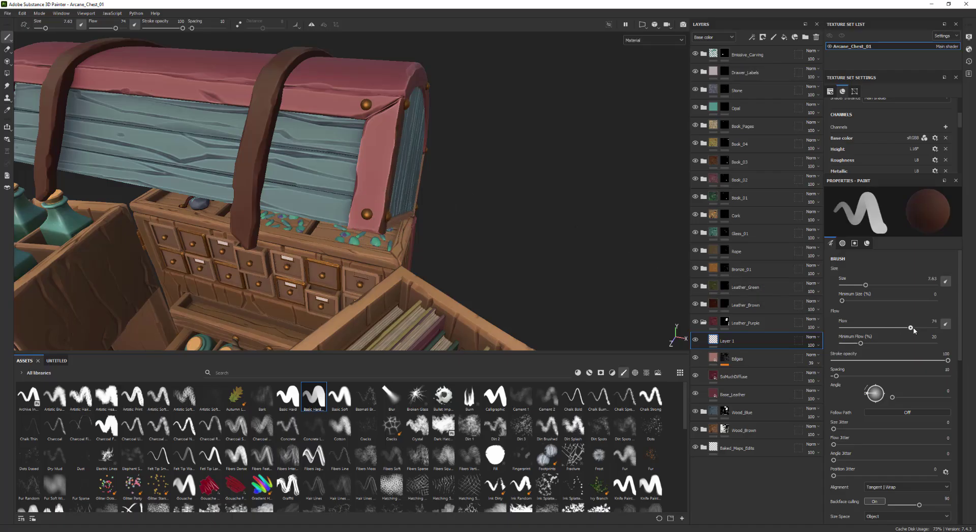
pyautogui.keyDown('alt'); pyautogui.moveTo(487, 206); pyautogui.dragTo(534, 165); pyautogui.keyUp('alt')
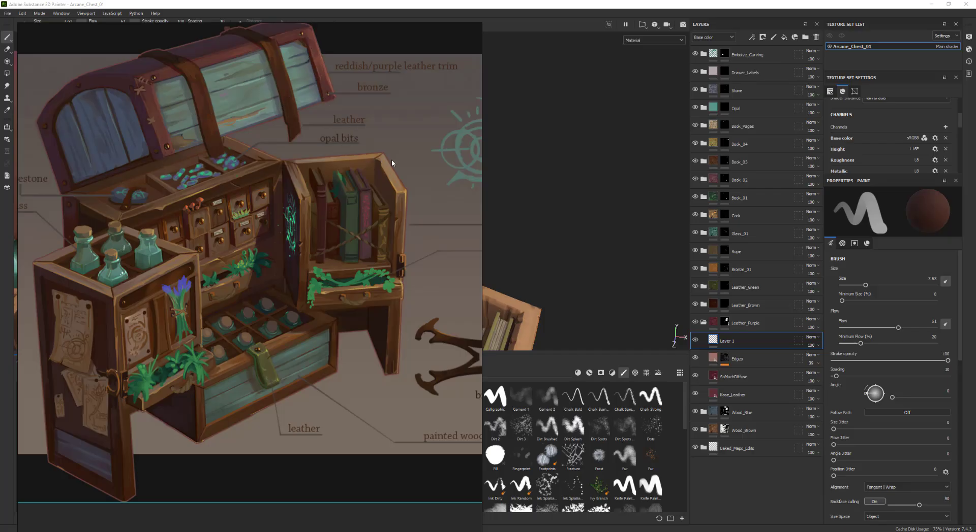
# Check the concept painting's leather trim, put it aside and brush dark shading onto the lid's front corner trim
pyautogui.moveTo(409, 148)
pyautogui.mouseDown(button='right')
pyautogui.moveTo(271, 151)
pyautogui.moveTo(0, 125)
pyautogui.mouseUp(button='right')
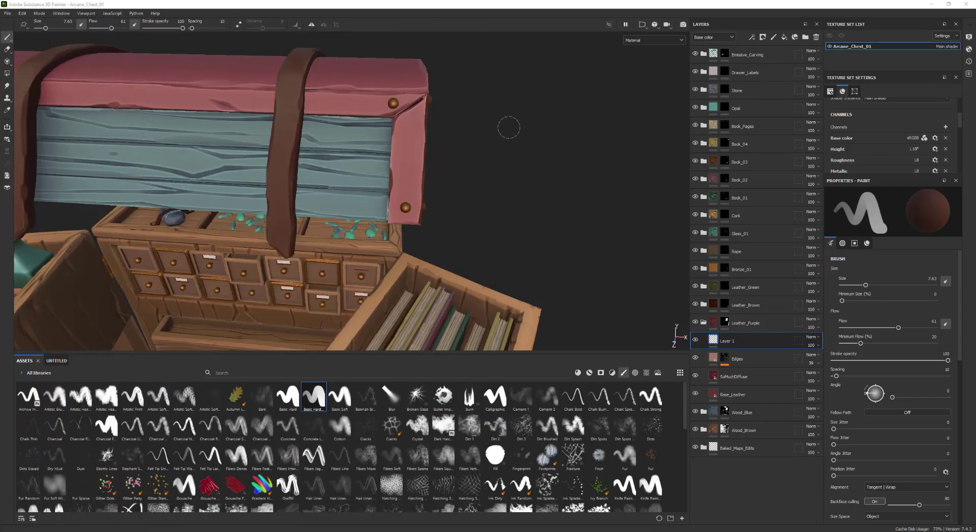
pyautogui.moveTo(507, 124)
pyautogui.keyDown('alt'); pyautogui.mouseDown()
pyautogui.moveTo(472, 150)
pyautogui.moveTo(483, 156)
pyautogui.moveTo(494, 145)
pyautogui.mouseUp(); pyautogui.keyUp('alt')
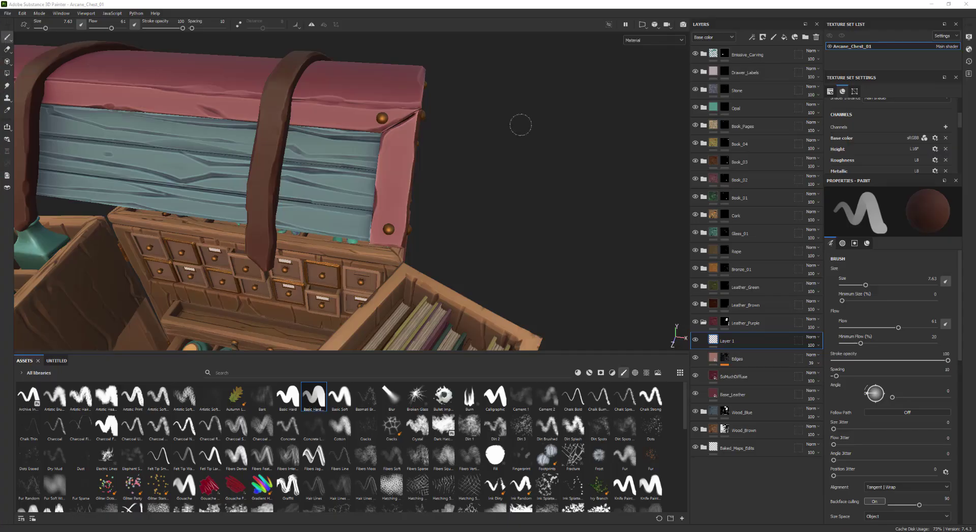
pyautogui.keyDown('alt'); pyautogui.moveTo(468, 145); pyautogui.dragTo(417, 190); pyautogui.keyUp('alt')
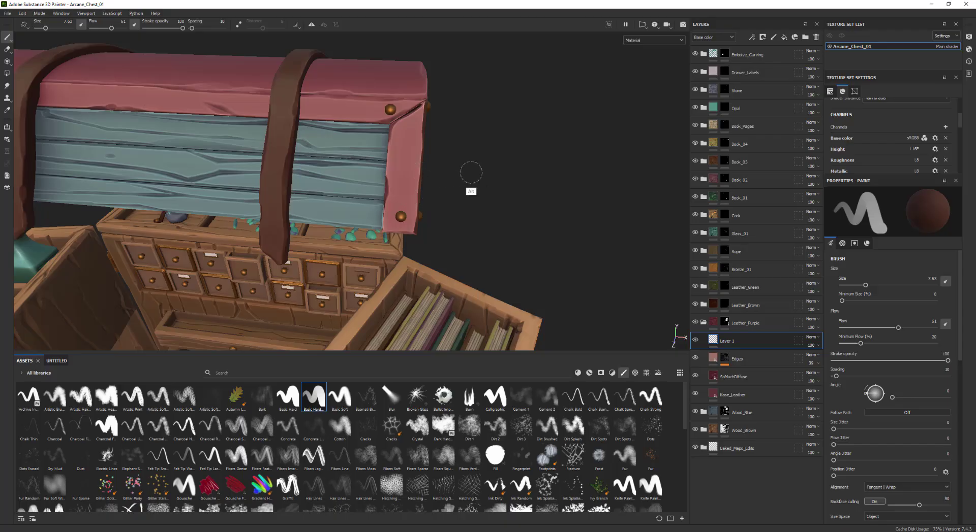
pyautogui.moveTo(470, 175)
pyautogui.keyDown('alt'); pyautogui.mouseDown()
pyautogui.moveTo(427, 157)
pyautogui.moveTo(400, 190)
pyautogui.mouseUp(); pyautogui.keyUp('alt')
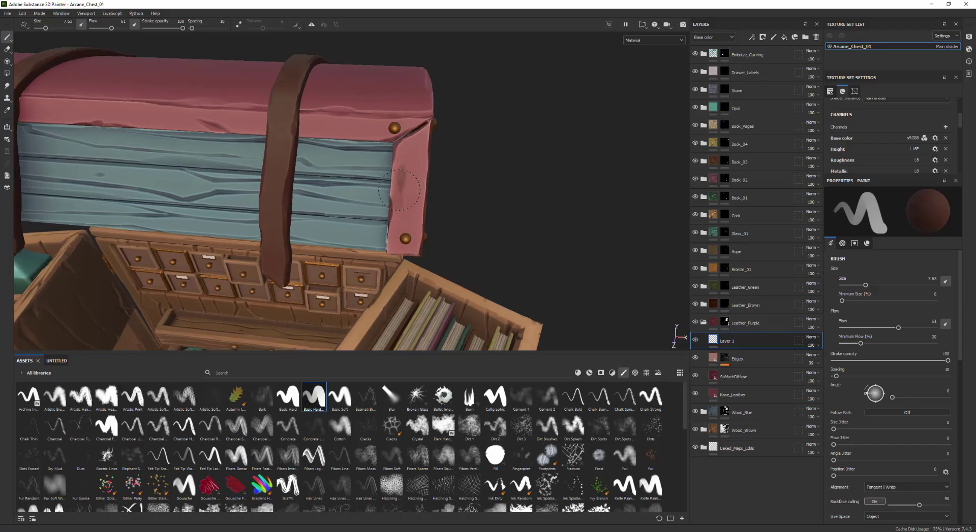
# Sample the pink of the lid's leather corner trim and paint over its dark shading, reducing the brush size to 3.85
pyautogui.press('p')
pyautogui.click(404, 168)
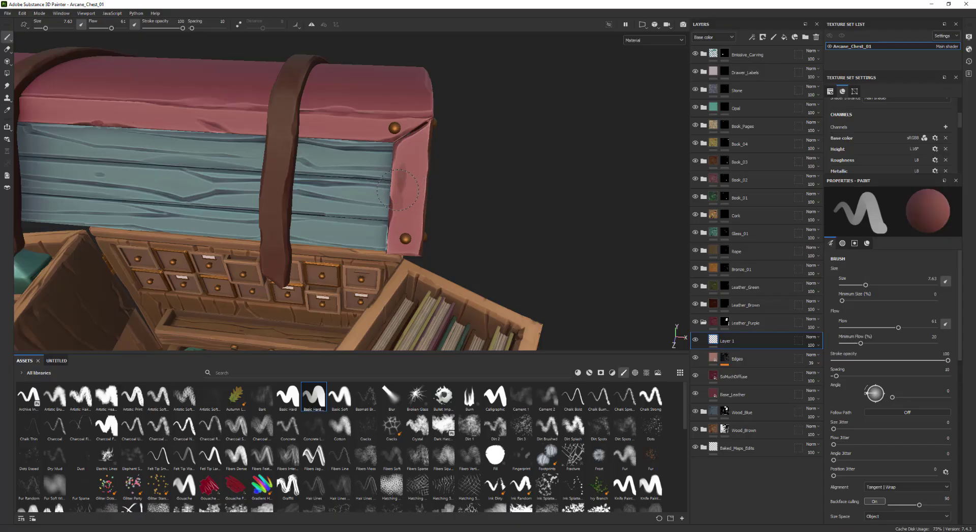
pyautogui.press('[')
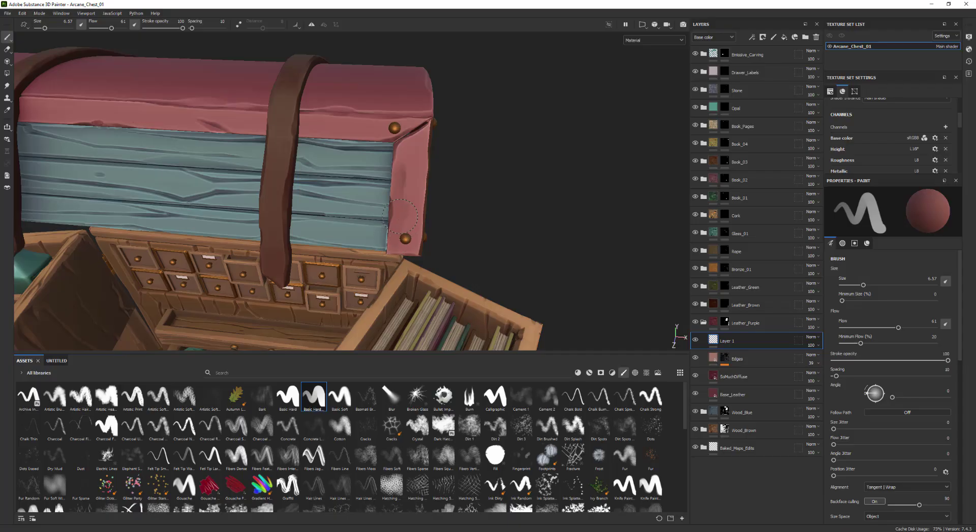
pyautogui.press('[')
pyautogui.press('[')
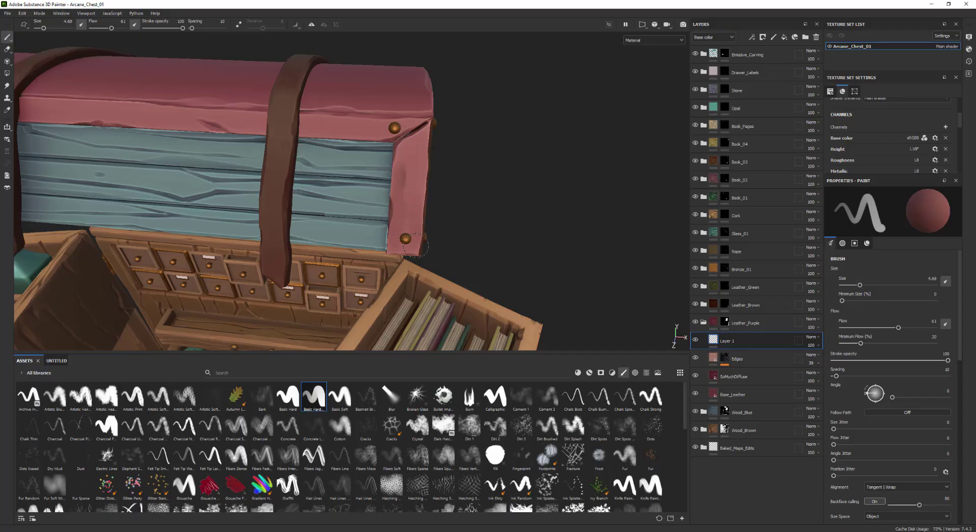
pyautogui.press('[')
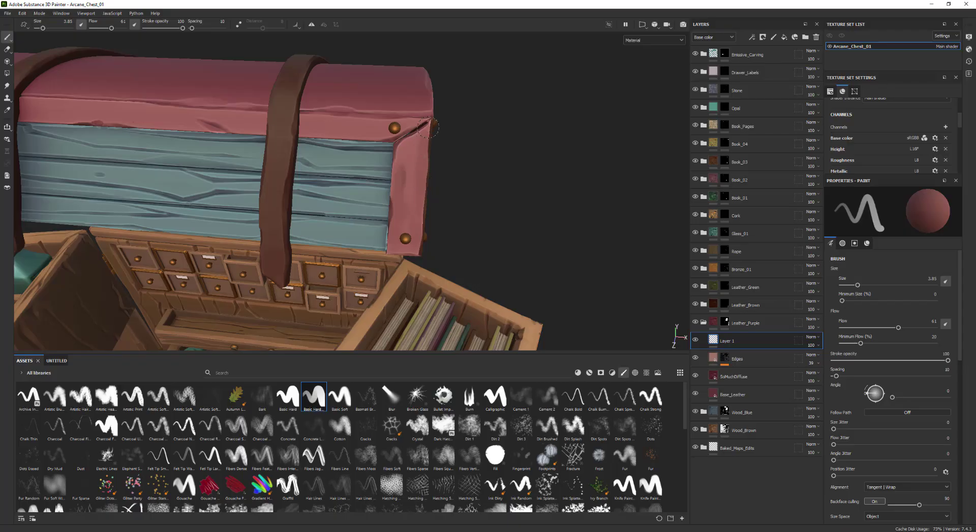
# Blend the shading along the inner and outer edges of the lid's front corner trim
pyautogui.moveTo(500, 141)
pyautogui.keyDown('alt'); pyautogui.mouseDown()
pyautogui.moveTo(511, 115)
pyautogui.moveTo(490, 128)
pyautogui.moveTo(510, 157)
pyautogui.moveTo(420, 148)
pyautogui.mouseUp(); pyautogui.keyUp('alt')
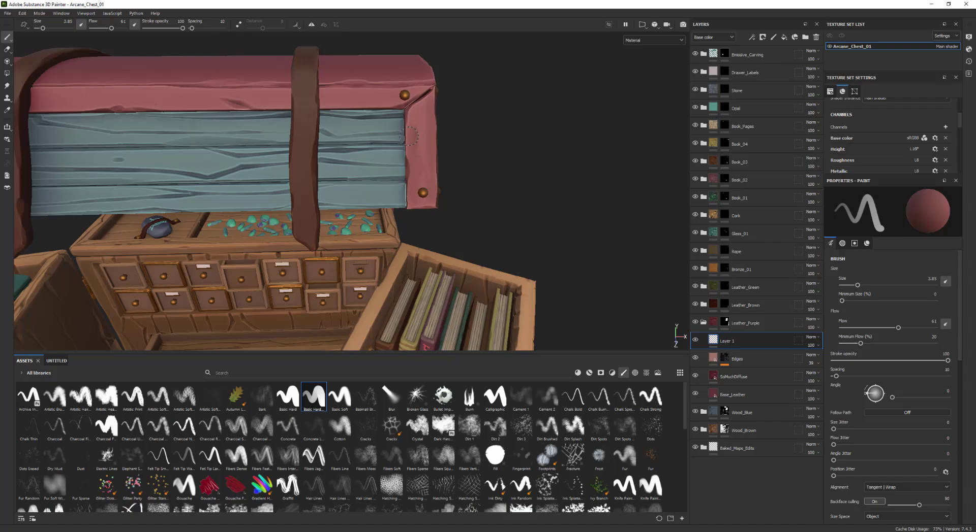
pyautogui.keyDown('alt'); pyautogui.moveTo(497, 136); pyautogui.dragTo(419, 153); pyautogui.keyUp('alt')
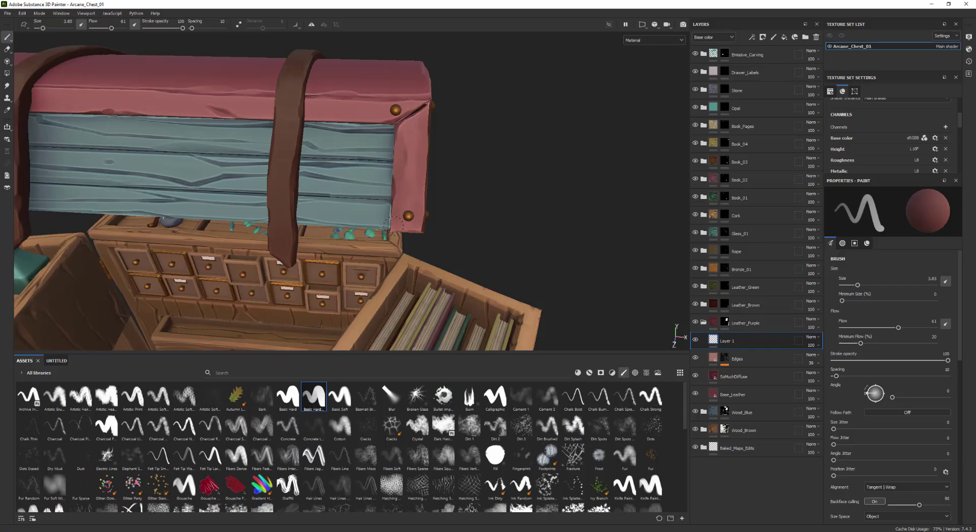
pyautogui.keyDown('alt'); pyautogui.moveTo(431, 223); pyautogui.dragTo(453, 148); pyautogui.keyUp('alt')
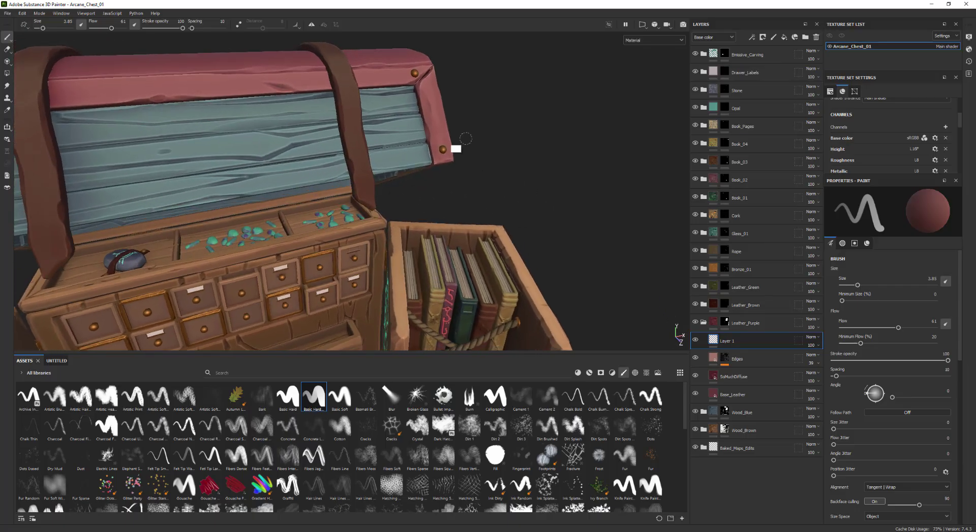
pyautogui.keyDown('alt'); pyautogui.moveTo(461, 99); pyautogui.dragTo(479, 95); pyautogui.keyUp('alt')
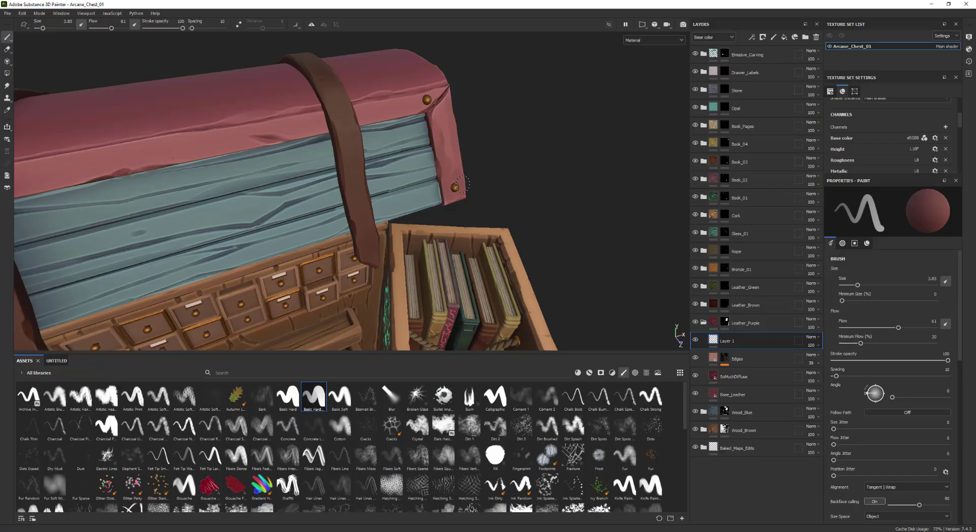
pyautogui.keyDown('alt'); pyautogui.moveTo(500, 115); pyautogui.dragTo(457, 120); pyautogui.keyUp('alt')
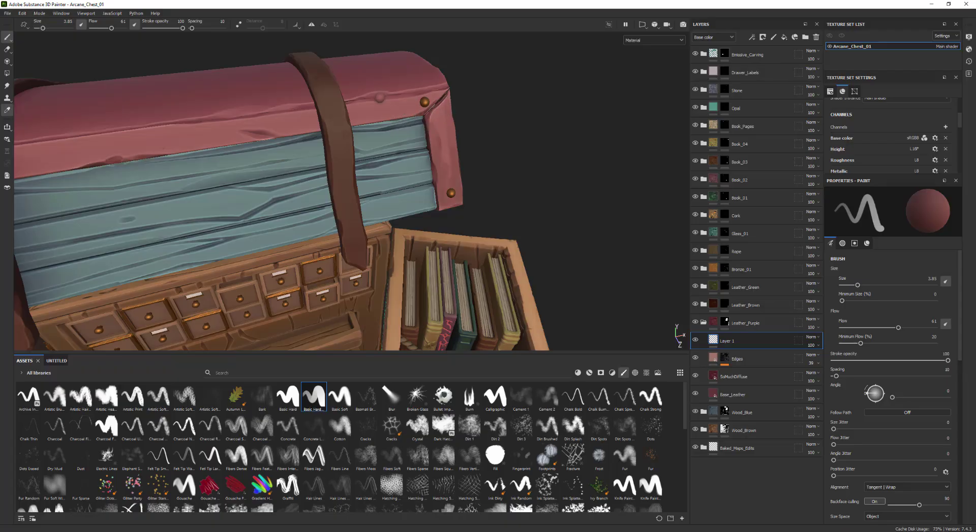
# Reduce the brush size to 1.35 and refine the dark crease on the lid's long front leather band
pyautogui.press('[')
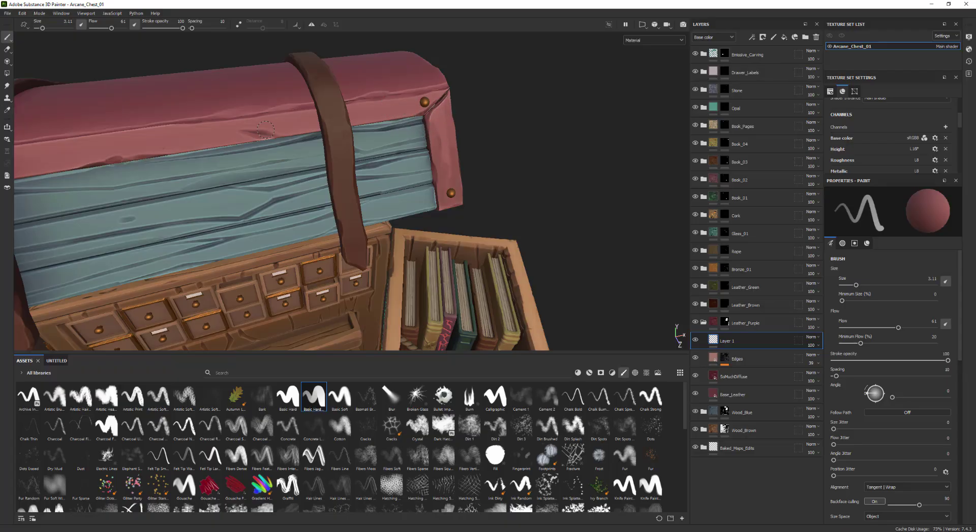
pyautogui.press('[')
pyautogui.press('[')
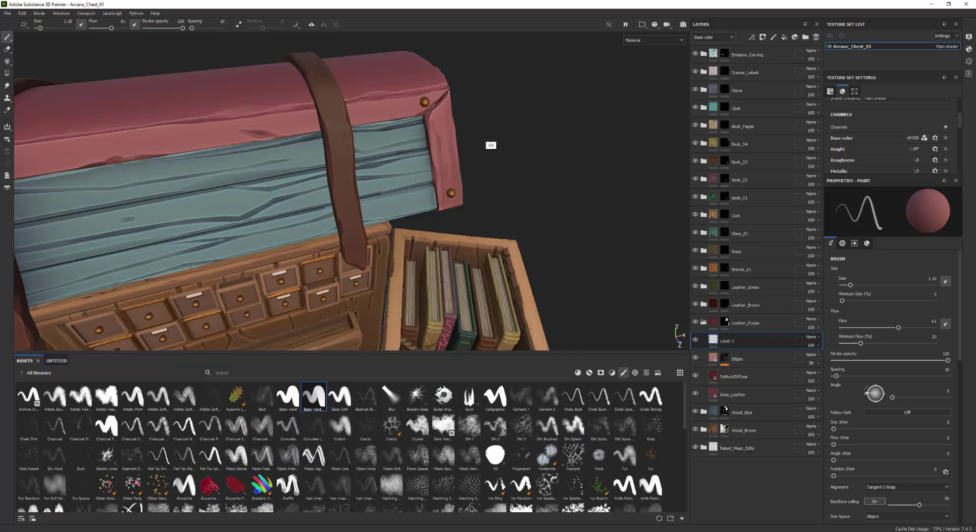
pyautogui.keyDown('alt'); pyautogui.moveTo(489, 148); pyautogui.dragTo(433, 144); pyautogui.keyUp('alt')
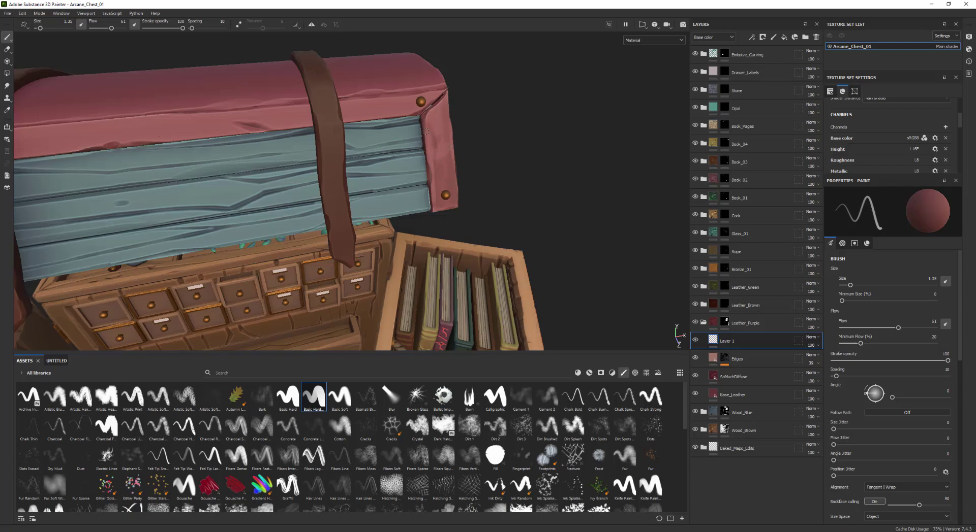
# Paint around the diagonal fold of the lid's corner trim with brush sizes 3.83 and 1.85
pyautogui.keyDown('ctrl'); pyautogui.moveTo(425, 132); pyautogui.dragTo(434, 129, button='right'); pyautogui.keyUp('ctrl')
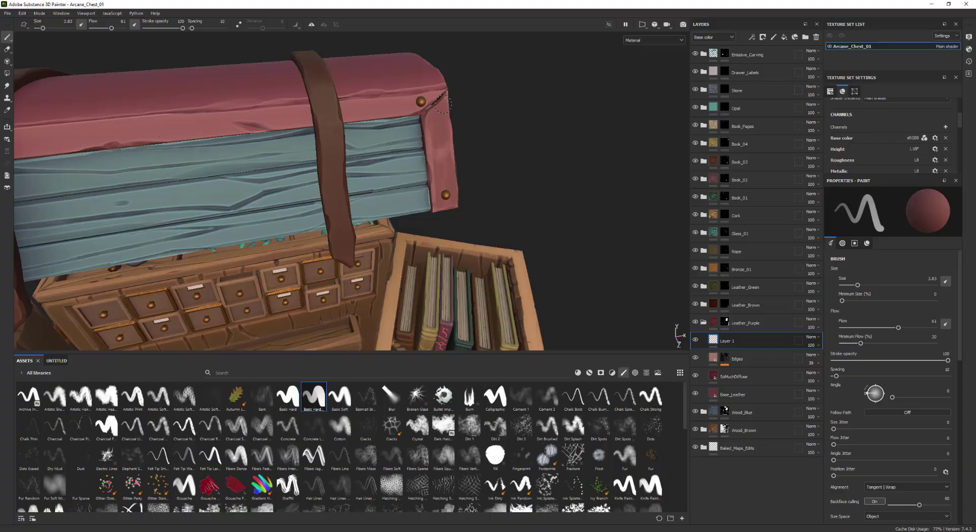
pyautogui.keyDown('alt'); pyautogui.moveTo(477, 94); pyautogui.dragTo(435, 105); pyautogui.keyUp('alt')
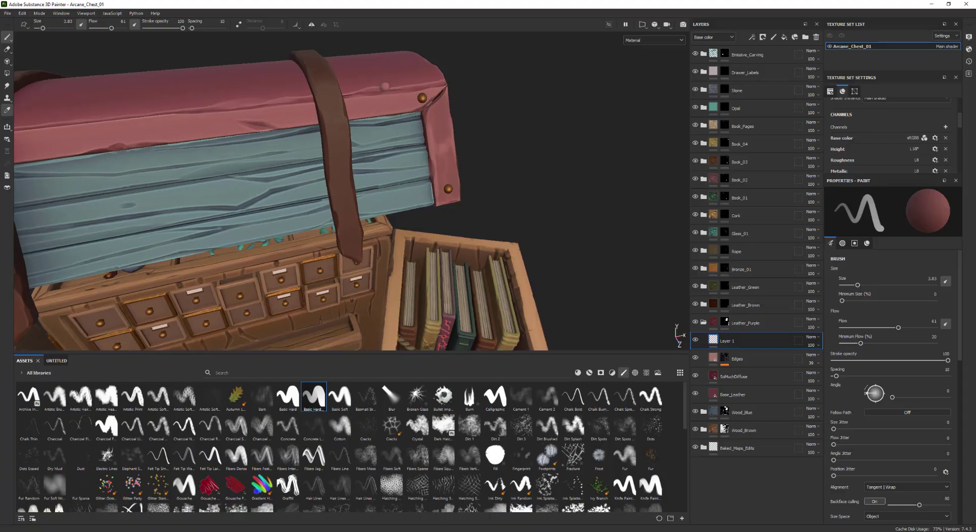
pyautogui.keyDown('ctrl'); pyautogui.moveTo(441, 128); pyautogui.dragTo(431, 119, button='right'); pyautogui.keyUp('ctrl')
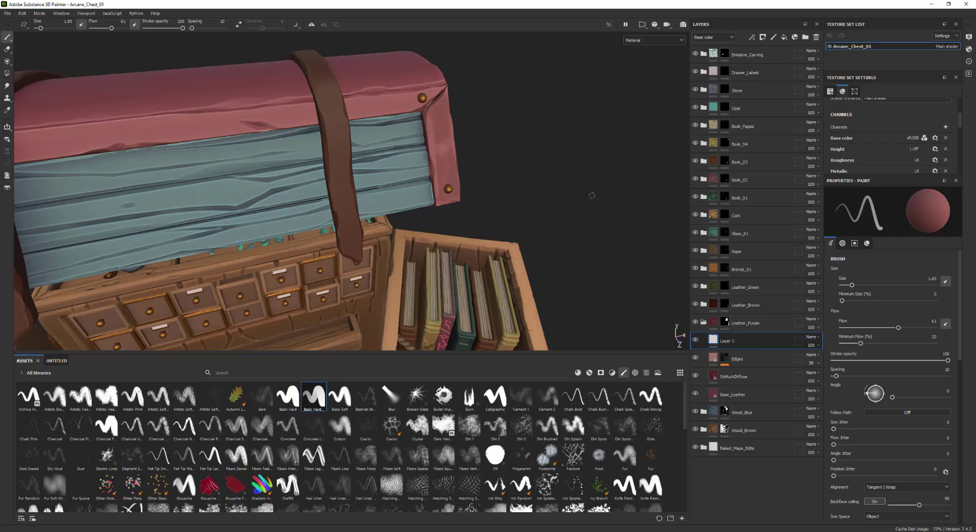
# Set the flow to 82 and the brush size to 0.93, and paint fine strokes on the lid's corner trim
pyautogui.moveTo(897, 328); pyautogui.dragTo(917, 329)
pyautogui.keyDown('alt'); pyautogui.moveTo(487, 119); pyautogui.dragTo(462, 122); pyautogui.keyUp('alt')
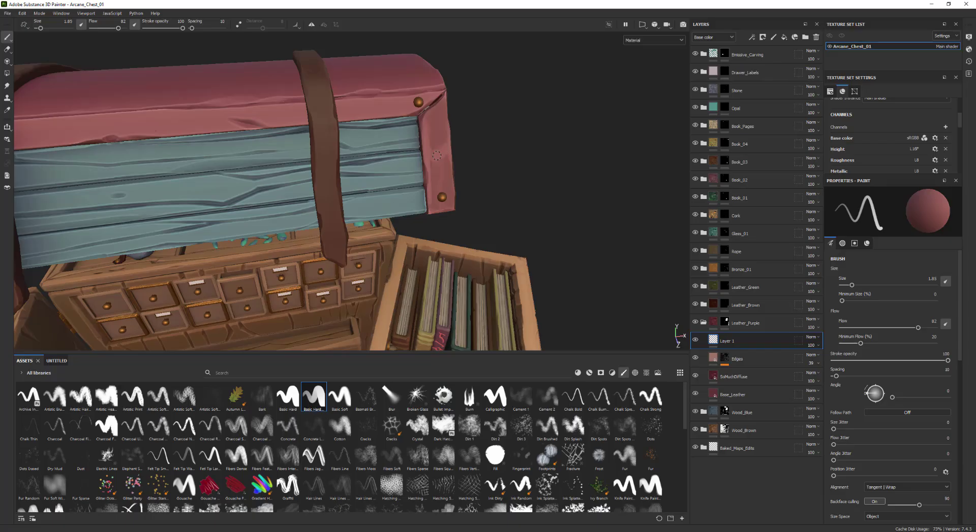
pyautogui.keyDown('ctrl'); pyautogui.moveTo(436, 149); pyautogui.dragTo(446, 144, button='right'); pyautogui.keyUp('ctrl')
pyautogui.keyDown('alt'); pyautogui.moveTo(473, 97); pyautogui.dragTo(473, 113); pyautogui.keyUp('alt')
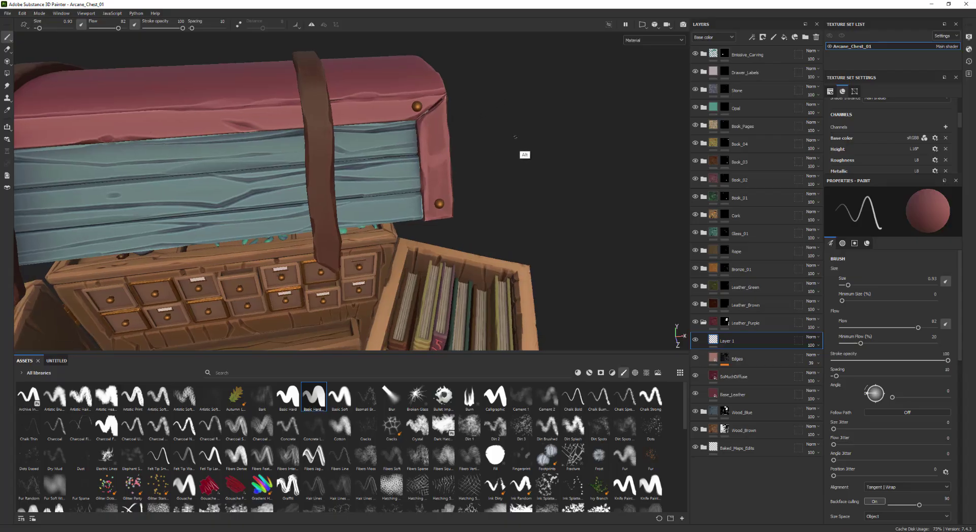
pyautogui.keyDown('alt'); pyautogui.moveTo(523, 152); pyautogui.dragTo(448, 182); pyautogui.keyUp('alt')
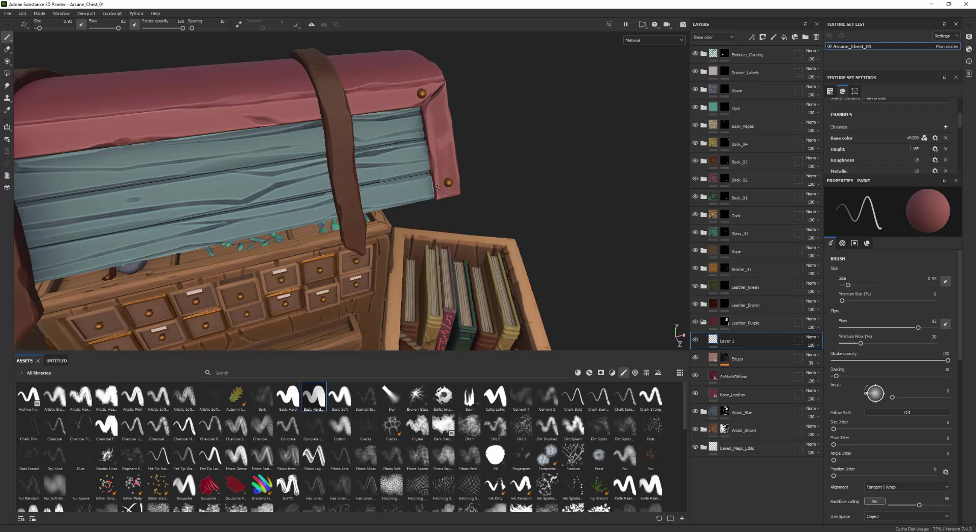
pyautogui.moveTo(506, 132)
pyautogui.keyDown('alt'); pyautogui.mouseDown()
pyautogui.moveTo(496, 109)
pyautogui.moveTo(440, 130)
pyautogui.moveTo(488, 130)
pyautogui.mouseUp(); pyautogui.keyUp('alt')
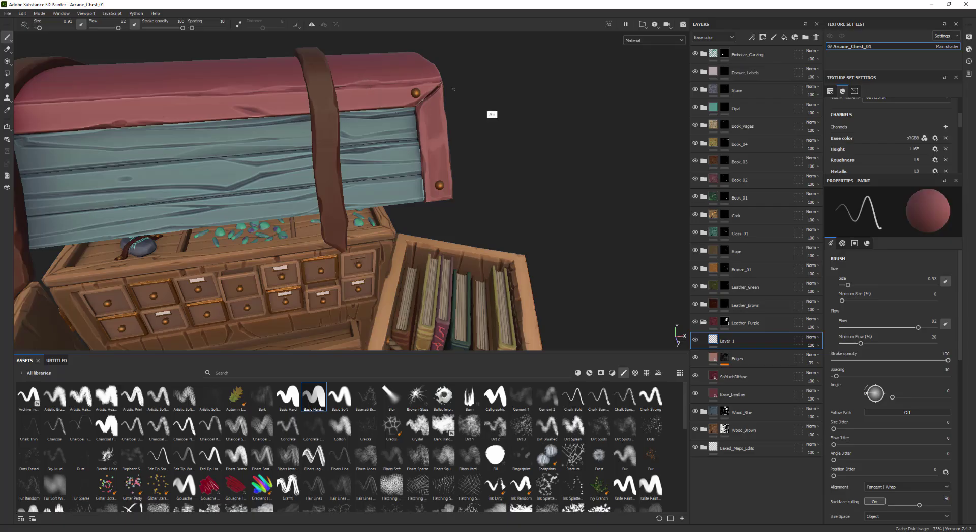
pyautogui.keyDown('alt'); pyautogui.moveTo(535, 136); pyautogui.dragTo(469, 127); pyautogui.keyUp('alt')
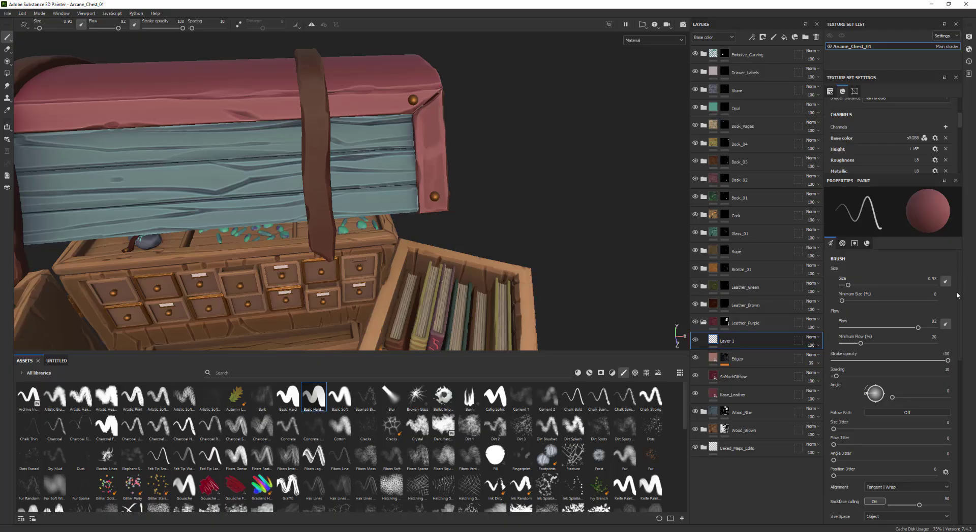
# Brighten the brush's base color by raising its HSV value to 0.570
pyautogui.moveTo(956, 291); pyautogui.dragTo(954, 364)
pyautogui.scroll(-3, 955, 363)
pyautogui.click(910, 407)
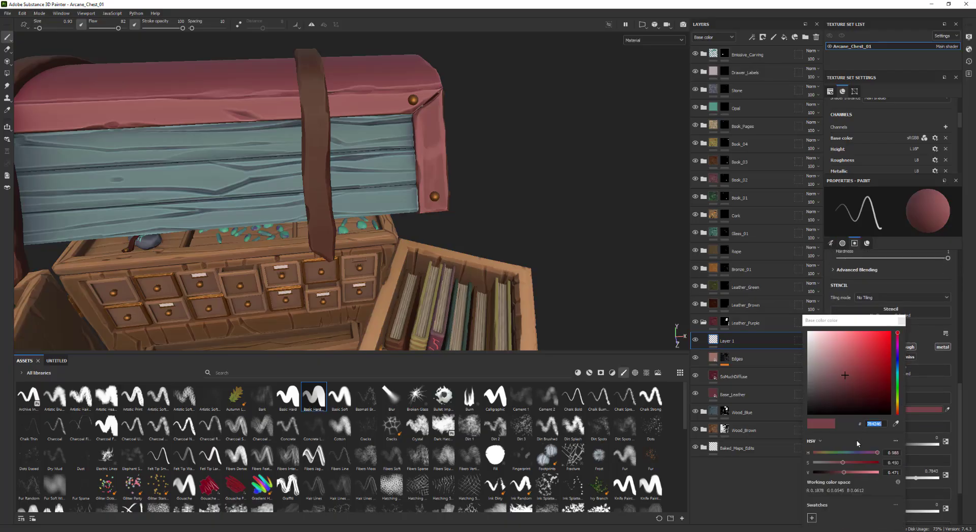
pyautogui.click(845, 473)
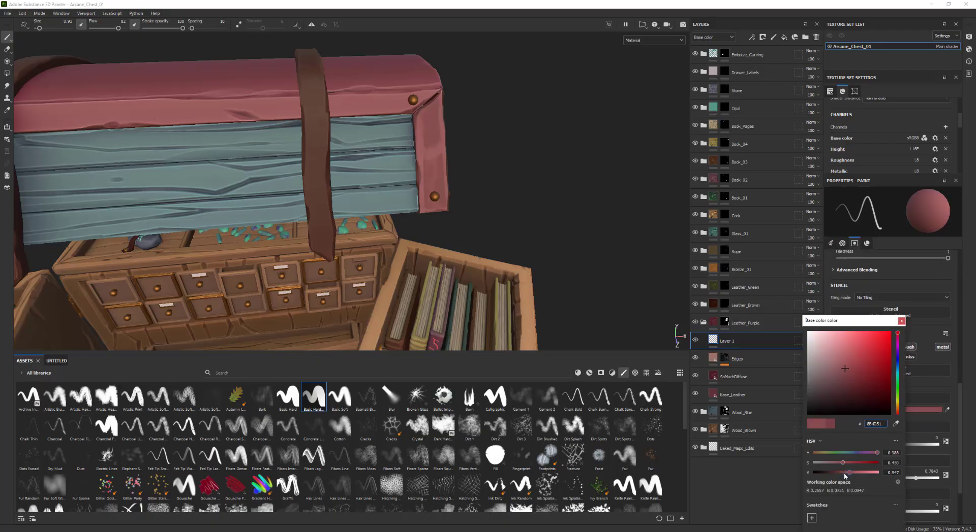
pyautogui.moveTo(844, 474); pyautogui.dragTo(844, 474)
# Paint thin lighter pink highlights along the edges and fold of the lid's front corner trim
pyautogui.keyDown('alt'); pyautogui.moveTo(501, 116); pyautogui.dragTo(516, 111); pyautogui.keyUp('alt')
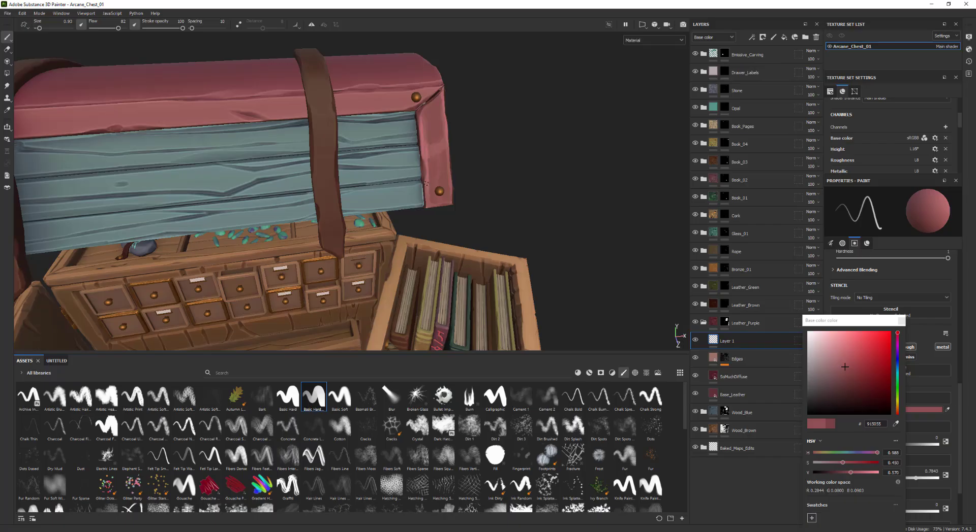
pyautogui.moveTo(490, 167)
pyautogui.keyDown('alt'); pyautogui.mouseDown()
pyautogui.moveTo(560, 153)
pyautogui.moveTo(496, 166)
pyautogui.mouseUp(); pyautogui.keyUp('alt')
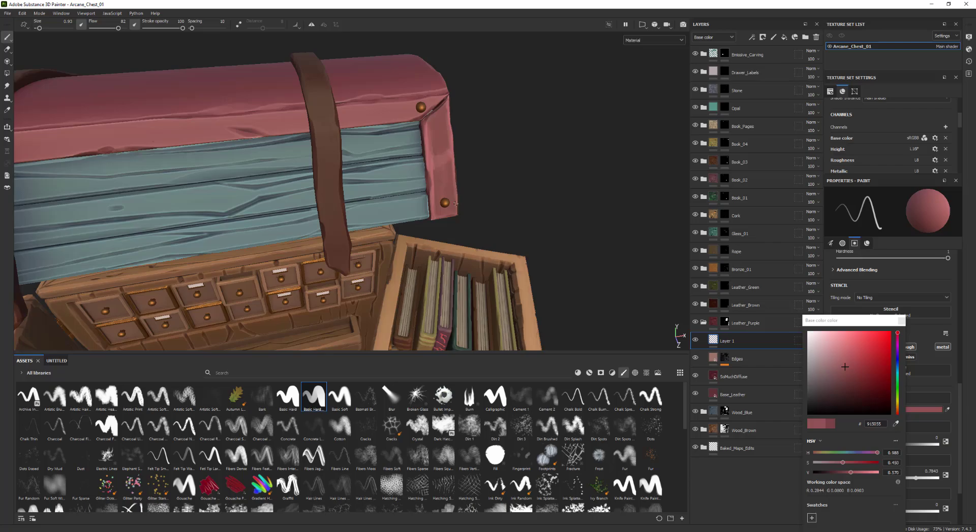
pyautogui.keyDown('alt'); pyautogui.moveTo(502, 213); pyautogui.dragTo(447, 177); pyautogui.keyUp('alt')
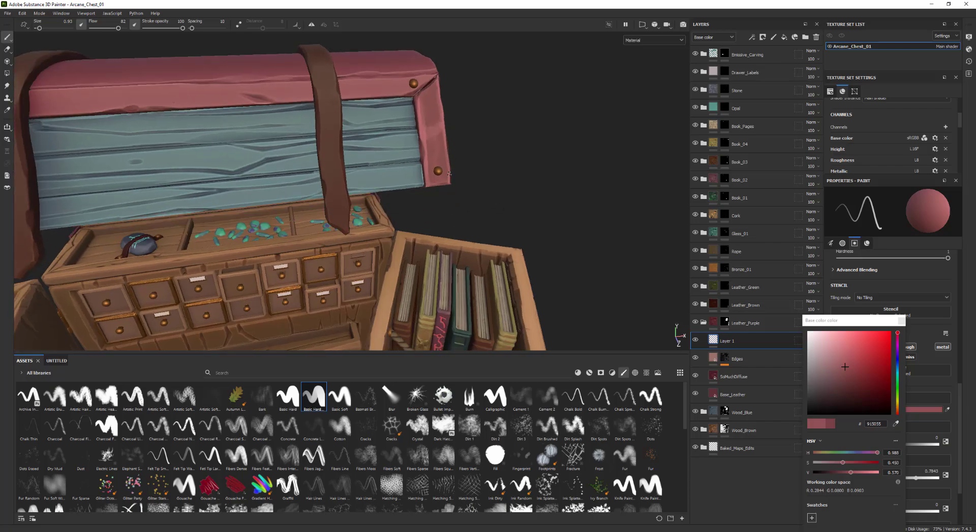
pyautogui.keyDown('alt'); pyautogui.moveTo(488, 148); pyautogui.dragTo(436, 120); pyautogui.keyUp('alt')
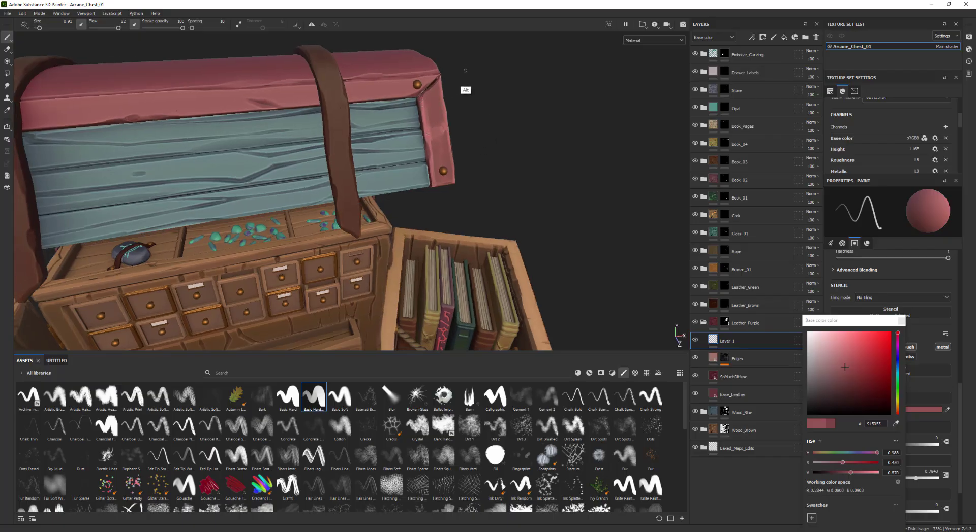
pyautogui.keyDown('alt'); pyautogui.moveTo(466, 91); pyautogui.dragTo(431, 133); pyautogui.keyUp('alt')
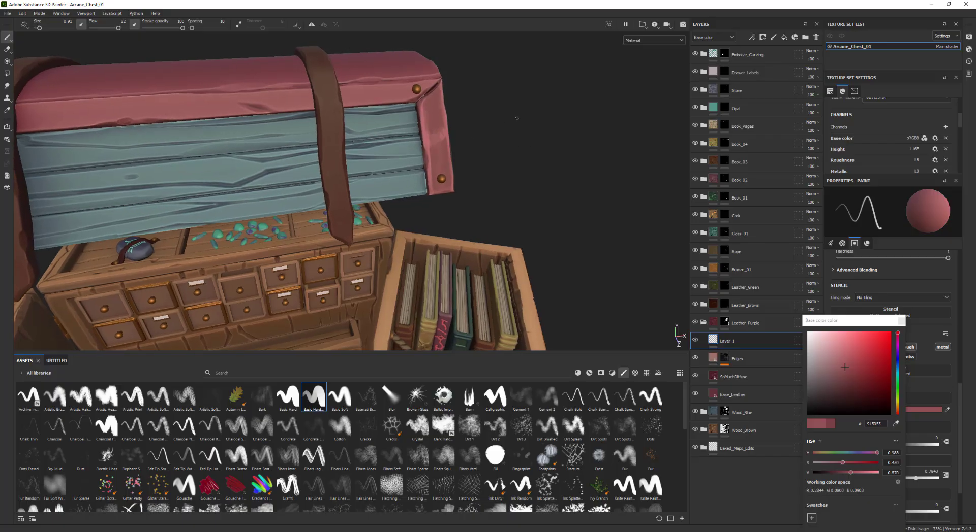
# Brush dark reddish brown shading onto the lid's corner trim around the lower rivet, using size 3.12 and flow 67
pyautogui.keyDown('alt'); pyautogui.moveTo(516, 119); pyautogui.dragTo(461, 253); pyautogui.keyUp('alt')
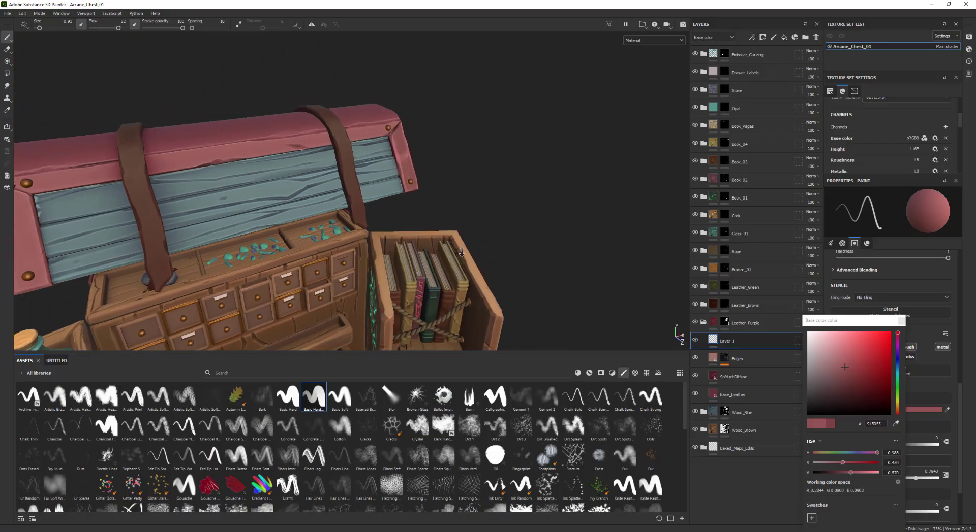
pyautogui.keyDown('alt'); pyautogui.moveTo(461, 252); pyautogui.dragTo(417, 223, button='right'); pyautogui.keyUp('alt')
pyautogui.keyDown('alt'); pyautogui.moveTo(416, 224); pyautogui.dragTo(424, 153, button='middle'); pyautogui.keyUp('alt')
pyautogui.keyDown('alt'); pyautogui.moveTo(424, 152); pyautogui.dragTo(407, 142, button='right'); pyautogui.keyUp('alt')
pyautogui.keyDown('alt'); pyautogui.moveTo(630, 207); pyautogui.dragTo(538, 271, button='middle'); pyautogui.keyUp('alt')
pyautogui.keyDown('alt'); pyautogui.moveTo(555, 271); pyautogui.dragTo(577, 239, button='right'); pyautogui.keyUp('alt')
pyautogui.keyDown('alt'); pyautogui.moveTo(471, 195); pyautogui.dragTo(453, 207, button='middle'); pyautogui.keyUp('alt')
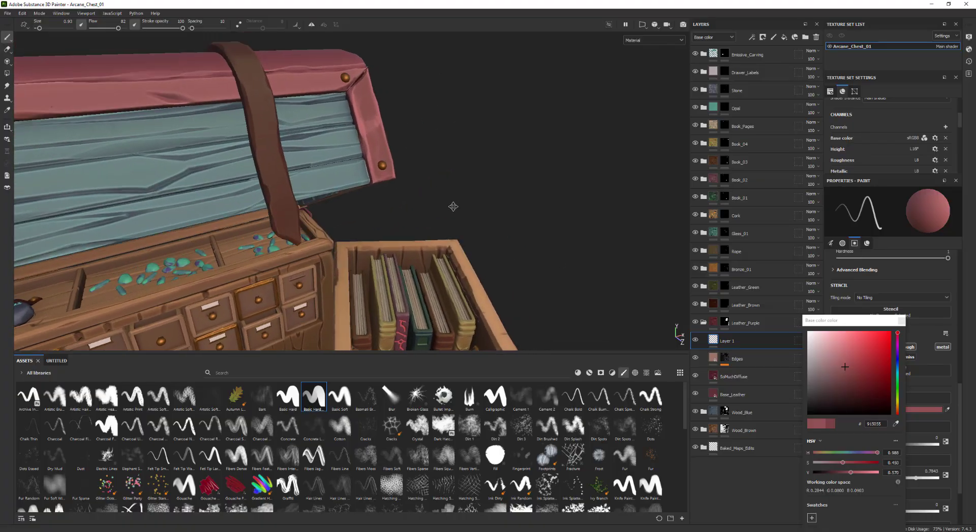
pyautogui.keyDown('alt'); pyautogui.moveTo(452, 207); pyautogui.dragTo(571, 99, button='right'); pyautogui.keyUp('alt')
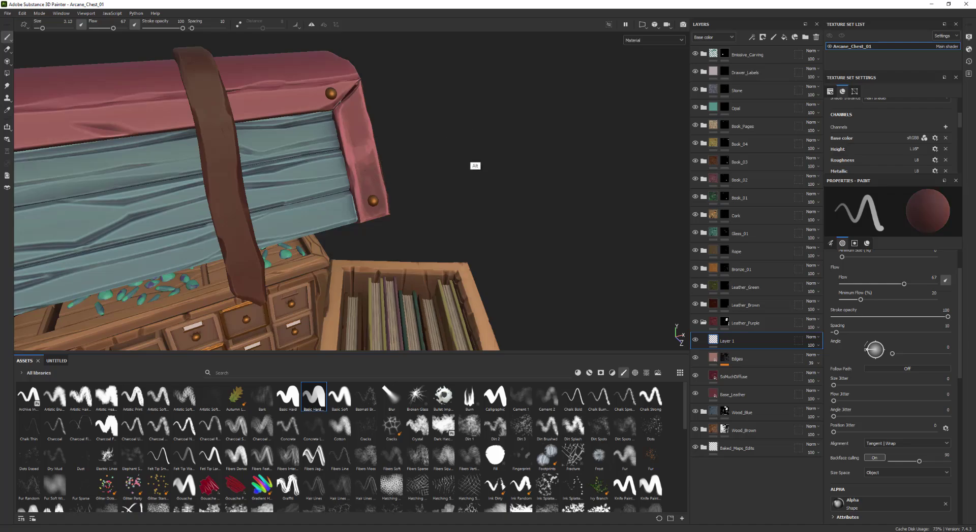
pyautogui.keyDown('alt'); pyautogui.moveTo(475, 147); pyautogui.dragTo(472, 151); pyautogui.keyUp('alt')
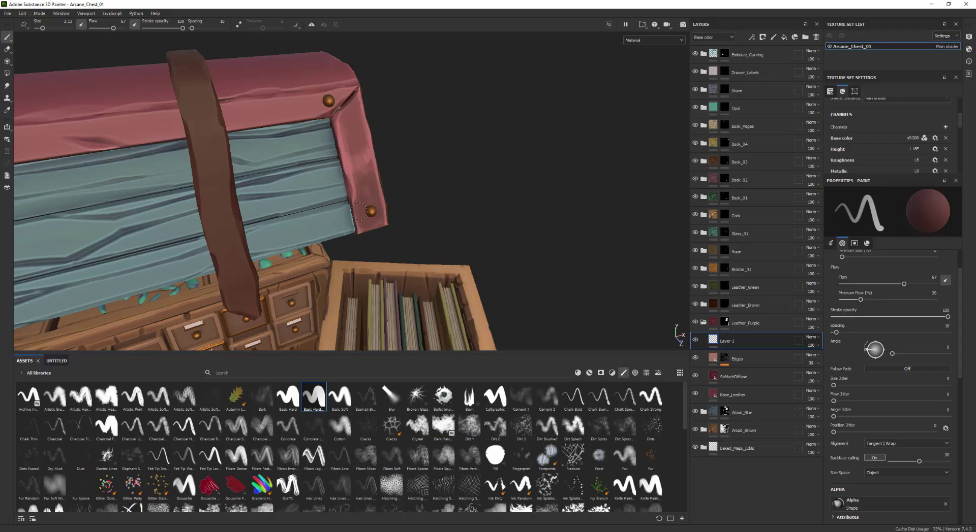
# Sample the trim's pink and refine the shading on the lid's corner trim with brush sizes 0.58 and 1.34
pyautogui.press('[')
pyautogui.press('[')
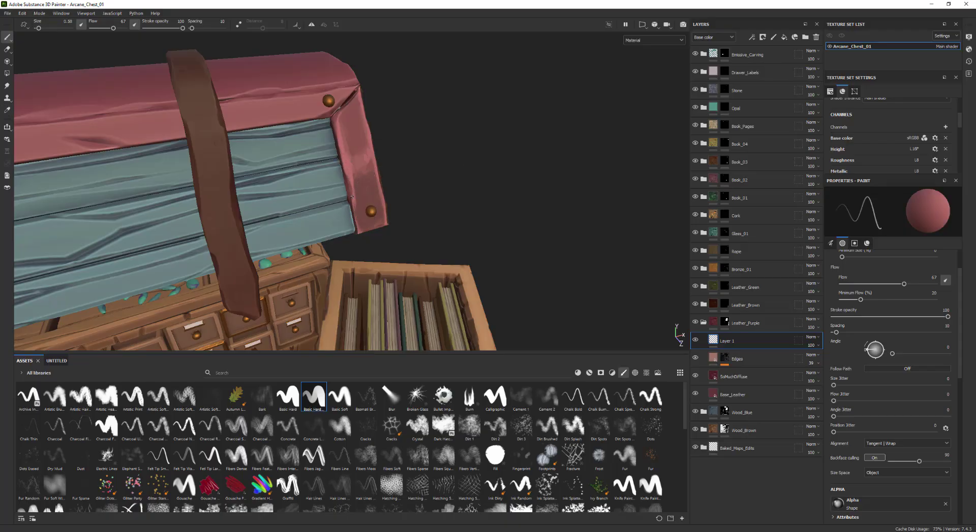
pyautogui.keyDown('alt'); pyautogui.moveTo(355, 110); pyautogui.dragTo(342, 189, button='right'); pyautogui.keyUp('alt')
pyautogui.keyDown('alt'); pyautogui.moveTo(342, 189); pyautogui.dragTo(427, 140, button='middle'); pyautogui.keyUp('alt')
pyautogui.keyDown('alt'); pyautogui.moveTo(427, 139); pyautogui.dragTo(453, 148, button='right'); pyautogui.keyUp('alt')
pyautogui.keyDown('alt'); pyautogui.moveTo(447, 133); pyautogui.dragTo(446, 146); pyautogui.keyUp('alt')
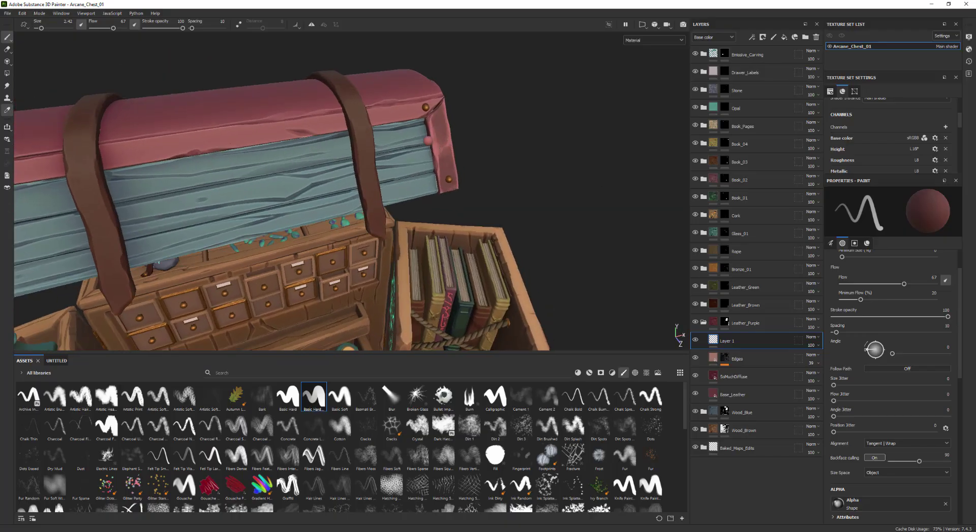
pyautogui.press('[')
pyautogui.press('[')
pyautogui.keyDown('alt'); pyautogui.moveTo(485, 94); pyautogui.dragTo(440, 115); pyautogui.keyUp('alt')
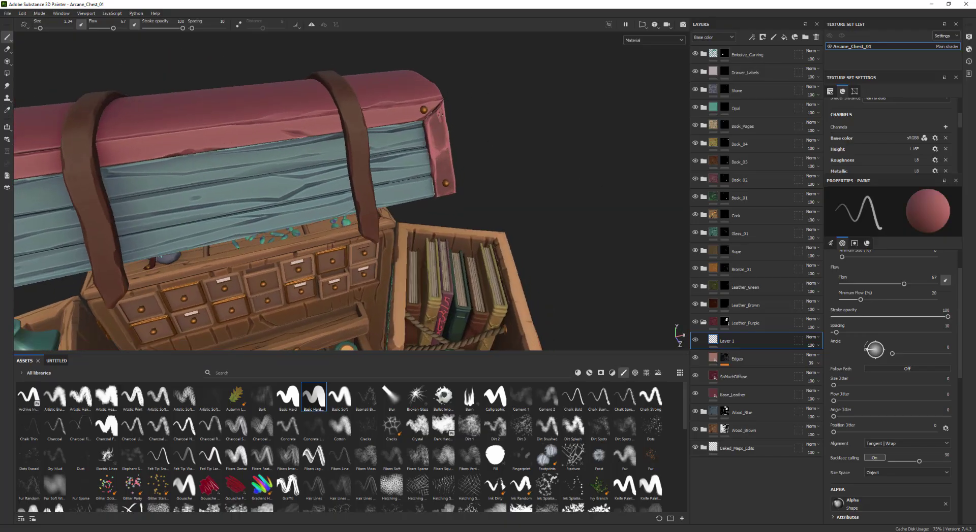
# Review the lid's painted leather trim in a view of the whole open chest
pyautogui.keyDown('alt'); pyautogui.moveTo(450, 120); pyautogui.dragTo(142, 172, button='right'); pyautogui.keyUp('alt')
pyautogui.keyDown('alt'); pyautogui.moveTo(142, 171); pyautogui.dragTo(396, 173); pyautogui.keyUp('alt')
pyautogui.keyDown('alt'); pyautogui.moveTo(364, 175); pyautogui.dragTo(357, 192, button='middle'); pyautogui.keyUp('alt')
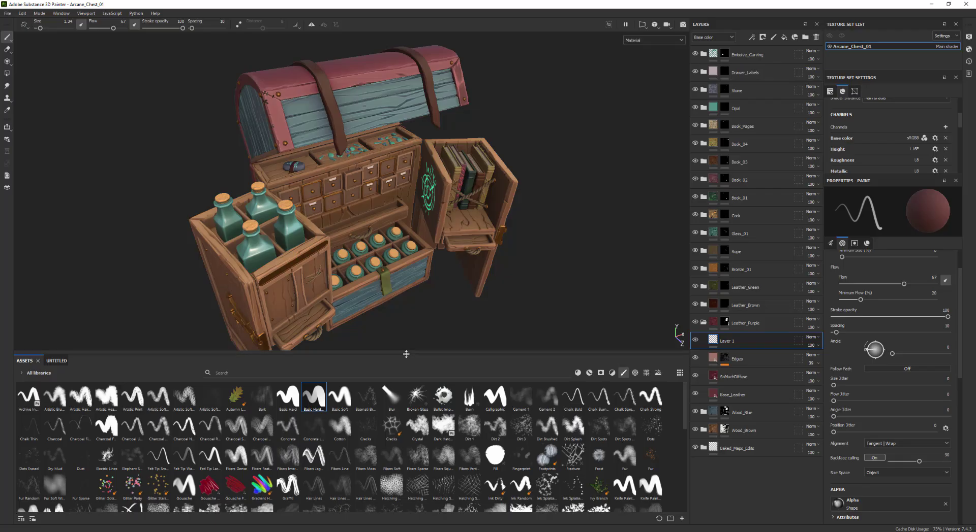
# Enlarge the viewport and brush soft shading onto the lid's purple leather trim with brush sizes 4.64 and 1.84
pyautogui.moveTo(406, 354); pyautogui.dragTo(406, 442)
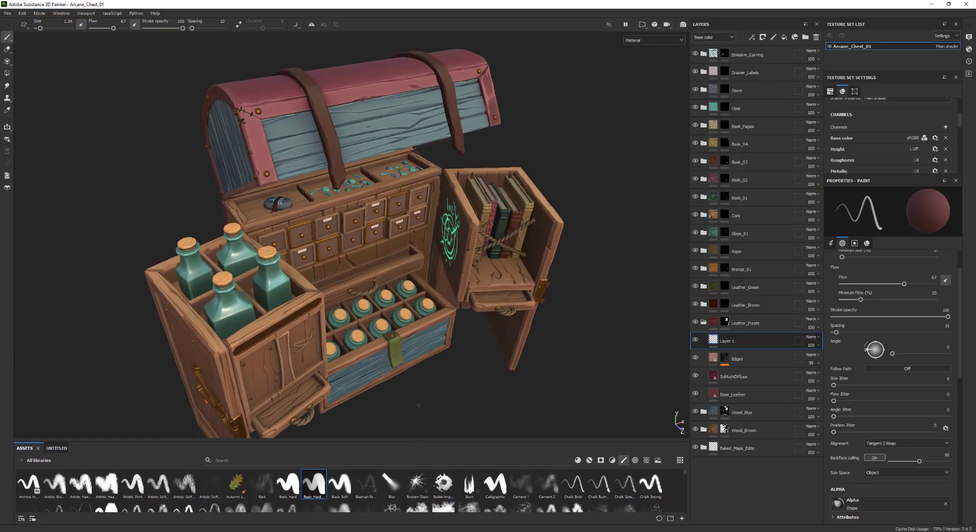
pyautogui.keyDown('alt'); pyautogui.moveTo(418, 406); pyautogui.dragTo(470, 130); pyautogui.keyUp('alt')
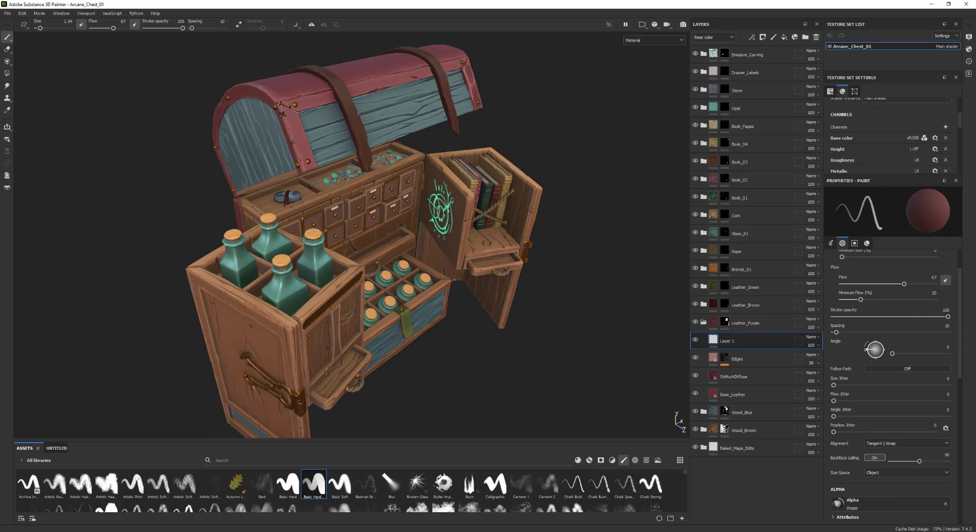
pyautogui.press('alt')
pyautogui.moveTo(395, 125)
pyautogui.keyDown('alt'); pyautogui.mouseDown()
pyautogui.moveTo(381, 135)
pyautogui.moveTo(437, 127)
pyautogui.moveTo(432, 158)
pyautogui.mouseUp(); pyautogui.keyUp('alt')
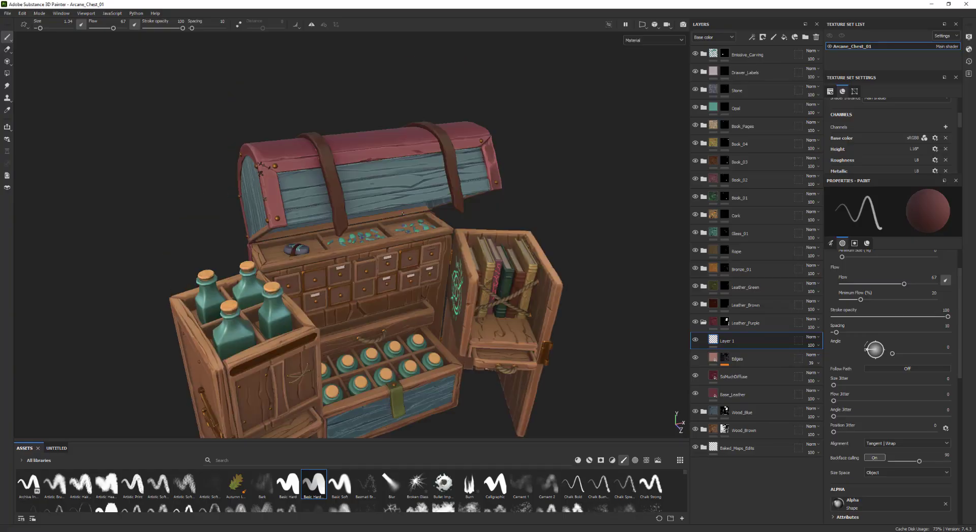
pyautogui.scroll(5, 431, 159)
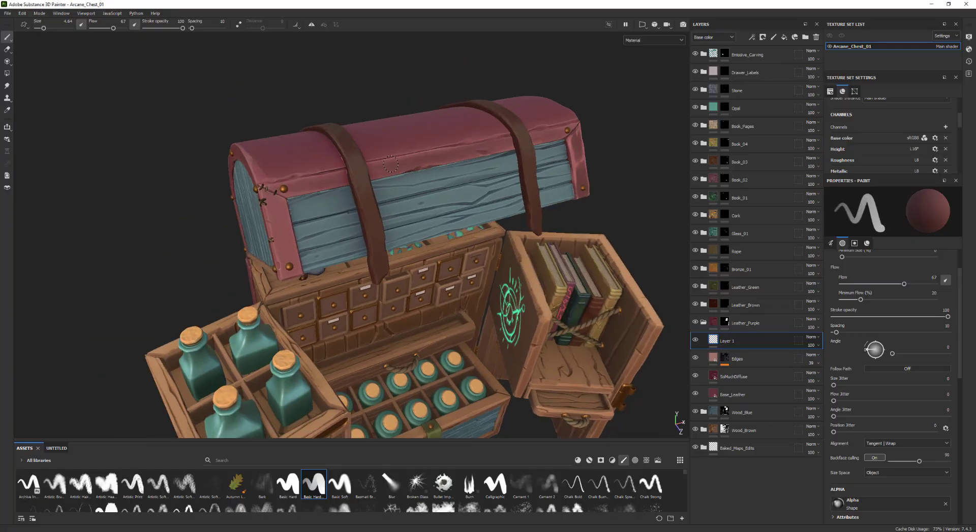
pyautogui.scroll(-5, 889, 331)
pyautogui.moveTo(356, 153)
pyautogui.keyDown('alt'); pyautogui.mouseDown()
pyautogui.moveTo(268, 127)
pyautogui.moveTo(235, 173)
pyautogui.moveTo(311, 280)
pyautogui.mouseUp(); pyautogui.keyUp('alt')
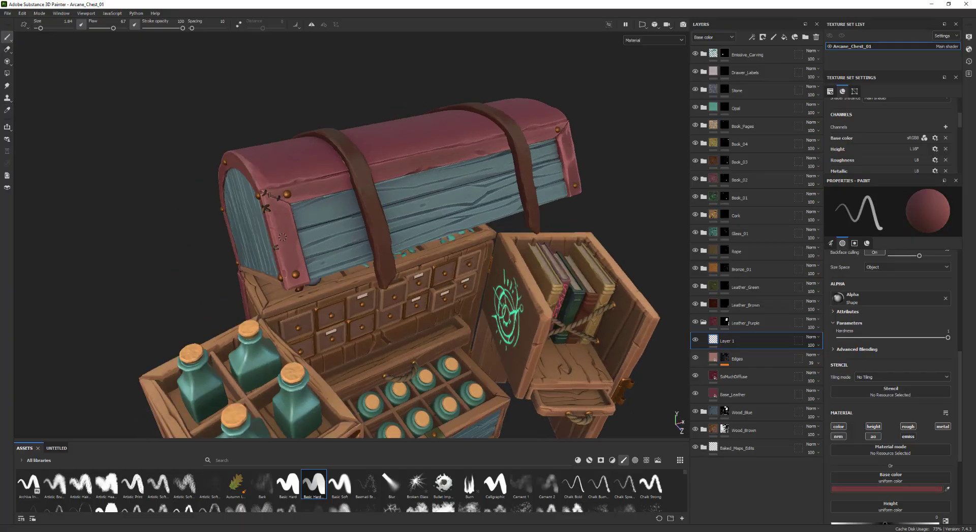
# Sample the trim's pinks and refine the lid's front corner trims with brush sizes 1.84 and 1.34
pyautogui.scroll(3, 303, 241)
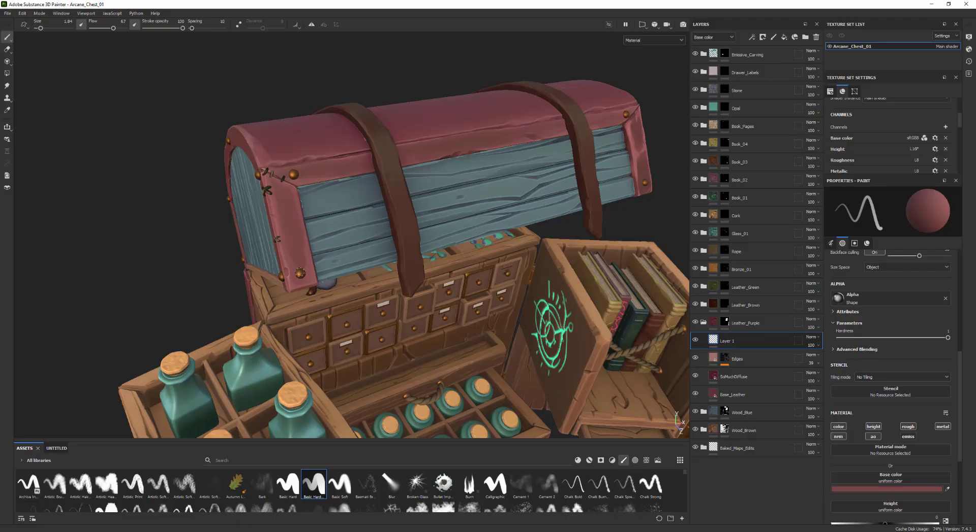
pyautogui.click(273, 196)
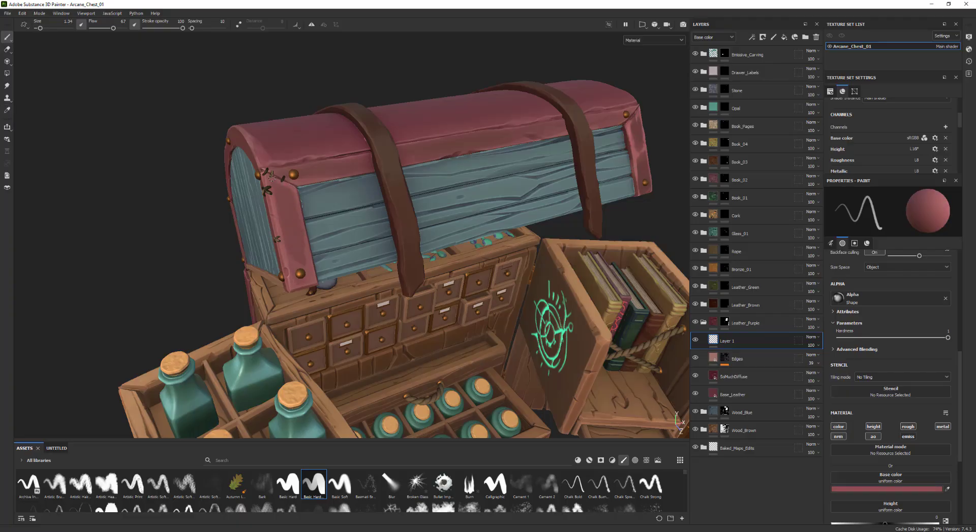
pyautogui.click(286, 222)
pyautogui.keyDown('alt'); pyautogui.moveTo(291, 234); pyautogui.dragTo(612, 167); pyautogui.keyUp('alt')
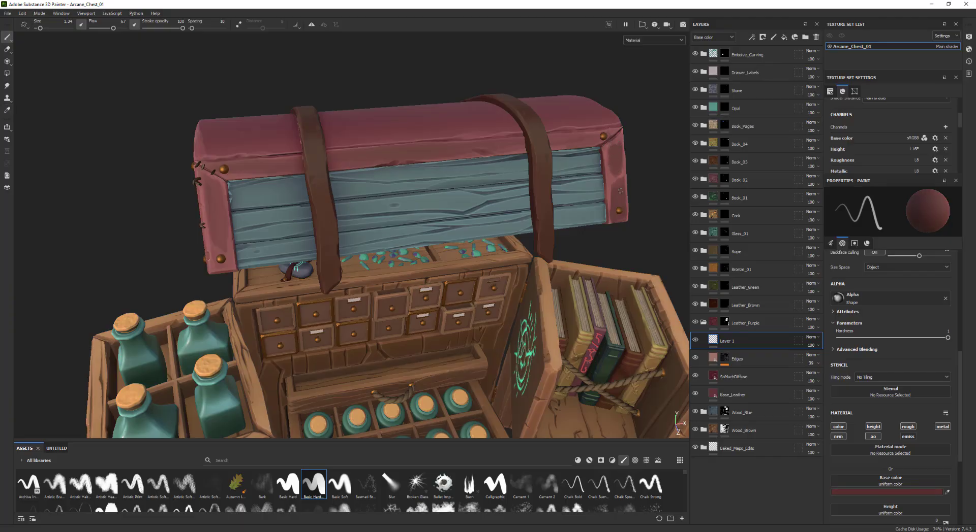
# Soften the purple trim along the lid's front edge with the Smudge tool and return to the Paint tool
pyautogui.click(7, 86)
pyautogui.moveTo(358, 134)
pyautogui.keyDown('alt'); pyautogui.mouseDown()
pyautogui.moveTo(424, 131)
pyautogui.moveTo(384, 133)
pyautogui.mouseUp(); pyautogui.keyUp('alt')
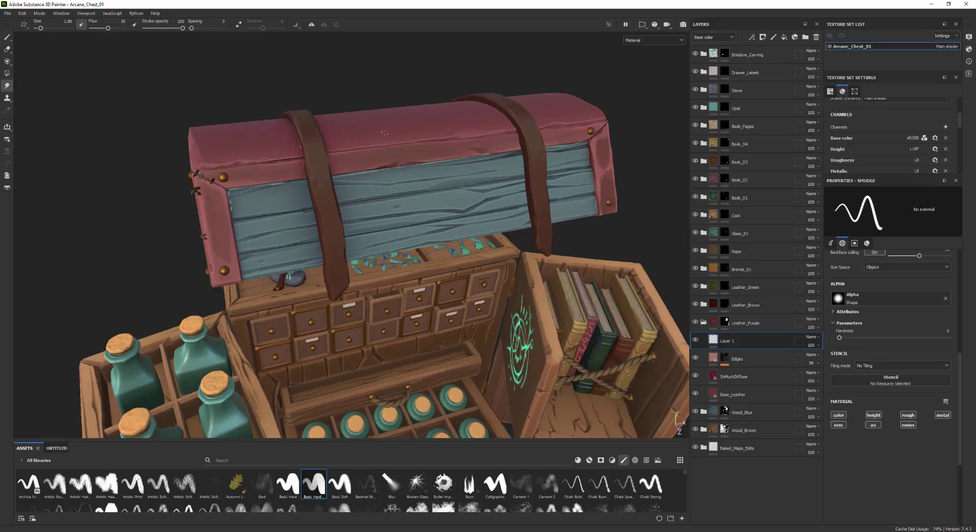
pyautogui.press('1')
pyautogui.keyDown('alt'); pyautogui.moveTo(432, 79); pyautogui.dragTo(513, 97); pyautogui.keyUp('alt')
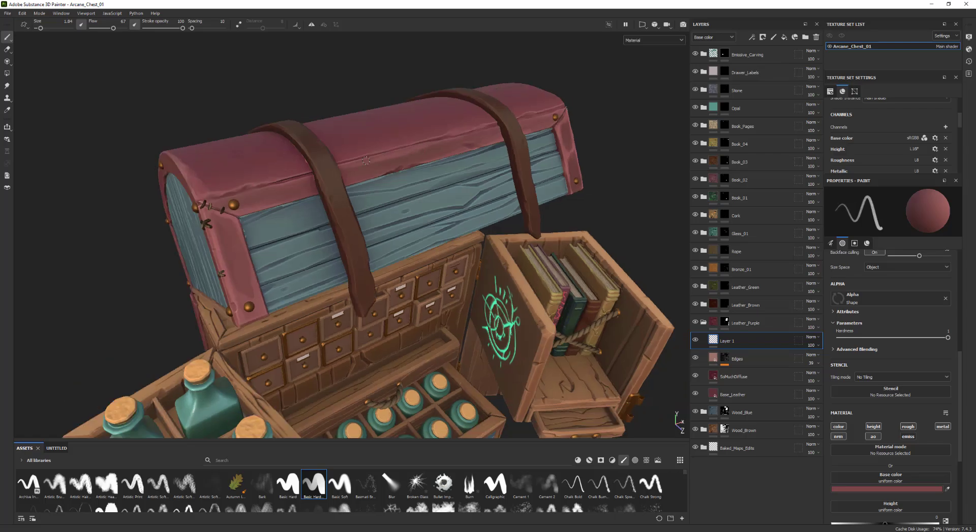
# Sample the trim's pink and touch up the lid's front trim with brush size 1.84 and flow 92
pyautogui.press('p')
pyautogui.click(424, 153)
pyautogui.keyDown('alt'); pyautogui.moveTo(644, 128); pyautogui.dragTo(549, 137, button='right'); pyautogui.keyUp('alt')
pyautogui.moveTo(549, 147)
pyautogui.keyDown('alt'); pyautogui.mouseDown()
pyautogui.moveTo(662, 161)
pyautogui.moveTo(559, 153)
pyautogui.mouseUp(); pyautogui.keyUp('alt')
pyautogui.keyDown('alt'); pyautogui.moveTo(295, 199); pyautogui.dragTo(374, 200, button='right'); pyautogui.keyUp('alt')
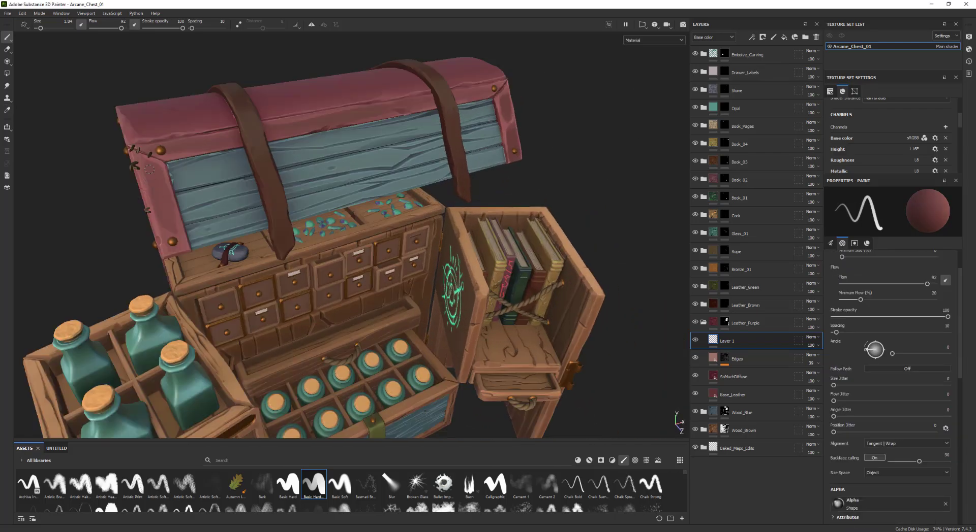
pyautogui.keyDown('alt'); pyautogui.moveTo(498, 84); pyautogui.dragTo(438, 120); pyautogui.keyUp('alt')
pyautogui.keyDown('alt'); pyautogui.moveTo(368, 109); pyautogui.dragTo(403, 67); pyautogui.keyUp('alt')
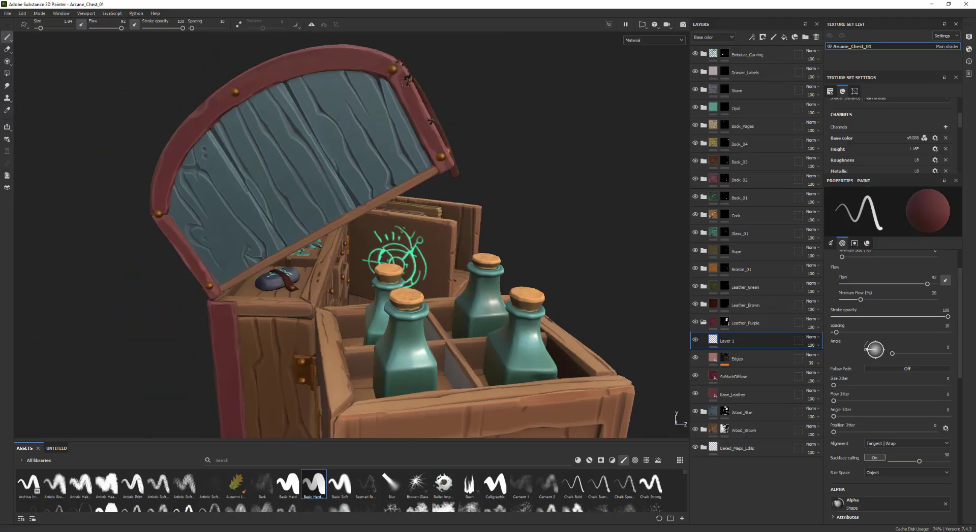
# On a new layer in the Leather_Brown folder, brush warmer brown tones onto the lid's straps with size 3.08 and flow 92
pyautogui.keyDown('alt'); pyautogui.moveTo(131, 175); pyautogui.dragTo(219, 230); pyautogui.keyUp('alt')
pyautogui.moveTo(244, 168)
pyautogui.keyDown('alt'); pyautogui.mouseDown()
pyautogui.moveTo(469, 100)
pyautogui.moveTo(387, 122)
pyautogui.mouseUp(); pyautogui.keyUp('alt')
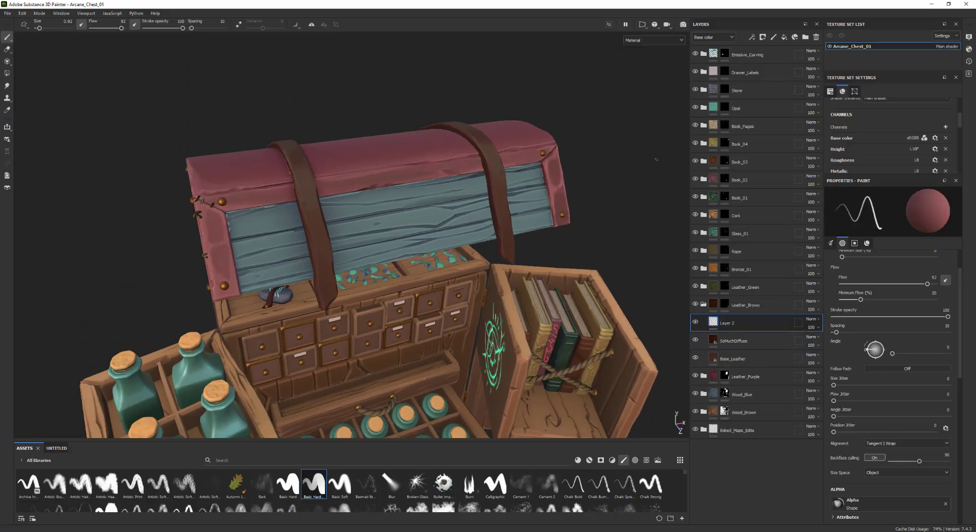
pyautogui.keyDown('alt'); pyautogui.moveTo(656, 159); pyautogui.dragTo(646, 177); pyautogui.keyUp('alt')
pyautogui.scroll(-5, 904, 362)
pyautogui.click(904, 467)
pyautogui.keyDown('alt'); pyautogui.moveTo(584, 152); pyautogui.dragTo(572, 203); pyautogui.keyUp('alt')
pyautogui.keyDown('ctrl'); pyautogui.moveTo(315, 168); pyautogui.dragTo(338, 168, button='right'); pyautogui.keyUp('ctrl')
pyautogui.keyDown('alt'); pyautogui.moveTo(572, 204); pyautogui.dragTo(566, 163, button='middle'); pyautogui.keyUp('alt')
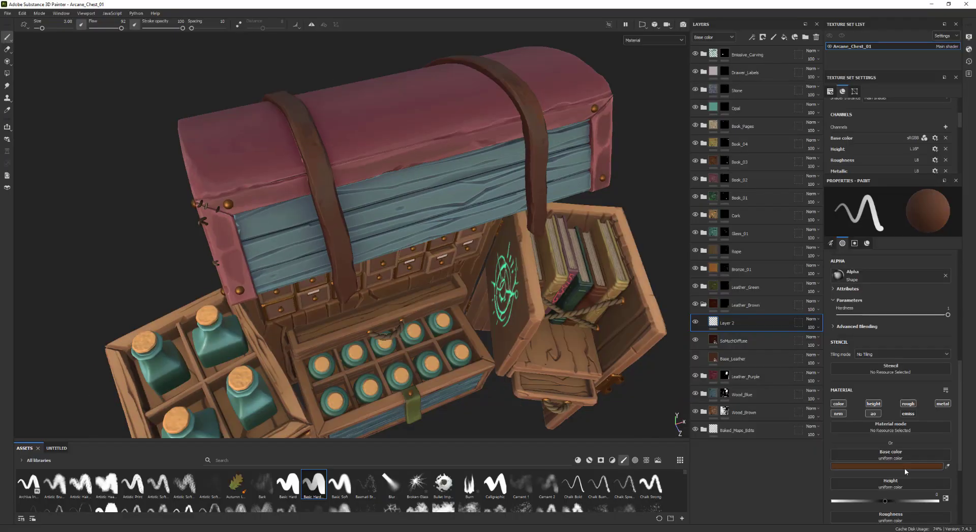
pyautogui.click(904, 468)
pyautogui.keyDown('alt'); pyautogui.moveTo(575, 127); pyautogui.dragTo(564, 77); pyautogui.keyUp('alt')
# Sample the strap's browns and paint finer shading along the front of the lid's straps with brush size 1.84
pyautogui.press('p')
pyautogui.click(316, 114)
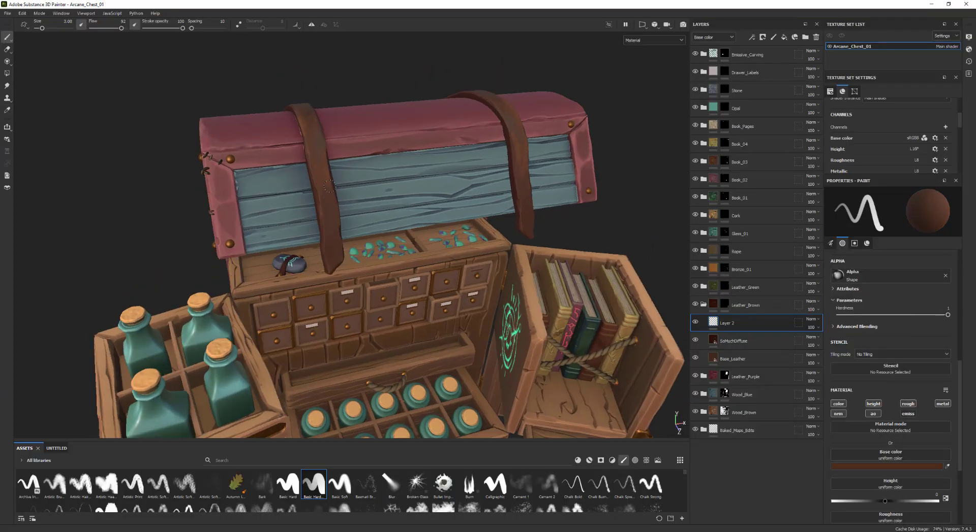
pyautogui.keyDown('ctrl'); pyautogui.moveTo(328, 186); pyautogui.dragTo(318, 185, button='right'); pyautogui.keyUp('ctrl')
pyautogui.moveTo(318, 186)
pyautogui.keyDown('alt'); pyautogui.mouseDown()
pyautogui.moveTo(308, 118)
pyautogui.moveTo(317, 195)
pyautogui.mouseUp(); pyautogui.keyUp('alt')
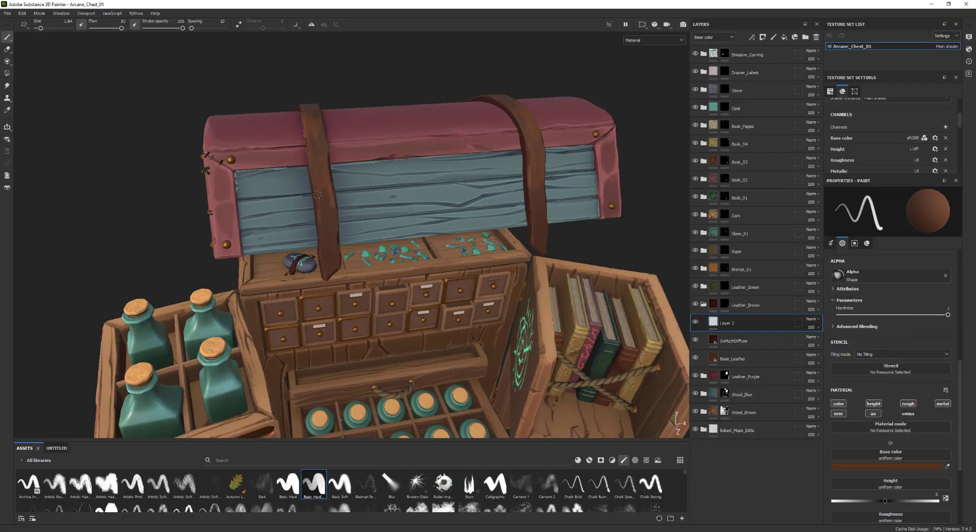
pyautogui.moveTo(357, 68)
pyautogui.keyDown('alt'); pyautogui.mouseDown()
pyautogui.moveTo(413, 82)
pyautogui.moveTo(378, 127)
pyautogui.moveTo(386, 168)
pyautogui.moveTo(381, 122)
pyautogui.mouseUp(); pyautogui.keyUp('alt')
pyautogui.press('p')
pyautogui.press('p')
# Lower the brush flow and blend sampled browns over the front of the lid's straps, starting with size 3.08
pyautogui.moveTo(961, 329); pyautogui.dragTo(960, 221)
pyautogui.moveTo(929, 328); pyautogui.dragTo(902, 328)
pyautogui.keyDown('alt'); pyautogui.moveTo(358, 185); pyautogui.dragTo(340, 145); pyautogui.keyUp('alt')
pyautogui.press('p')
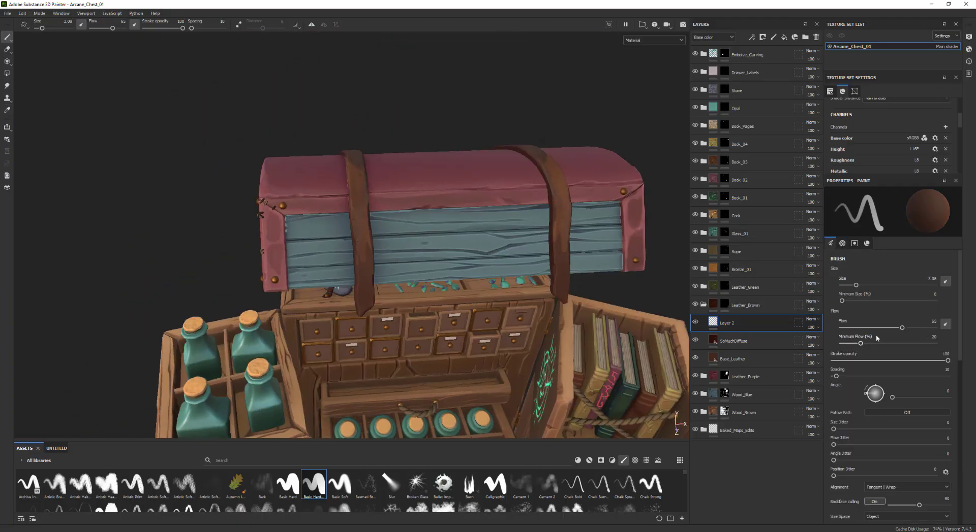
pyautogui.keyDown('alt'); pyautogui.moveTo(357, 230); pyautogui.dragTo(351, 236); pyautogui.keyUp('alt')
pyautogui.keyDown('ctrl'); pyautogui.moveTo(357, 230); pyautogui.dragTo(350, 231, button='right'); pyautogui.keyUp('ctrl')
pyautogui.press('p')
pyautogui.keyDown('alt'); pyautogui.moveTo(356, 203); pyautogui.dragTo(427, 223); pyautogui.keyUp('alt')
pyautogui.press('p')
# Sample browns and shade the straps across the lid's top and back with sizes 3.08 and 1.84 and flow 47
pyautogui.moveTo(266, 182)
pyautogui.keyDown('alt'); pyautogui.mouseDown()
pyautogui.moveTo(285, 208)
pyautogui.moveTo(401, 193)
pyautogui.mouseUp(); pyautogui.keyUp('alt')
pyautogui.press('p')
pyautogui.press('p')
pyautogui.moveTo(333, 270)
pyautogui.keyDown('alt'); pyautogui.mouseDown()
pyautogui.moveTo(325, 224)
pyautogui.moveTo(336, 259)
pyautogui.mouseUp(); pyautogui.keyUp('alt')
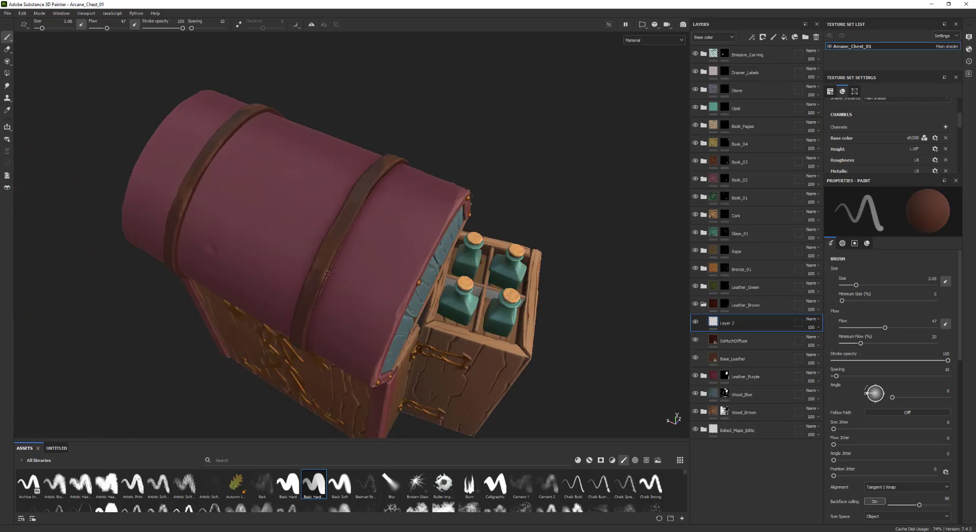
pyautogui.keyDown('ctrl'); pyautogui.moveTo(335, 234); pyautogui.dragTo(329, 234, button='right'); pyautogui.keyUp('ctrl')
pyautogui.keyDown('alt'); pyautogui.moveTo(335, 234); pyautogui.dragTo(299, 218); pyautogui.keyUp('alt')
pyautogui.press('p')
pyautogui.moveTo(315, 143)
pyautogui.keyDown('alt'); pyautogui.mouseDown()
pyautogui.moveTo(366, 171)
pyautogui.moveTo(391, 122)
pyautogui.mouseUp(); pyautogui.keyUp('alt')
pyautogui.keyDown('alt'); pyautogui.moveTo(376, 203); pyautogui.dragTo(351, 224); pyautogui.keyUp('alt')
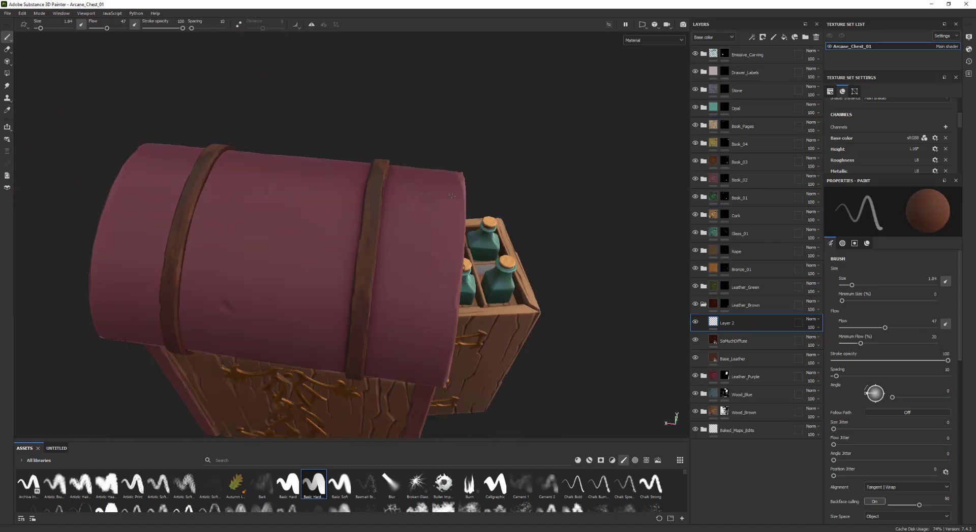
pyautogui.keyDown('ctrl'); pyautogui.moveTo(350, 234); pyautogui.dragTo(357, 233, button='right'); pyautogui.keyUp('ctrl')
pyautogui.moveTo(358, 355)
pyautogui.keyDown('alt'); pyautogui.mouseDown()
pyautogui.moveTo(351, 321)
pyautogui.moveTo(325, 285)
pyautogui.mouseUp(); pyautogui.keyUp('alt')
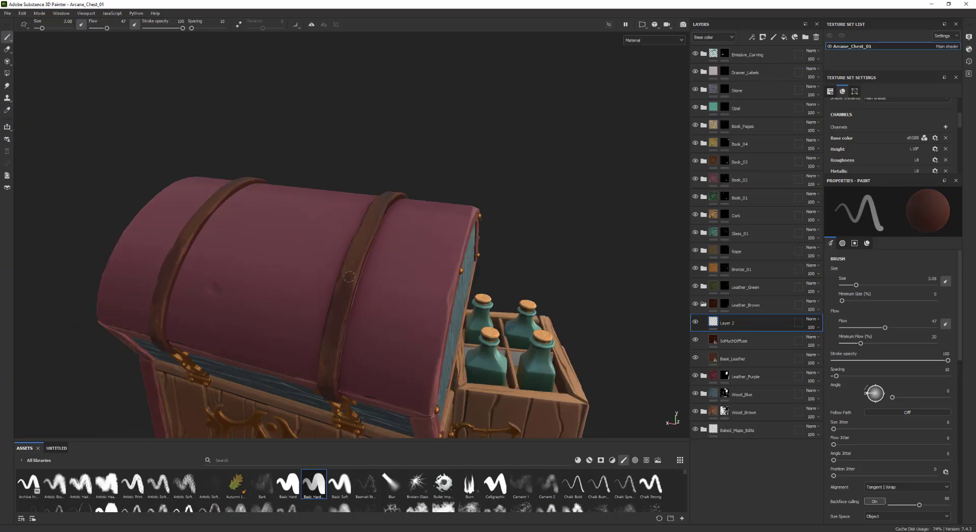
pyautogui.keyDown('alt'); pyautogui.moveTo(326, 244); pyautogui.dragTo(340, 285); pyautogui.keyUp('alt')
# Set the base color to a brighter orange brown and highlight the lid's straps with brush size 1.84
pyautogui.moveTo(960, 339); pyautogui.dragTo(959, 459)
pyautogui.click(934, 441)
pyautogui.click(884, 344)
pyautogui.moveTo(355, 254)
pyautogui.keyDown('alt'); pyautogui.mouseDown()
pyautogui.moveTo(366, 269)
pyautogui.moveTo(354, 275)
pyautogui.mouseUp(); pyautogui.keyUp('alt')
pyautogui.keyDown('ctrl'); pyautogui.moveTo(354, 275); pyautogui.dragTo(348, 274, button='right'); pyautogui.keyUp('ctrl')
pyautogui.keyDown('alt'); pyautogui.moveTo(254, 61); pyautogui.dragTo(255, 89); pyautogui.keyUp('alt')
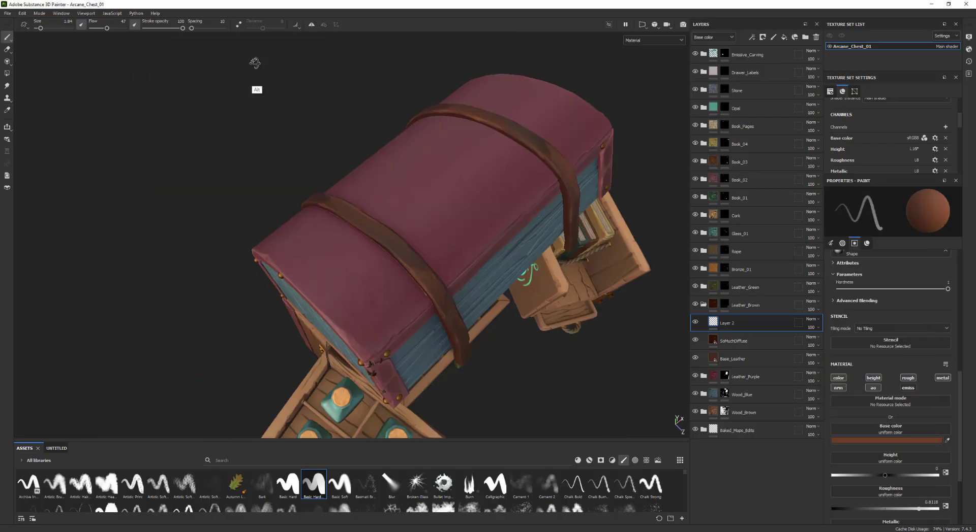
# Sample a darker reddish brown and shade the front ends of both lid straps with brush size 1.84
pyautogui.moveTo(514, 213)
pyautogui.keyDown('alt'); pyautogui.mouseDown()
pyautogui.moveTo(557, 174)
pyautogui.moveTo(513, 168)
pyautogui.mouseUp(); pyautogui.keyUp('alt')
pyautogui.press('p')
pyautogui.press('p')
pyautogui.keyDown('alt'); pyautogui.moveTo(401, 147); pyautogui.dragTo(371, 148, button='right'); pyautogui.keyUp('alt')
pyautogui.keyDown('alt'); pyautogui.moveTo(371, 153); pyautogui.dragTo(378, 183); pyautogui.keyUp('alt')
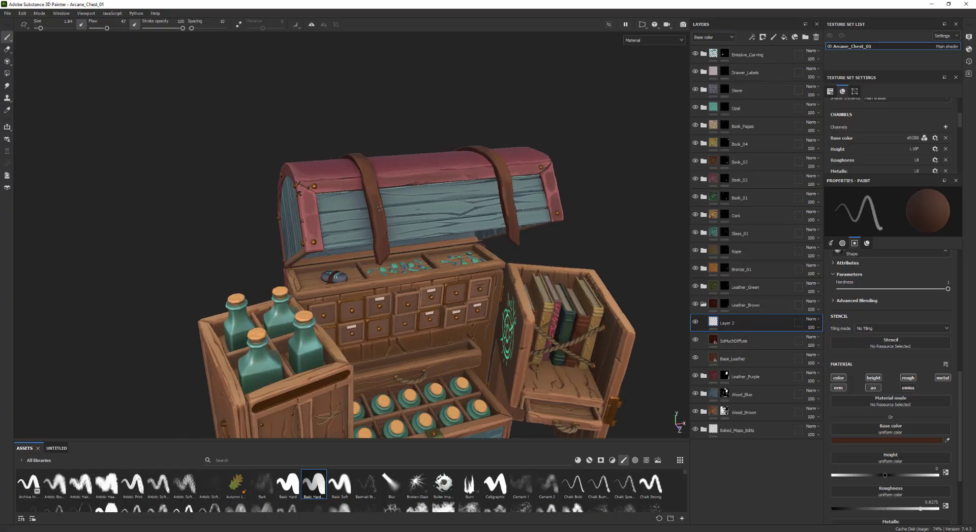
pyautogui.press('p')
pyautogui.keyDown('alt'); pyautogui.moveTo(509, 214); pyautogui.dragTo(513, 196); pyautogui.keyUp('alt')
pyautogui.moveTo(518, 235)
pyautogui.mouseDown()
pyautogui.moveTo(524, 251)
pyautogui.moveTo(503, 219)
pyautogui.mouseUp()
pyautogui.keyDown('alt'); pyautogui.moveTo(355, 254); pyautogui.dragTo(402, 234); pyautogui.keyUp('alt')
pyautogui.moveTo(389, 255)
pyautogui.mouseDown()
pyautogui.moveTo(380, 221)
pyautogui.moveTo(295, 218)
pyautogui.moveTo(356, 264)
pyautogui.mouseUp()
# Adjust the brown base color and refine the front of the lid's straps with brush size 1.34
pyautogui.click(873, 441)
pyautogui.click(830, 327)
pyautogui.keyDown('alt'); pyautogui.moveTo(341, 152); pyautogui.dragTo(337, 163); pyautogui.keyUp('alt')
pyautogui.keyDown('ctrl'); pyautogui.moveTo(338, 163); pyautogui.dragTo(333, 163, button='right'); pyautogui.keyUp('ctrl')
pyautogui.moveTo(333, 164)
pyautogui.keyDown('alt'); pyautogui.mouseDown()
pyautogui.moveTo(350, 147)
pyautogui.moveTo(340, 112)
pyautogui.moveTo(335, 124)
pyautogui.mouseUp(); pyautogui.keyUp('alt')
pyautogui.press('p')
pyautogui.keyDown('alt'); pyautogui.moveTo(387, 140); pyautogui.dragTo(373, 139, button='right'); pyautogui.keyUp('alt')
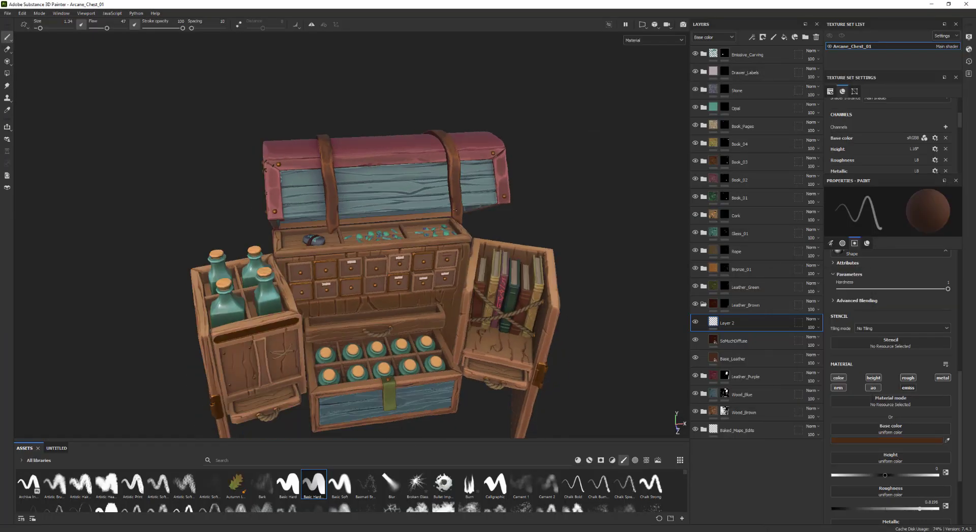
# Add a paint layer directly above Edges in the Wood_Blue folder
pyautogui.keyDown('alt'); pyautogui.moveTo(374, 148); pyautogui.dragTo(419, 104); pyautogui.keyUp('alt')
pyautogui.click(704, 412)
pyautogui.click(726, 431)
pyautogui.keyDown('alt'); pyautogui.moveTo(544, 157); pyautogui.dragTo(488, 198); pyautogui.keyUp('alt')
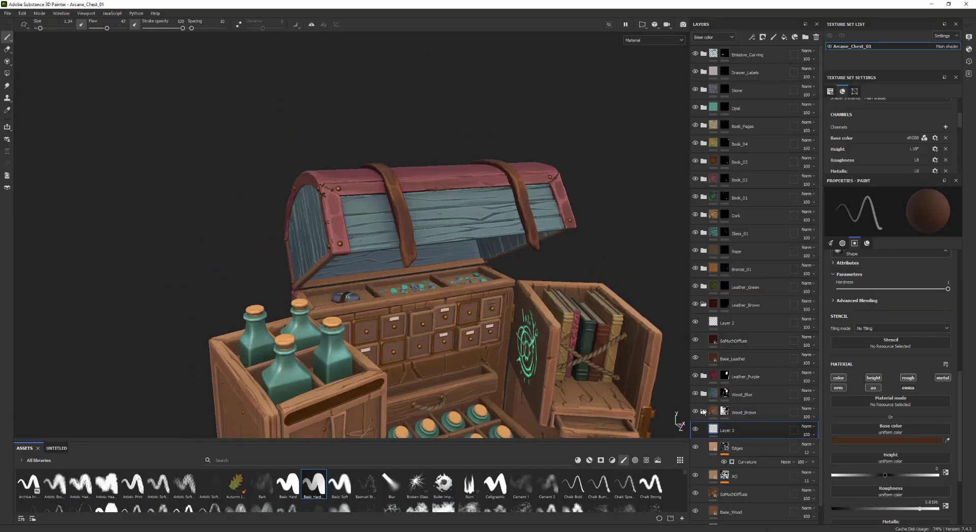
pyautogui.click(703, 412)
pyautogui.click(703, 394)
pyautogui.click(737, 413)
pyautogui.click(773, 37)
# Sample the wood's color and brush a pale green tint onto the middle of the lid's blue front planks
pyautogui.keyDown('alt'); pyautogui.moveTo(325, 172); pyautogui.dragTo(355, 173, button='right'); pyautogui.keyUp('alt')
pyautogui.press('p')
pyautogui.press('p')
pyautogui.keyDown('alt'); pyautogui.moveTo(334, 189); pyautogui.dragTo(660, 114); pyautogui.keyUp('alt')
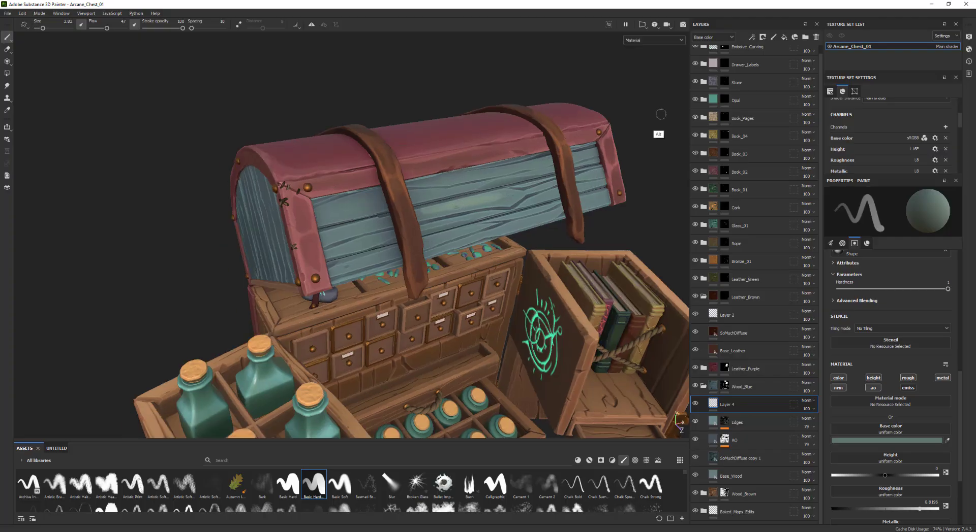
pyautogui.keyDown('alt'); pyautogui.moveTo(454, 191); pyautogui.dragTo(631, 217); pyautogui.keyUp('alt')
# Paint thin light teal highlights along the lid's front planks with sizes 0.92 and 1.34, raising the flow to 81
pyautogui.press('[')
pyautogui.press('[')
pyautogui.press('[')
pyautogui.keyDown('alt'); pyautogui.moveTo(415, 281); pyautogui.dragTo(455, 173); pyautogui.keyUp('alt')
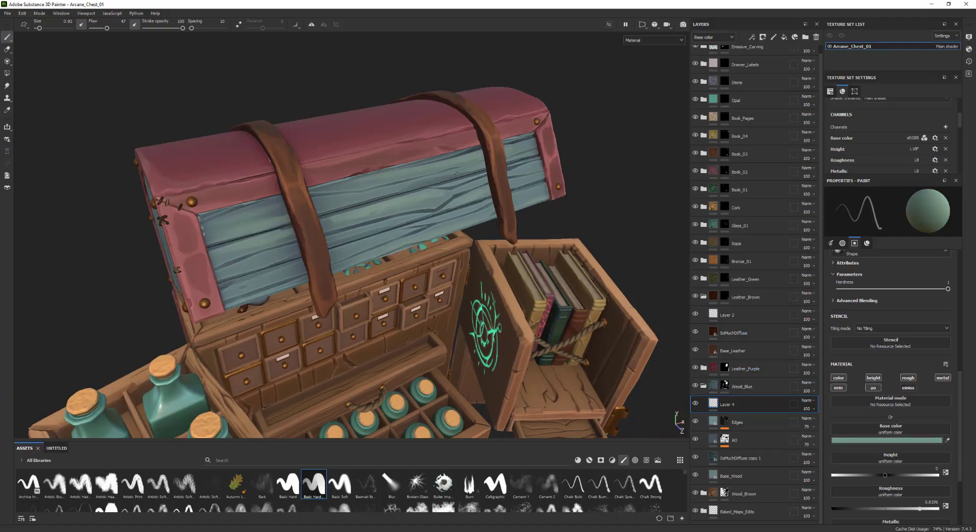
pyautogui.moveTo(958, 379); pyautogui.dragTo(958, 270)
pyautogui.moveTo(886, 297); pyautogui.dragTo(916, 297)
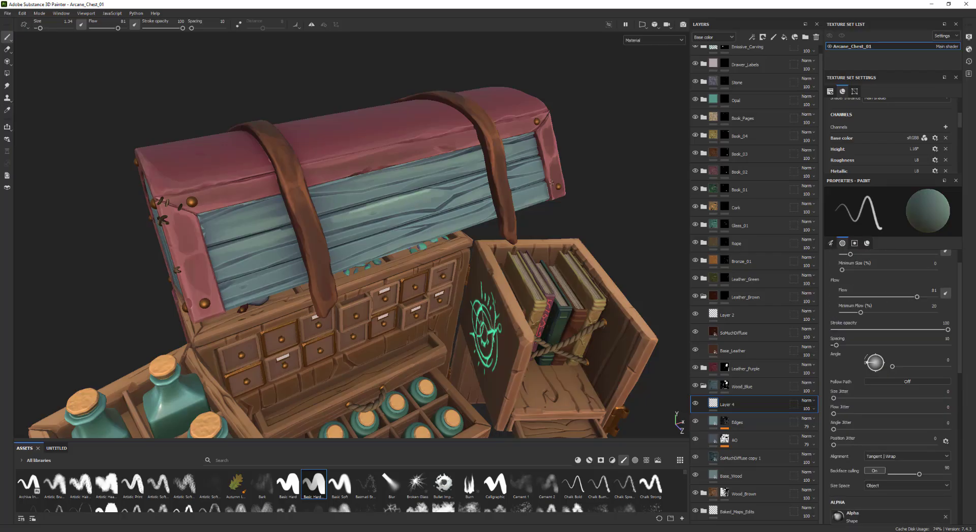
pyautogui.keyDown('alt'); pyautogui.moveTo(551, 182); pyautogui.dragTo(423, 164); pyautogui.keyUp('alt')
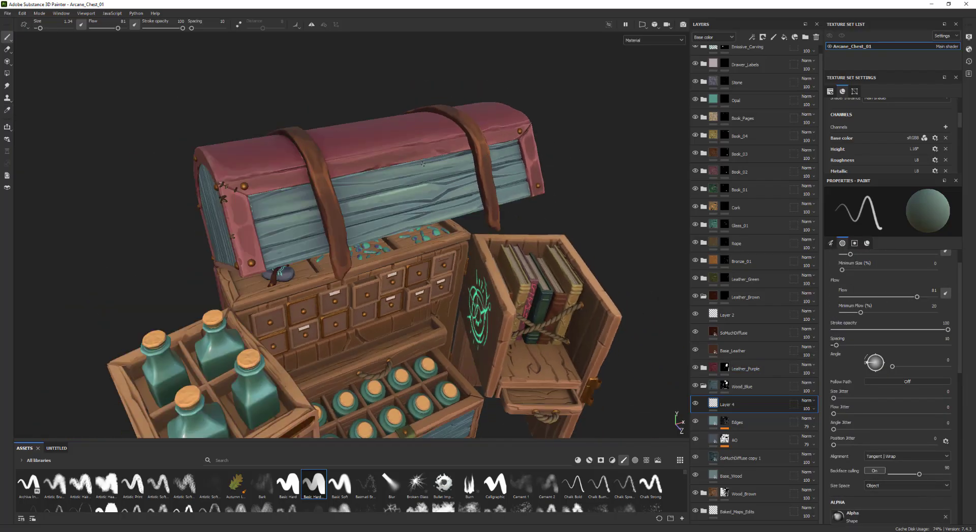
# Sample light and dark wood tones and paint grain strokes on the lid's front planks with brush size 1.34
pyautogui.press('p')
pyautogui.click(284, 208)
pyautogui.moveTo(256, 206); pyautogui.dragTo(303, 198)
pyautogui.keyDown('alt'); pyautogui.moveTo(315, 153); pyautogui.dragTo(356, 150); pyautogui.keyUp('alt')
pyautogui.press('p')
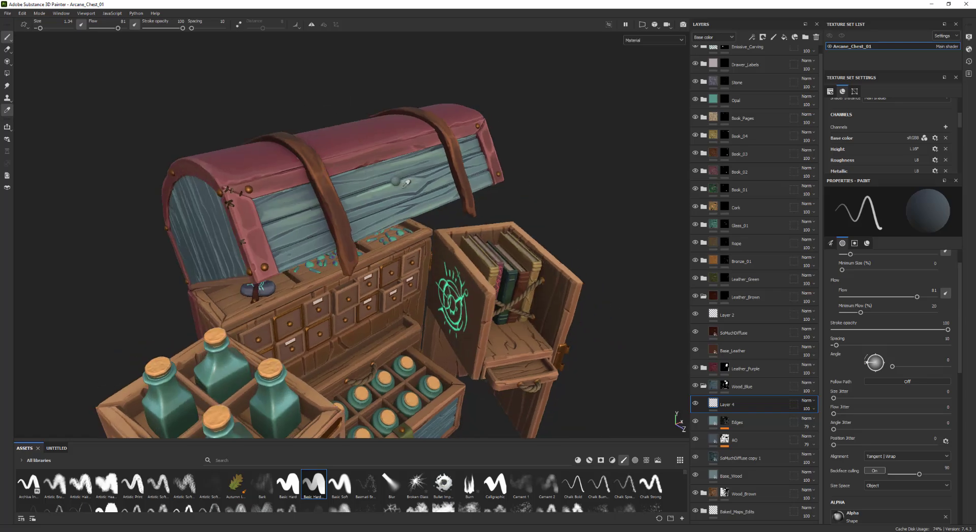
pyautogui.click(344, 195)
pyautogui.press('p')
pyautogui.moveTo(590, 148)
pyautogui.keyDown('alt'); pyautogui.mouseDown()
pyautogui.moveTo(540, 99)
pyautogui.moveTo(508, 137)
pyautogui.mouseUp(); pyautogui.keyUp('alt')
# Blend sampled green-gray and blue tones across the lid's front planks, increasing the brush size to 2.42
pyautogui.click(854, 243)
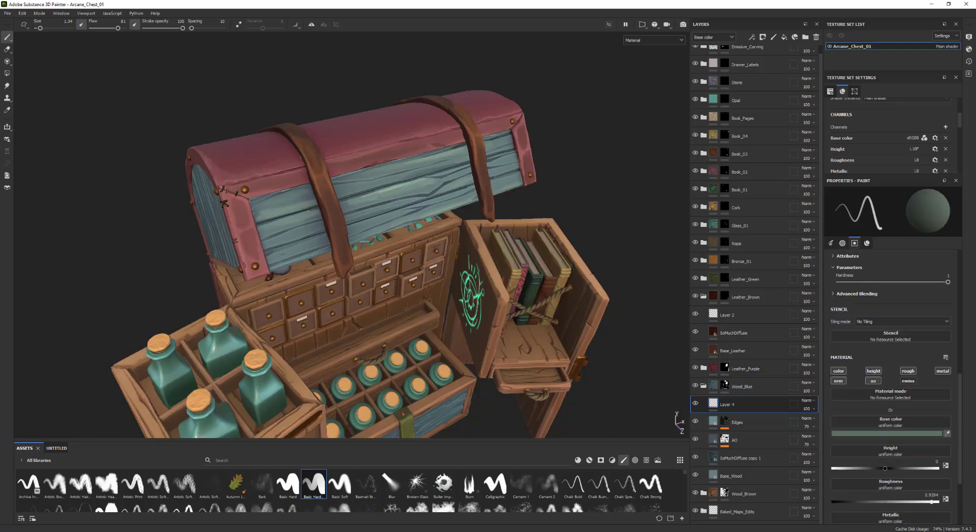
pyautogui.moveTo(280, 204)
pyautogui.keyDown('alt'); pyautogui.mouseDown()
pyautogui.moveTo(434, 151)
pyautogui.moveTo(400, 167)
pyautogui.moveTo(420, 148)
pyautogui.mouseUp(); pyautogui.keyUp('alt')
pyautogui.press('p')
pyautogui.click(492, 160)
pyautogui.press('p')
pyautogui.click(488, 162)
pyautogui.keyDown('alt'); pyautogui.moveTo(483, 163); pyautogui.dragTo(452, 165); pyautogui.keyUp('alt')
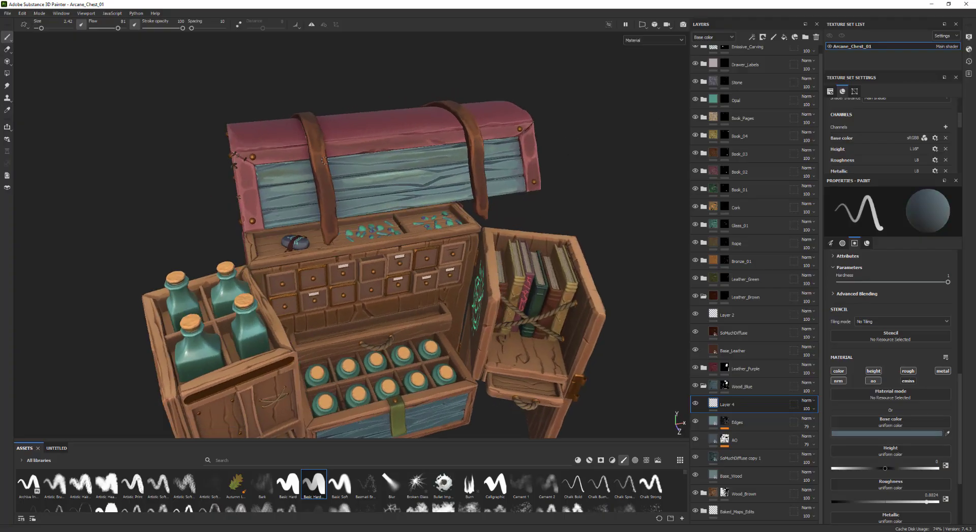
# Lower the flow to 33 and brush a soft green tint over the lid's blue planks with sizes 2.42 and 4.64
pyautogui.moveTo(960, 417); pyautogui.dragTo(961, 306)
pyautogui.keyDown('alt'); pyautogui.moveTo(290, 167); pyautogui.dragTo(380, 174); pyautogui.keyUp('alt')
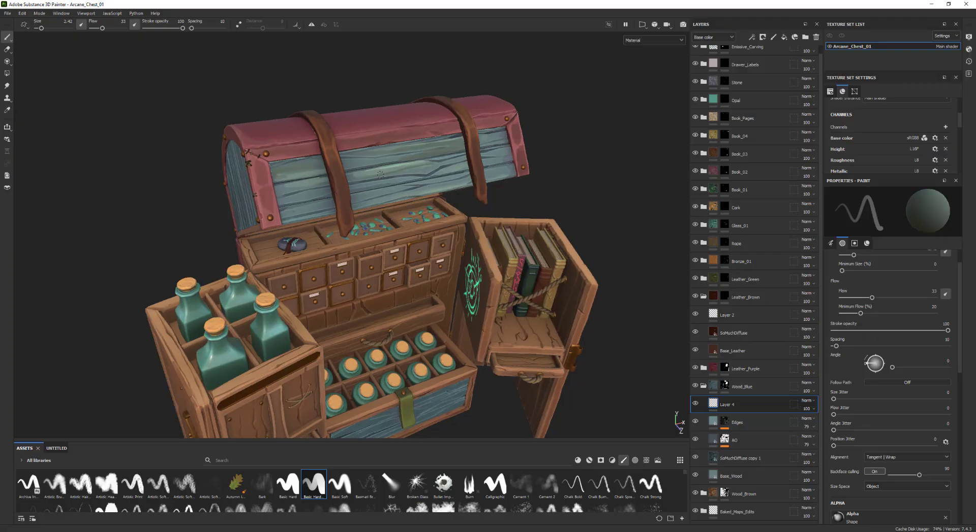
pyautogui.keyDown('alt'); pyautogui.moveTo(499, 134); pyautogui.dragTo(323, 224); pyautogui.keyUp('alt')
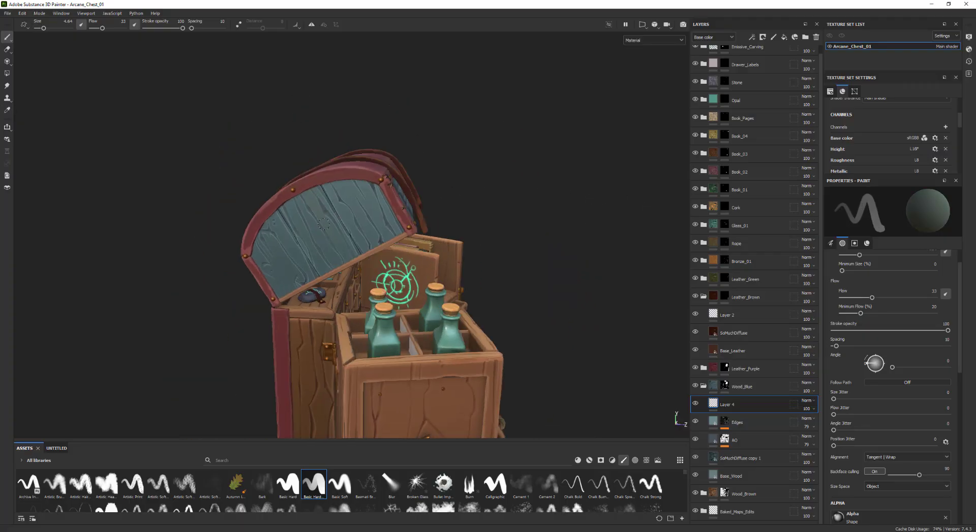
pyautogui.moveTo(523, 84)
pyautogui.keyDown('alt'); pyautogui.mouseDown()
pyautogui.moveTo(306, 237)
pyautogui.moveTo(522, 176)
pyautogui.mouseUp(); pyautogui.keyUp('alt')
pyautogui.scroll(-3, 416, 195)
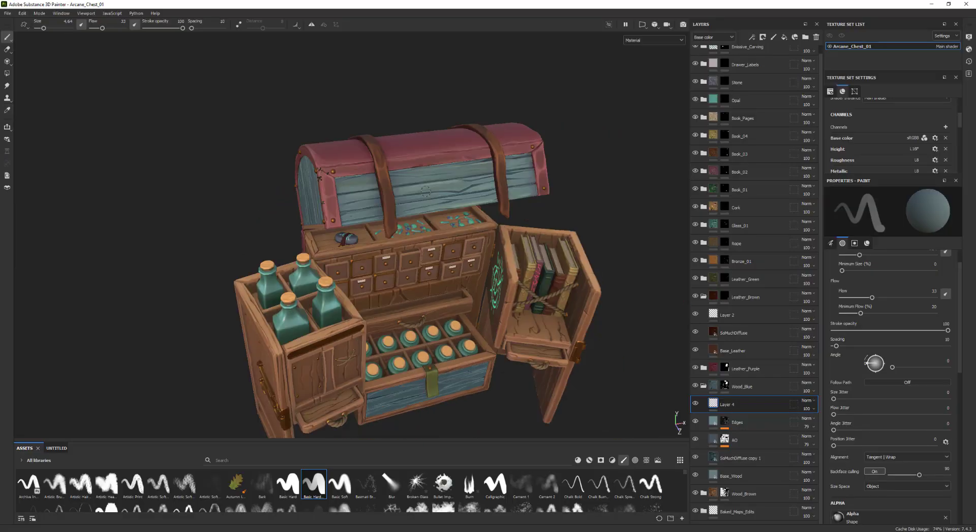
# Adjust the base color to a darker teal and brush color variation onto the lid's side planks with size 4.64
pyautogui.scroll(-8, 924, 401)
pyautogui.moveTo(416, 194)
pyautogui.keyDown('alt'); pyautogui.mouseDown()
pyautogui.moveTo(488, 168)
pyautogui.moveTo(600, 148)
pyautogui.mouseUp(); pyautogui.keyUp('alt')
pyautogui.click(915, 434)
pyautogui.click(805, 339)
pyautogui.click(885, 434)
pyautogui.click(826, 338)
pyautogui.keyDown('alt'); pyautogui.moveTo(401, 129); pyautogui.dragTo(363, 188); pyautogui.keyUp('alt')
pyautogui.press('p')
pyautogui.click(346, 264)
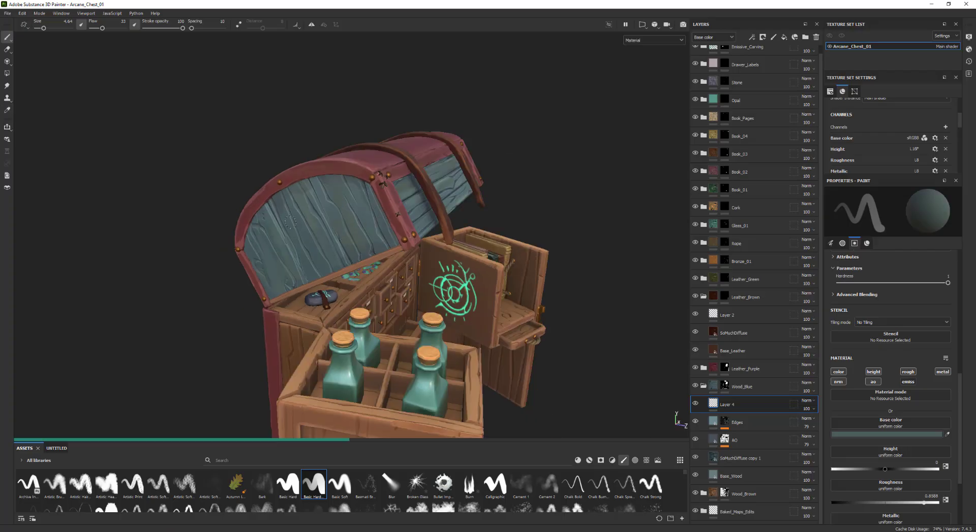
# Set the Wood_Blue paint layer's base color to a muted slate blue and paint fine strokes on the lid's side planks with brush size 0.92
pyautogui.moveTo(290, 222)
pyautogui.keyDown('alt'); pyautogui.mouseDown()
pyautogui.moveTo(528, 159)
pyautogui.moveTo(381, 204)
pyautogui.moveTo(507, 169)
pyautogui.mouseUp(); pyautogui.keyUp('alt')
pyautogui.click(724, 422)
pyautogui.click(742, 436)
pyautogui.scroll(3, 381, 222)
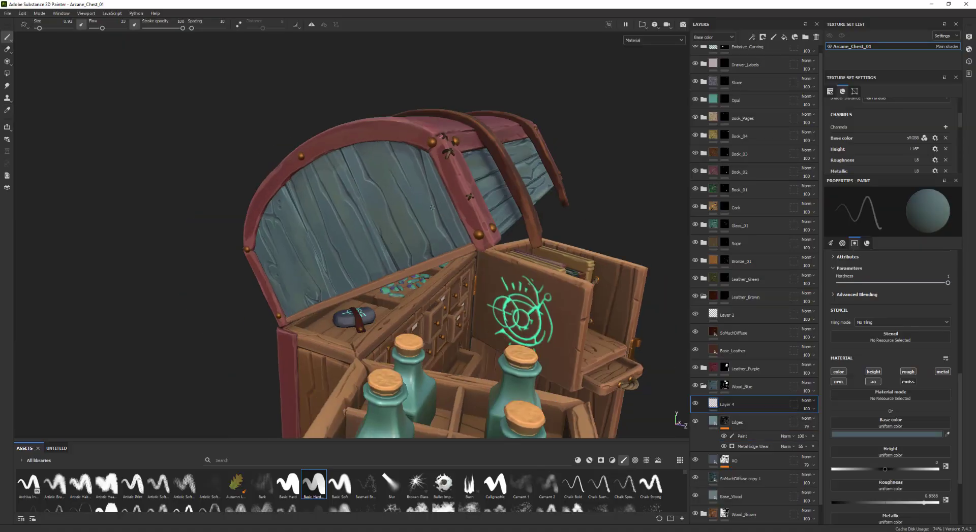
pyautogui.keyDown('alt'); pyautogui.moveTo(435, 220); pyautogui.dragTo(458, 187); pyautogui.keyUp('alt')
pyautogui.moveTo(340, 214)
pyautogui.keyDown('alt'); pyautogui.mouseDown()
pyautogui.moveTo(387, 208)
pyautogui.moveTo(350, 202)
pyautogui.mouseUp(); pyautogui.keyUp('alt')
pyautogui.click(886, 435)
pyautogui.click(813, 316)
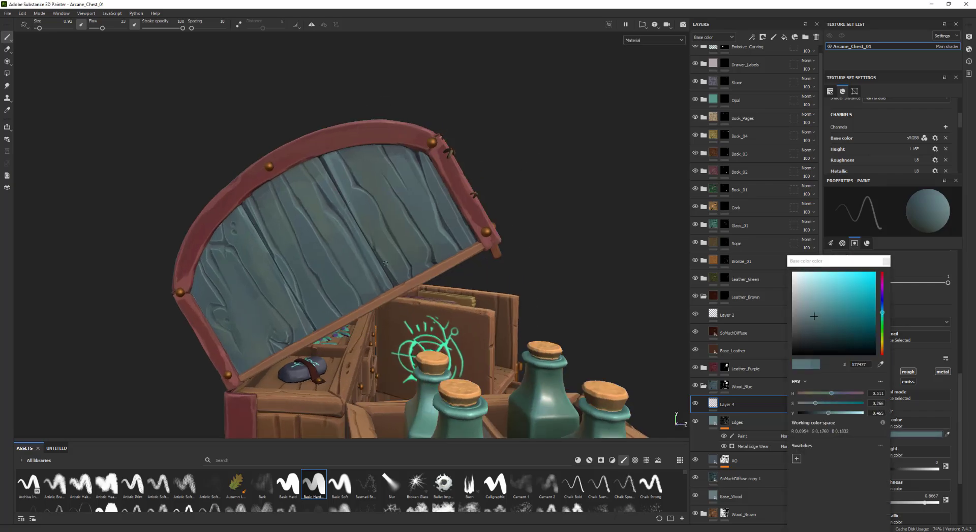
pyautogui.keyDown('alt'); pyautogui.moveTo(406, 274); pyautogui.dragTo(264, 207); pyautogui.keyUp('alt')
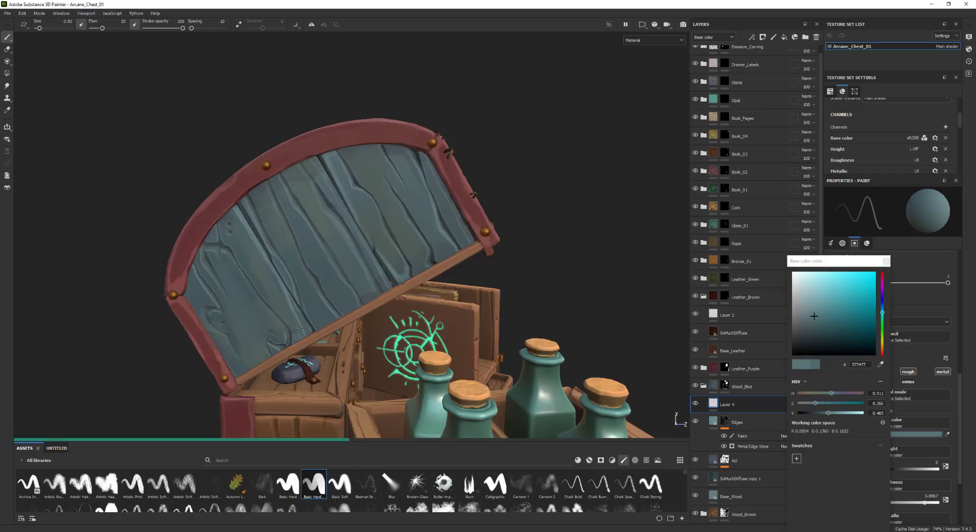
pyautogui.keyDown('alt'); pyautogui.moveTo(300, 330); pyautogui.dragTo(401, 258); pyautogui.keyUp('alt')
pyautogui.keyDown('alt'); pyautogui.moveTo(531, 158); pyautogui.dragTo(345, 151); pyautogui.keyUp('alt')
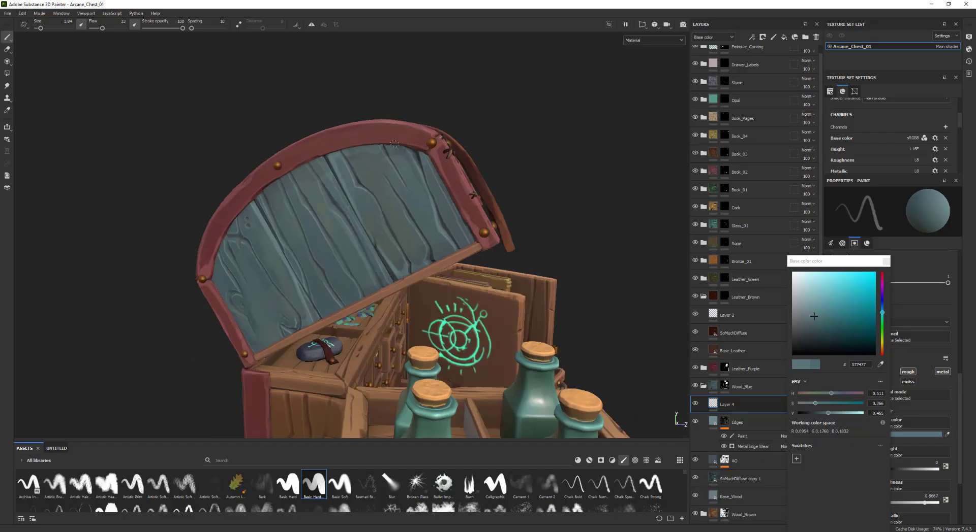
# Sample a green-gray tone for the lid's front planks, and brighten the base color for thin highlights with brush size 0.92
pyautogui.click(311, 178)
pyautogui.keyDown('alt'); pyautogui.moveTo(457, 158); pyautogui.dragTo(285, 204); pyautogui.keyUp('alt')
pyautogui.keyDown('alt'); pyautogui.moveTo(285, 204); pyautogui.dragTo(330, 203, button='right'); pyautogui.keyUp('alt')
pyautogui.press('p')
pyautogui.click(315, 152)
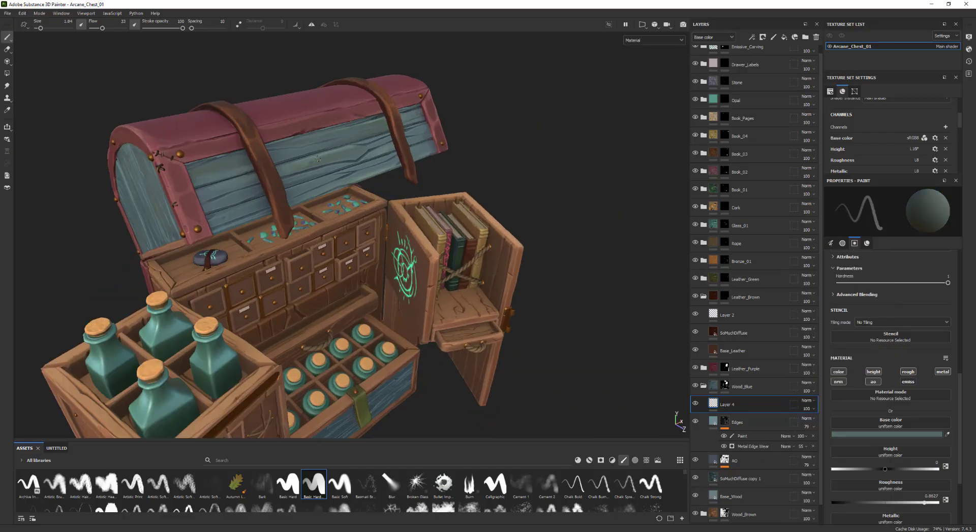
pyautogui.keyDown('alt'); pyautogui.moveTo(406, 152); pyautogui.dragTo(450, 145); pyautogui.keyUp('alt')
pyautogui.click(885, 435)
pyautogui.moveTo(813, 398); pyautogui.dragTo(819, 399)
pyautogui.keyDown('alt'); pyautogui.moveTo(458, 147); pyautogui.dragTo(453, 172); pyautogui.keyUp('alt')
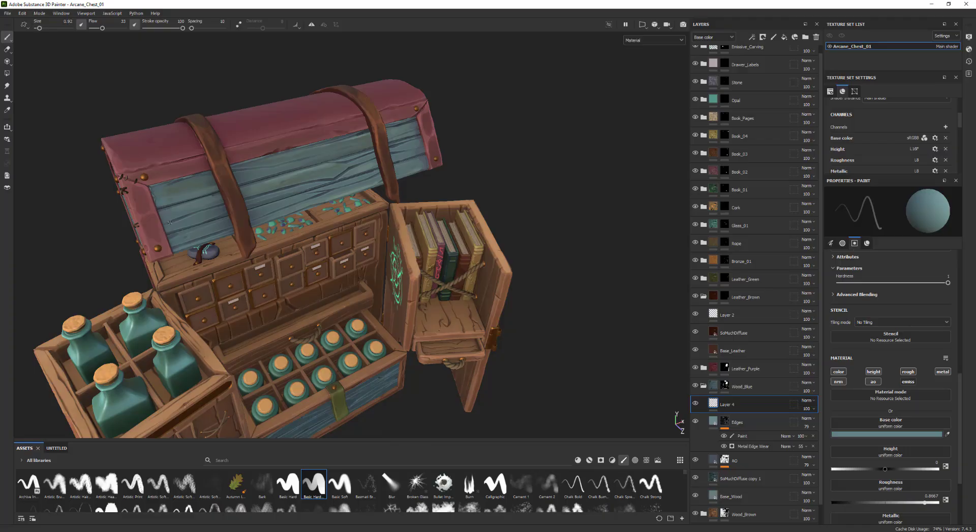
# Sample a darker teal from the planks and blend it across the lid's front with brush size 2.42
pyautogui.moveTo(170, 222)
pyautogui.keyDown('alt'); pyautogui.mouseDown()
pyautogui.moveTo(229, 229)
pyautogui.moveTo(244, 175)
pyautogui.mouseUp(); pyautogui.keyUp('alt')
pyautogui.keyDown('alt'); pyautogui.moveTo(244, 175); pyautogui.dragTo(285, 175, button='right'); pyautogui.keyUp('alt')
pyautogui.press(']')
pyautogui.press('p')
pyautogui.click(259, 167)
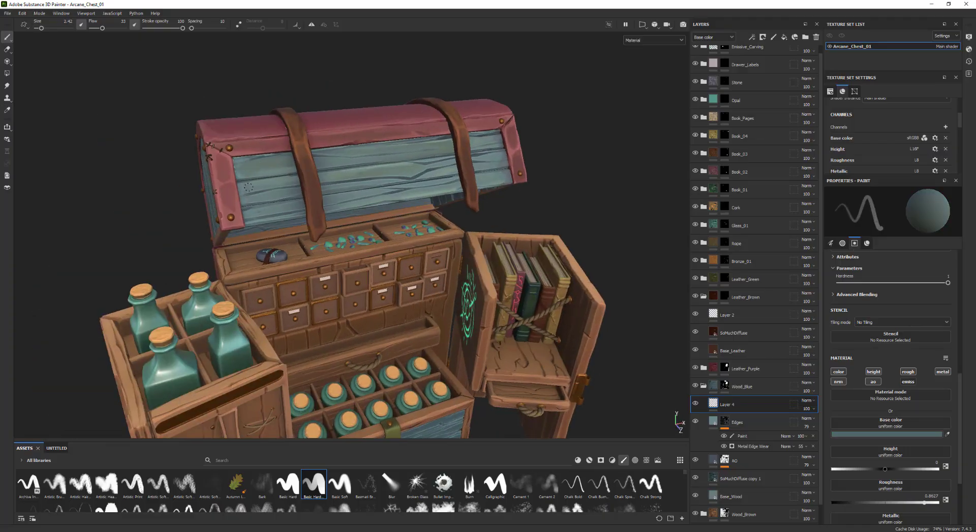
pyautogui.keyDown('alt'); pyautogui.moveTo(248, 188); pyautogui.dragTo(274, 203); pyautogui.keyUp('alt')
# Collapse the Wood_Blue folder, select the paint layer in Wood_Brown and sample a brown from the chest's wood
pyautogui.click(703, 387)
pyautogui.click(704, 412)
pyautogui.click(726, 431)
pyautogui.keyDown('alt'); pyautogui.moveTo(458, 285); pyautogui.dragTo(437, 264); pyautogui.keyUp('alt')
pyautogui.keyDown('alt'); pyautogui.moveTo(437, 265); pyautogui.dragTo(549, 305, button='right'); pyautogui.keyUp('alt')
pyautogui.press('p')
pyautogui.click(549, 310)
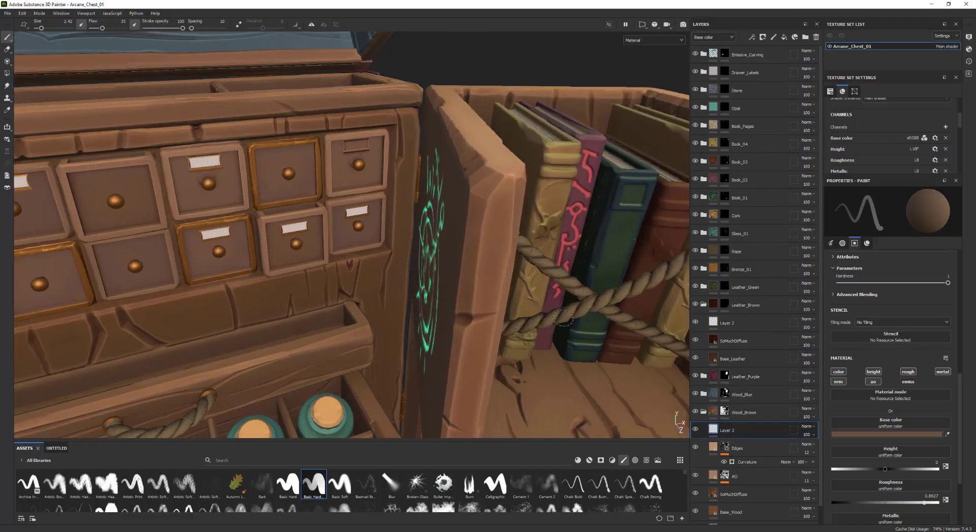
# Set the flow to 48, pick a grayish brown and tint the small drawer fronts with brush size 4.64
pyautogui.moveTo(563, 318)
pyautogui.keyDown('alt'); pyautogui.mouseDown()
pyautogui.moveTo(513, 297)
pyautogui.moveTo(615, 290)
pyautogui.mouseUp(); pyautogui.keyUp('alt')
pyautogui.scroll(10, 892, 298)
pyautogui.click(911, 327)
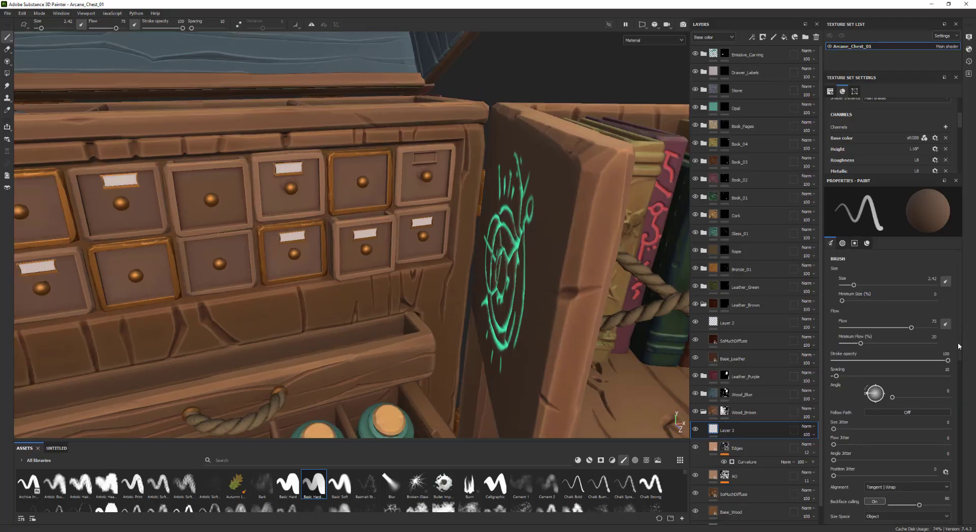
pyautogui.moveTo(958, 347); pyautogui.dragTo(959, 471)
pyautogui.click(897, 432)
pyautogui.click(824, 303)
pyautogui.press('p')
pyautogui.click(437, 188)
pyautogui.moveTo(959, 396); pyautogui.dragTo(961, 284)
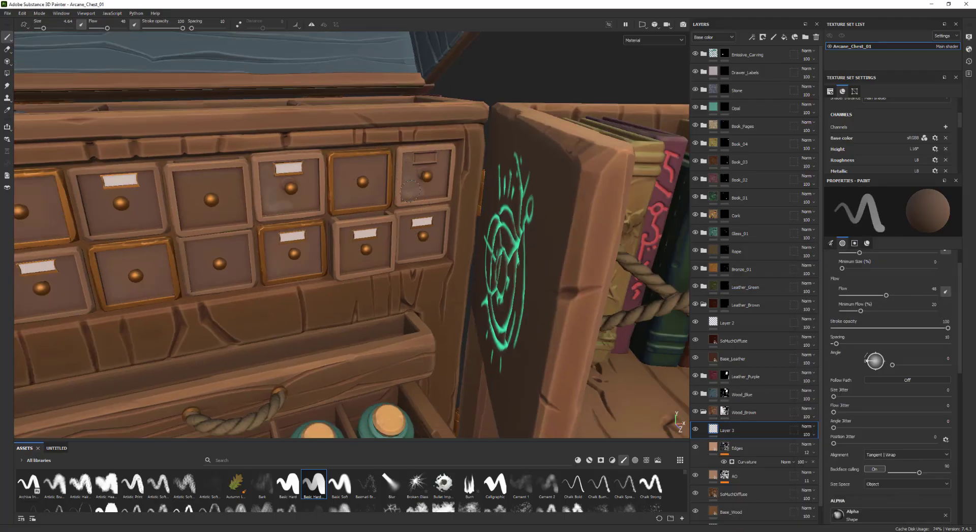
pyautogui.keyDown('alt'); pyautogui.moveTo(286, 198); pyautogui.dragTo(229, 163); pyautogui.keyUp('alt')
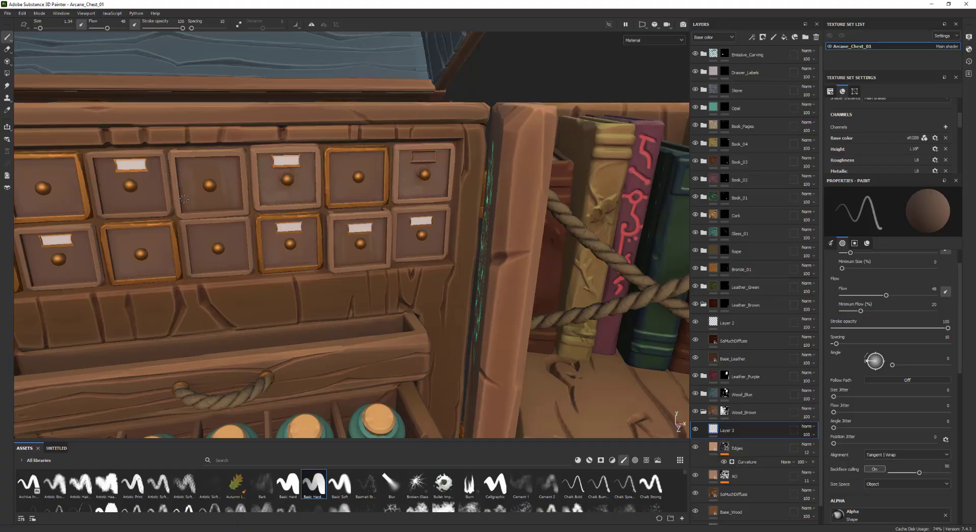
# Sample a darker reddish brown and paint fine wood grain on the small drawer fronts with brush size 0.92
pyautogui.press('p')
pyautogui.click(175, 221)
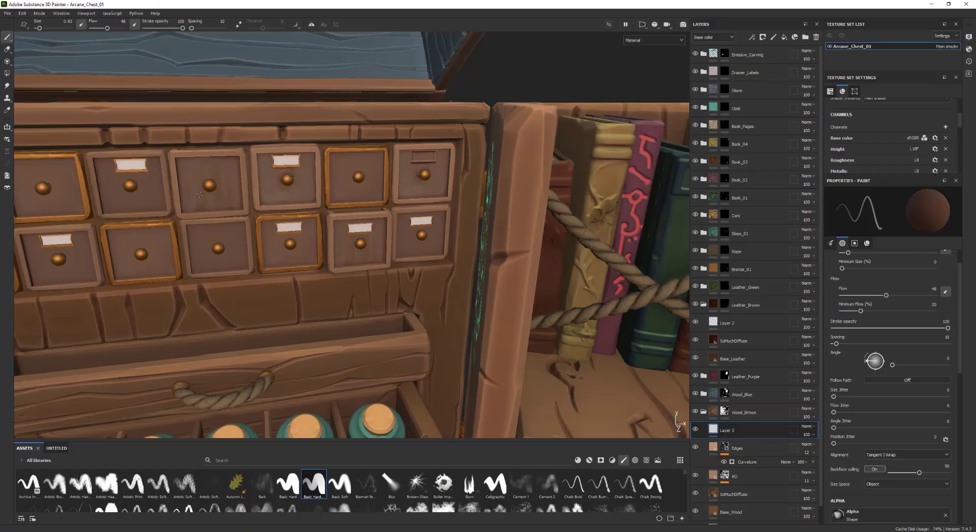
pyautogui.keyDown('alt'); pyautogui.moveTo(213, 203); pyautogui.dragTo(275, 229); pyautogui.keyUp('alt')
pyautogui.moveTo(285, 223)
pyautogui.keyDown('alt'); pyautogui.mouseDown(button='right')
pyautogui.moveTo(234, 218)
pyautogui.moveTo(279, 218)
pyautogui.mouseUp(button='right'); pyautogui.keyUp('alt')
# Increase the brush size to 1.88 and shade the small drawers and their frames with a sampled reddish brown
pyautogui.keyDown('ctrl'); pyautogui.moveTo(269, 193); pyautogui.dragTo(274, 193, button='right'); pyautogui.keyUp('ctrl')
pyautogui.moveTo(272, 171); pyautogui.dragTo(275, 219)
pyautogui.moveTo(313, 166); pyautogui.dragTo(294, 166)
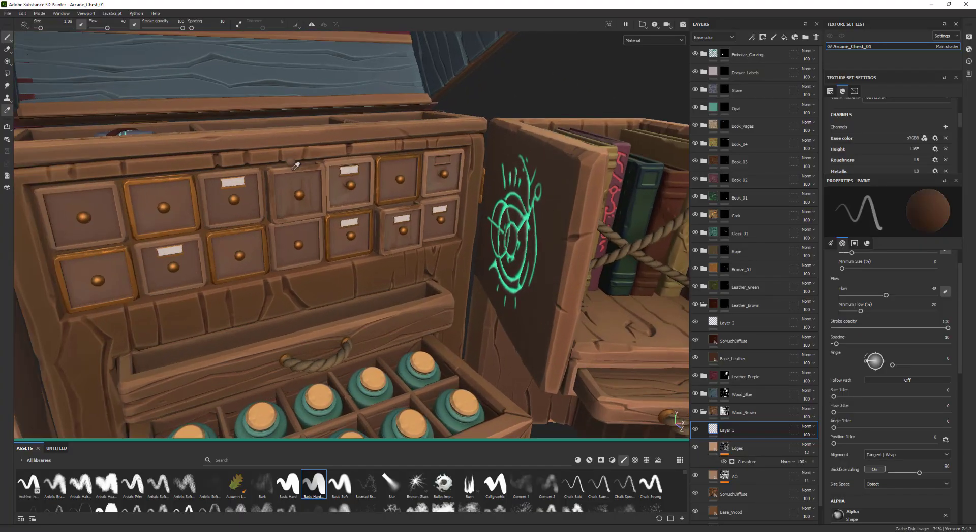
pyautogui.press('p')
pyautogui.click(309, 170)
pyautogui.keyDown('alt'); pyautogui.moveTo(352, 191); pyautogui.dragTo(317, 188); pyautogui.keyUp('alt')
pyautogui.moveTo(514, 99)
pyautogui.keyDown('alt'); pyautogui.mouseDown()
pyautogui.moveTo(548, 108)
pyautogui.moveTo(533, 108)
pyautogui.mouseUp(); pyautogui.keyUp('alt')
pyautogui.keyDown('ctrl'); pyautogui.moveTo(300, 198); pyautogui.dragTo(306, 198, button='right'); pyautogui.keyUp('ctrl')
pyautogui.keyDown('alt'); pyautogui.moveTo(313, 179); pyautogui.dragTo(364, 224); pyautogui.keyUp('alt')
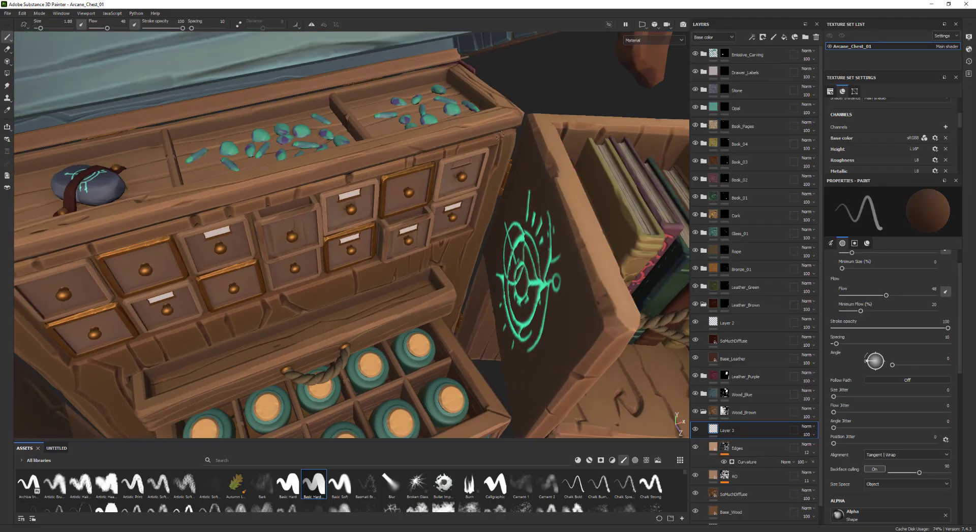
# Enlarge the brush to 11.28 and paint dark brown shading inside the gem tray's small compartment
pyautogui.keyDown('ctrl'); pyautogui.moveTo(366, 132); pyautogui.dragTo(406, 132, button='right'); pyautogui.keyUp('ctrl')
pyautogui.moveTo(355, 112); pyautogui.dragTo(416, 117)
pyautogui.moveTo(457, 173)
pyautogui.keyDown('alt'); pyautogui.mouseDown()
pyautogui.moveTo(502, 125)
pyautogui.moveTo(514, 214)
pyautogui.mouseUp(); pyautogui.keyUp('alt')
pyautogui.moveTo(453, 219)
pyautogui.mouseDown()
pyautogui.moveTo(537, 229)
pyautogui.moveTo(432, 305)
pyautogui.mouseUp()
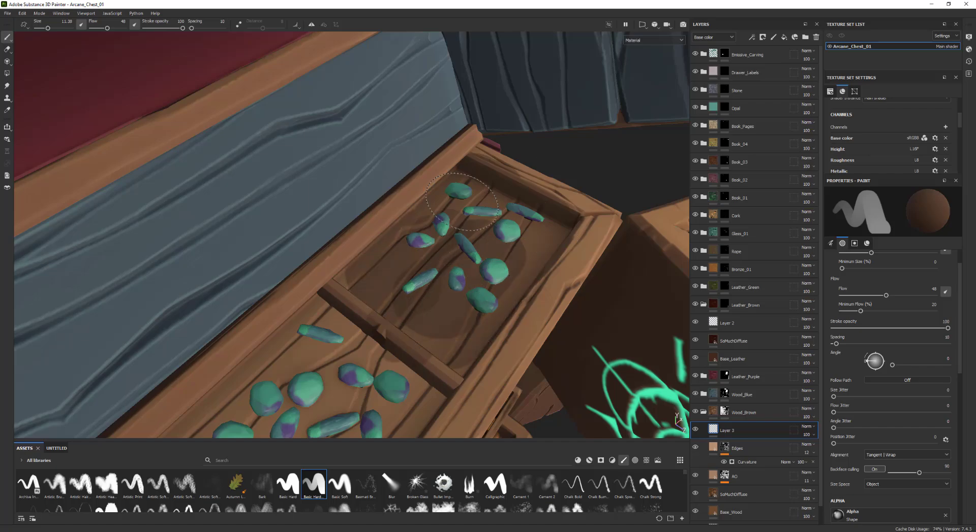
# Reduce the brush size to 6.72 and blend sampled browns into the shading around the gems in the small compartment
pyautogui.keyDown('ctrl'); pyautogui.moveTo(564, 213); pyautogui.dragTo(543, 214, button='right'); pyautogui.keyUp('ctrl')
pyautogui.press('p')
pyautogui.click(559, 231)
pyautogui.moveTo(515, 188); pyautogui.dragTo(569, 210)
pyautogui.press('p')
pyautogui.click(461, 175)
pyautogui.moveTo(496, 219)
pyautogui.keyDown('alt'); pyautogui.mouseDown()
pyautogui.moveTo(473, 177)
pyautogui.moveTo(429, 178)
pyautogui.mouseUp(); pyautogui.keyUp('alt')
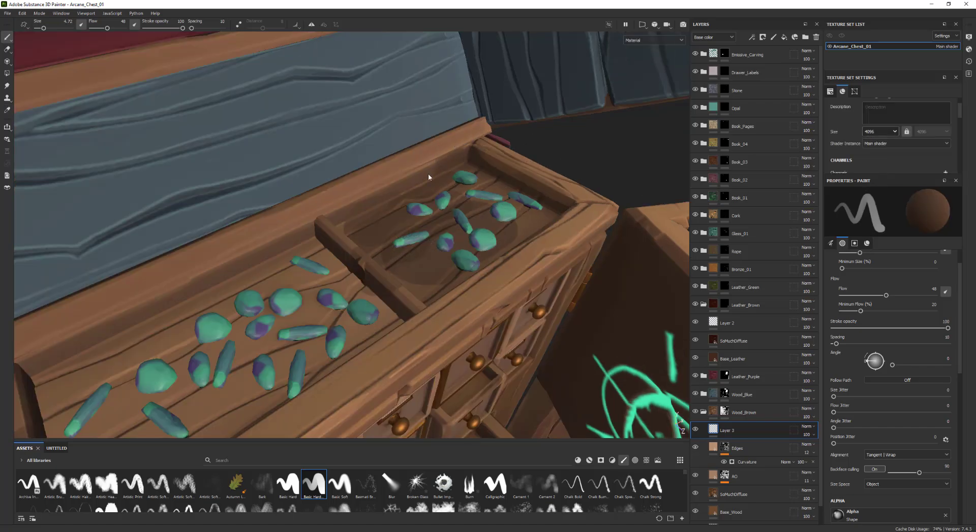
# Lower the texture set size to 2048 and darken the wood inside the top tray with brush size 5.63
pyautogui.keyDown('alt'); pyautogui.moveTo(559, 200); pyautogui.dragTo(569, 172); pyautogui.keyUp('alt')
pyautogui.keyDown('alt'); pyautogui.moveTo(479, 195); pyautogui.dragTo(394, 186); pyautogui.keyUp('alt')
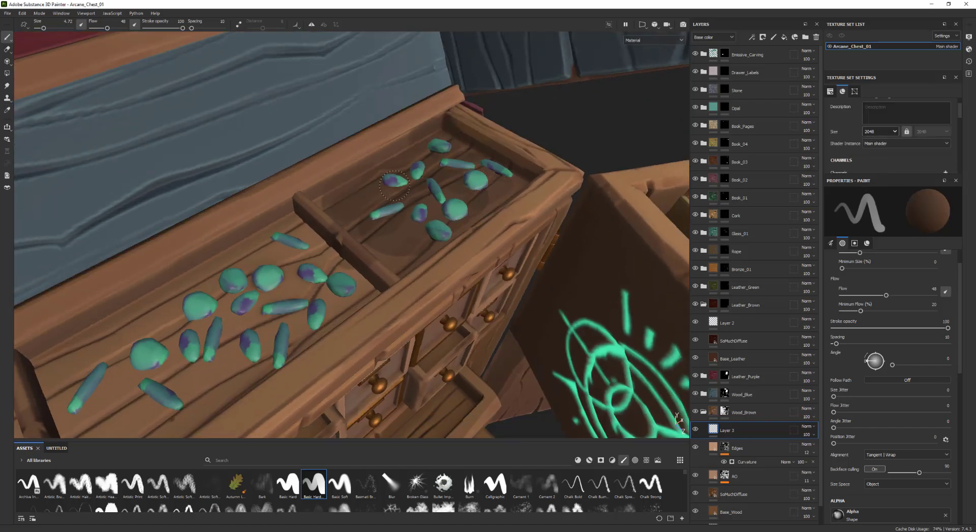
pyautogui.keyDown('alt'); pyautogui.moveTo(347, 207); pyautogui.dragTo(300, 213, button='right'); pyautogui.keyUp('alt')
pyautogui.moveTo(300, 214)
pyautogui.keyDown('alt'); pyautogui.mouseDown()
pyautogui.moveTo(243, 198)
pyautogui.moveTo(300, 163)
pyautogui.mouseUp(); pyautogui.keyUp('alt')
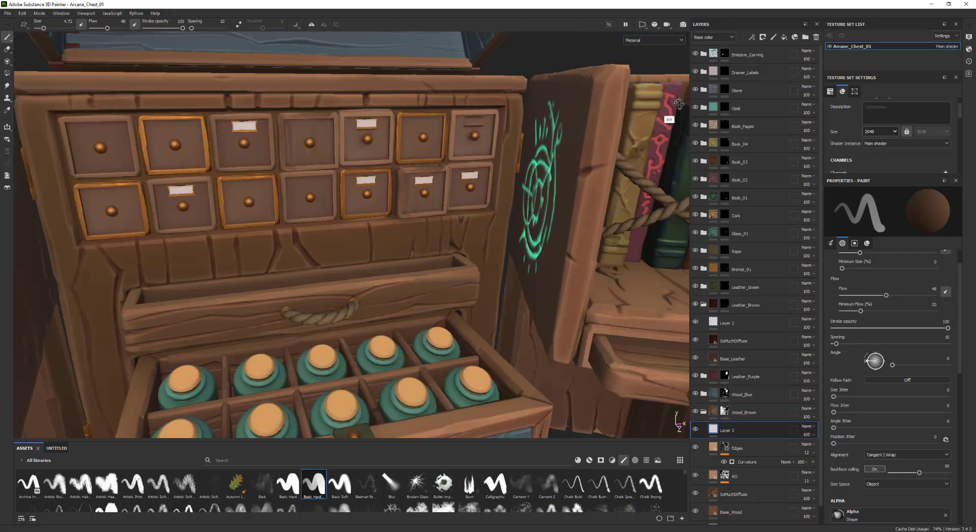
pyautogui.keyDown('alt'); pyautogui.moveTo(300, 162); pyautogui.dragTo(305, 284, button='middle'); pyautogui.keyUp('alt')
pyautogui.keyDown('alt'); pyautogui.moveTo(304, 239); pyautogui.dragTo(323, 221); pyautogui.keyUp('alt')
pyautogui.keyDown('ctrl'); pyautogui.moveTo(324, 221); pyautogui.dragTo(334, 221, button='right'); pyautogui.keyUp('ctrl')
pyautogui.keyDown('alt'); pyautogui.moveTo(334, 221); pyautogui.dragTo(361, 285); pyautogui.keyUp('alt')
pyautogui.keyDown('alt'); pyautogui.moveTo(361, 299); pyautogui.dragTo(354, 257, button='middle'); pyautogui.keyUp('alt')
pyautogui.moveTo(354, 258)
pyautogui.keyDown('alt'); pyautogui.mouseDown()
pyautogui.moveTo(304, 274)
pyautogui.moveTo(265, 259)
pyautogui.mouseUp(); pyautogui.keyUp('alt')
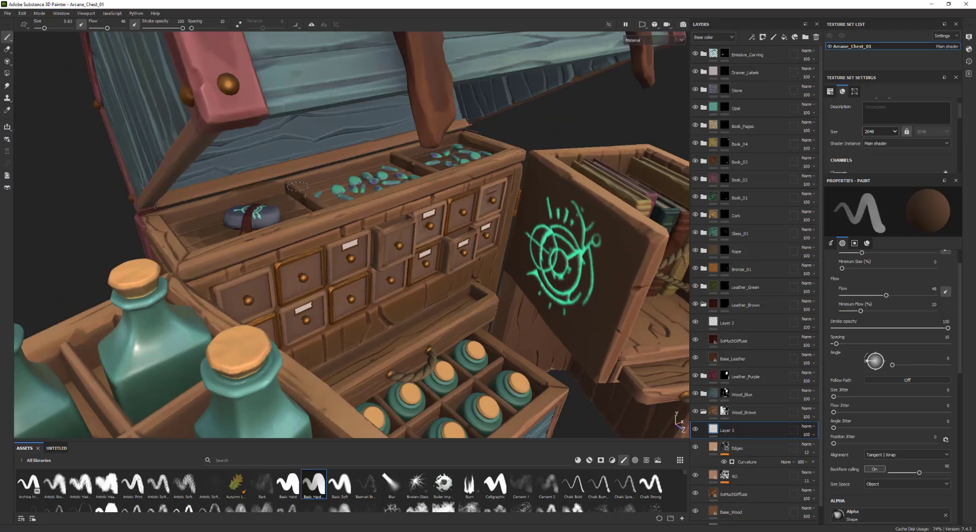
# Set the base color to a very dark brown and deepen the shading in the top tray beneath the lid
pyautogui.keyDown('ctrl'); pyautogui.moveTo(330, 200); pyautogui.dragTo(320, 200, button='right'); pyautogui.keyUp('ctrl')
pyautogui.keyDown('alt'); pyautogui.moveTo(320, 200); pyautogui.dragTo(254, 223); pyautogui.keyUp('alt')
pyautogui.keyDown('alt'); pyautogui.moveTo(254, 224); pyautogui.dragTo(223, 298, button='middle'); pyautogui.keyUp('alt')
pyautogui.keyDown('alt'); pyautogui.moveTo(197, 298); pyautogui.dragTo(127, 300, button='right'); pyautogui.keyUp('alt')
pyautogui.keyDown('alt'); pyautogui.moveTo(214, 294); pyautogui.dragTo(345, 254); pyautogui.keyUp('alt')
pyautogui.keyDown('alt'); pyautogui.moveTo(660, 356); pyautogui.dragTo(819, 384, button='right'); pyautogui.keyUp('alt')
pyautogui.scroll(-5, 890, 355)
pyautogui.keyDown('alt'); pyautogui.moveTo(284, 229); pyautogui.dragTo(336, 284); pyautogui.keyUp('alt')
pyautogui.scroll(-4, 889, 381)
pyautogui.click(887, 409)
pyautogui.keyDown('alt'); pyautogui.moveTo(203, 285); pyautogui.dragTo(264, 284, button='right'); pyautogui.keyUp('alt')
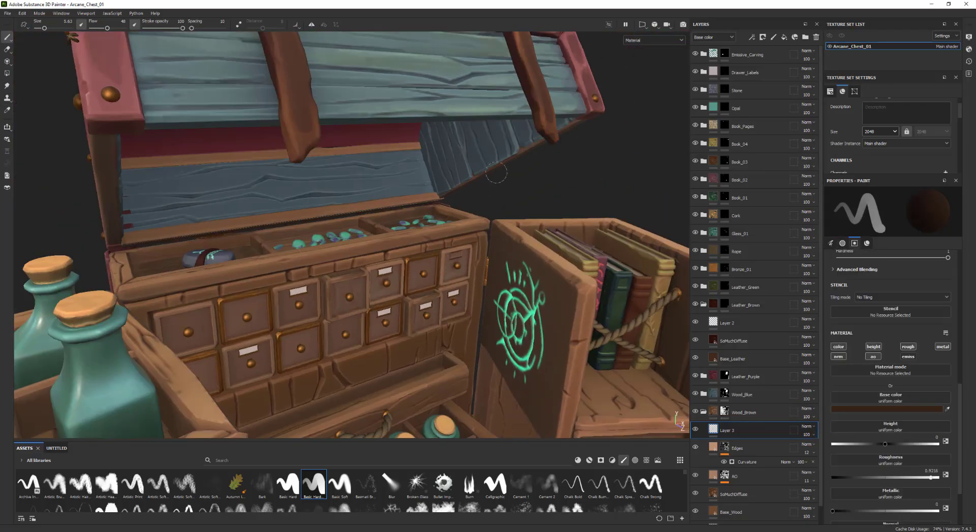
pyautogui.keyDown('alt'); pyautogui.moveTo(229, 280); pyautogui.dragTo(145, 283); pyautogui.keyUp('alt')
# Sample reddish and dark browns from the chest and blend them along the top tray's wood
pyautogui.press('p')
pyautogui.click(460, 243)
pyautogui.keyDown('alt'); pyautogui.moveTo(437, 249); pyautogui.dragTo(345, 244, button='right'); pyautogui.keyUp('alt')
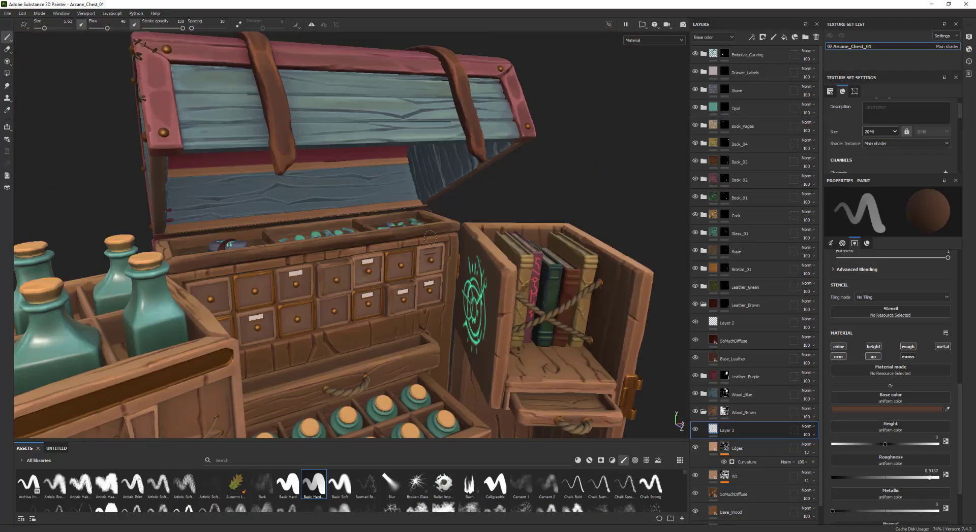
pyautogui.press('p')
pyautogui.click(183, 244)
pyautogui.moveTo(175, 218)
pyautogui.keyDown('alt'); pyautogui.mouseDown()
pyautogui.moveTo(168, 255)
pyautogui.moveTo(110, 239)
pyautogui.mouseUp(); pyautogui.keyUp('alt')
pyautogui.keyDown('alt'); pyautogui.moveTo(549, 209); pyautogui.dragTo(486, 201, button='right'); pyautogui.keyUp('alt')
pyautogui.keyDown('alt'); pyautogui.moveTo(486, 202); pyautogui.dragTo(544, 224); pyautogui.keyUp('alt')
# Sample a lighter brown, lower the flow to 35 and soften the tones on the tray and drawer cabinet
pyautogui.press('p')
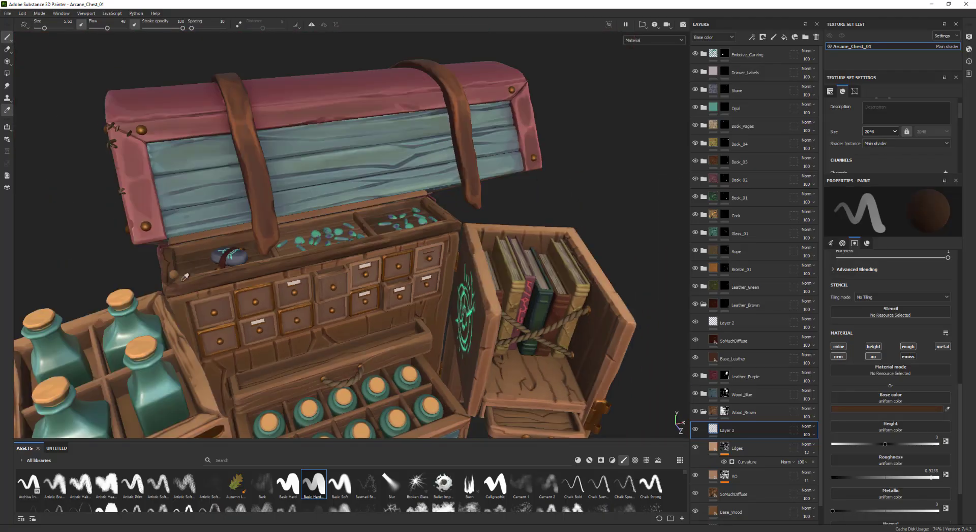
pyautogui.click(244, 272)
pyautogui.scroll(6, 885, 305)
pyautogui.moveTo(886, 274); pyautogui.dragTo(874, 273)
pyautogui.keyDown('alt'); pyautogui.moveTo(284, 264); pyautogui.dragTo(416, 272); pyautogui.keyUp('alt')
pyautogui.keyDown('alt'); pyautogui.moveTo(228, 229); pyautogui.dragTo(312, 194); pyautogui.keyUp('alt')
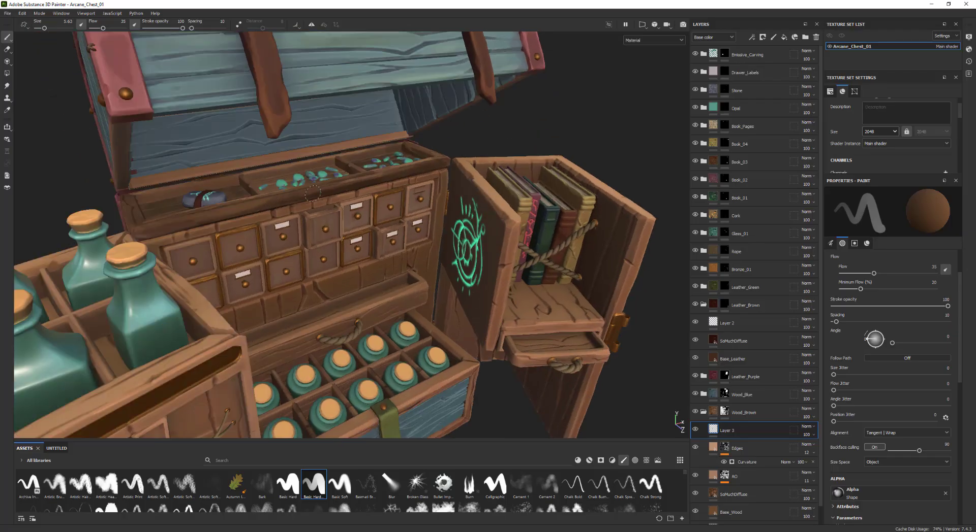
pyautogui.keyDown('alt'); pyautogui.moveTo(409, 167); pyautogui.dragTo(299, 199); pyautogui.keyUp('alt')
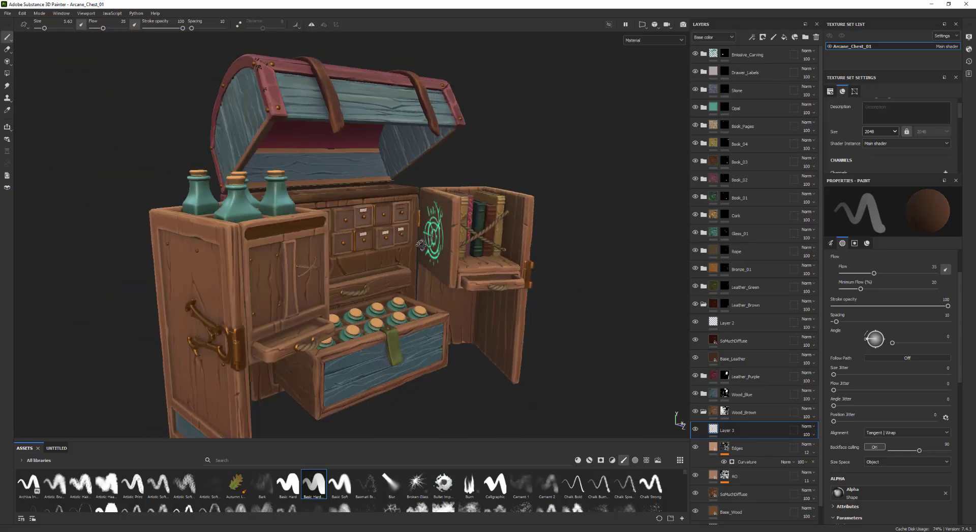
pyautogui.keyDown('alt'); pyautogui.moveTo(359, 195); pyautogui.dragTo(330, 168); pyautogui.keyUp('alt')
# Sample brown wood tones and brush color variation onto the bottle cabinet's panels and the chest interior with size 5.63
pyautogui.press('p')
pyautogui.moveTo(228, 285)
pyautogui.keyDown('alt'); pyautogui.mouseDown()
pyautogui.moveTo(204, 295)
pyautogui.moveTo(427, 341)
pyautogui.moveTo(257, 206)
pyautogui.mouseUp(); pyautogui.keyUp('alt')
pyautogui.press('p')
pyautogui.keyDown('alt'); pyautogui.moveTo(256, 156); pyautogui.dragTo(364, 203); pyautogui.keyUp('alt')
pyautogui.press('p')
pyautogui.click(395, 275)
pyautogui.press('p')
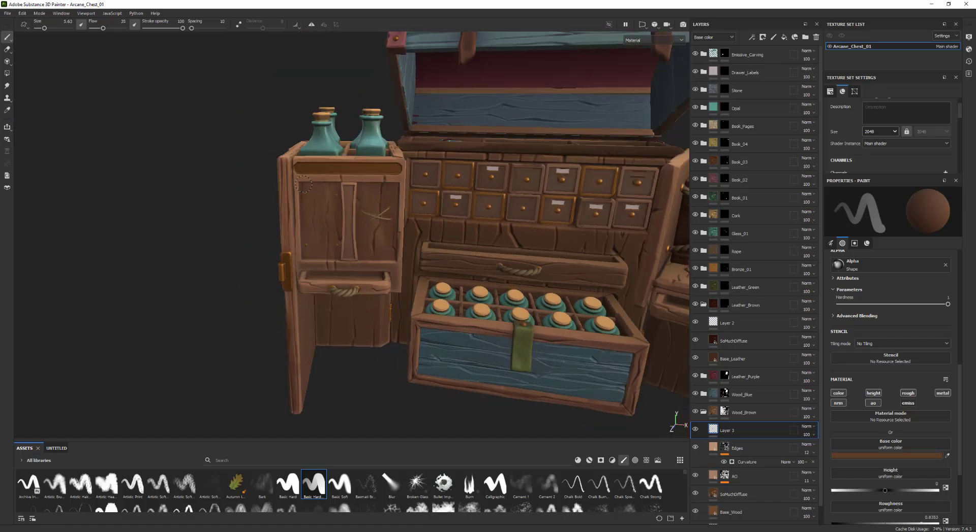
# Enlarge the brush and sample wood tones while checking the base color channel alone, and restore the material view
pyautogui.moveTo(630, 243)
pyautogui.keyDown('alt'); pyautogui.mouseDown()
pyautogui.moveTo(524, 277)
pyautogui.moveTo(651, 412)
pyautogui.mouseUp(); pyautogui.keyUp('alt')
pyautogui.press('c')
pyautogui.press('p')
pyautogui.press(']')
pyautogui.press(']')
pyautogui.press(']')
pyautogui.moveTo(600, 284)
pyautogui.keyDown('alt'); pyautogui.mouseDown()
pyautogui.moveTo(326, 301)
pyautogui.moveTo(546, 237)
pyautogui.moveTo(655, 254)
pyautogui.mouseUp(); pyautogui.keyUp('alt')
pyautogui.press('m')
pyautogui.press('p')
pyautogui.click(268, 324)
# Sample a light grayish brown, reduce the brush size to 3.88 and tint the bottle crate's wood
pyautogui.keyDown('alt'); pyautogui.moveTo(559, 290); pyautogui.dragTo(508, 285); pyautogui.keyUp('alt')
pyautogui.moveTo(407, 270)
pyautogui.keyDown('alt'); pyautogui.mouseDown(button='right')
pyautogui.moveTo(446, 273)
pyautogui.moveTo(414, 279)
pyautogui.mouseUp(button='right'); pyautogui.keyUp('alt')
pyautogui.keyDown('alt'); pyautogui.moveTo(414, 279); pyautogui.dragTo(503, 350); pyautogui.keyUp('alt')
pyautogui.press('p')
pyautogui.click(412, 259)
pyautogui.press('[')
pyautogui.press('[')
pyautogui.press('[')
pyautogui.press('[')
pyautogui.press('[')
pyautogui.keyDown('alt'); pyautogui.moveTo(416, 259); pyautogui.dragTo(378, 219, button='middle'); pyautogui.keyUp('alt')
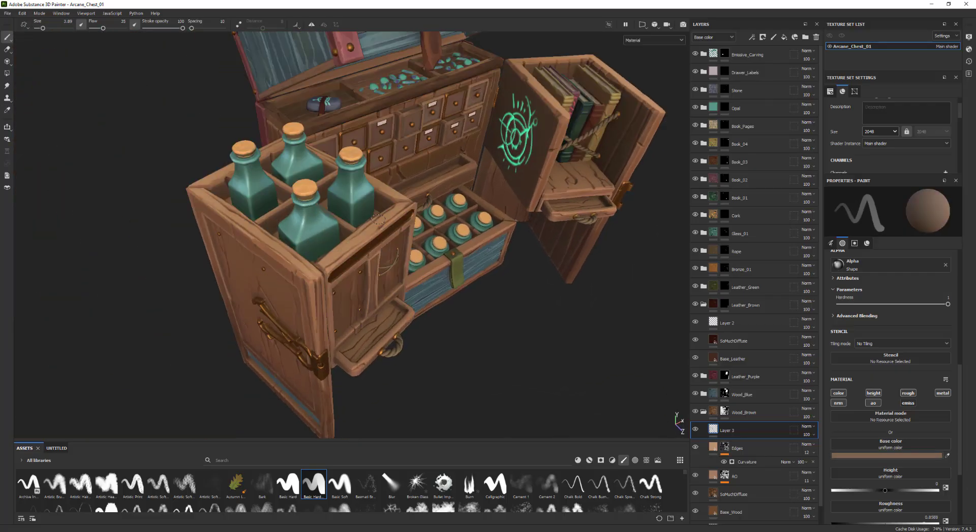
# Switch to the Wood_Blue paint layer, sample teal and blue tones and tint the blue planks of the lower bottle drawer
pyautogui.keyDown('alt'); pyautogui.moveTo(378, 254); pyautogui.dragTo(325, 376); pyautogui.keyUp('alt')
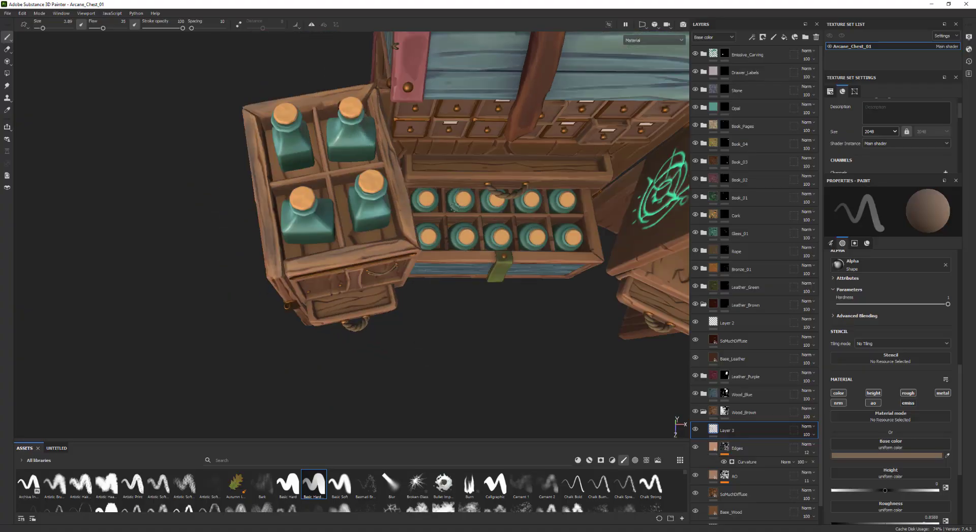
pyautogui.keyDown('alt'); pyautogui.moveTo(454, 207); pyautogui.dragTo(417, 206, button='right'); pyautogui.keyUp('alt')
pyautogui.keyDown('alt'); pyautogui.moveTo(417, 206); pyautogui.dragTo(320, 168); pyautogui.keyUp('alt')
pyautogui.keyDown('alt'); pyautogui.moveTo(407, 305); pyautogui.dragTo(513, 265); pyautogui.keyUp('alt')
pyautogui.keyDown('alt'); pyautogui.moveTo(513, 265); pyautogui.dragTo(485, 264, button='right'); pyautogui.keyUp('alt')
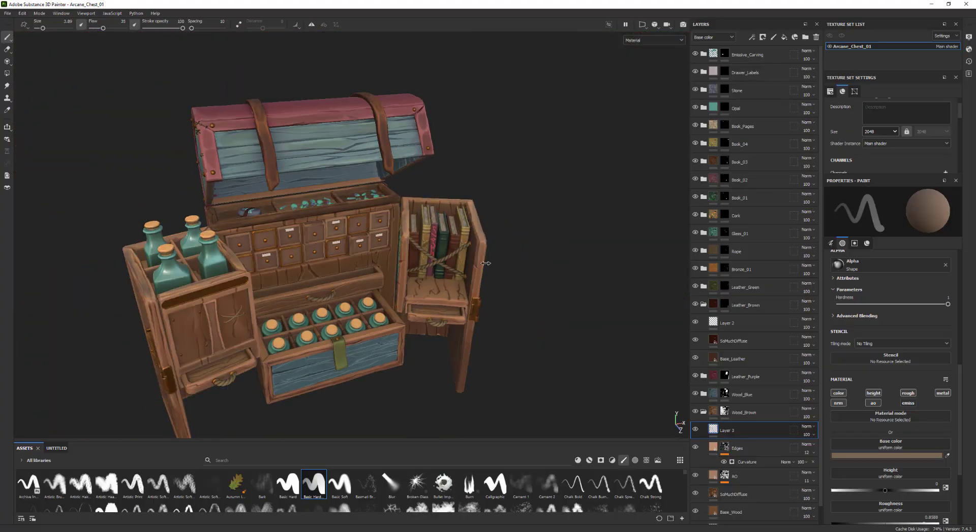
pyautogui.keyDown('alt'); pyautogui.moveTo(486, 263); pyautogui.dragTo(427, 259); pyautogui.keyUp('alt')
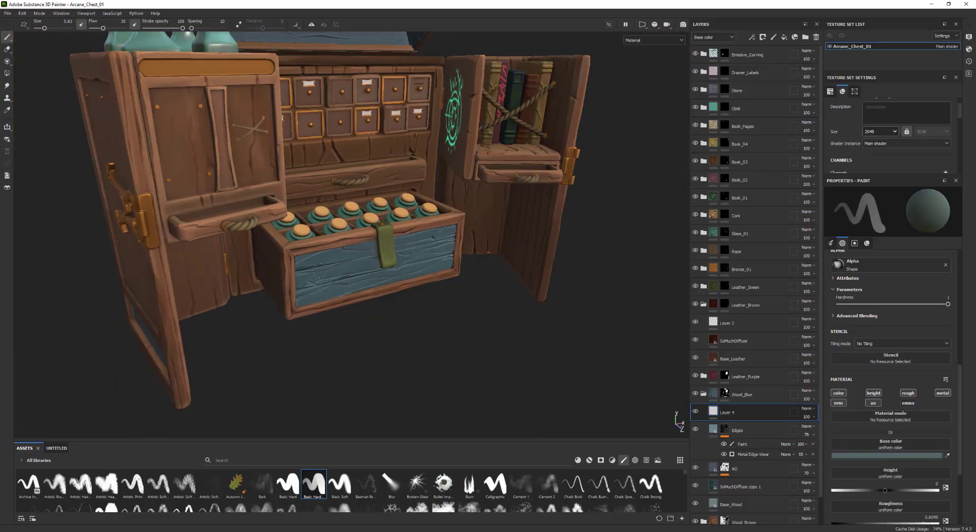
pyautogui.keyDown('alt'); pyautogui.moveTo(655, 229); pyautogui.dragTo(668, 225); pyautogui.keyUp('alt')
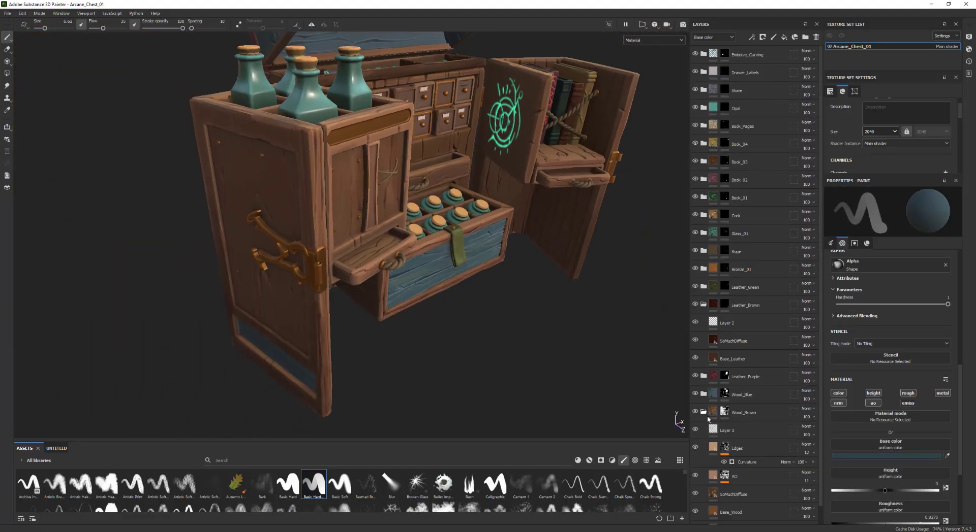
# Return to the Wood_Brown paint layer and paint thin orange-brown highlights on the wood edges with brush size 0.94
pyautogui.keyDown('alt'); pyautogui.moveTo(355, 183); pyautogui.dragTo(395, 182); pyautogui.keyUp('alt')
pyautogui.keyDown('ctrl'); pyautogui.moveTo(381, 245); pyautogui.dragTo(389, 246, button='right'); pyautogui.keyUp('ctrl')
pyautogui.keyDown('alt'); pyautogui.moveTo(388, 245); pyautogui.dragTo(355, 285, button='right'); pyautogui.keyUp('alt')
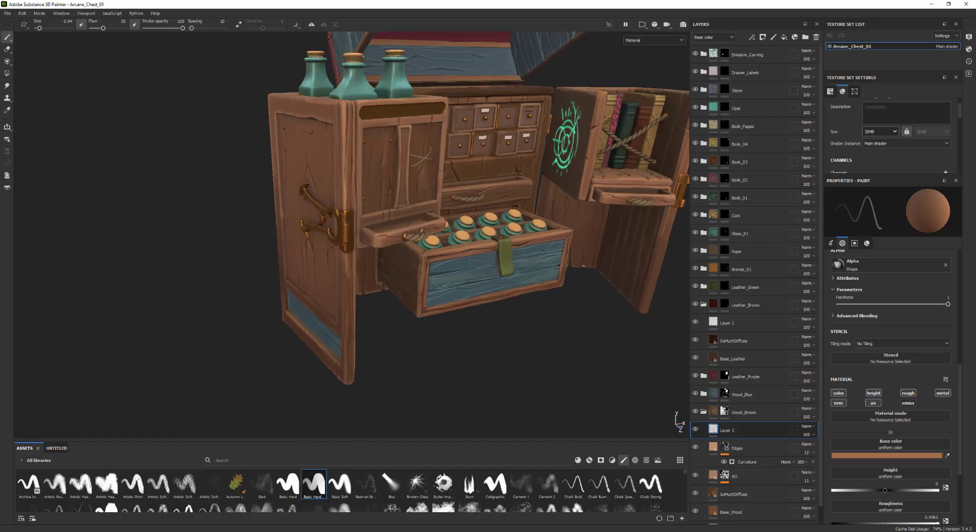
pyautogui.keyDown('alt'); pyautogui.moveTo(407, 355); pyautogui.dragTo(391, 351); pyautogui.keyUp('alt')
pyautogui.keyDown('alt'); pyautogui.moveTo(355, 364); pyautogui.dragTo(386, 367, button='right'); pyautogui.keyUp('alt')
pyautogui.moveTo(385, 366)
pyautogui.keyDown('alt'); pyautogui.mouseDown()
pyautogui.moveTo(367, 372)
pyautogui.moveTo(619, 328)
pyautogui.moveTo(429, 389)
pyautogui.moveTo(217, 340)
pyautogui.moveTo(258, 290)
pyautogui.moveTo(376, 325)
pyautogui.mouseUp(); pyautogui.keyUp('alt')
pyautogui.keyDown('alt'); pyautogui.moveTo(376, 325); pyautogui.dragTo(447, 351, button='right'); pyautogui.keyUp('alt')
# Brighten the base color to a value of 0.721 and add thin light highlights along the chest's brown wood edges
pyautogui.click(887, 455)
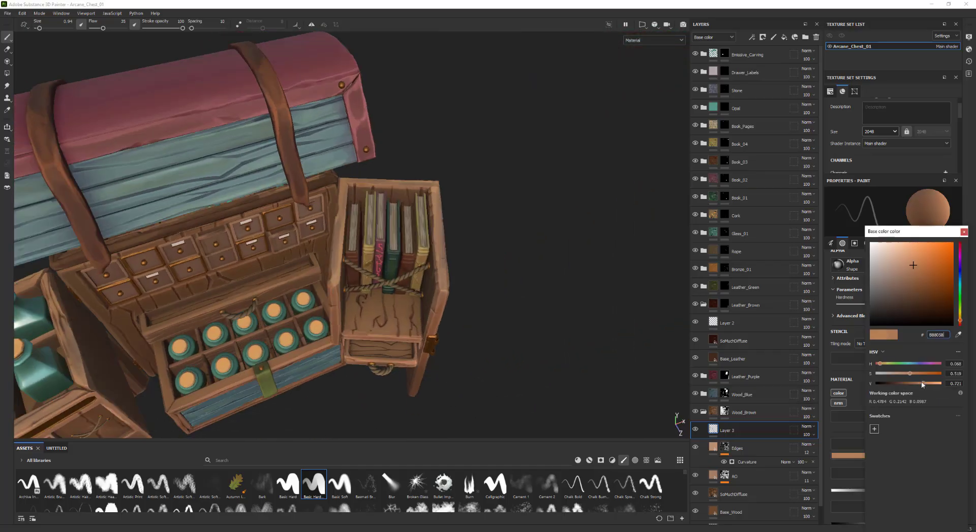
pyautogui.keyDown('alt'); pyautogui.moveTo(160, 222); pyautogui.dragTo(264, 229); pyautogui.keyUp('alt')
pyautogui.keyDown('alt'); pyautogui.moveTo(264, 229); pyautogui.dragTo(305, 221, button='right'); pyautogui.keyUp('alt')
pyautogui.keyDown('alt'); pyautogui.moveTo(305, 221); pyautogui.dragTo(340, 214); pyautogui.keyUp('alt')
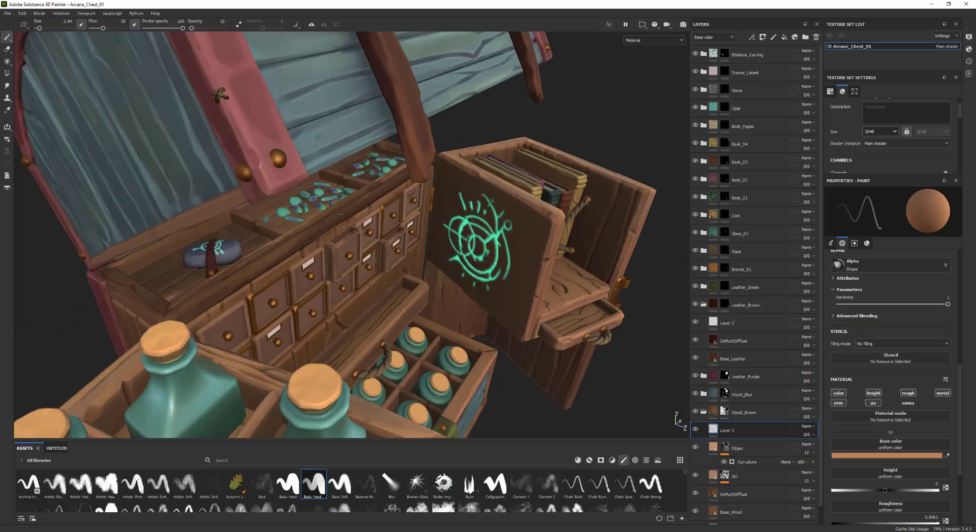
pyautogui.keyDown('alt'); pyautogui.moveTo(664, 107); pyautogui.dragTo(168, 336); pyautogui.keyUp('alt')
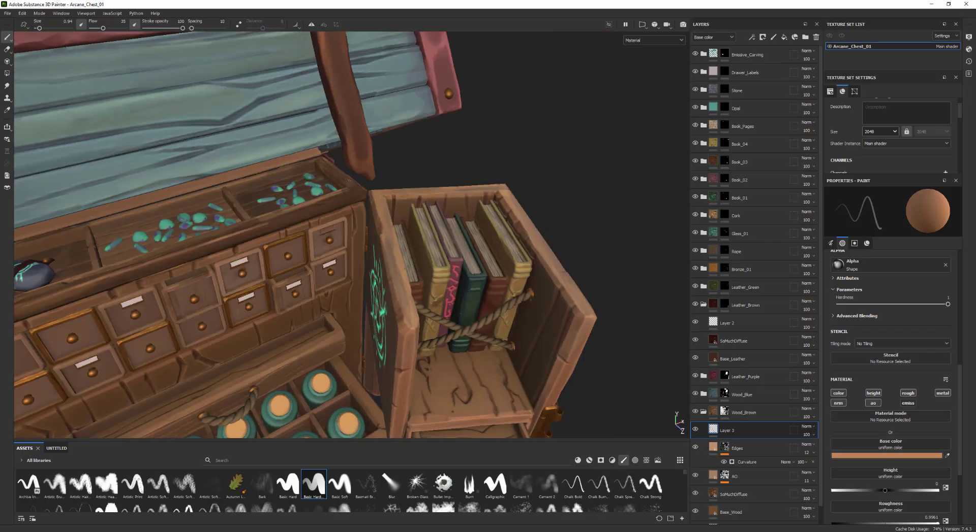
pyautogui.keyDown('alt'); pyautogui.moveTo(299, 216); pyautogui.dragTo(229, 224, button='right'); pyautogui.keyUp('alt')
pyautogui.keyDown('alt'); pyautogui.moveTo(228, 223); pyautogui.dragTo(275, 203); pyautogui.keyUp('alt')
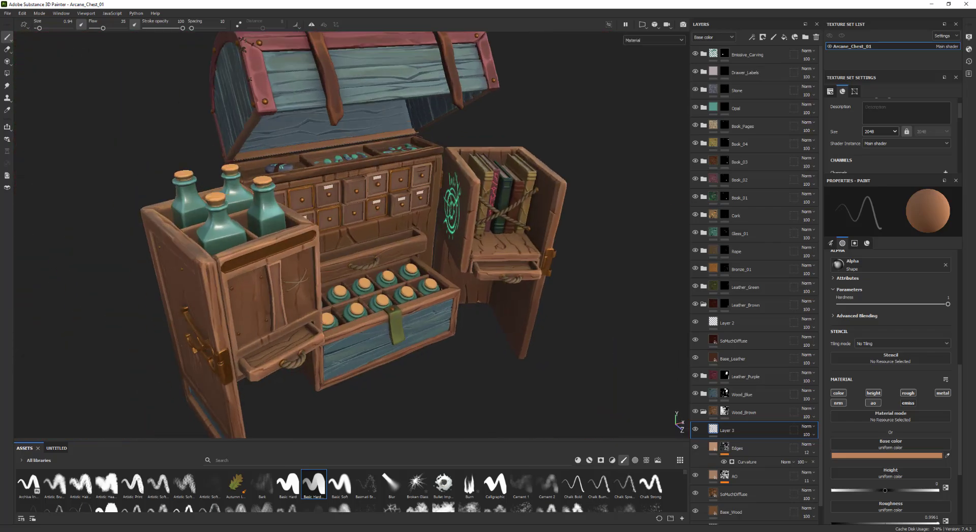
# Select the paint layer in the Glass_01 folder and sample teal tones from the square bottles
pyautogui.keyDown('alt'); pyautogui.moveTo(274, 204); pyautogui.dragTo(325, 203, button='right'); pyautogui.keyUp('alt')
pyautogui.click(703, 305)
pyautogui.click(704, 233)
pyautogui.click(727, 252)
pyautogui.keyDown('alt'); pyautogui.moveTo(457, 284); pyautogui.dragTo(513, 247, button='middle'); pyautogui.keyUp('alt')
pyautogui.keyDown('alt'); pyautogui.moveTo(432, 244); pyautogui.dragTo(482, 244, button='right'); pyautogui.keyUp('alt')
pyautogui.press('p')
pyautogui.click(396, 244)
pyautogui.keyDown('alt'); pyautogui.moveTo(406, 244); pyautogui.dragTo(421, 257); pyautogui.keyUp('alt')
pyautogui.click(904, 456)
pyautogui.moveTo(959, 396); pyautogui.dragTo(960, 280)
pyautogui.press('p')
pyautogui.click(408, 283)
# Brighten the sampled teal base color to a pale mint and add light highlights to the square bottles' glass
pyautogui.scroll(-10, 884, 407)
pyautogui.click(881, 446)
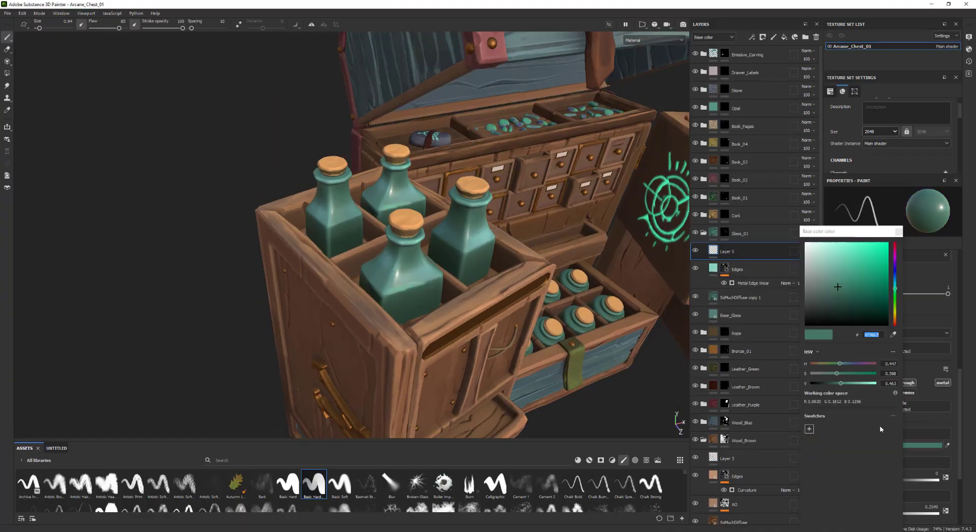
pyautogui.moveTo(837, 285); pyautogui.dragTo(836, 257)
pyautogui.keyDown('alt'); pyautogui.moveTo(432, 309); pyautogui.dragTo(403, 287); pyautogui.keyUp('alt')
pyautogui.press('p')
pyautogui.click(395, 292)
pyautogui.moveTo(432, 285)
pyautogui.keyDown('alt'); pyautogui.mouseDown(button='right')
pyautogui.moveTo(386, 284)
pyautogui.moveTo(432, 284)
pyautogui.mouseUp(button='right'); pyautogui.keyUp('alt')
pyautogui.click(881, 445)
pyautogui.moveTo(837, 275); pyautogui.dragTo(836, 256)
pyautogui.click(425, 282)
# Sample a dark green from the bottle glass and shade the darker areas of the square bottles
pyautogui.keyDown('alt'); pyautogui.moveTo(267, 323); pyautogui.dragTo(287, 342); pyautogui.keyUp('alt')
pyautogui.keyDown('alt'); pyautogui.moveTo(286, 343); pyautogui.dragTo(223, 325, button='right'); pyautogui.keyUp('alt')
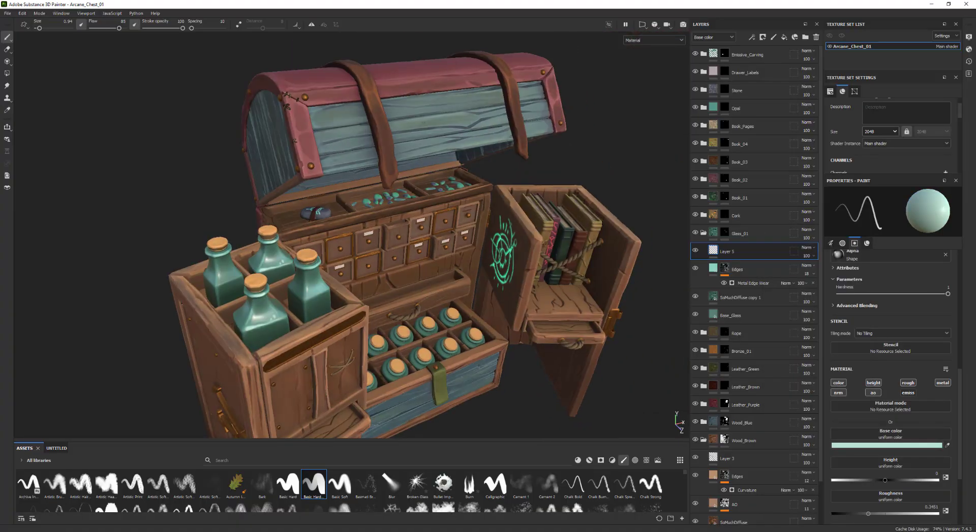
pyautogui.keyDown('alt'); pyautogui.moveTo(304, 289); pyautogui.dragTo(346, 284, button='right'); pyautogui.keyUp('alt')
pyautogui.press('p')
pyautogui.click(355, 278)
pyautogui.keyDown('alt'); pyautogui.moveTo(325, 260); pyautogui.dragTo(171, 236); pyautogui.keyUp('alt')
pyautogui.press('p')
pyautogui.click(264, 300)
pyautogui.keyDown('alt'); pyautogui.moveTo(198, 284); pyautogui.dragTo(185, 198); pyautogui.keyUp('alt')
pyautogui.press('p')
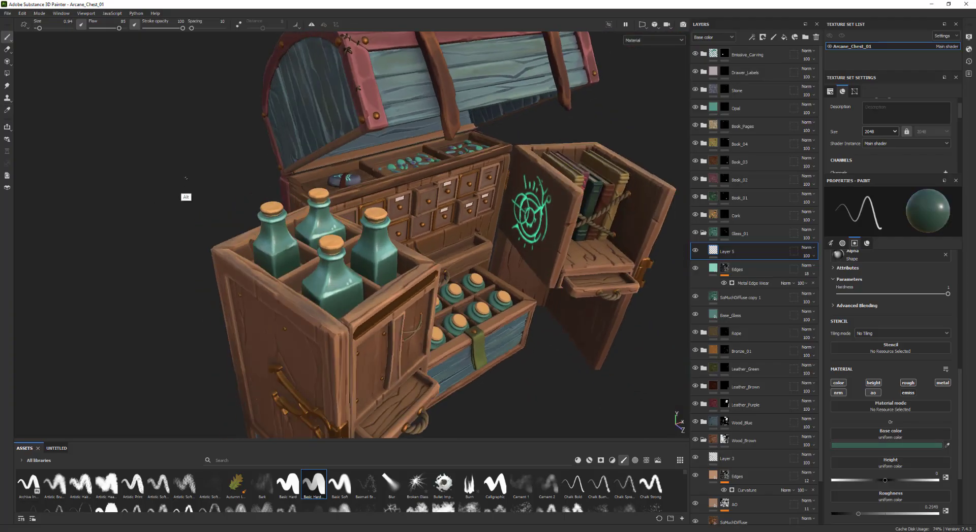
# Sample mid teal and pale mint, reduce the brush size to 2.47 and paint glossy highlights on the square bottles
pyautogui.keyDown('alt'); pyautogui.moveTo(284, 239); pyautogui.dragTo(381, 280); pyautogui.keyUp('alt')
pyautogui.click(295, 254)
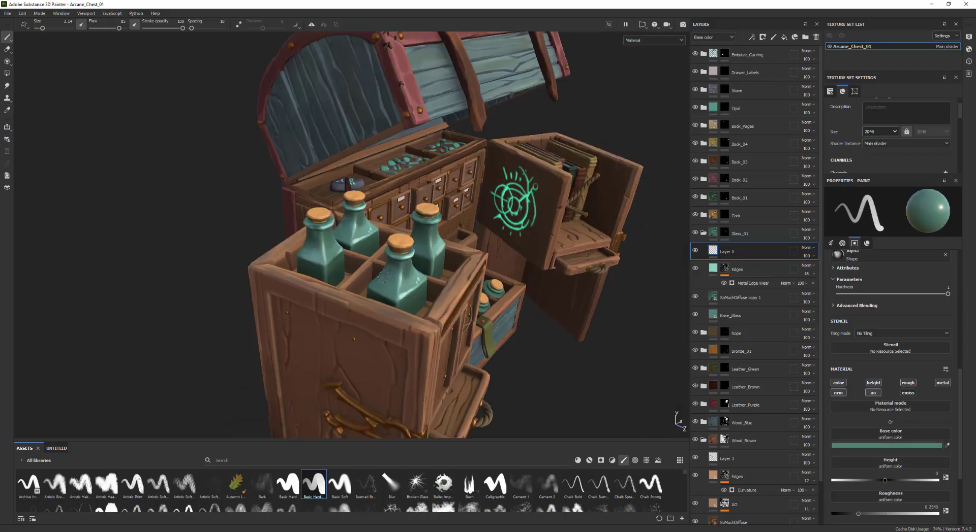
pyautogui.keyDown('alt'); pyautogui.moveTo(384, 277); pyautogui.dragTo(330, 269, button='right'); pyautogui.keyUp('alt')
pyautogui.keyDown('ctrl'); pyautogui.moveTo(331, 275); pyautogui.dragTo(310, 275, button='right'); pyautogui.keyUp('ctrl')
pyautogui.keyDown('alt'); pyautogui.moveTo(315, 269); pyautogui.dragTo(305, 294); pyautogui.keyUp('alt')
pyautogui.press('p')
pyautogui.click(329, 292)
pyautogui.keyDown('alt'); pyautogui.moveTo(387, 305); pyautogui.dragTo(325, 254); pyautogui.keyUp('alt')
pyautogui.keyDown('alt'); pyautogui.moveTo(538, 285); pyautogui.dragTo(490, 314); pyautogui.keyUp('alt')
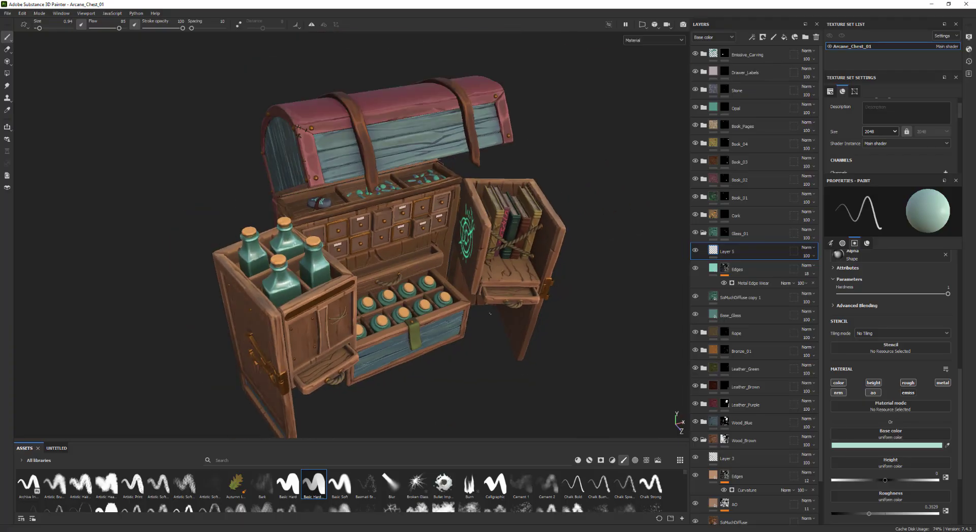
# Resample a mid teal from the glass and blend the highlights into the sides of the square bottles
pyautogui.keyDown('alt'); pyautogui.moveTo(548, 358); pyautogui.dragTo(472, 325); pyautogui.keyUp('alt')
pyautogui.keyDown('alt'); pyautogui.moveTo(387, 284); pyautogui.dragTo(457, 315); pyautogui.keyUp('alt')
pyautogui.moveTo(305, 264)
pyautogui.keyDown('alt'); pyautogui.mouseDown(button='right')
pyautogui.moveTo(366, 275)
pyautogui.moveTo(320, 260)
pyautogui.mouseUp(button='right'); pyautogui.keyUp('alt')
pyautogui.press('p')
pyautogui.click(305, 259)
pyautogui.keyDown('alt'); pyautogui.moveTo(315, 219); pyautogui.dragTo(323, 224); pyautogui.keyUp('alt')
pyautogui.press('p')
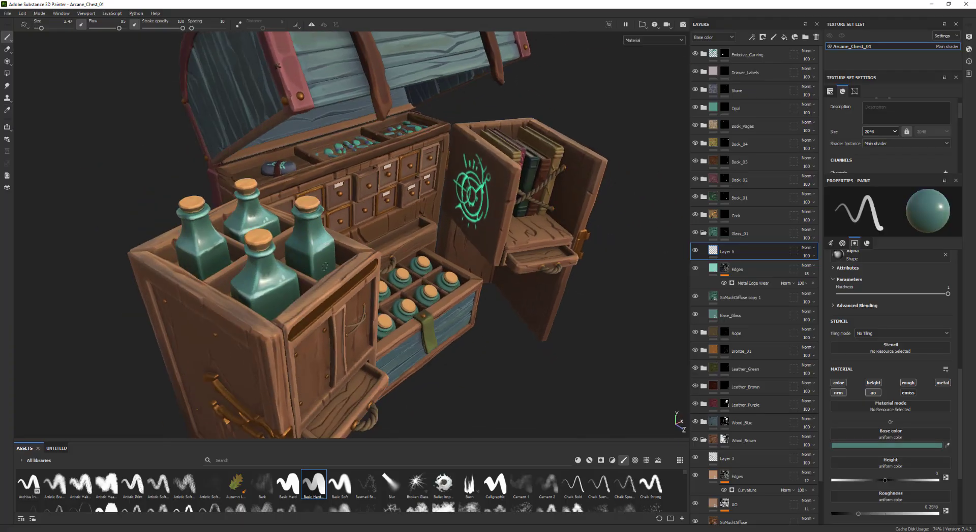
pyautogui.click(178, 243)
pyautogui.keyDown('alt'); pyautogui.moveTo(97, 195); pyautogui.dragTo(188, 206); pyautogui.keyUp('alt')
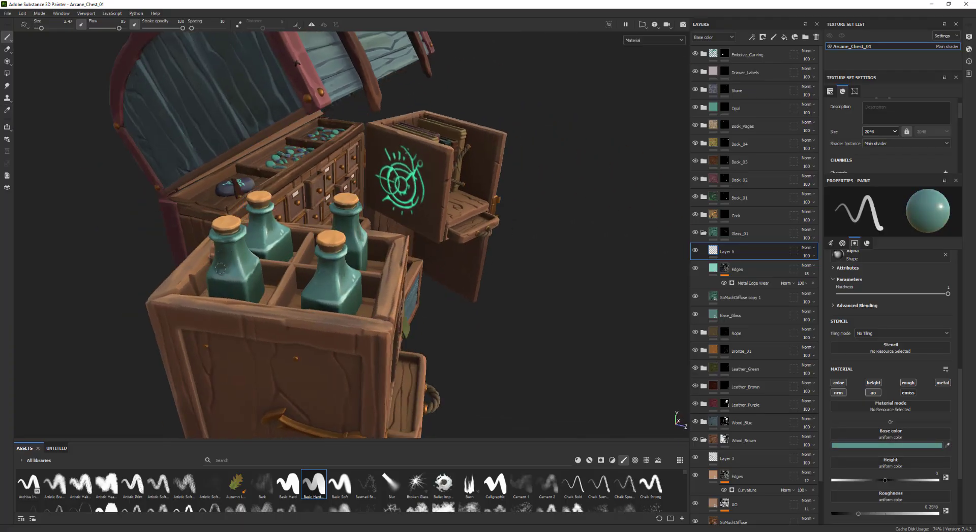
# Sample dark green and teal tones and refine the color variation on the square bottles' glass
pyautogui.keyDown('alt'); pyautogui.moveTo(220, 268); pyautogui.dragTo(409, 249); pyautogui.keyUp('alt')
pyautogui.keyDown('alt'); pyautogui.moveTo(412, 271); pyautogui.dragTo(351, 264, button='right'); pyautogui.keyUp('alt')
pyautogui.keyDown('alt'); pyautogui.moveTo(351, 264); pyautogui.dragTo(315, 269); pyautogui.keyUp('alt')
pyautogui.press('p')
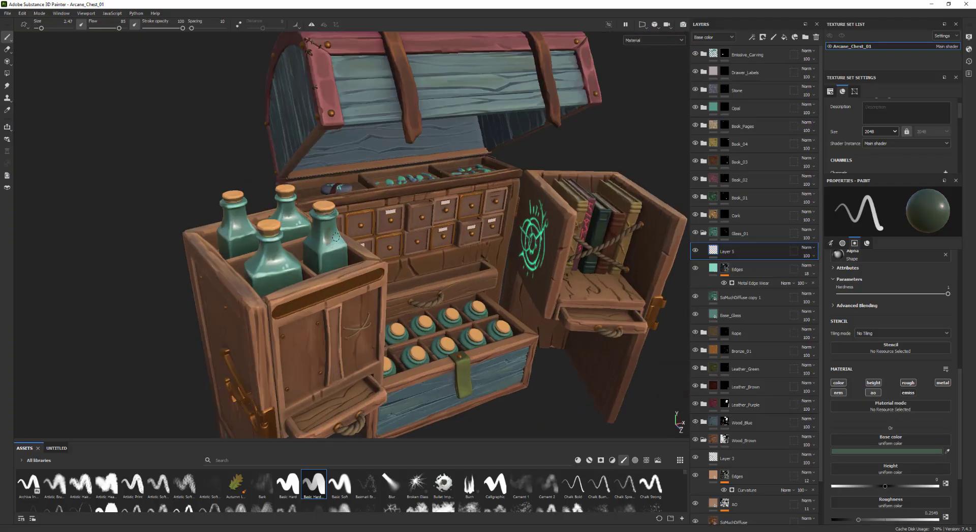
pyautogui.click(272, 271)
pyautogui.keyDown('alt'); pyautogui.moveTo(305, 269); pyautogui.dragTo(264, 269, button='right'); pyautogui.keyUp('alt')
pyautogui.keyDown('alt'); pyautogui.moveTo(264, 269); pyautogui.dragTo(300, 274); pyautogui.keyUp('alt')
pyautogui.keyDown('alt'); pyautogui.moveTo(300, 269); pyautogui.dragTo(376, 264, button='right'); pyautogui.keyUp('alt')
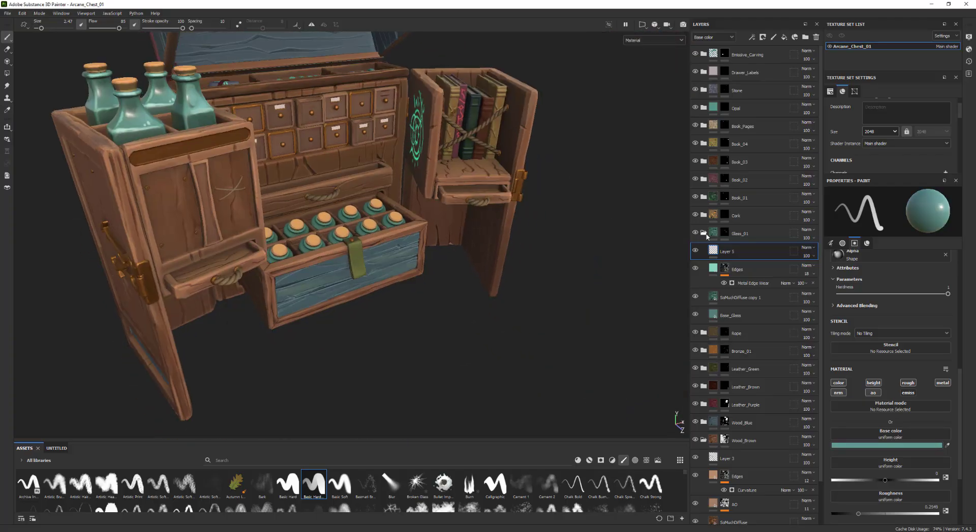
# Collapse the Glass_01 folder and add a new paint layer at the top of the Leather_Green folder
pyautogui.click(703, 233)
pyautogui.click(703, 287)
pyautogui.click(733, 305)
pyautogui.click(774, 37)
pyautogui.keyDown('alt'); pyautogui.moveTo(326, 244); pyautogui.dragTo(396, 239, button='right'); pyautogui.keyUp('alt')
pyautogui.click(946, 445)
pyautogui.hotkey('ctrl', 'z')
pyautogui.click(774, 37)
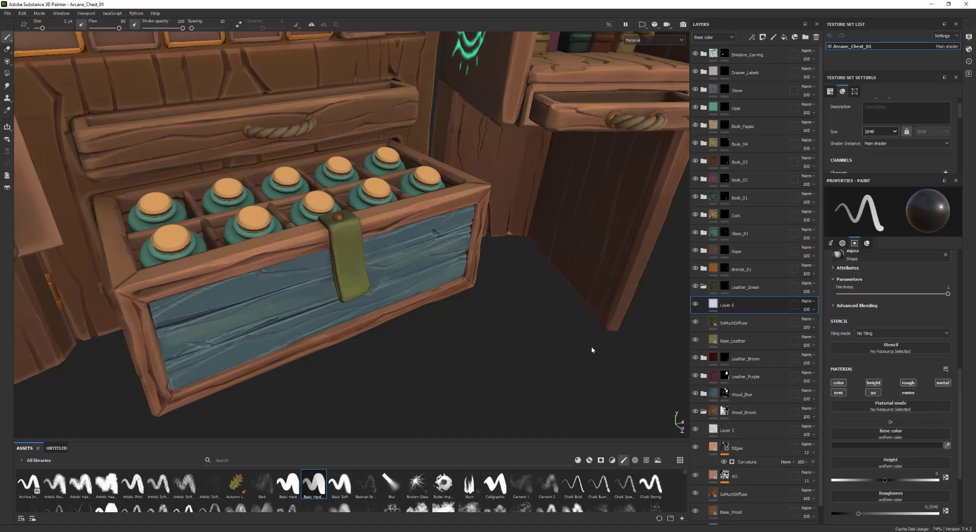
# Pick an olive green base color, test it on the drawer's leather strap, and raise the roughness to about 0.85
pyautogui.click(887, 446)
pyautogui.click(860, 305)
pyautogui.moveTo(346, 238); pyautogui.dragTo(355, 291)
pyautogui.moveTo(432, 389)
pyautogui.keyDown('alt'); pyautogui.mouseDown()
pyautogui.moveTo(400, 354)
pyautogui.moveTo(412, 370)
pyautogui.mouseUp(); pyautogui.keyUp('alt')
pyautogui.hotkey('ctrl', 'z')
pyautogui.scroll(-1, 890, 473)
pyautogui.moveTo(858, 492); pyautogui.dragTo(924, 491)
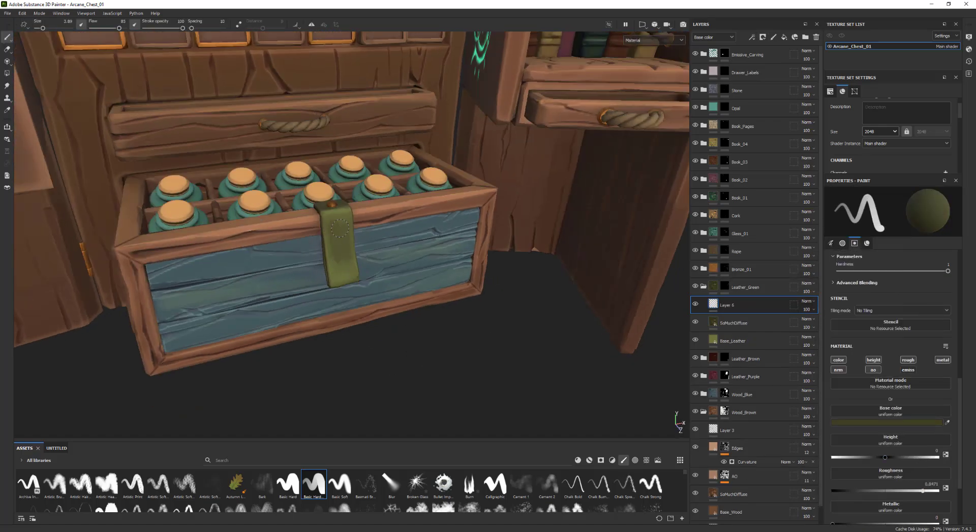
# Sample the strap's green, brighten it to yellow-green and paint highlights along the strap's edges with brush size 0.94
pyautogui.moveTo(340, 226)
pyautogui.keyDown('alt'); pyautogui.mouseDown()
pyautogui.moveTo(364, 240)
pyautogui.moveTo(350, 254)
pyautogui.moveTo(381, 280)
pyautogui.moveTo(340, 249)
pyautogui.moveTo(356, 271)
pyautogui.moveTo(350, 305)
pyautogui.moveTo(396, 292)
pyautogui.mouseUp(); pyautogui.keyUp('alt')
pyautogui.press('p')
pyautogui.click(339, 229)
pyautogui.click(886, 422)
pyautogui.click(835, 288)
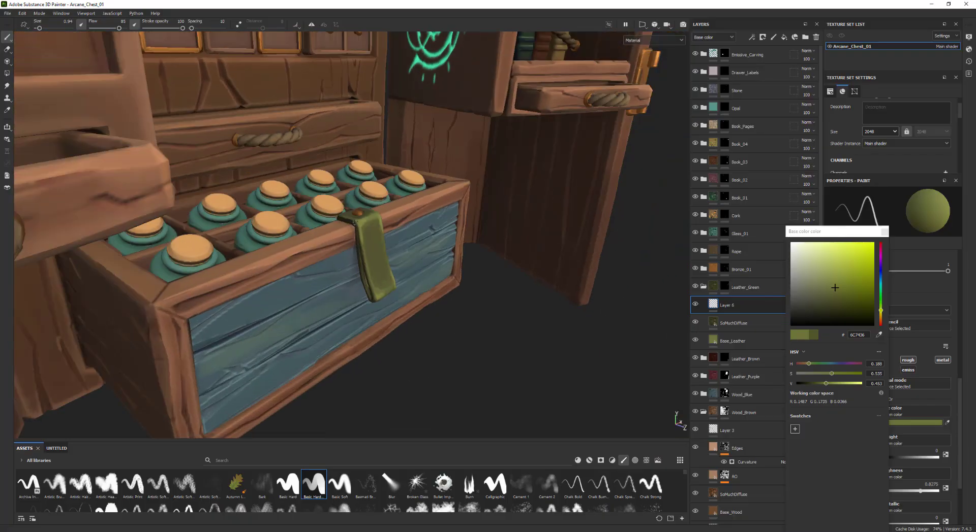
pyautogui.keyDown('alt'); pyautogui.moveTo(396, 292); pyautogui.dragTo(350, 280, button='right'); pyautogui.keyUp('alt')
pyautogui.press('p')
pyautogui.click(342, 279)
pyautogui.click(835, 275)
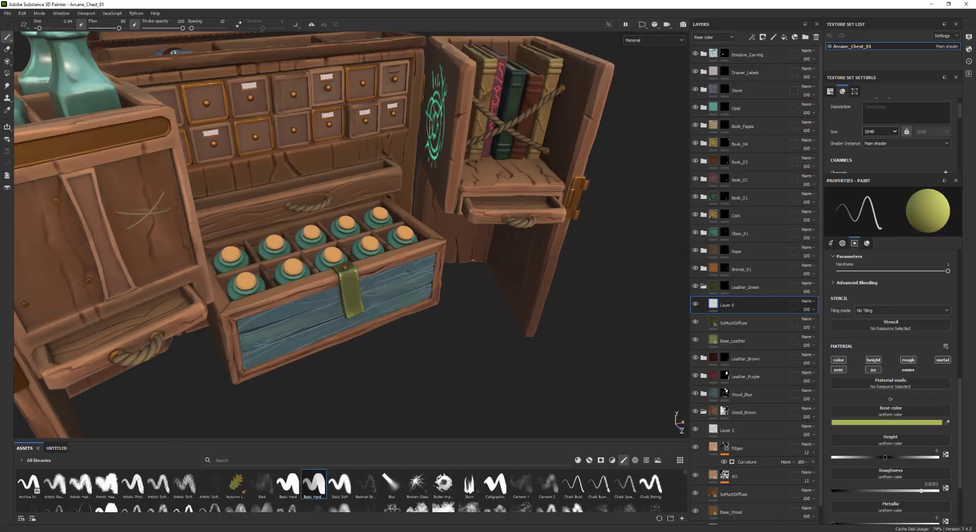
# Add a paint layer to the Drawer_Labels folder and paint small dark markings on the drawer labels with brush size 0.57
pyautogui.keyDown('alt'); pyautogui.moveTo(538, 259); pyautogui.dragTo(468, 272, button='right'); pyautogui.keyUp('alt')
pyautogui.keyDown('alt'); pyautogui.moveTo(468, 273); pyautogui.dragTo(490, 287); pyautogui.keyUp('alt')
pyautogui.keyDown('alt'); pyautogui.moveTo(289, 275); pyautogui.dragTo(336, 277, button='right'); pyautogui.keyUp('alt')
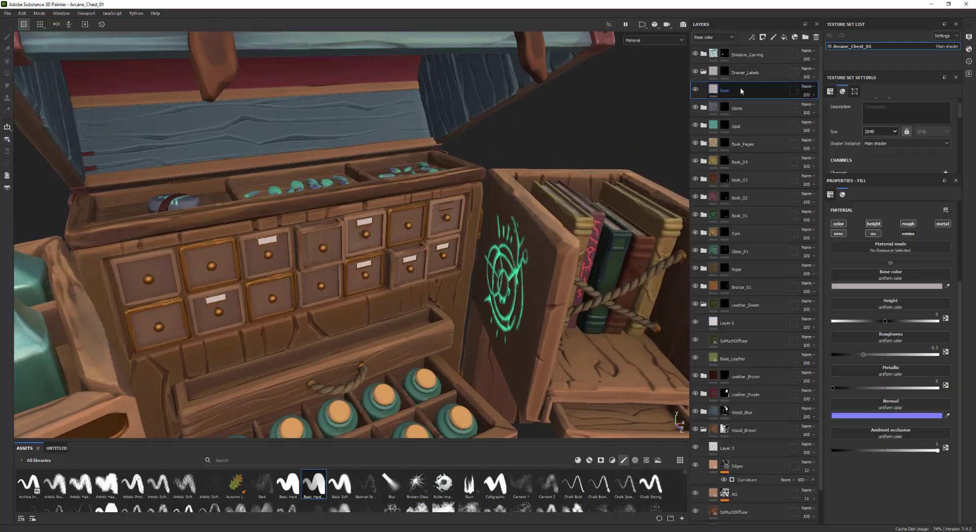
pyautogui.scroll(5, 351, 234)
pyautogui.keyDown('alt'); pyautogui.moveTo(351, 223); pyautogui.dragTo(397, 208, button='right'); pyautogui.keyUp('alt')
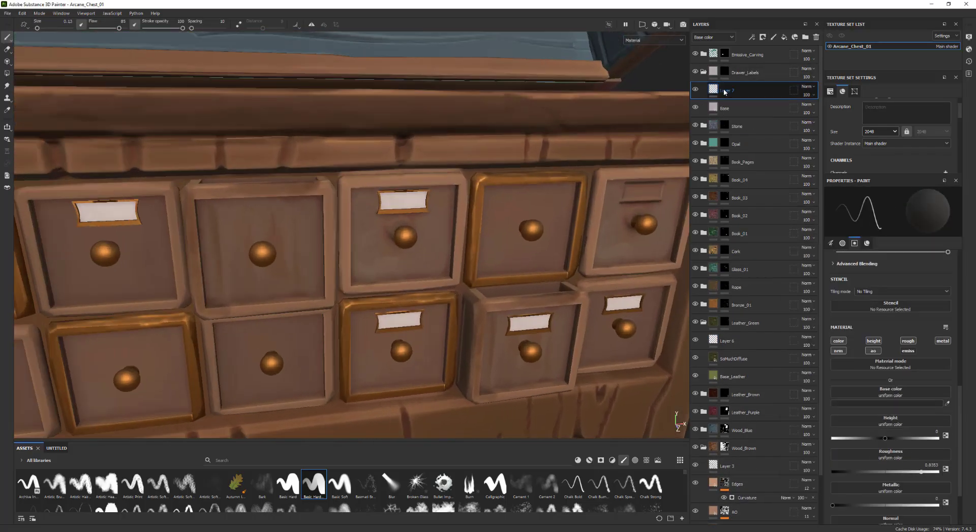
pyautogui.keyDown('alt'); pyautogui.moveTo(396, 208); pyautogui.dragTo(388, 201); pyautogui.keyUp('alt')
pyautogui.keyDown('ctrl'); pyautogui.moveTo(388, 198); pyautogui.dragTo(396, 198, button='right'); pyautogui.keyUp('ctrl')
pyautogui.press('f')
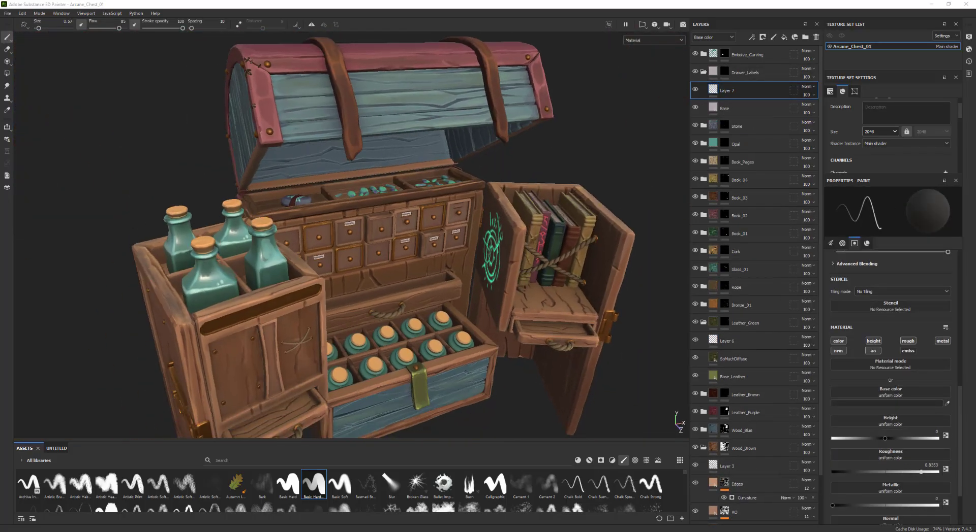
# Examine the whole chest from the front, back and sides, and collapse the Drawer_Labels folder
pyautogui.keyDown('alt'); pyautogui.moveTo(202, 172); pyautogui.dragTo(254, 178); pyautogui.keyUp('alt')
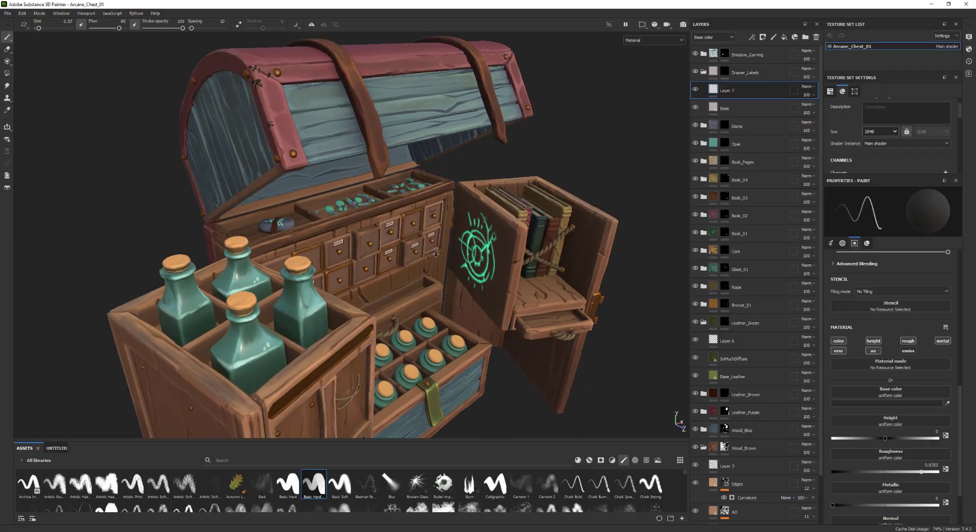
pyautogui.keyDown('alt'); pyautogui.moveTo(254, 178); pyautogui.dragTo(211, 186, button='right'); pyautogui.keyUp('alt')
pyautogui.keyDown('alt'); pyautogui.moveTo(210, 185); pyautogui.dragTo(206, 124, button='middle'); pyautogui.keyUp('alt')
pyautogui.keyDown('alt'); pyautogui.moveTo(641, 188); pyautogui.dragTo(386, 239); pyautogui.keyUp('alt')
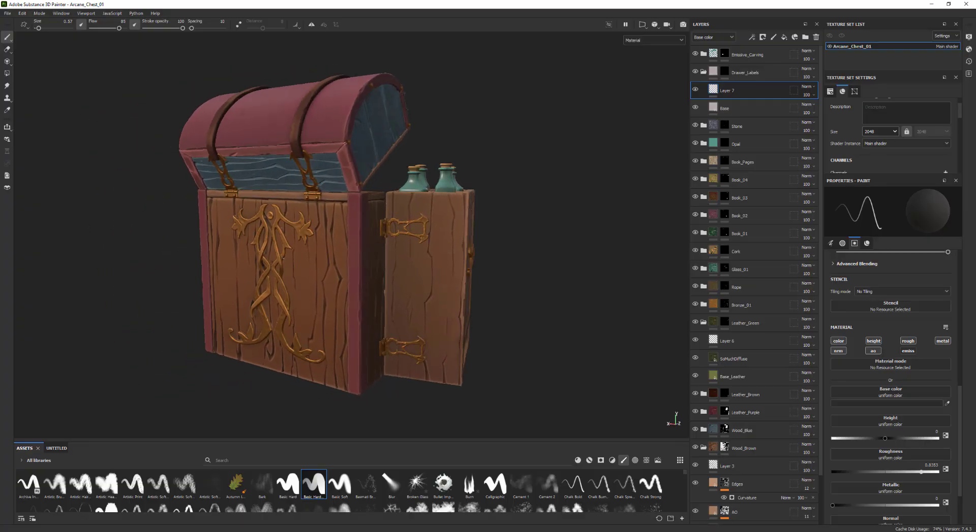
pyautogui.keyDown('alt'); pyautogui.moveTo(508, 261); pyautogui.dragTo(18, 286); pyautogui.keyUp('alt')
pyautogui.keyDown('alt'); pyautogui.moveTo(457, 274); pyautogui.dragTo(352, 291, button='middle'); pyautogui.keyUp('alt')
pyautogui.keyDown('alt'); pyautogui.moveTo(352, 290); pyautogui.dragTo(505, 289); pyautogui.keyUp('alt')
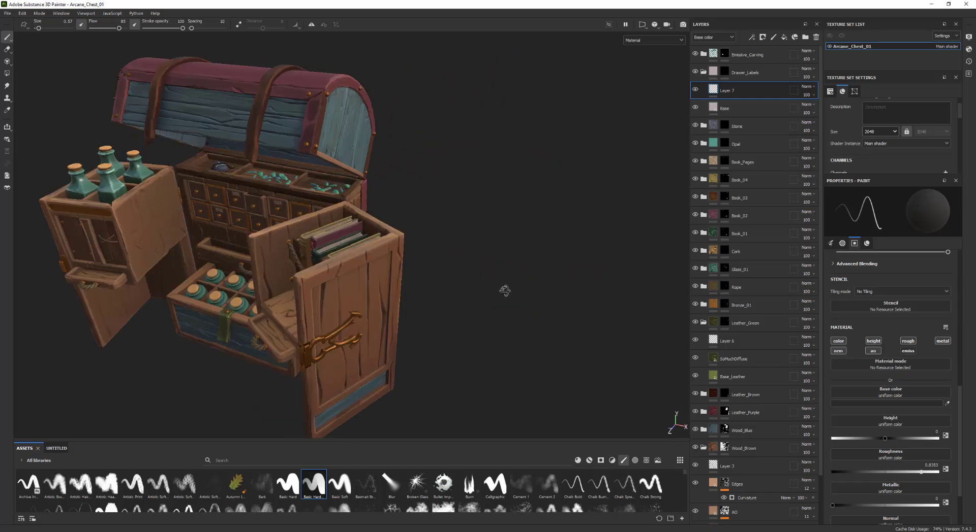
pyautogui.scroll(3, 505, 290)
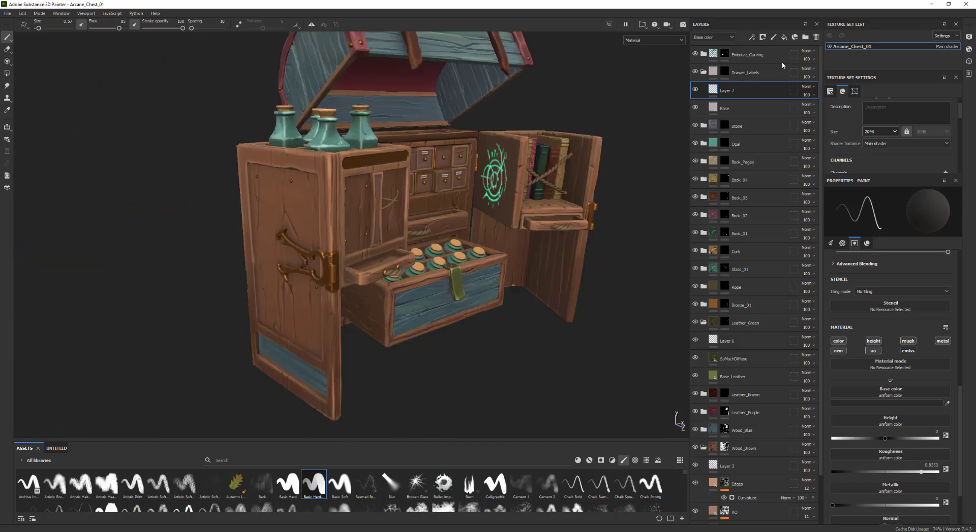
pyautogui.click(703, 72)
pyautogui.keyDown('alt'); pyautogui.moveTo(482, 285); pyautogui.dragTo(402, 306); pyautogui.keyUp('alt')
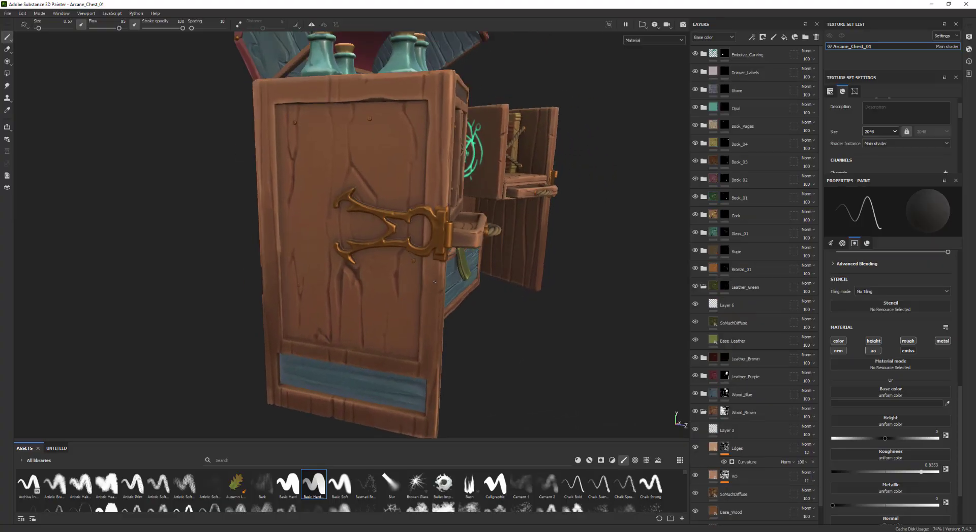
pyautogui.scroll(-1, 718, 419)
pyautogui.keyDown('alt'); pyautogui.moveTo(577, 347); pyautogui.dragTo(661, 345); pyautogui.keyUp('alt')
pyautogui.keyDown('alt'); pyautogui.moveTo(361, 283); pyautogui.dragTo(409, 277); pyautogui.keyUp('alt')
pyautogui.keyDown('alt'); pyautogui.moveTo(370, 191); pyautogui.dragTo(390, 208, button='middle'); pyautogui.keyUp('alt')
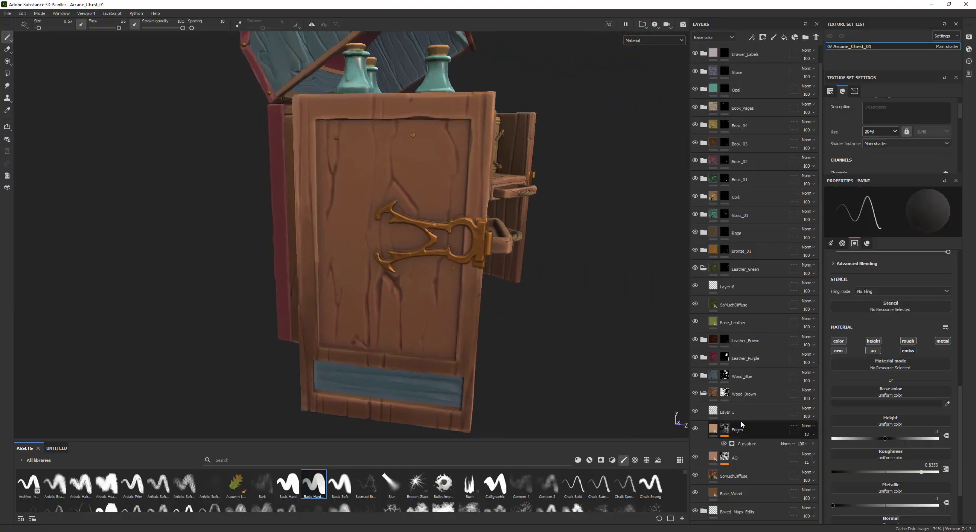
# Add a fill layer above the paint layer in the Wood_Brown folder and name it Color_01
pyautogui.click(713, 394)
pyautogui.keyDown('alt'); pyautogui.moveTo(614, 256); pyautogui.dragTo(567, 308); pyautogui.keyUp('alt')
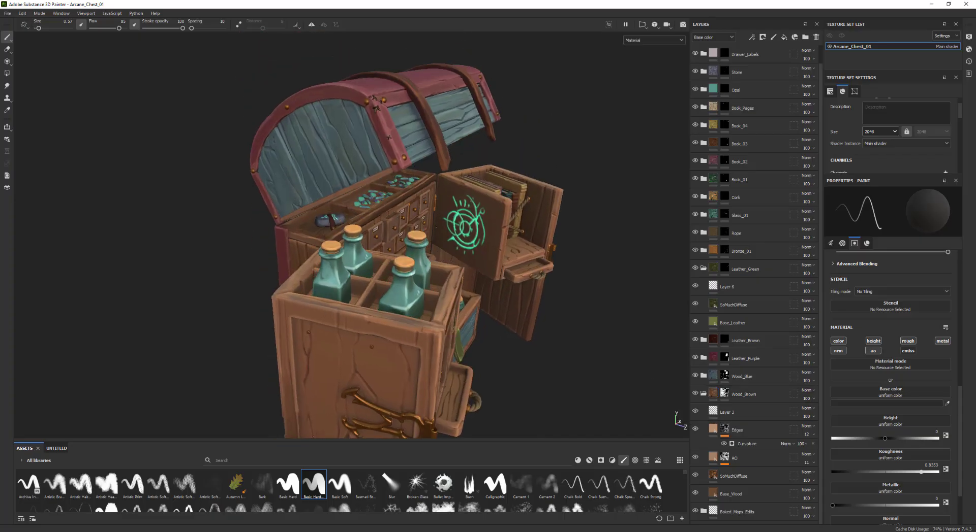
pyautogui.keyDown('alt'); pyautogui.moveTo(567, 307); pyautogui.dragTo(582, 173, button='middle'); pyautogui.keyUp('alt')
pyautogui.keyDown('alt'); pyautogui.moveTo(519, 356); pyautogui.dragTo(542, 323); pyautogui.keyUp('alt')
pyautogui.keyDown('alt'); pyautogui.moveTo(542, 323); pyautogui.dragTo(611, 401, button='right'); pyautogui.keyUp('alt')
pyautogui.keyDown('alt'); pyautogui.moveTo(610, 401); pyautogui.dragTo(630, 375, button='middle'); pyautogui.keyUp('alt')
pyautogui.click(751, 415)
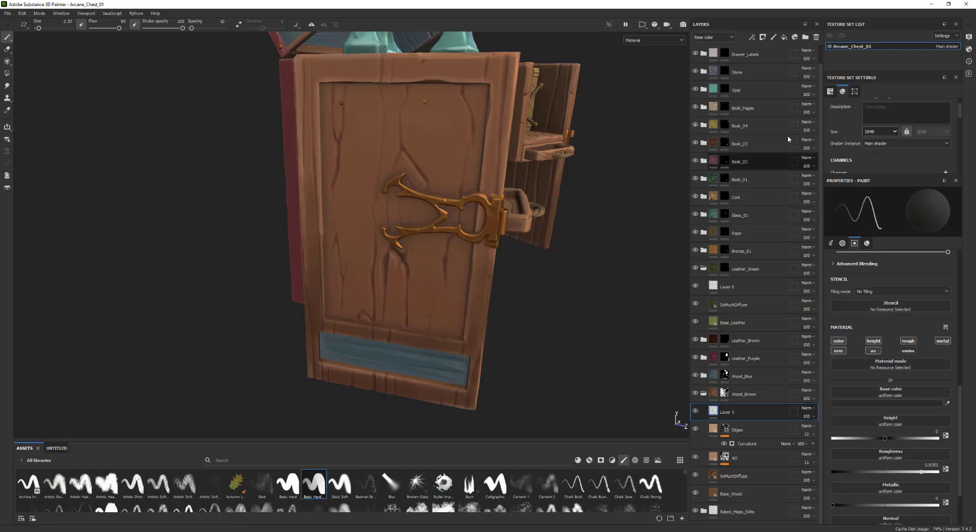
pyautogui.click(784, 37)
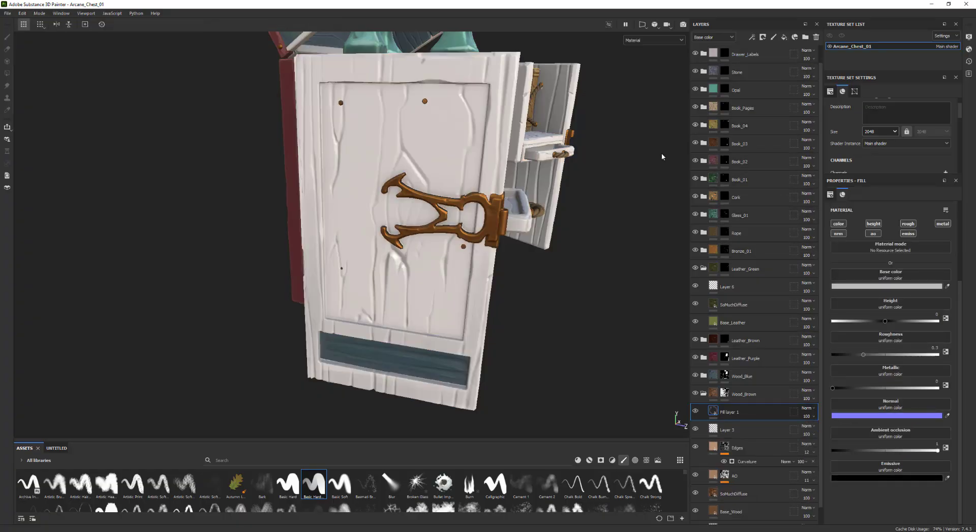
pyautogui.moveTo(603, 333)
pyautogui.keyDown('alt'); pyautogui.mouseDown()
pyautogui.moveTo(529, 350)
pyautogui.moveTo(590, 328)
pyautogui.mouseUp(); pyautogui.keyUp('alt')
# Add a black mask to the Color_01 layer and set its base color to a reddish brown
pyautogui.rightClick(742, 414)
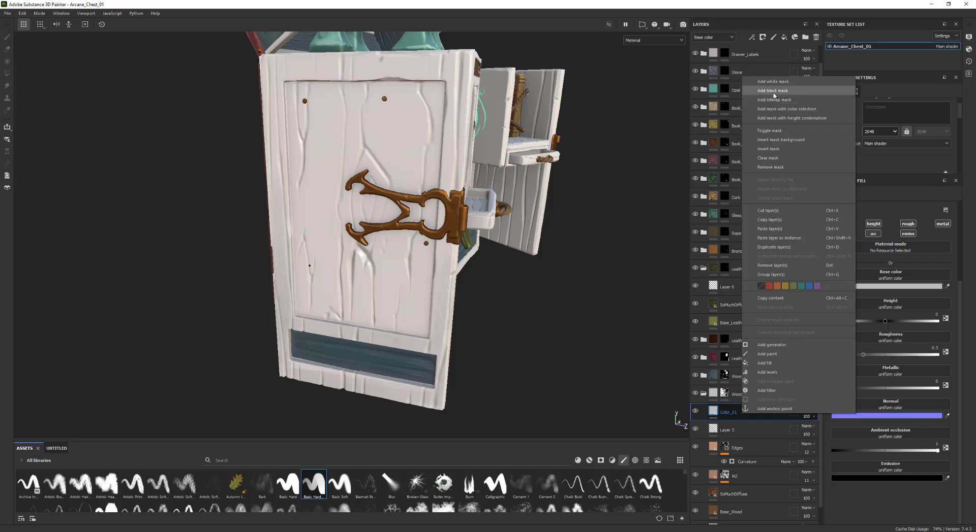
pyautogui.click(773, 92)
pyautogui.click(713, 412)
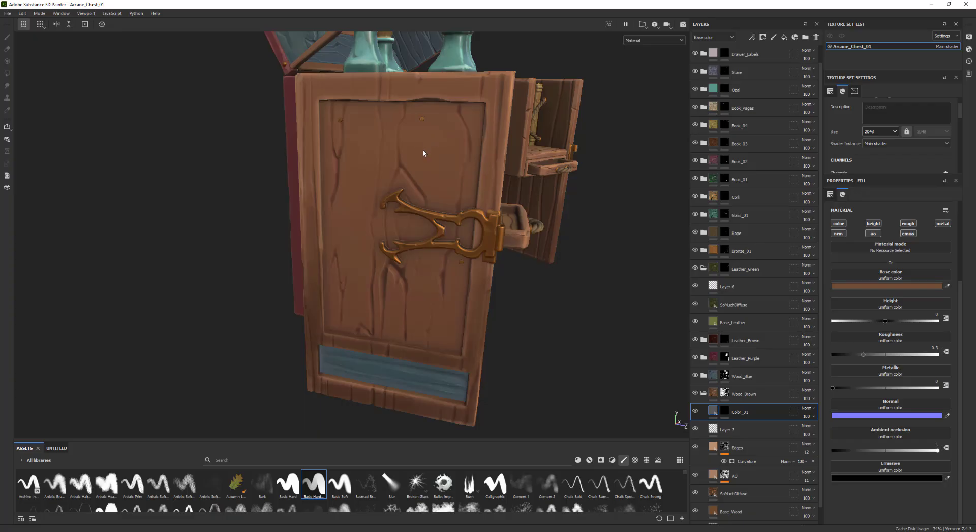
pyautogui.keyDown('alt'); pyautogui.moveTo(423, 153); pyautogui.dragTo(633, 333); pyautogui.keyUp('alt')
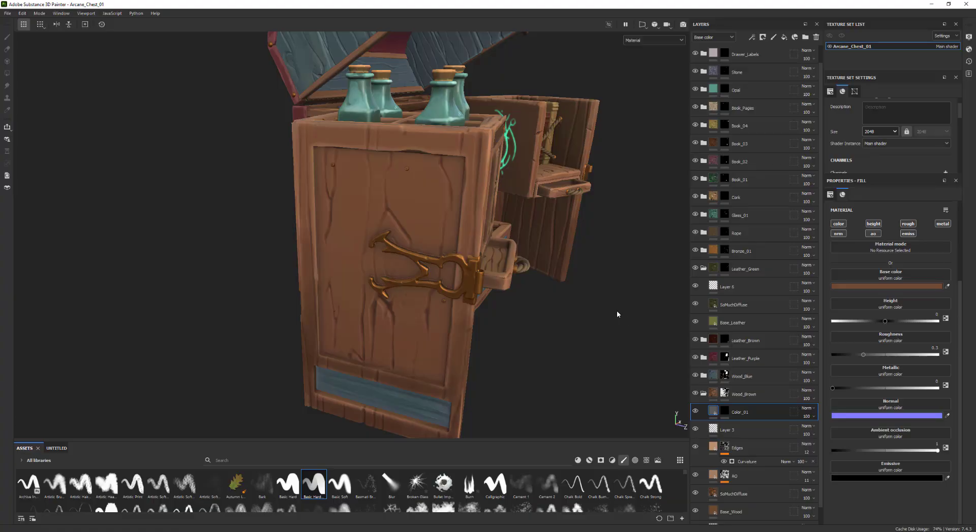
# Add a fill to the Color_01 mask and assign the Cells 4 texture to it
pyautogui.keyDown('alt'); pyautogui.moveTo(617, 315); pyautogui.dragTo(607, 305); pyautogui.keyUp('alt')
pyautogui.click(725, 412)
pyautogui.rightClick(725, 414)
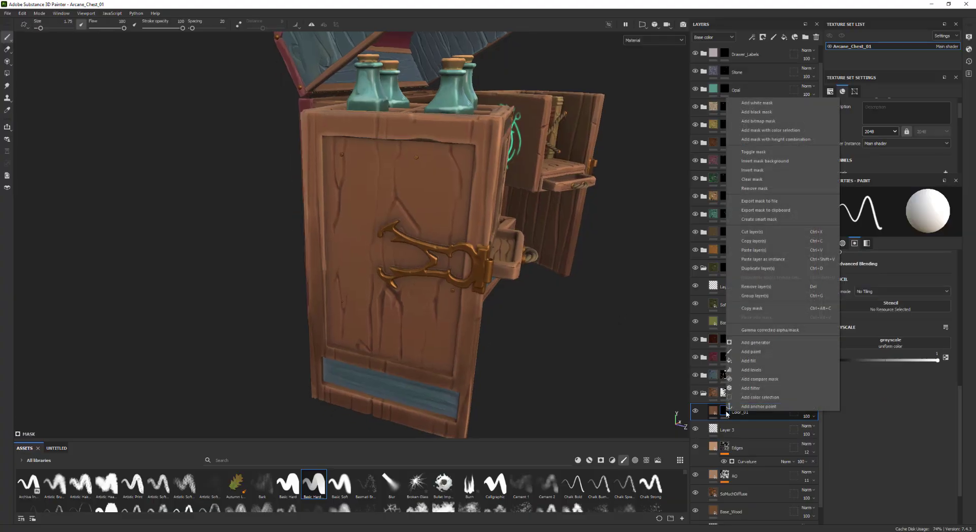
pyautogui.click(749, 361)
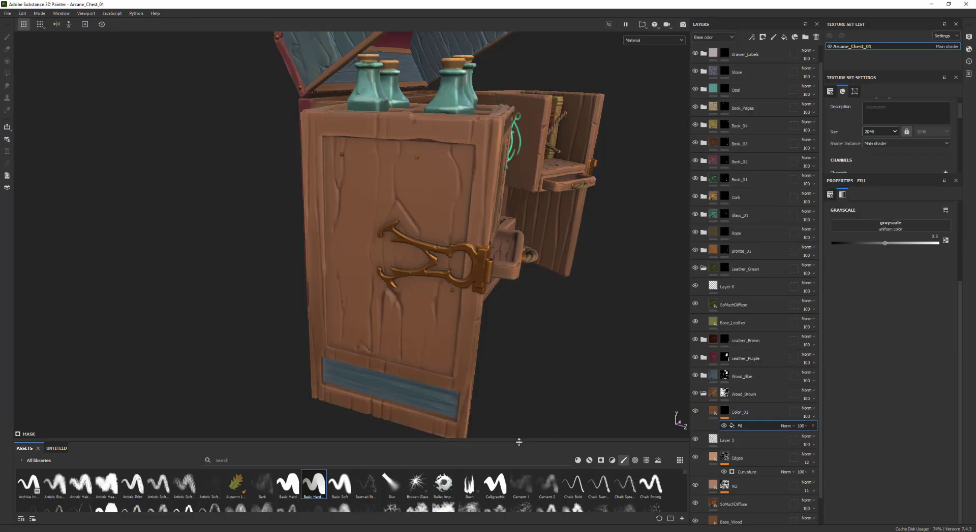
pyautogui.moveTo(521, 443); pyautogui.dragTo(521, 369)
pyautogui.click(646, 386)
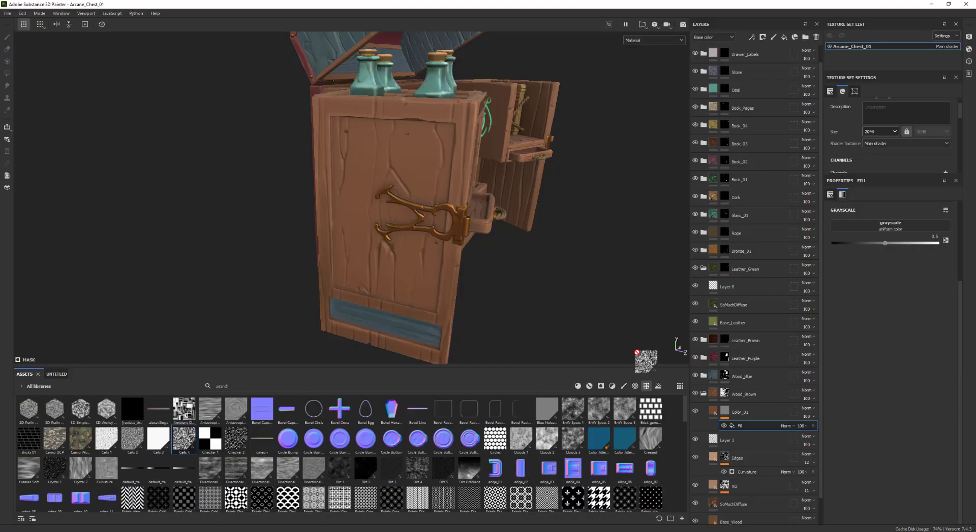
pyautogui.keyDown('alt'); pyautogui.moveTo(554, 268); pyautogui.dragTo(473, 287); pyautogui.keyUp('alt')
pyautogui.keyDown('alt'); pyautogui.moveTo(473, 286); pyautogui.dragTo(483, 277, button='middle'); pyautogui.keyUp('alt')
pyautogui.keyDown('alt'); pyautogui.moveTo(483, 277); pyautogui.dragTo(509, 275, button='right'); pyautogui.keyUp('alt')
pyautogui.keyDown('alt'); pyautogui.moveTo(509, 275); pyautogui.dragTo(566, 287); pyautogui.keyUp('alt')
# Add a Blur Slope filter to the Color_01 mask and check the pattern on the cabinet door
pyautogui.rightClick(727, 415)
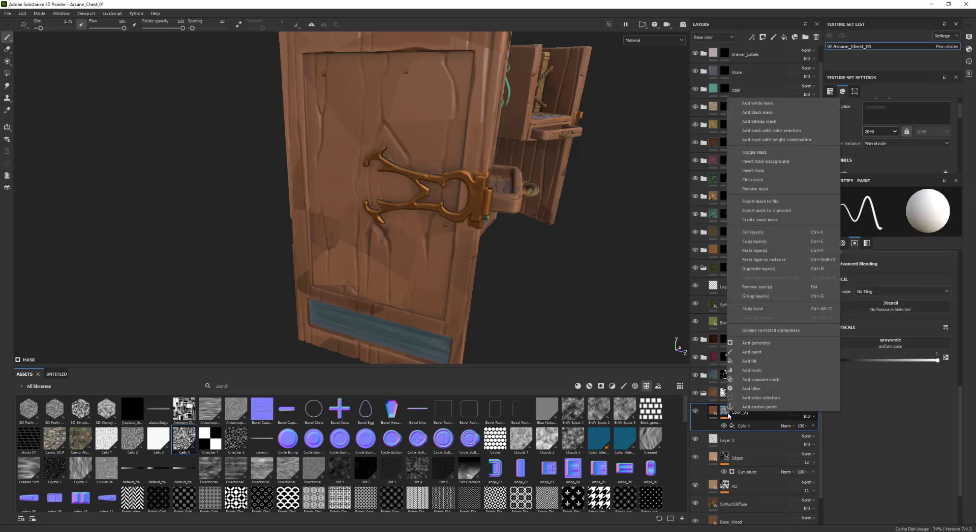
pyautogui.click(756, 390)
pyautogui.click(883, 218)
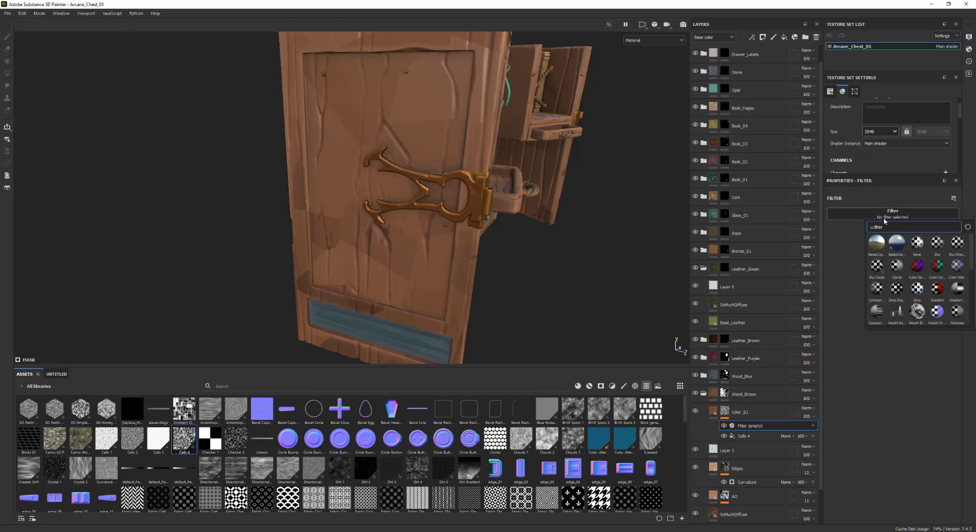
pyautogui.click(868, 266)
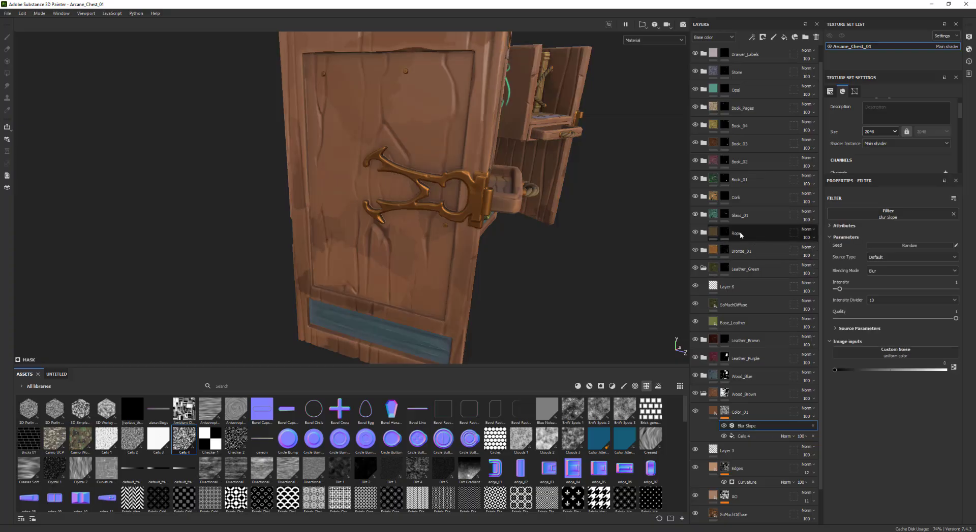
pyautogui.keyDown('alt'); pyautogui.moveTo(525, 198); pyautogui.dragTo(471, 258); pyautogui.keyUp('alt')
pyautogui.keyDown('alt'); pyautogui.moveTo(472, 259); pyautogui.dragTo(409, 153, button='right'); pyautogui.keyUp('alt')
pyautogui.keyDown('alt'); pyautogui.moveTo(409, 152); pyautogui.dragTo(396, 122); pyautogui.keyUp('alt')
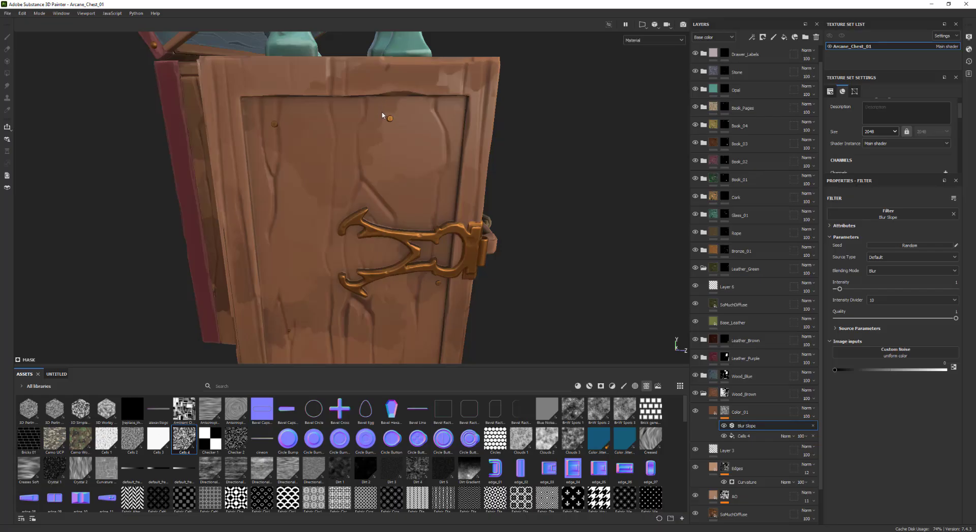
# Lower the opacity of the Color_01 layer to 54 while checking the cabinet door and the whole chest
pyautogui.keyDown('alt'); pyautogui.moveTo(280, 161); pyautogui.dragTo(502, 258); pyautogui.keyUp('alt')
pyautogui.keyDown('alt'); pyautogui.moveTo(569, 321); pyautogui.dragTo(581, 302); pyautogui.keyUp('alt')
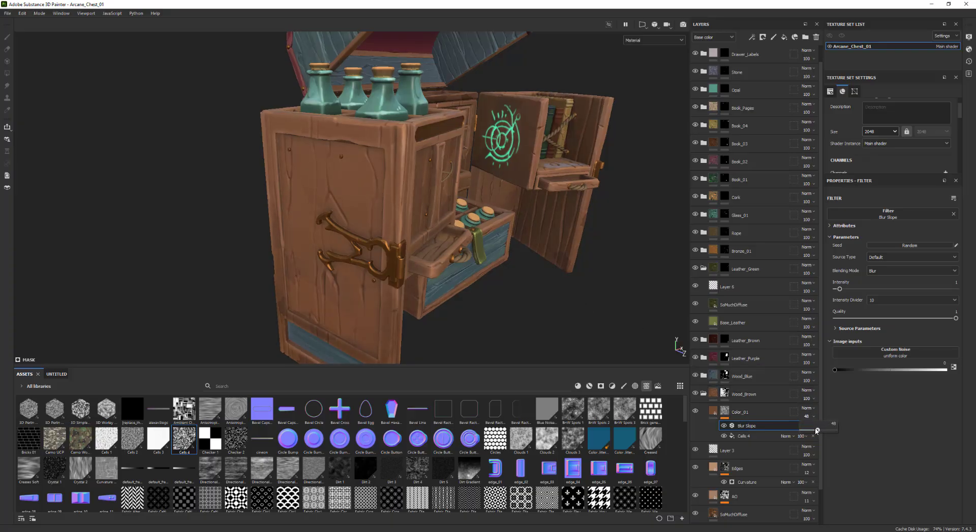
pyautogui.moveTo(849, 431); pyautogui.dragTo(770, 435)
pyautogui.moveTo(533, 275)
pyautogui.keyDown('alt'); pyautogui.mouseDown()
pyautogui.moveTo(569, 280)
pyautogui.moveTo(521, 272)
pyautogui.moveTo(516, 283)
pyautogui.moveTo(575, 322)
pyautogui.moveTo(528, 272)
pyautogui.mouseUp(); pyautogui.keyUp('alt')
pyautogui.scroll(2, 575, 324)
pyautogui.scroll(-2, 576, 323)
# Toggle the visibility of the Color_01 layer to compare the brown wood with and without the color variation
pyautogui.click(695, 411)
pyautogui.click(695, 412)
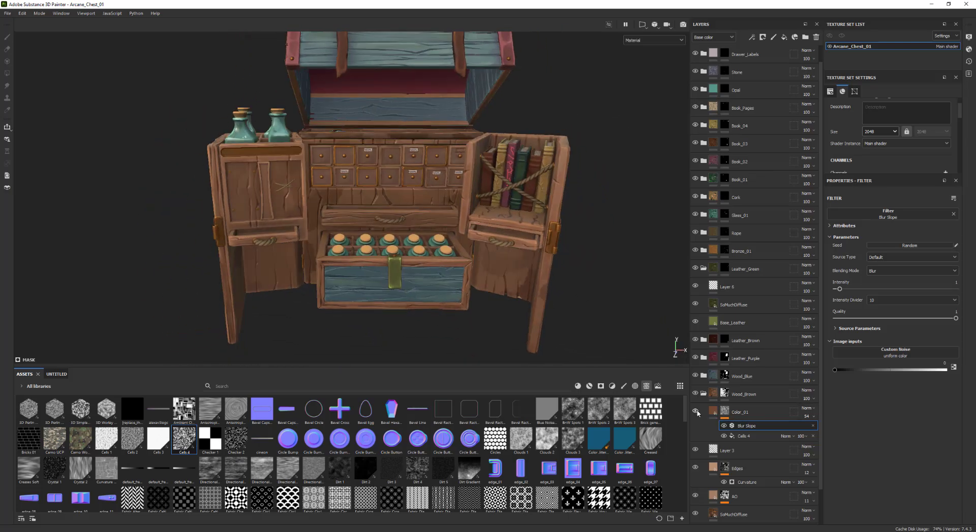
pyautogui.click(696, 411)
pyautogui.click(695, 412)
pyautogui.click(696, 411)
pyautogui.click(695, 412)
pyautogui.keyDown('alt'); pyautogui.moveTo(554, 316); pyautogui.dragTo(631, 347, button='middle'); pyautogui.keyUp('alt')
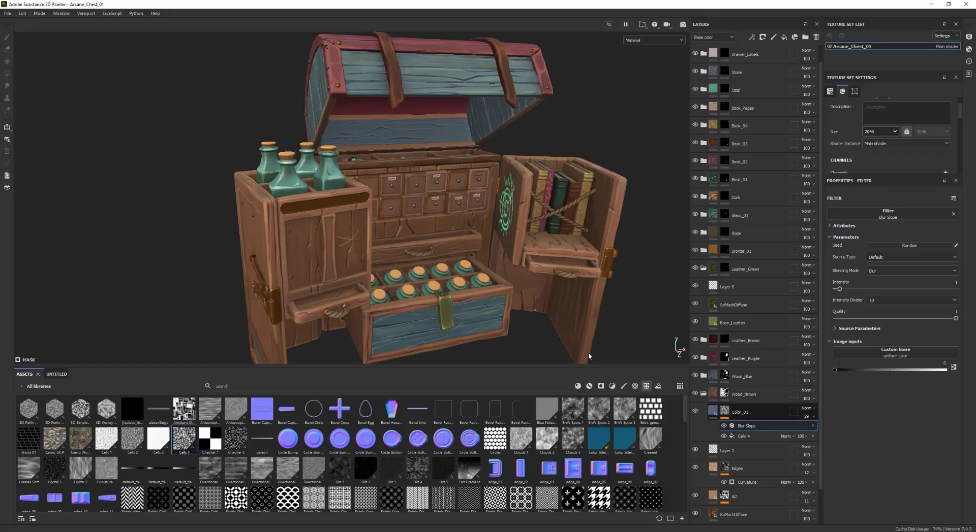
# Set the Color_01 fill's roughness to about 0.77 and change its base color to a dark purple, 3F1B30
pyautogui.click(739, 412)
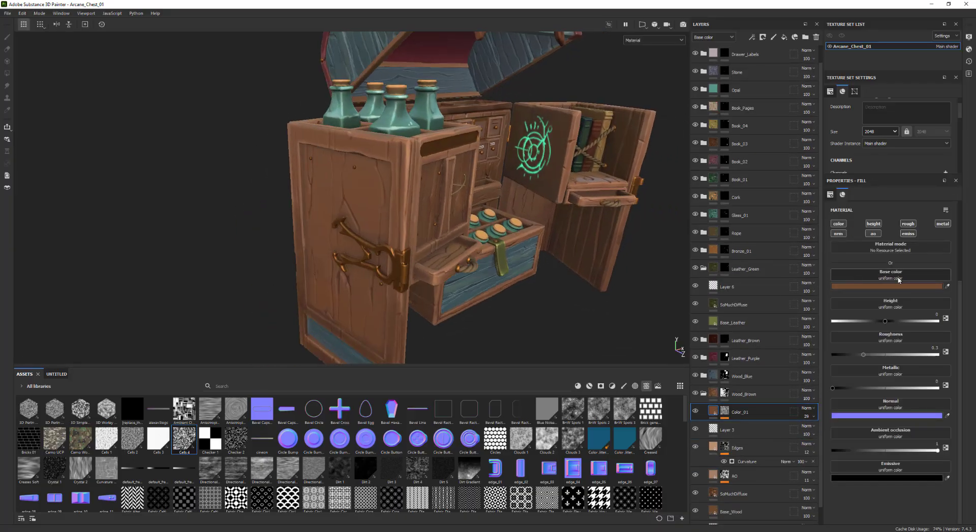
pyautogui.moveTo(889, 357); pyautogui.dragTo(910, 357)
pyautogui.click(887, 286)
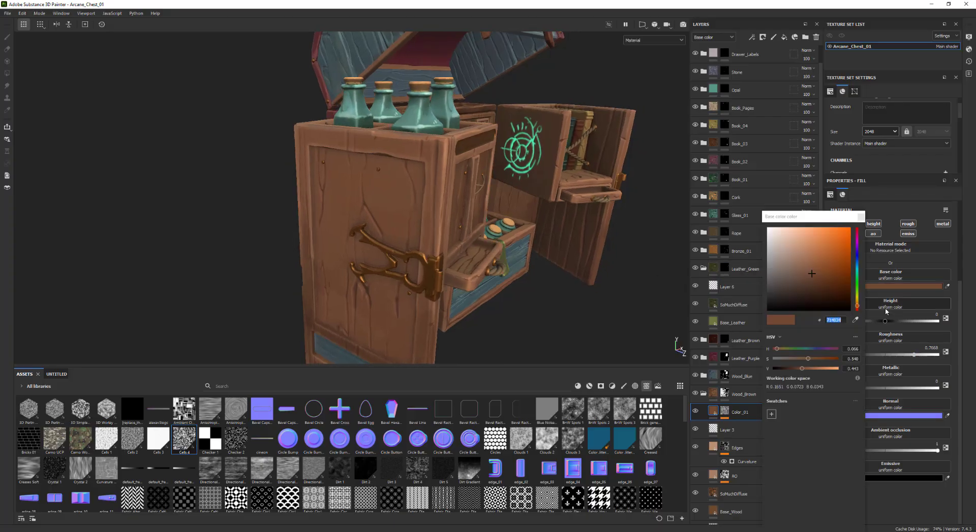
pyautogui.click(857, 260)
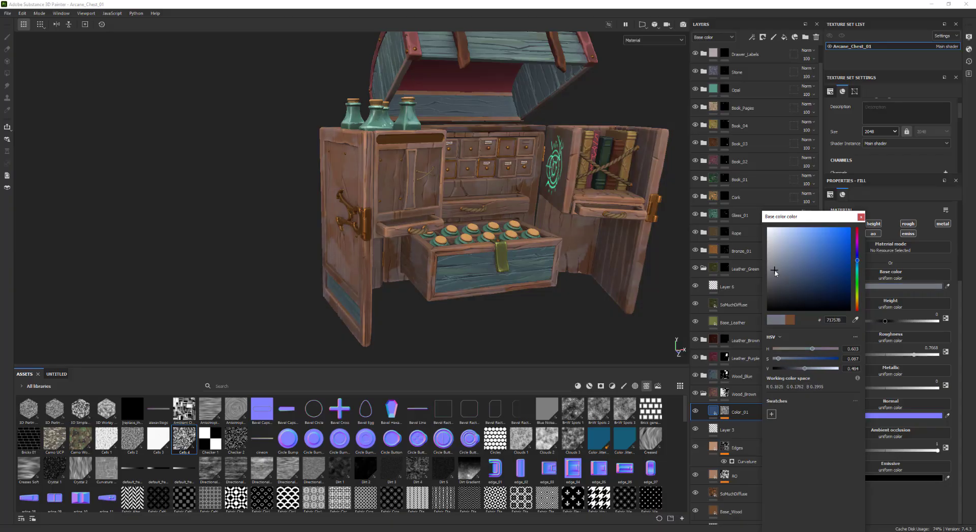
pyautogui.moveTo(812, 277); pyautogui.dragTo(814, 293)
pyautogui.keyDown('alt'); pyautogui.moveTo(515, 269); pyautogui.dragTo(589, 272); pyautogui.keyUp('alt')
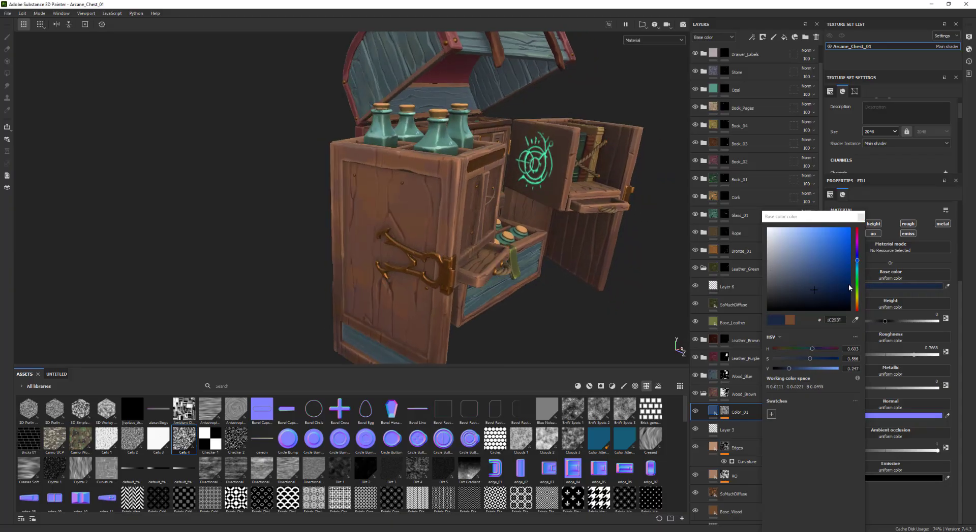
pyautogui.click(858, 243)
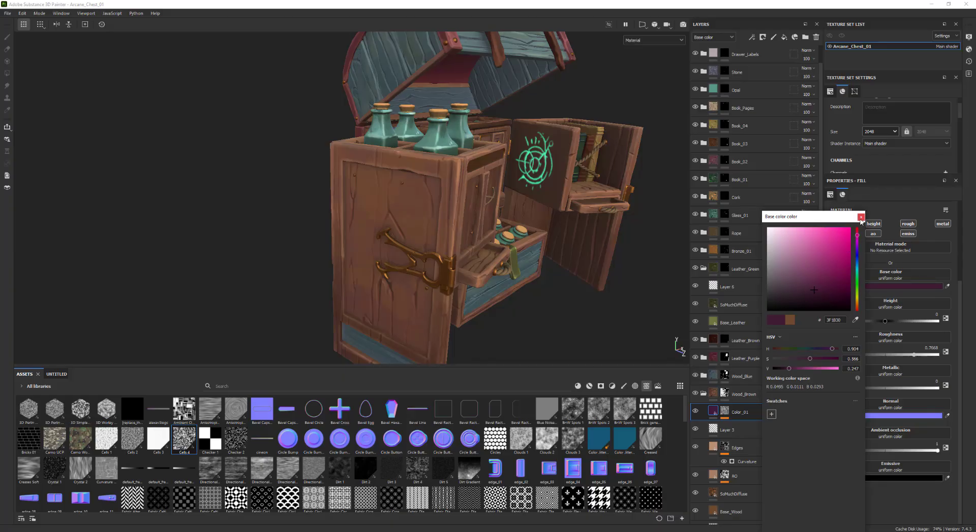
pyautogui.click(860, 217)
# Reduce the Color_01 layer's opacity to 25 and compare the wood with the layer hidden and shown
pyautogui.keyDown('alt'); pyautogui.moveTo(559, 285); pyautogui.dragTo(584, 286); pyautogui.keyUp('alt')
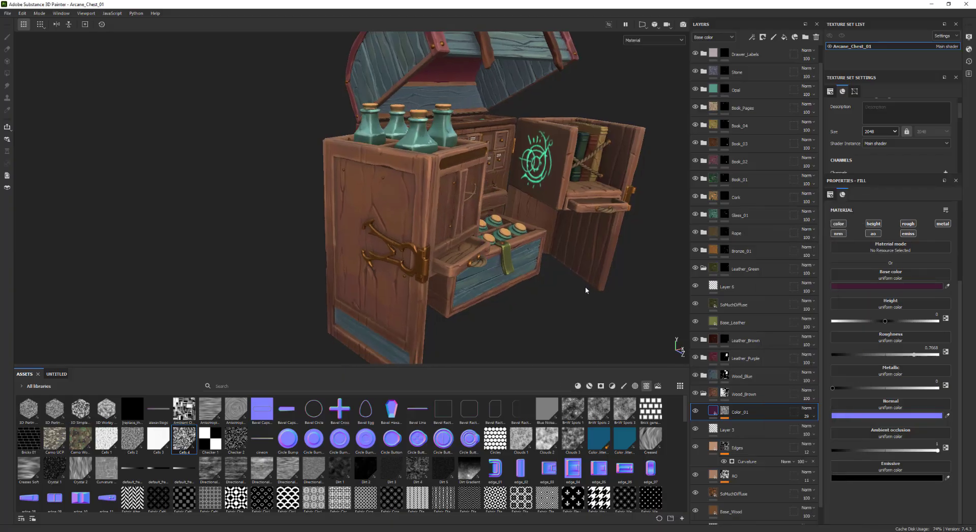
pyautogui.click(810, 421)
pyautogui.moveTo(810, 431); pyautogui.dragTo(812, 432)
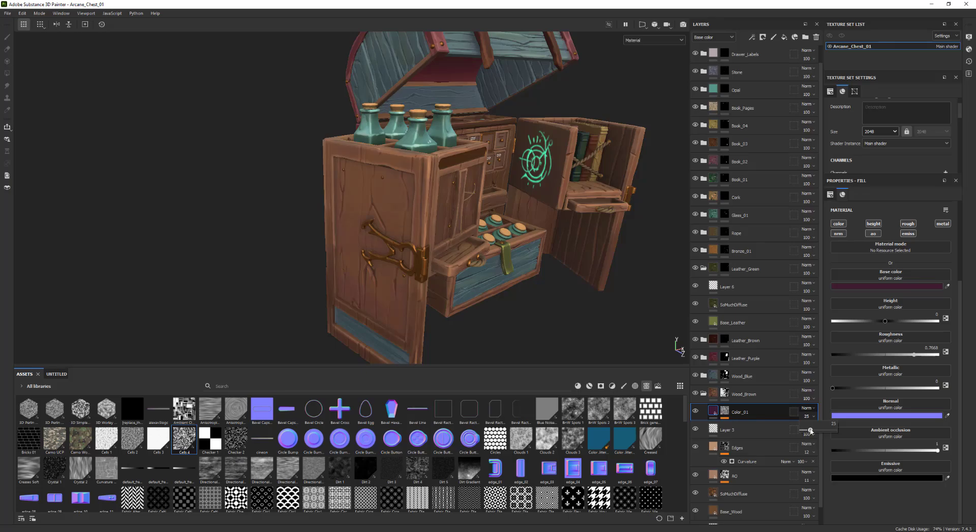
pyautogui.keyDown('alt'); pyautogui.moveTo(503, 290); pyautogui.dragTo(348, 285); pyautogui.keyUp('alt')
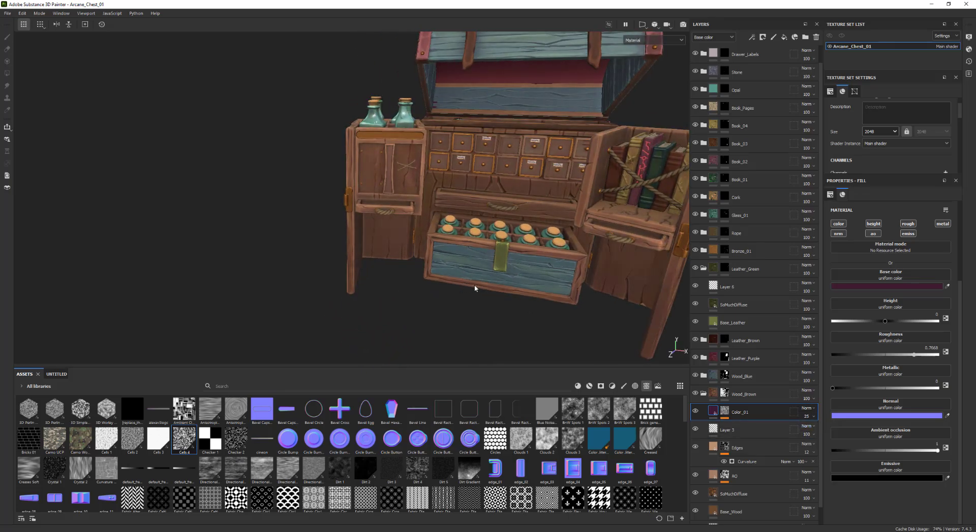
pyautogui.keyDown('alt'); pyautogui.moveTo(475, 289); pyautogui.dragTo(491, 301); pyautogui.keyUp('alt')
pyautogui.click(695, 411)
pyautogui.click(695, 412)
pyautogui.keyDown('alt'); pyautogui.moveTo(556, 263); pyautogui.dragTo(531, 284, button='middle'); pyautogui.keyUp('alt')
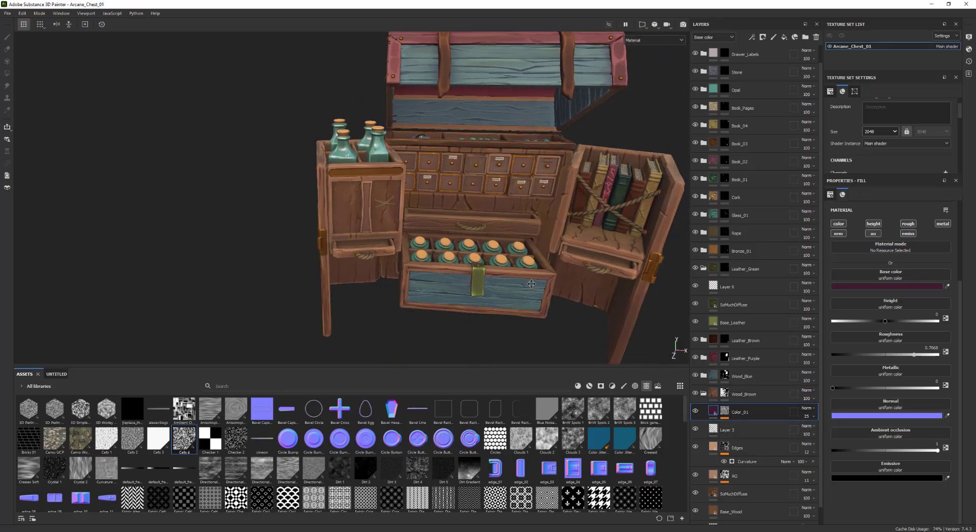
# Examine the open chest from the sides, front and above to judge the color variation on the brown wood
pyautogui.keyDown('alt'); pyautogui.moveTo(531, 284); pyautogui.dragTo(259, 263); pyautogui.keyUp('alt')
pyautogui.keyDown('alt'); pyautogui.moveTo(473, 267); pyautogui.dragTo(412, 259); pyautogui.keyUp('alt')
pyautogui.keyDown('alt'); pyautogui.moveTo(412, 259); pyautogui.dragTo(418, 271, button='right'); pyautogui.keyUp('alt')
pyautogui.keyDown('alt'); pyautogui.moveTo(418, 271); pyautogui.dragTo(470, 267); pyautogui.keyUp('alt')
pyautogui.keyDown('alt'); pyautogui.moveTo(470, 267); pyautogui.dragTo(476, 240, button='right'); pyautogui.keyUp('alt')
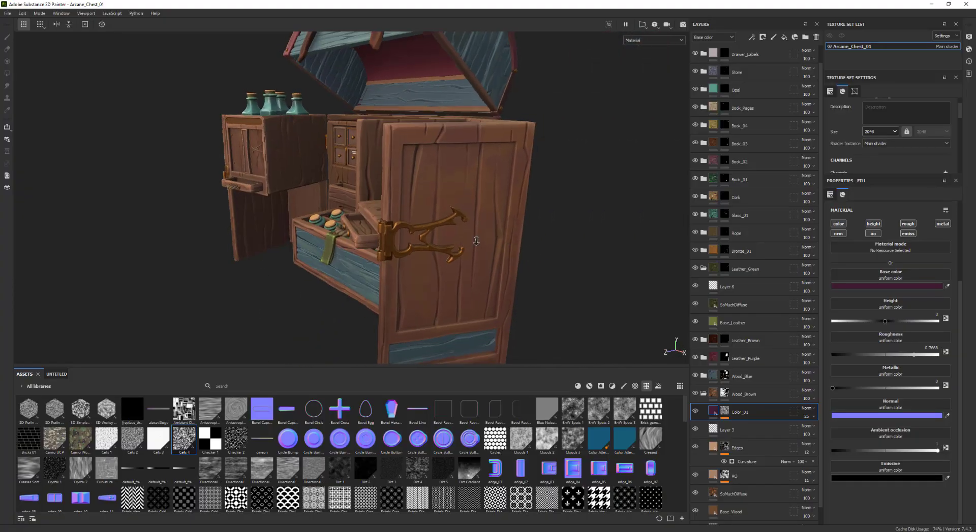
pyautogui.keyDown('alt'); pyautogui.moveTo(476, 241); pyautogui.dragTo(567, 265); pyautogui.keyUp('alt')
pyautogui.keyDown('alt'); pyautogui.moveTo(429, 242); pyautogui.dragTo(510, 283, button='middle'); pyautogui.keyUp('alt')
pyautogui.keyDown('alt'); pyautogui.moveTo(510, 283); pyautogui.dragTo(429, 262); pyautogui.keyUp('alt')
pyautogui.scroll(1, 442, 259)
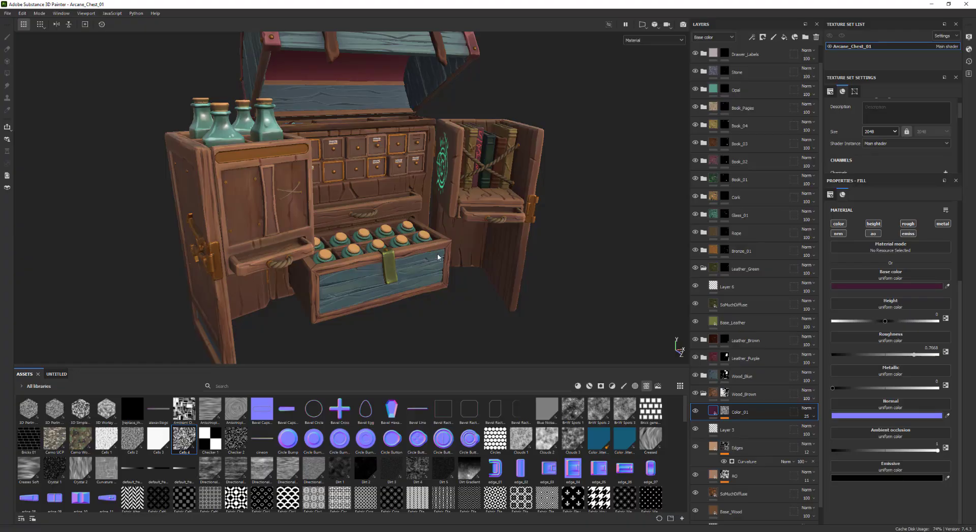
pyautogui.keyDown('alt'); pyautogui.moveTo(401, 197); pyautogui.dragTo(427, 261); pyautogui.keyUp('alt')
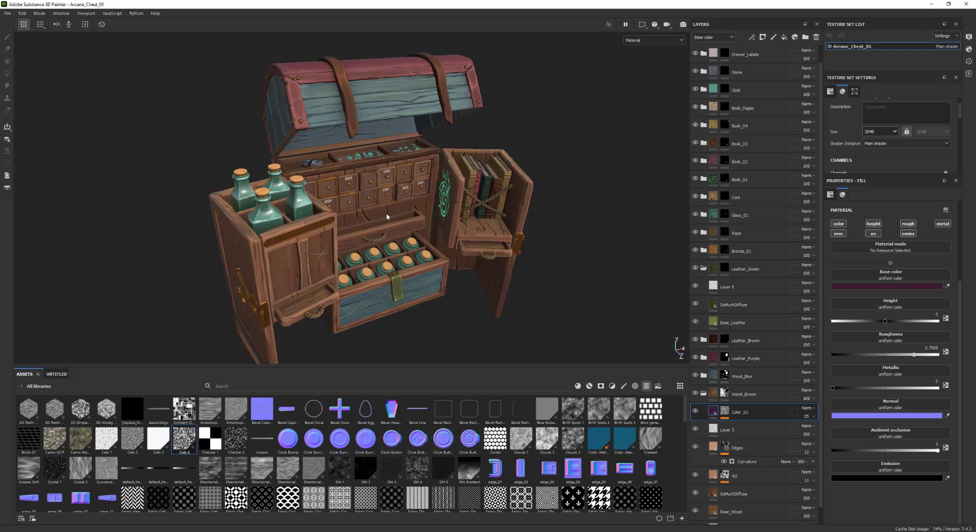
pyautogui.keyDown('alt'); pyautogui.moveTo(387, 217); pyautogui.dragTo(433, 222); pyautogui.keyUp('alt')
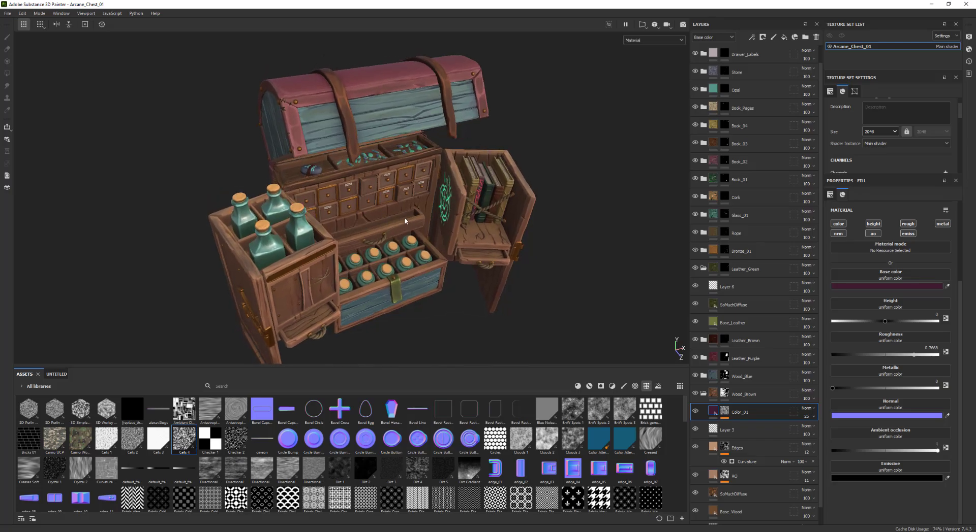
pyautogui.keyDown('alt'); pyautogui.moveTo(374, 233); pyautogui.dragTo(371, 225); pyautogui.keyUp('alt')
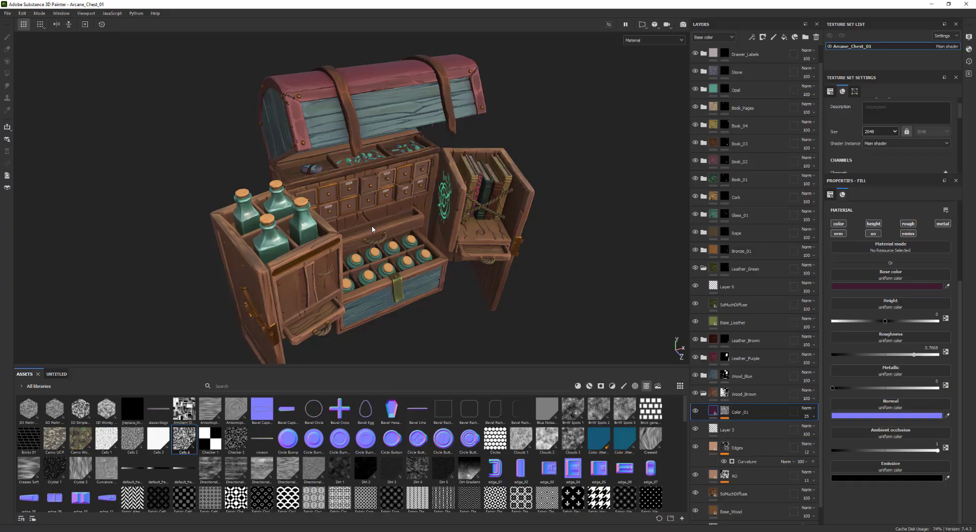
pyautogui.keyDown('alt'); pyautogui.moveTo(366, 296); pyautogui.dragTo(309, 196); pyautogui.keyUp('alt')
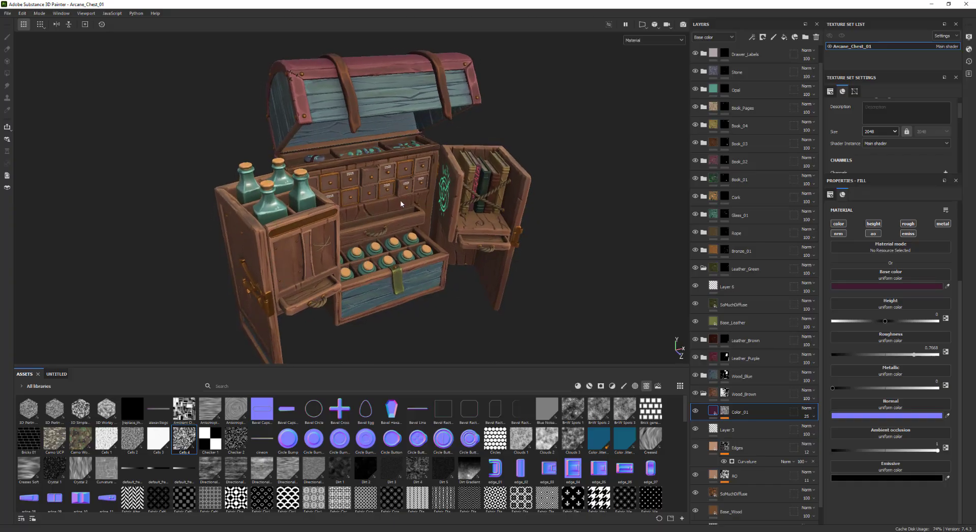